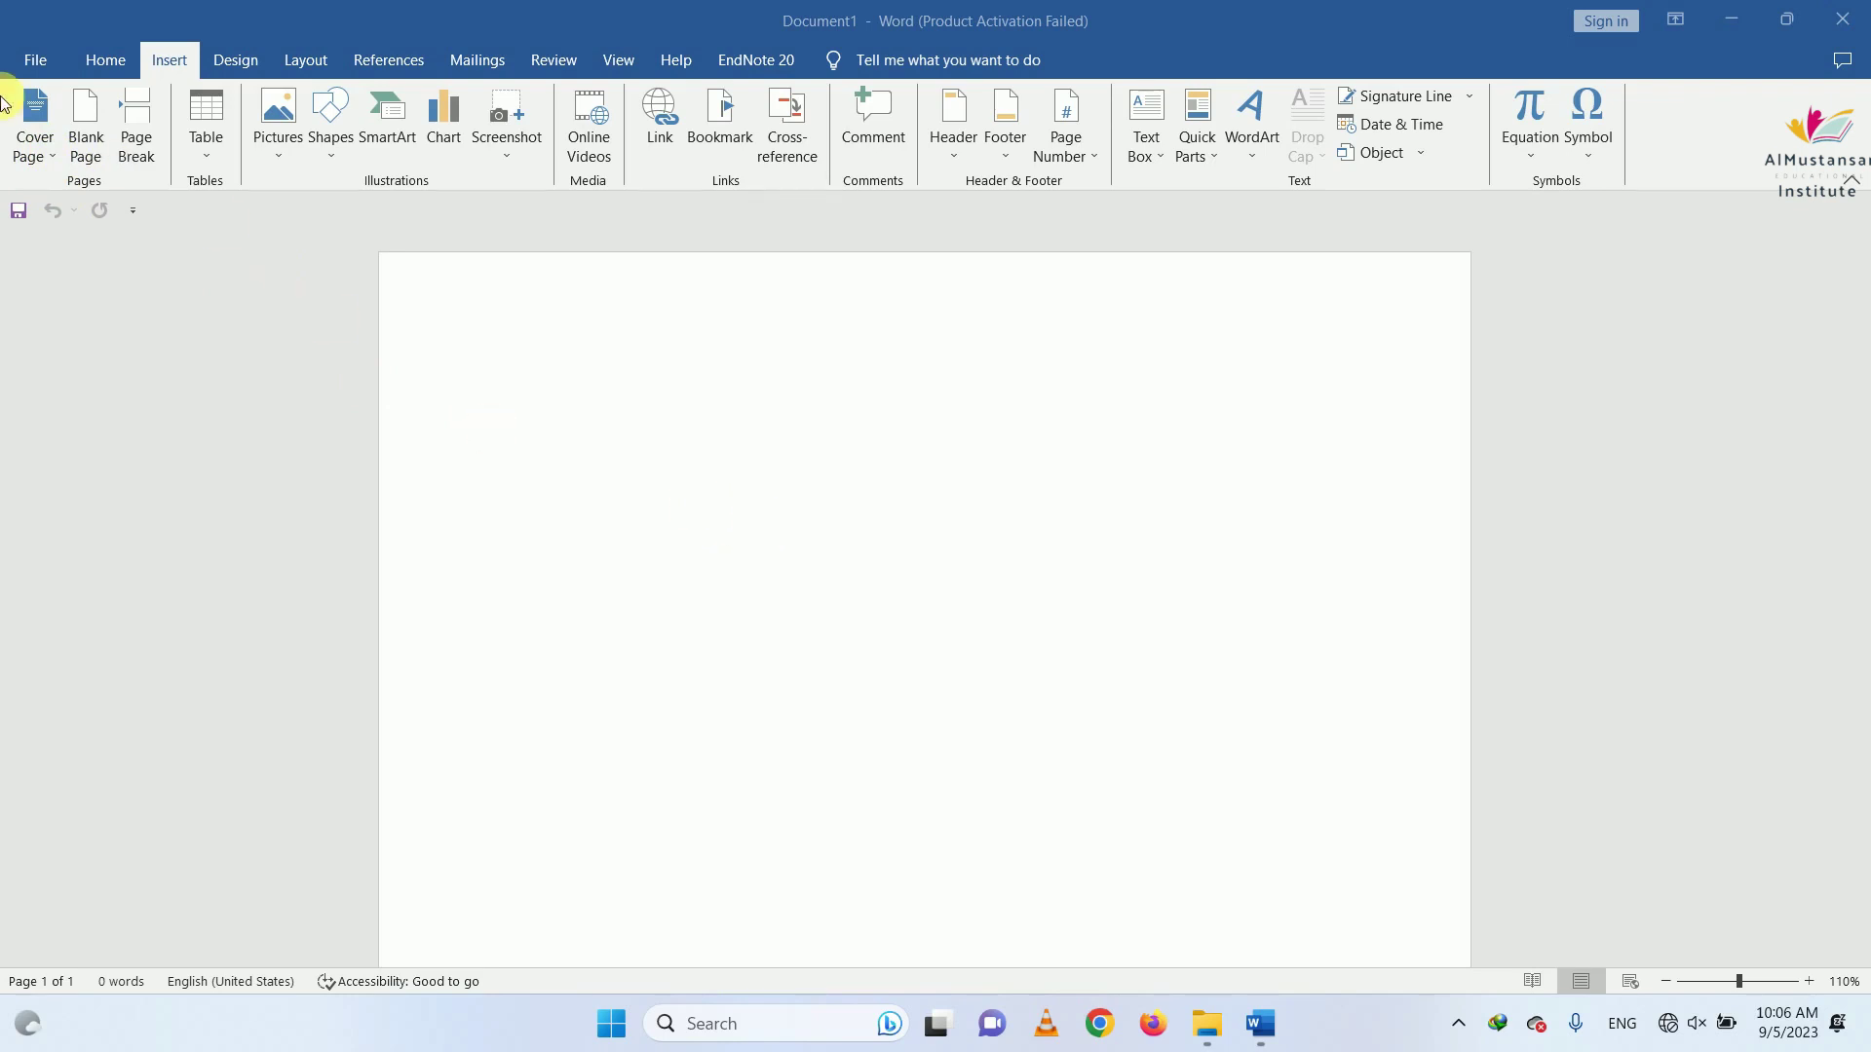
Choose Whisp from the Cover Page gallery to add a cover with date, title and subtitle placeholders
left_click(51, 158)
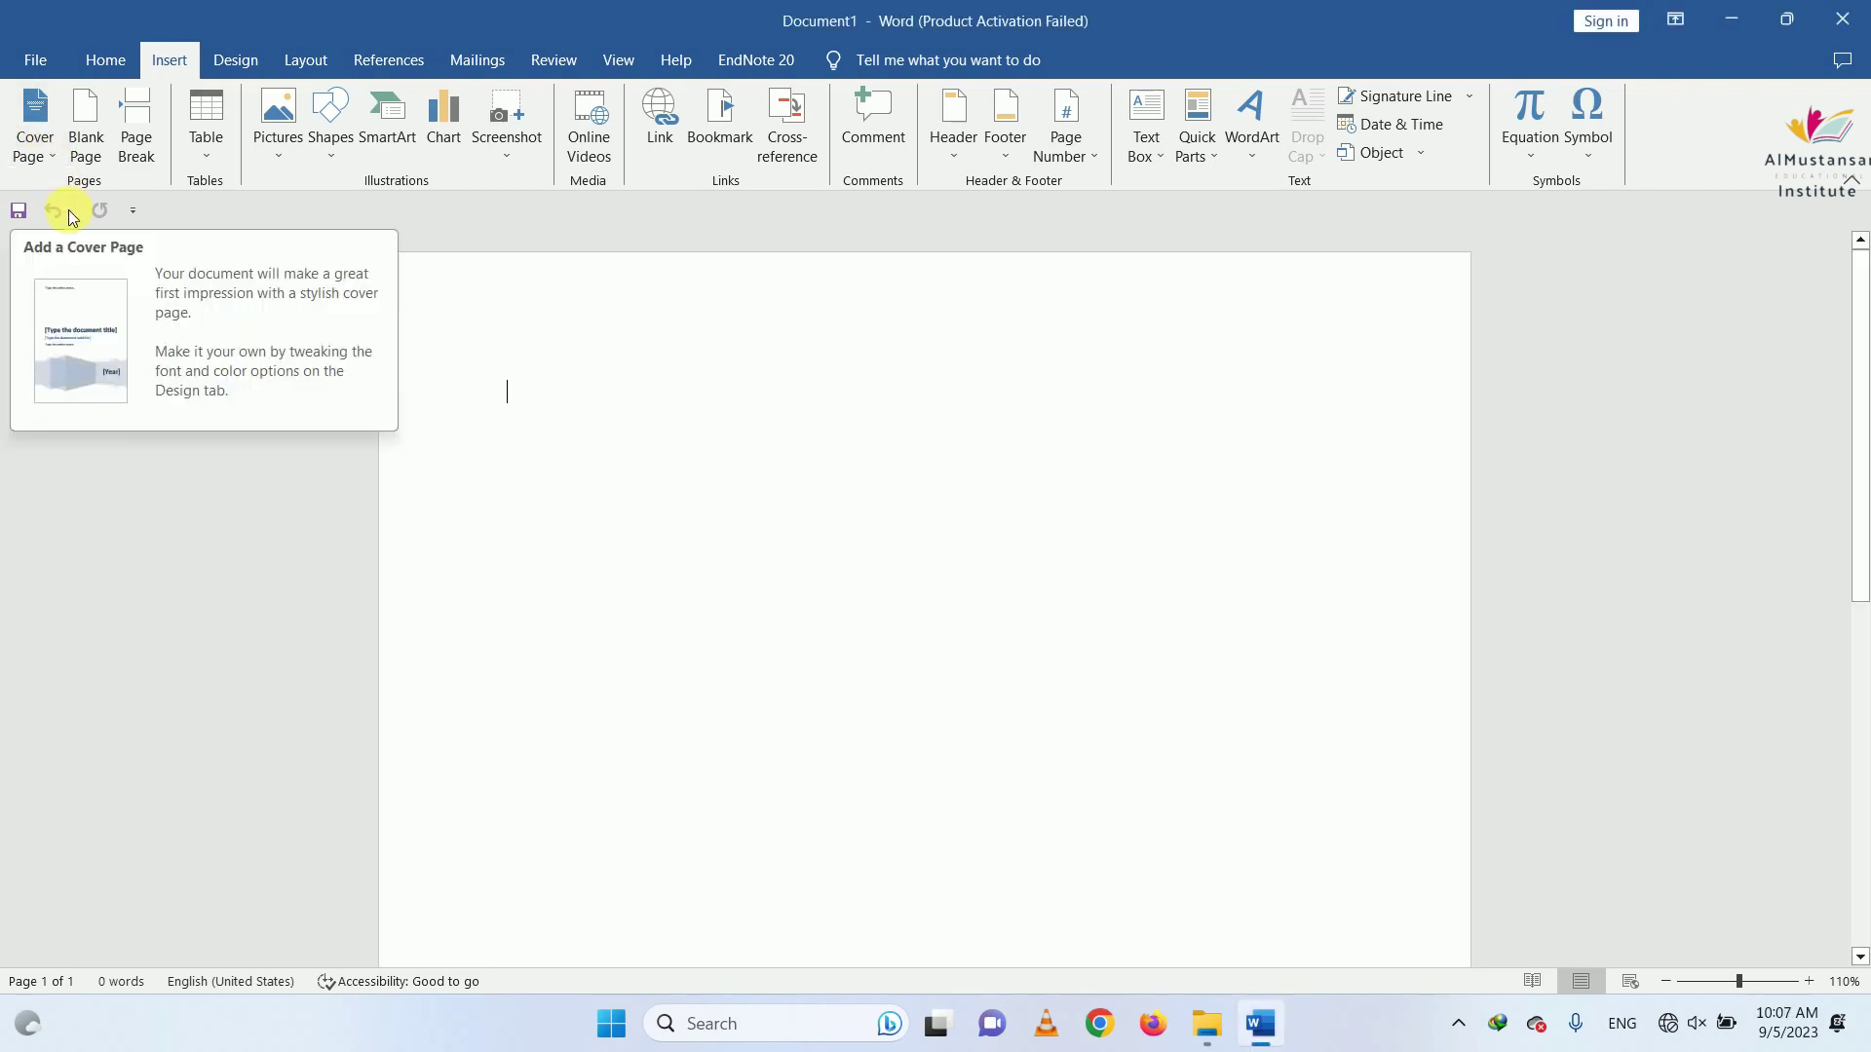
left_click(52, 162)
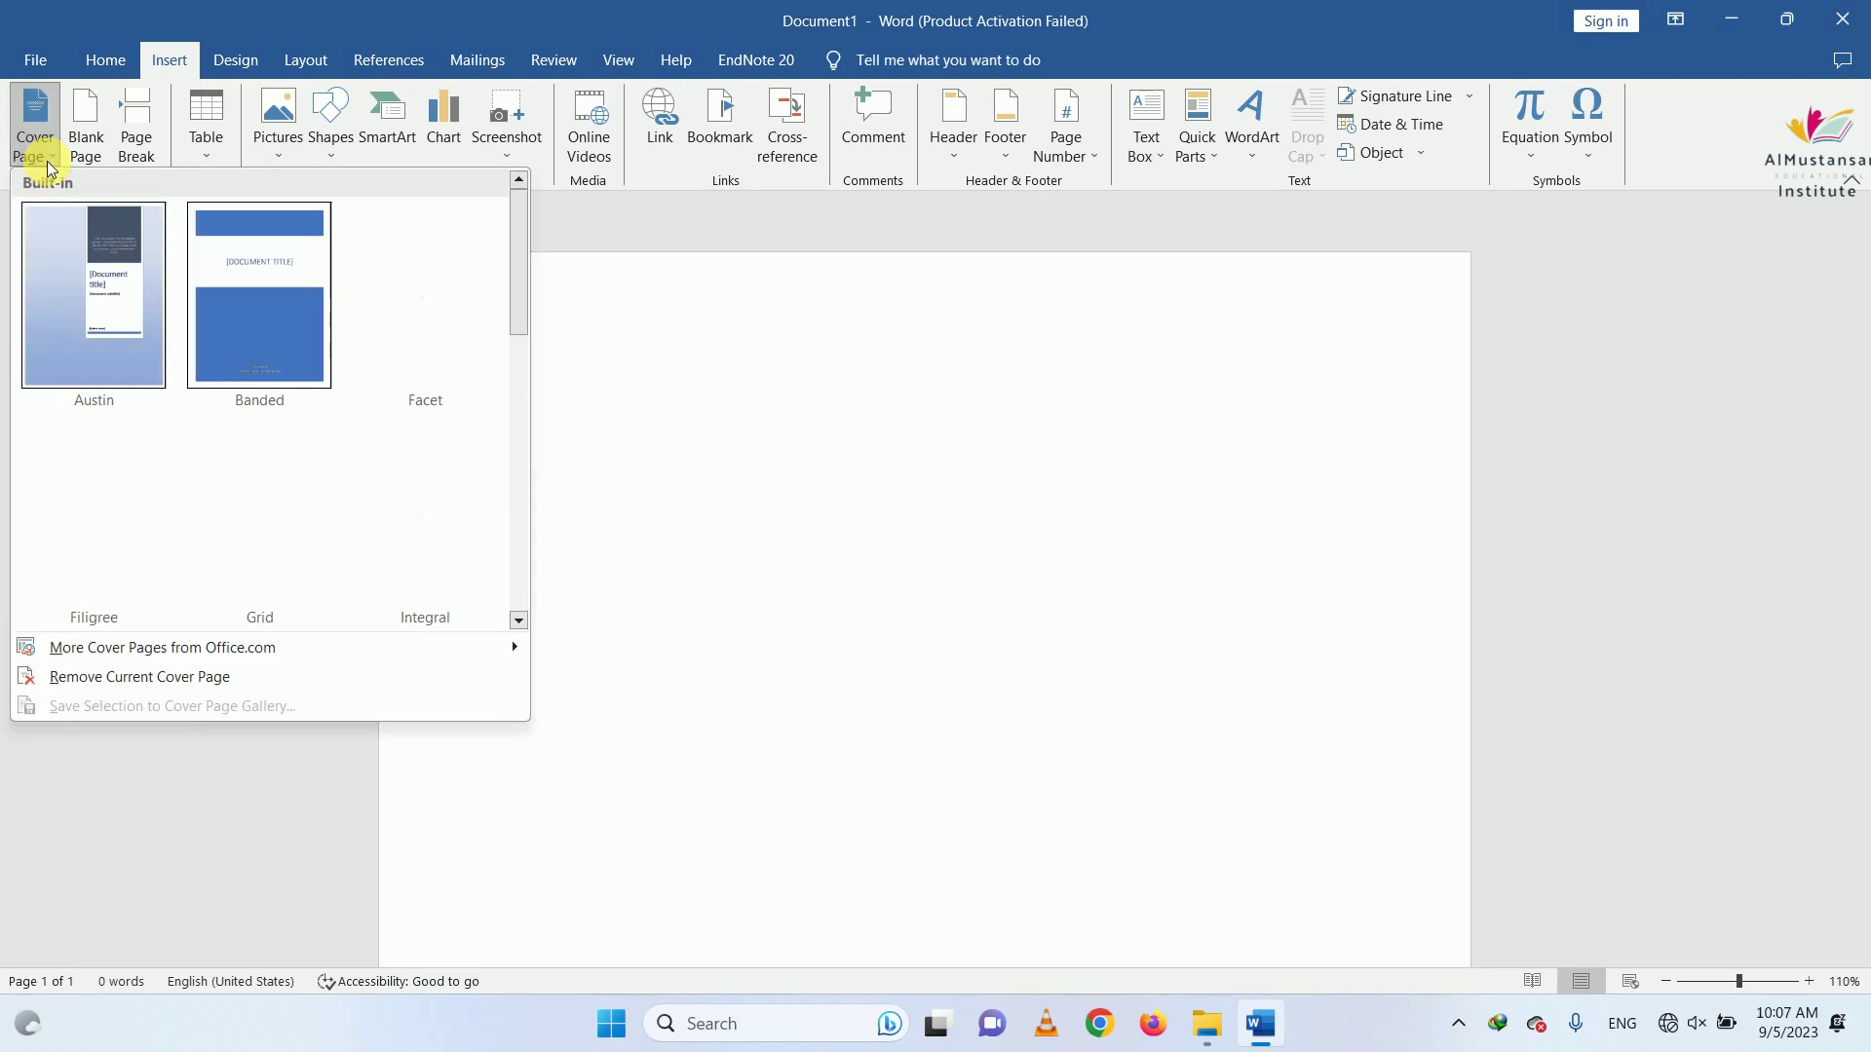
scroll(439, 370, "down", 5)
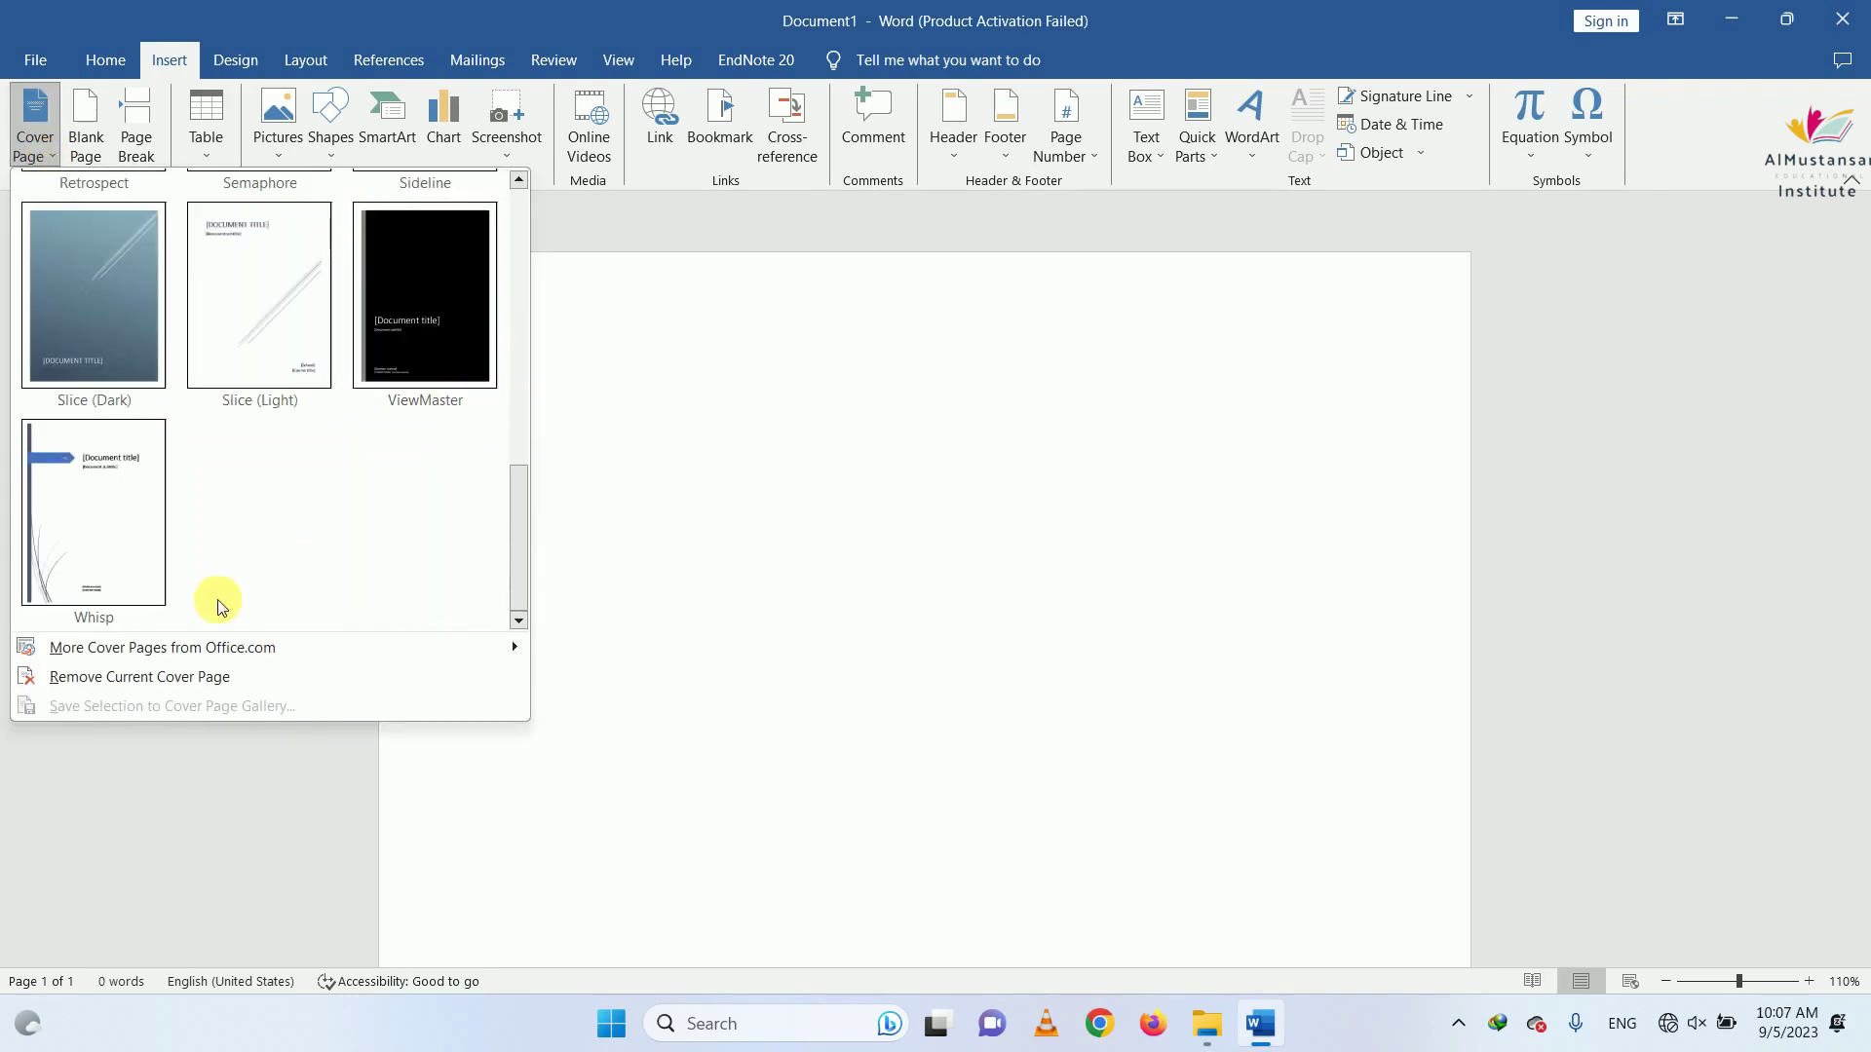
scroll(122, 531, "up", 5)
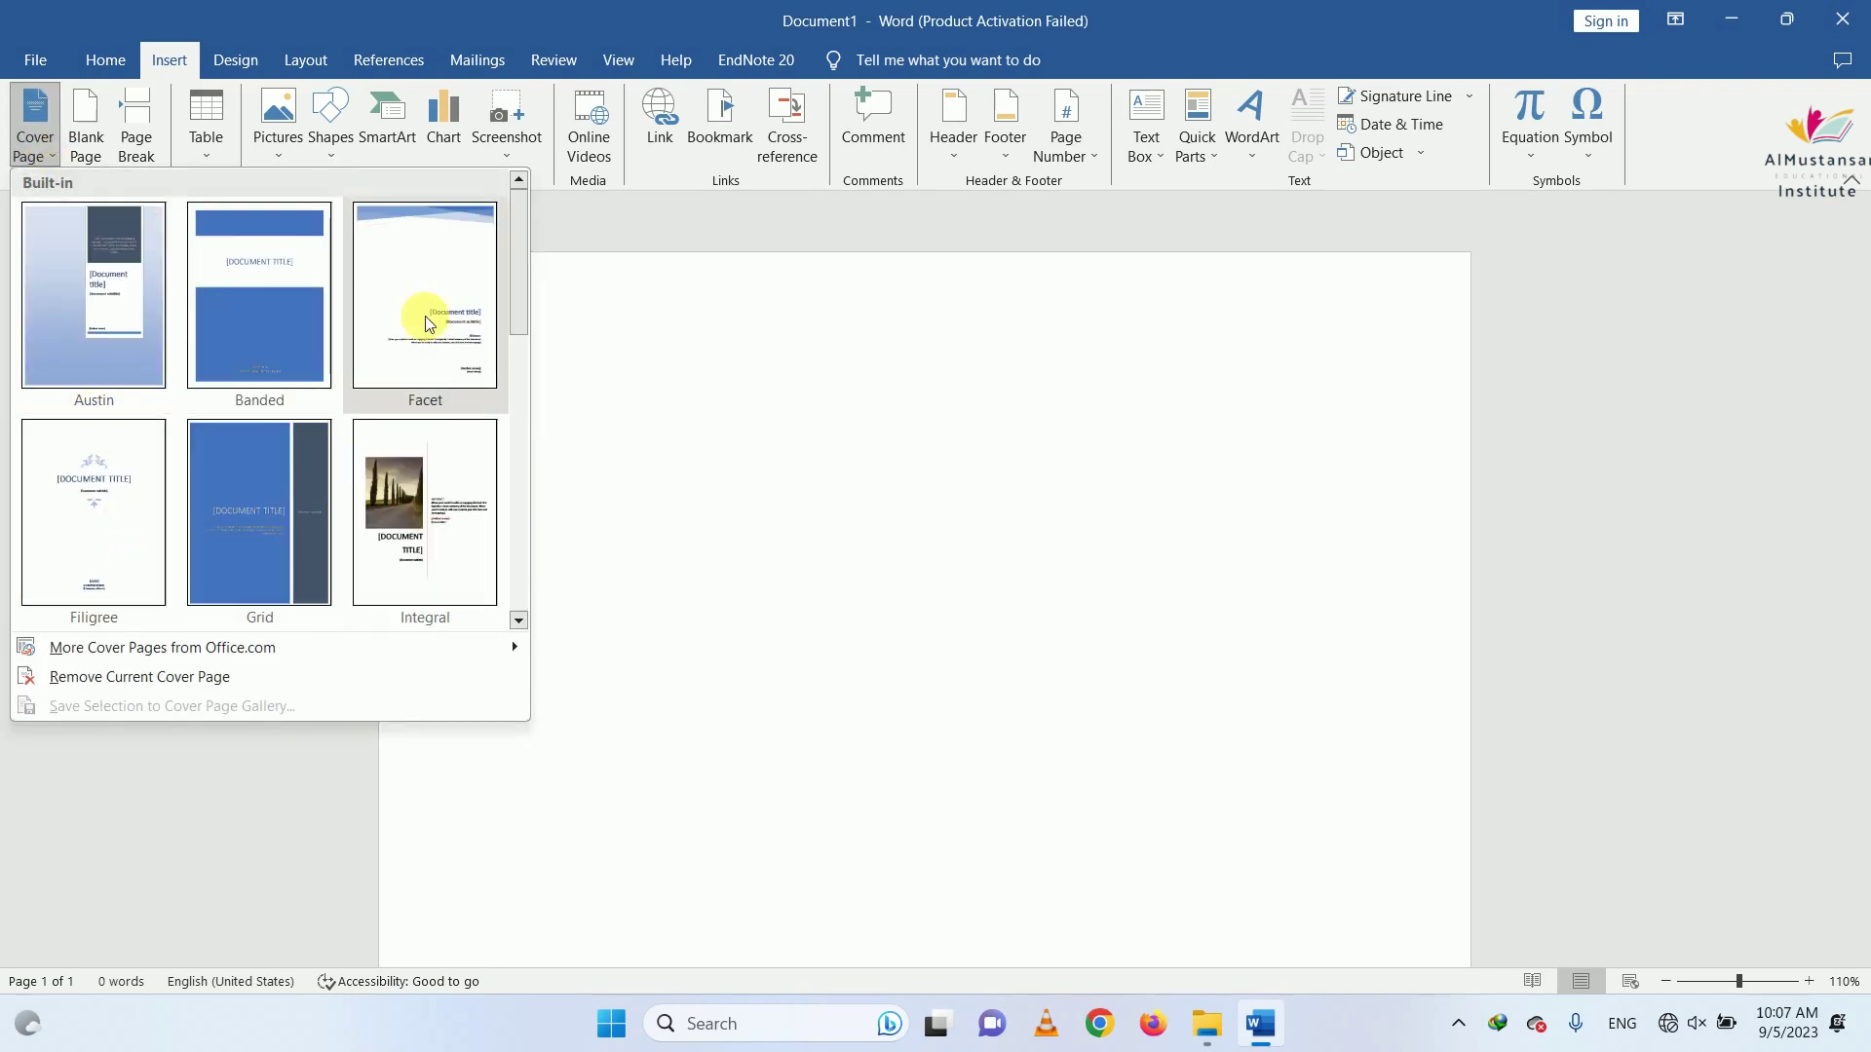
scroll(441, 476, "down", 3)
scroll(441, 477, "down", 2)
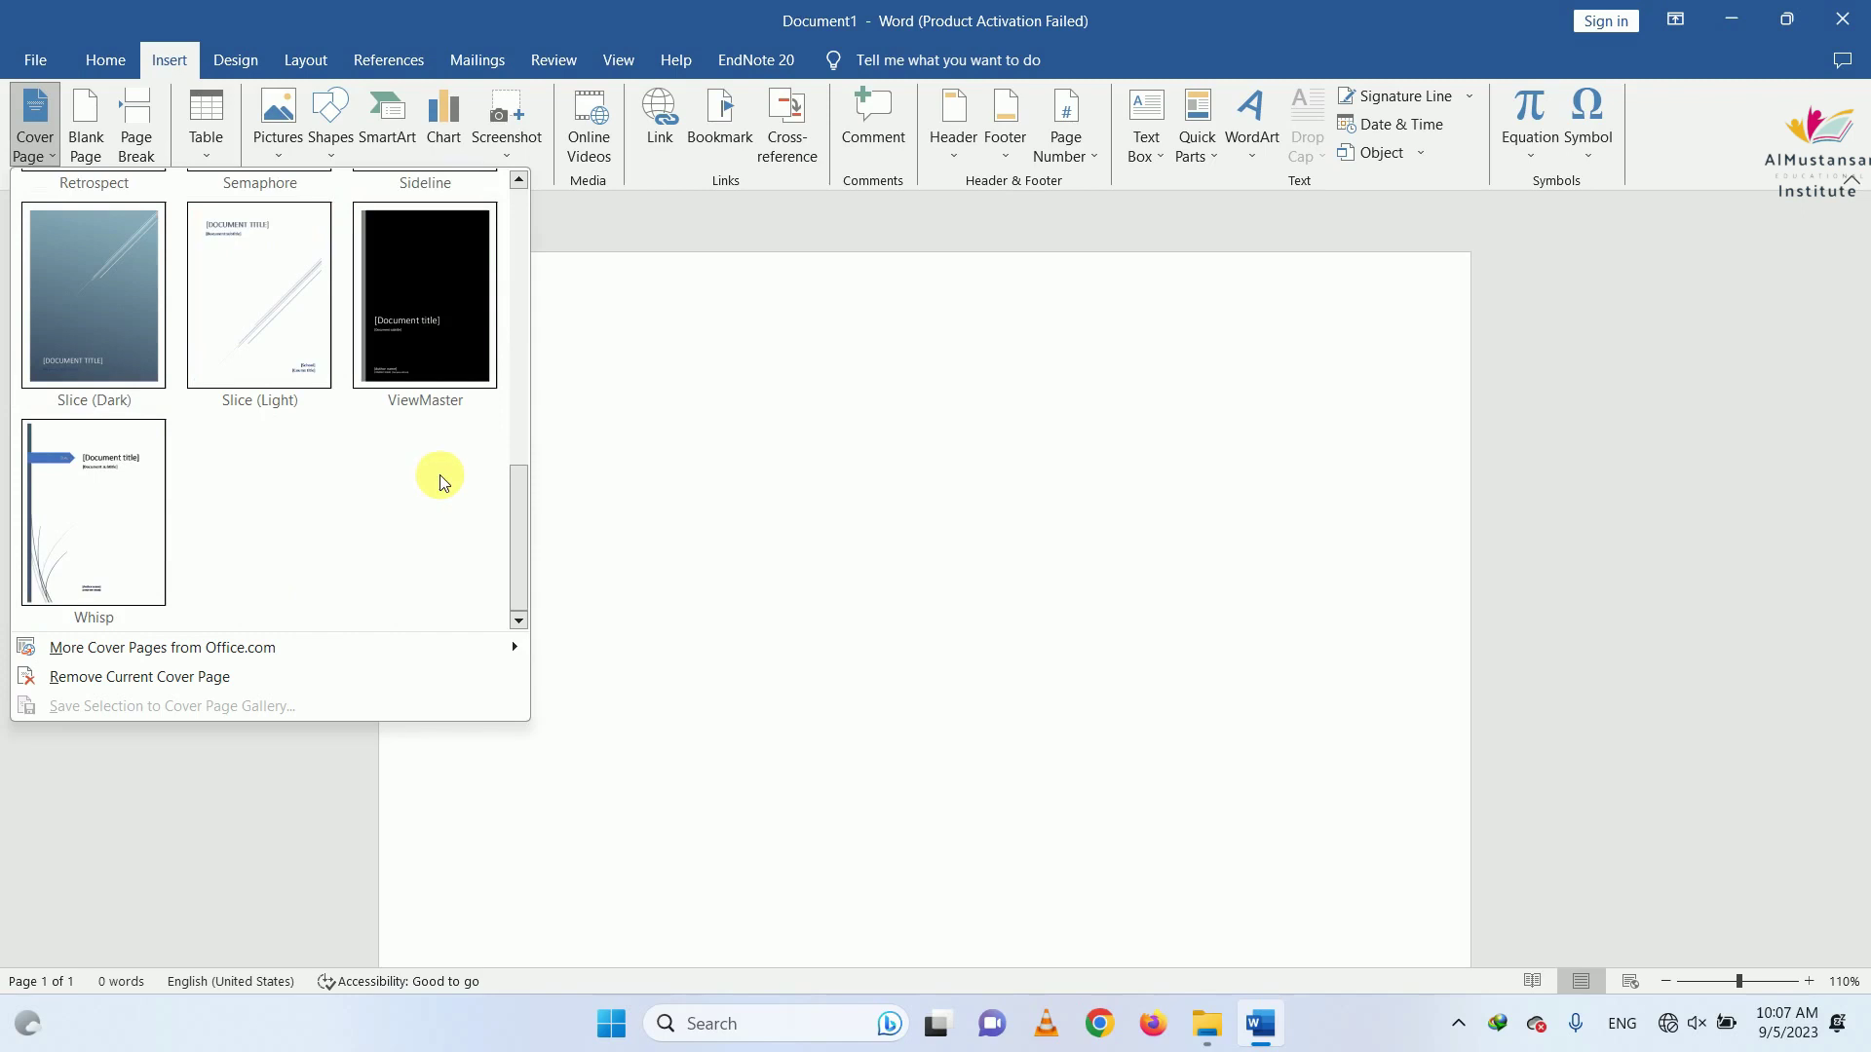
left_click(101, 507)
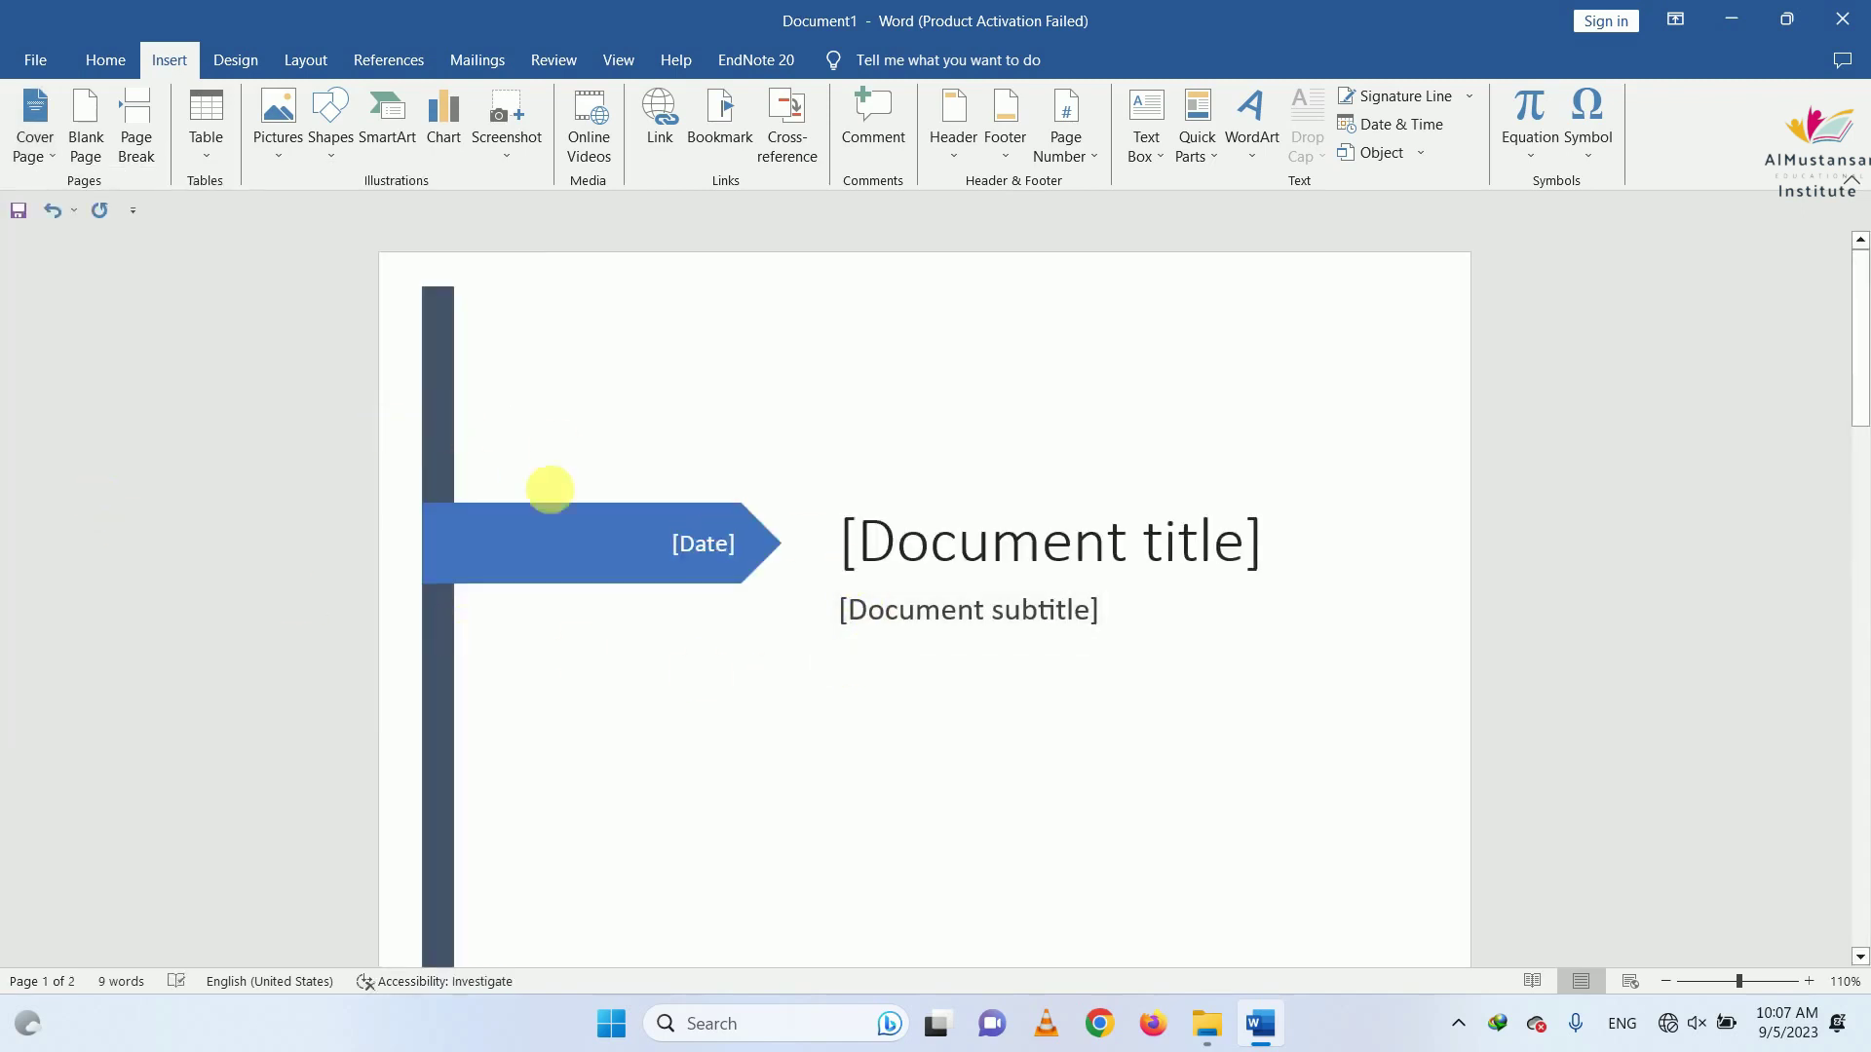
scroll(902, 517, "down", 5)
scroll(914, 534, "down", 2)
scroll(916, 546, "down", 2)
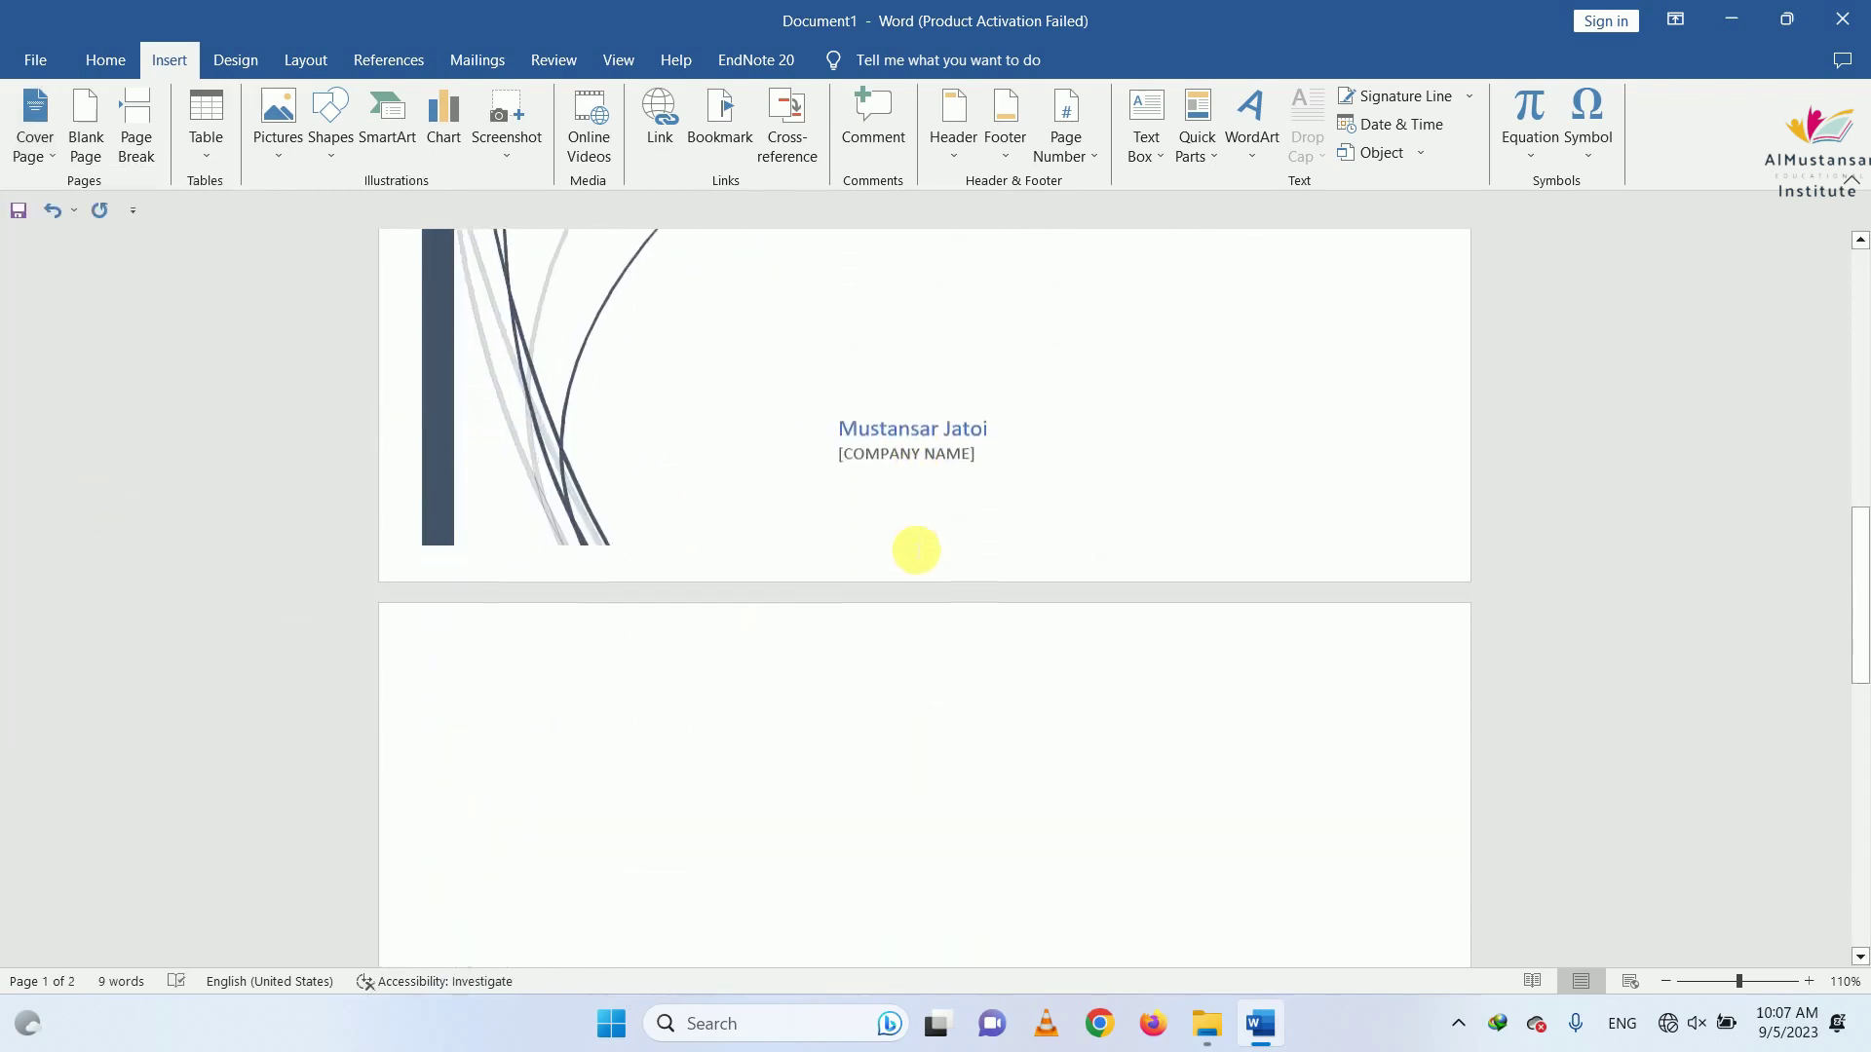
scroll(916, 551, "up", 3)
scroll(915, 559, "up", 3)
scroll(915, 568, "up", 3)
scroll(912, 597, "up", 1)
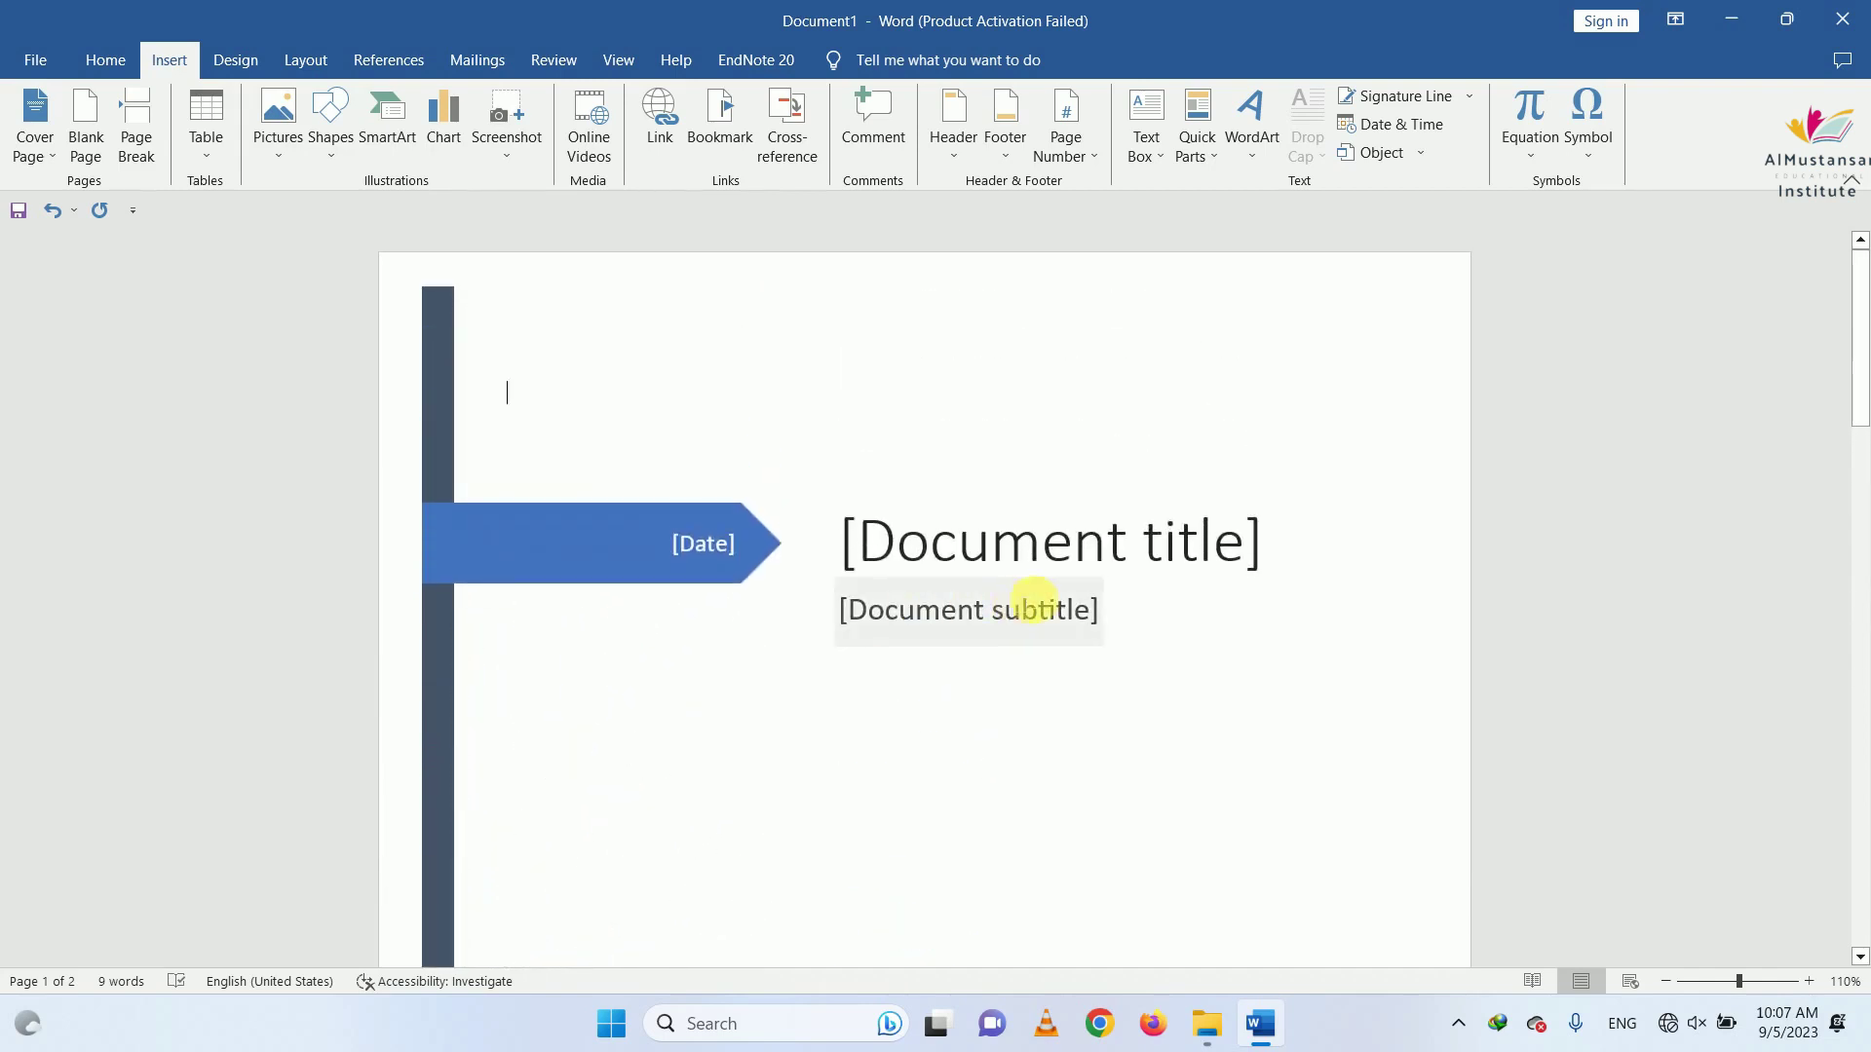
Replace the cover title placeholder with 'AlMustansar Educational Institute'
left_click(1077, 563)
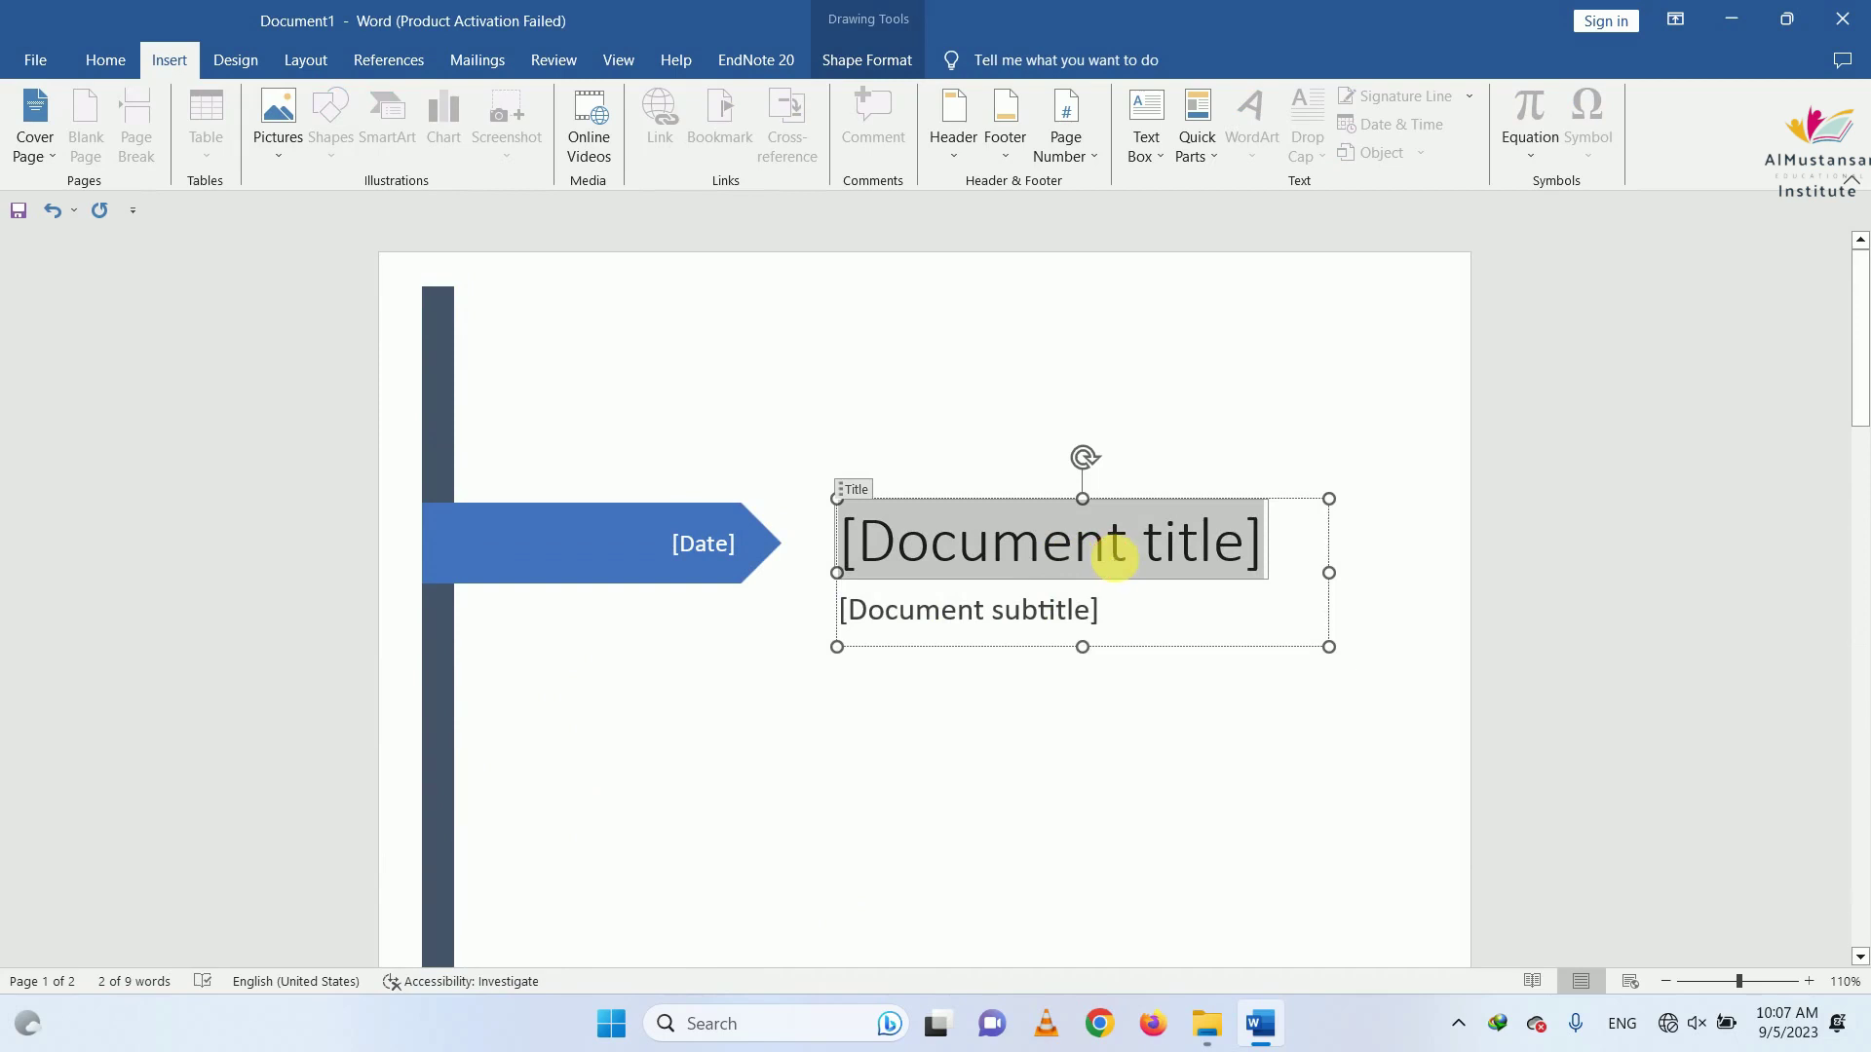
left_click(1114, 559)
left_click(1120, 559)
type("A")
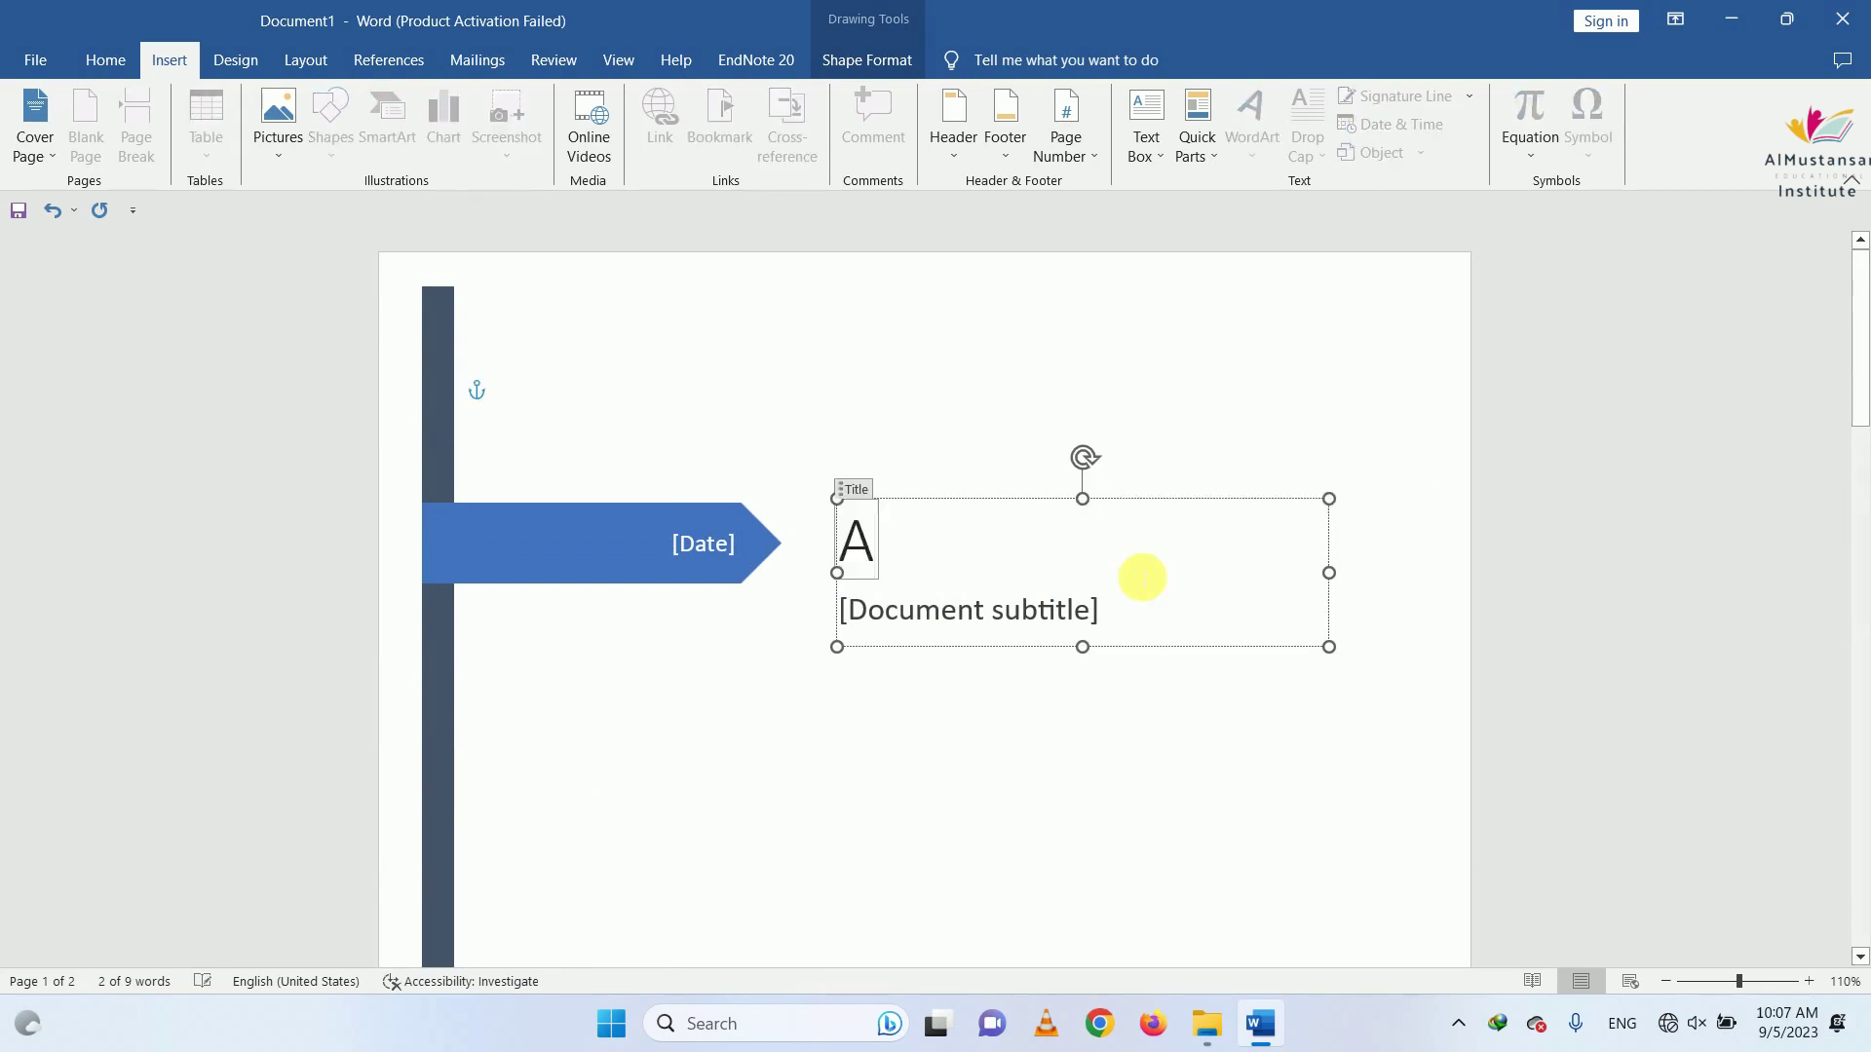
type("lMustansa")
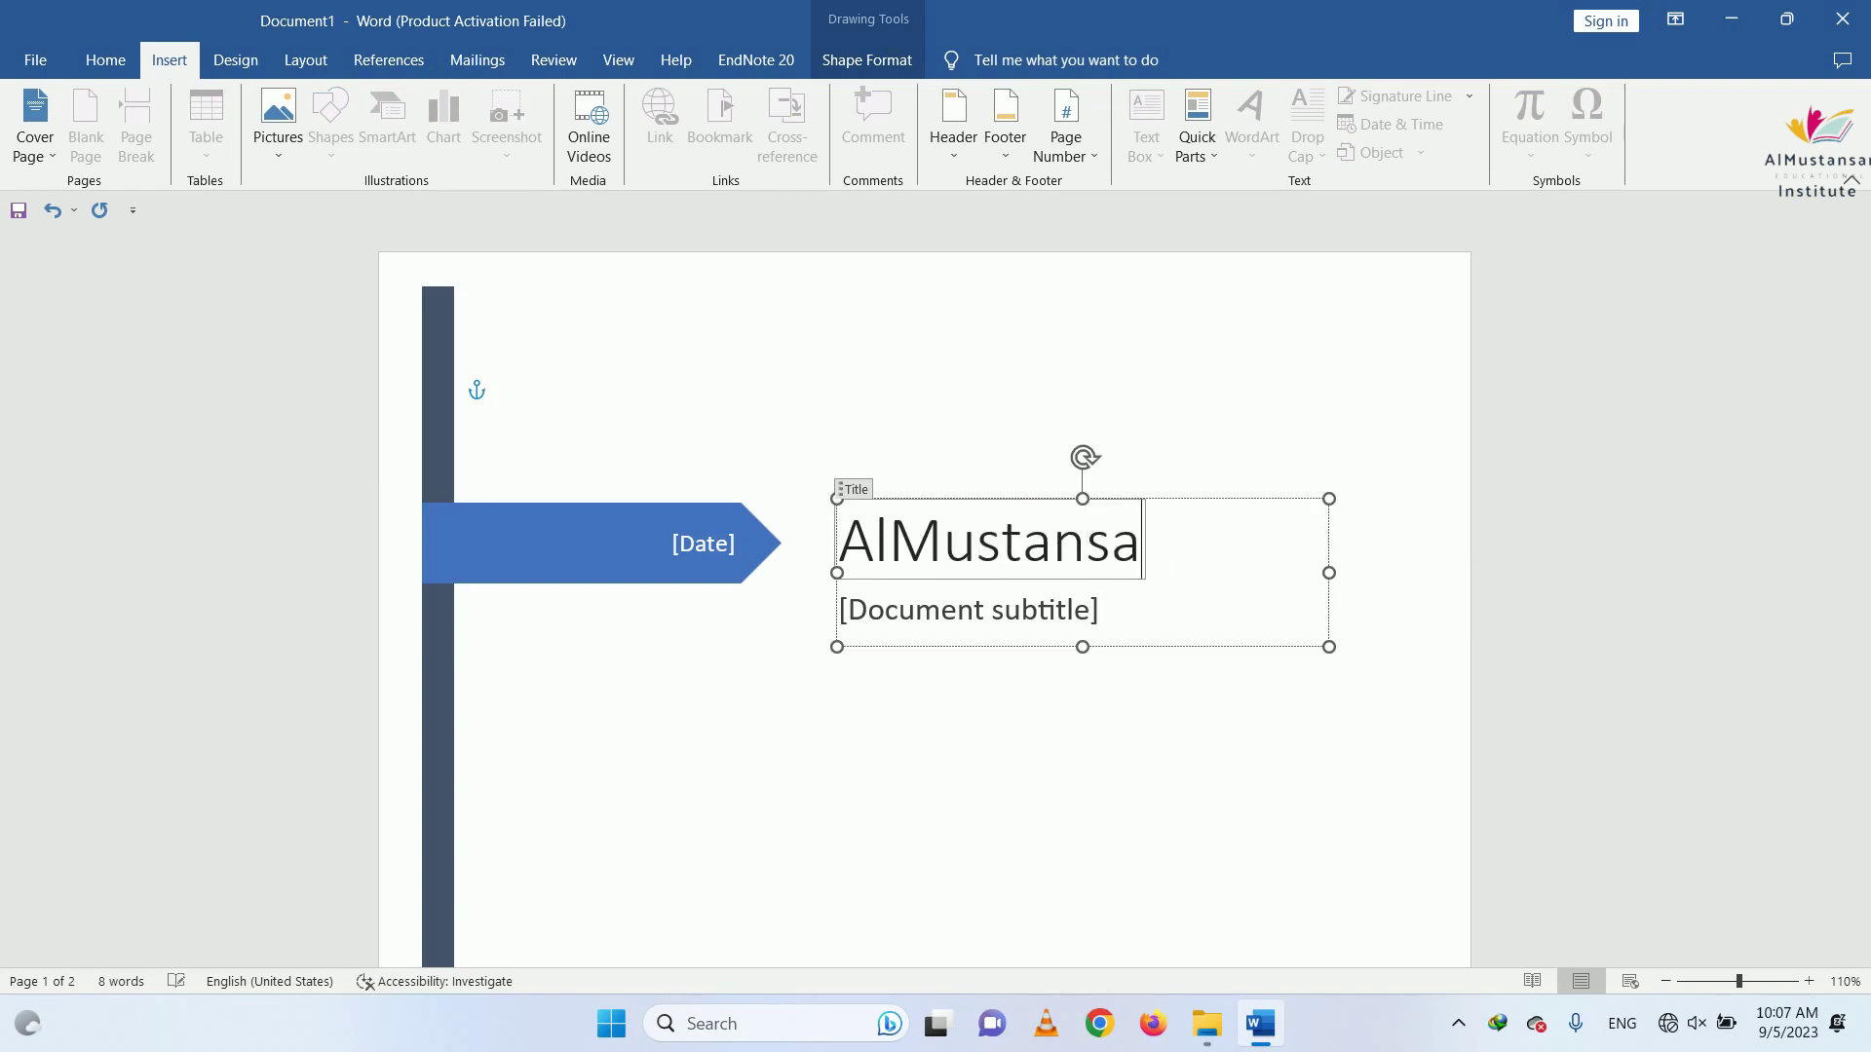
type("r Educa")
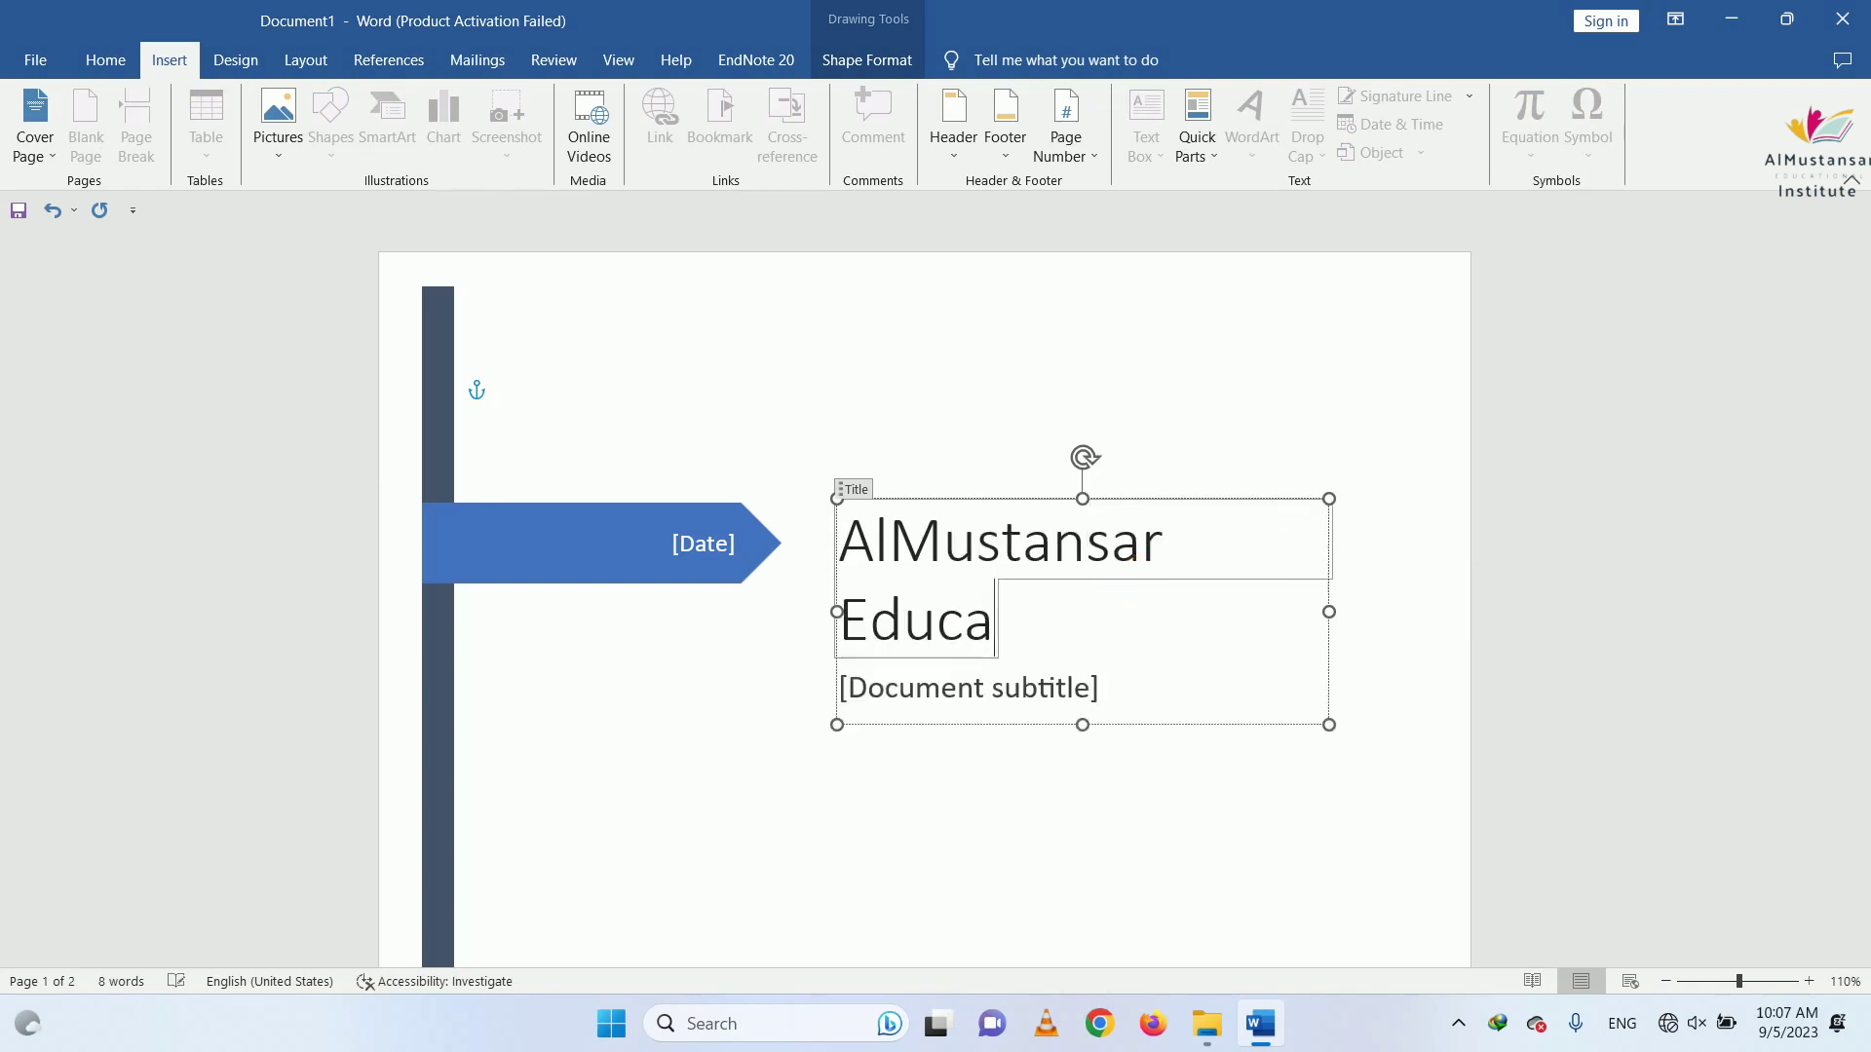
type("tiona")
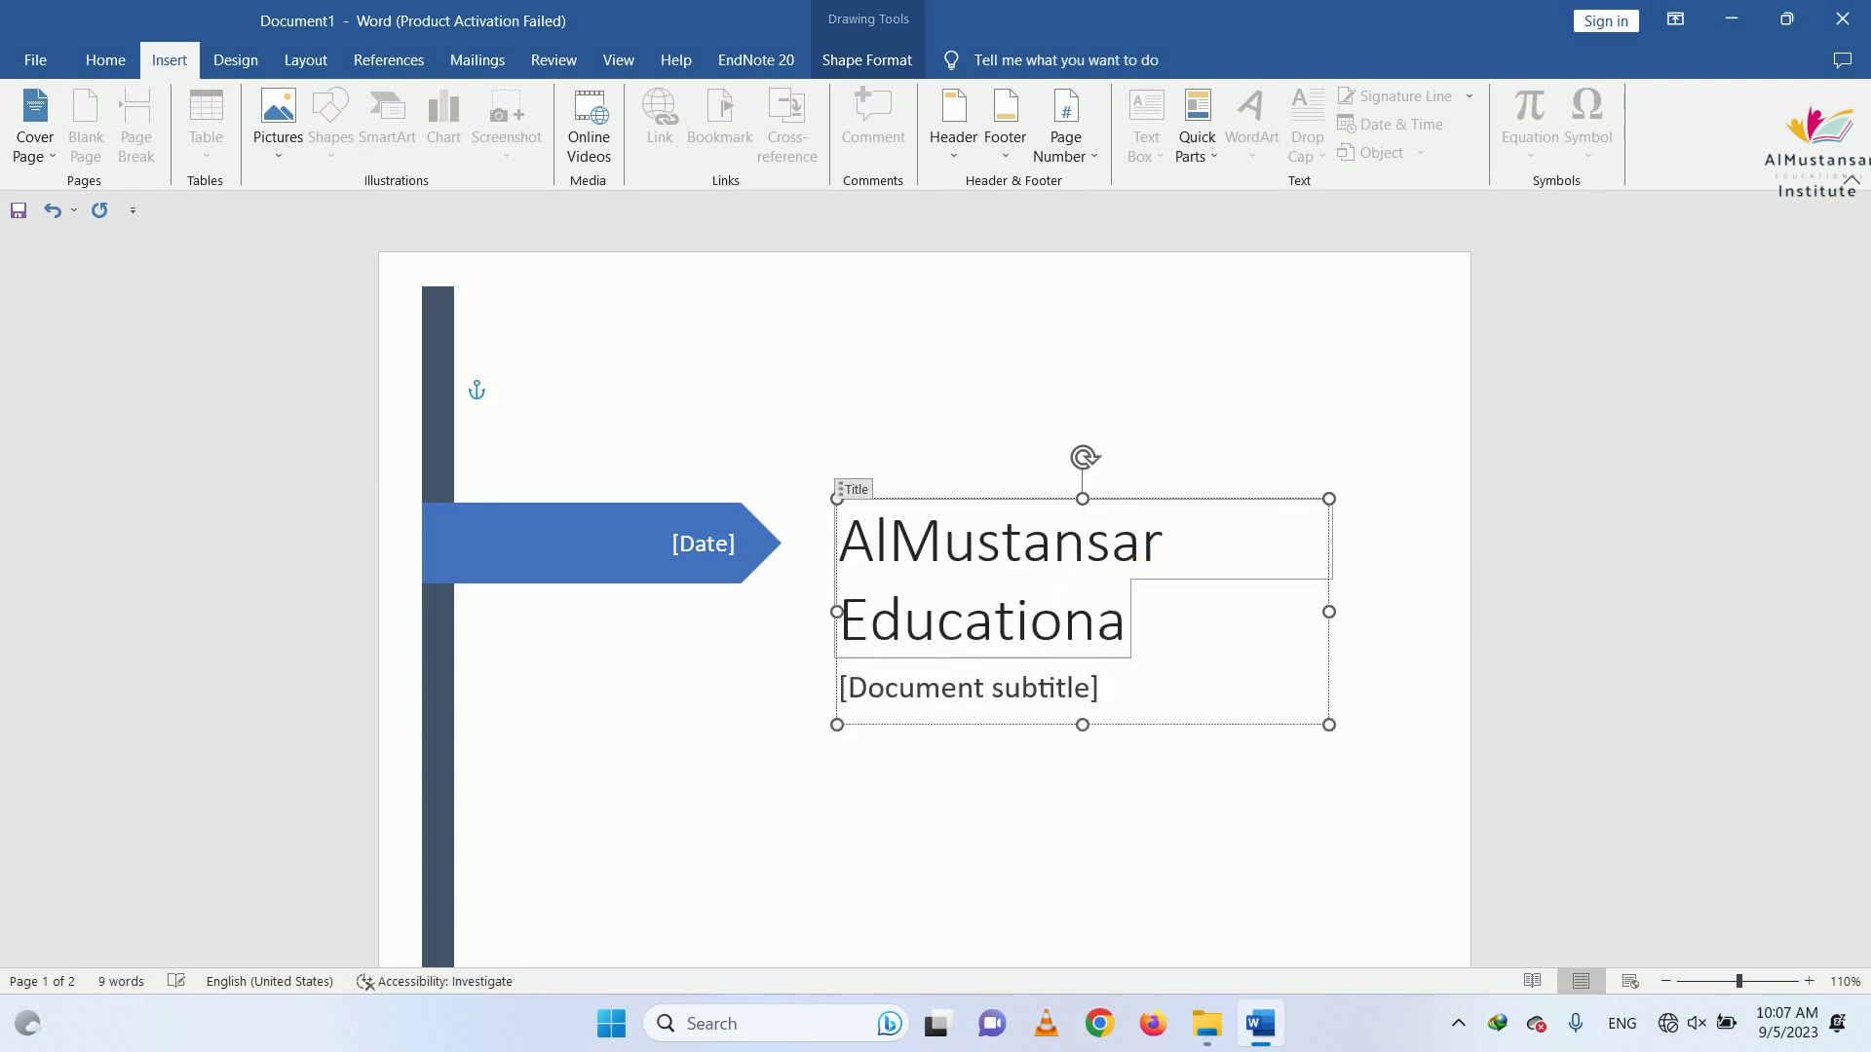
type("l Institu")
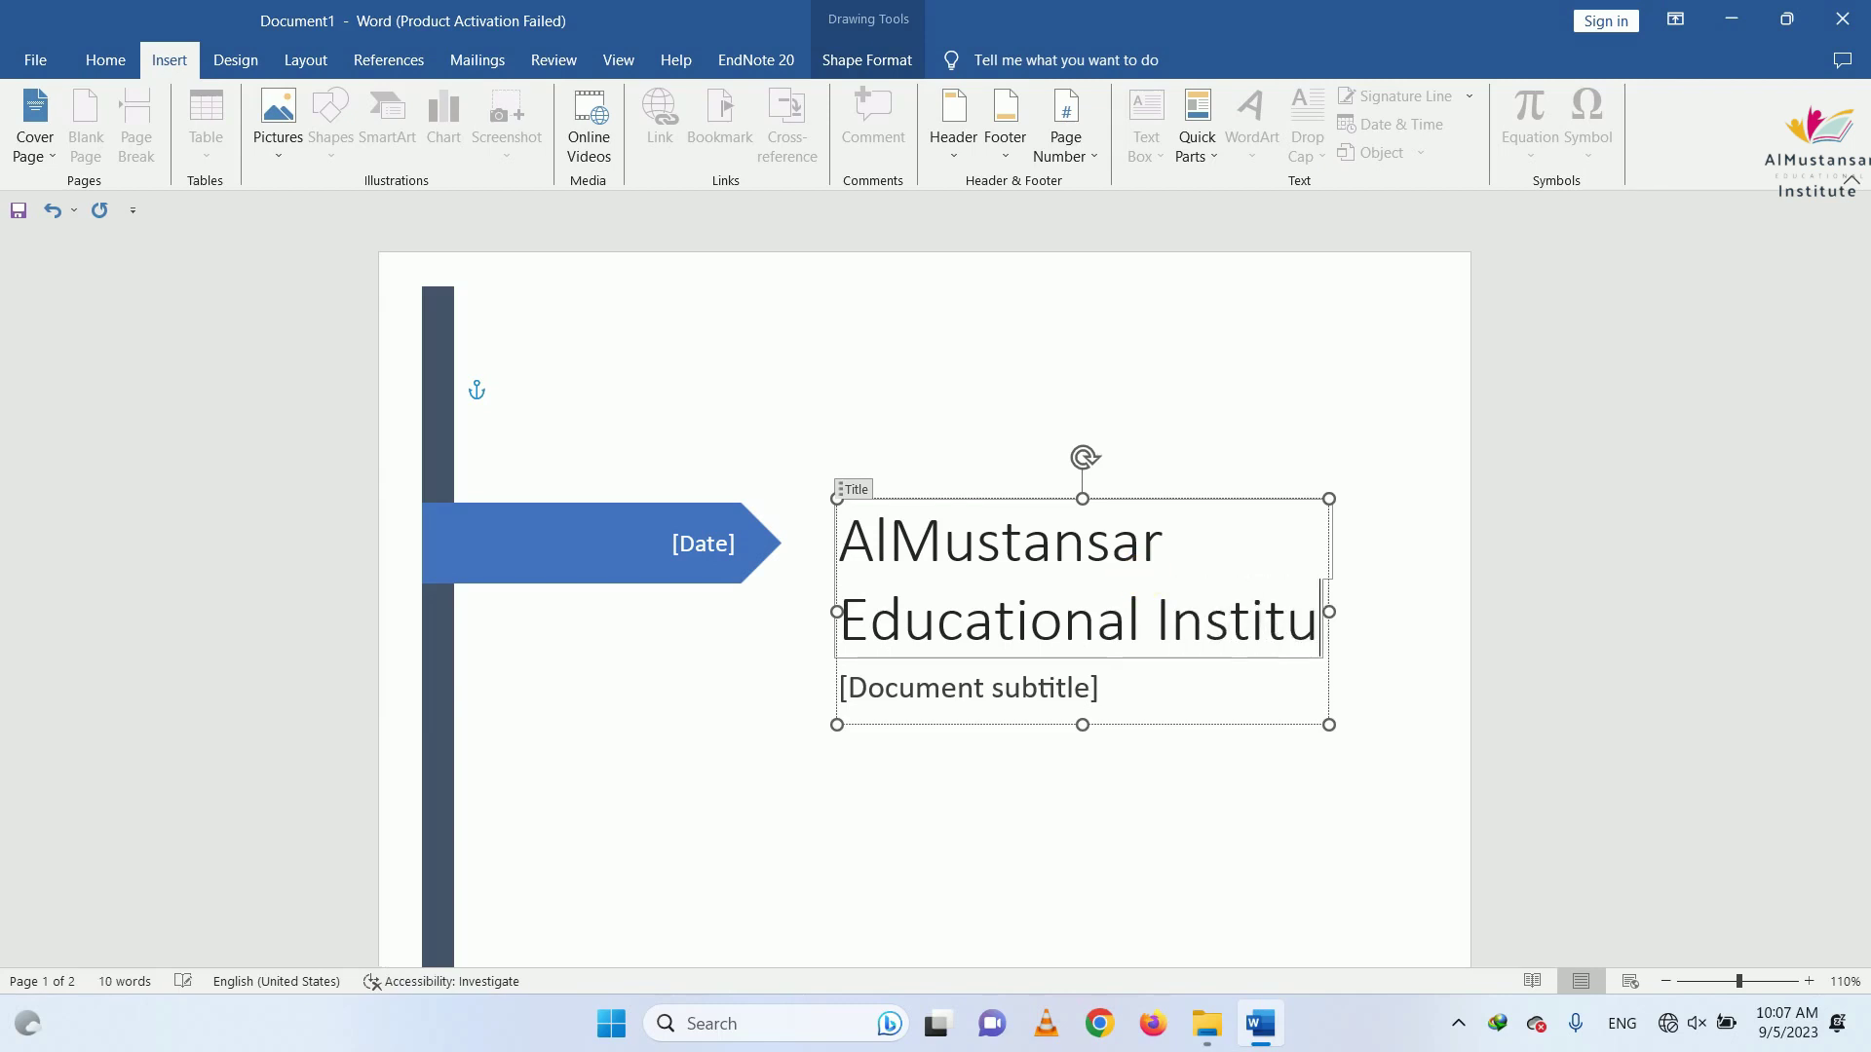
type("te")
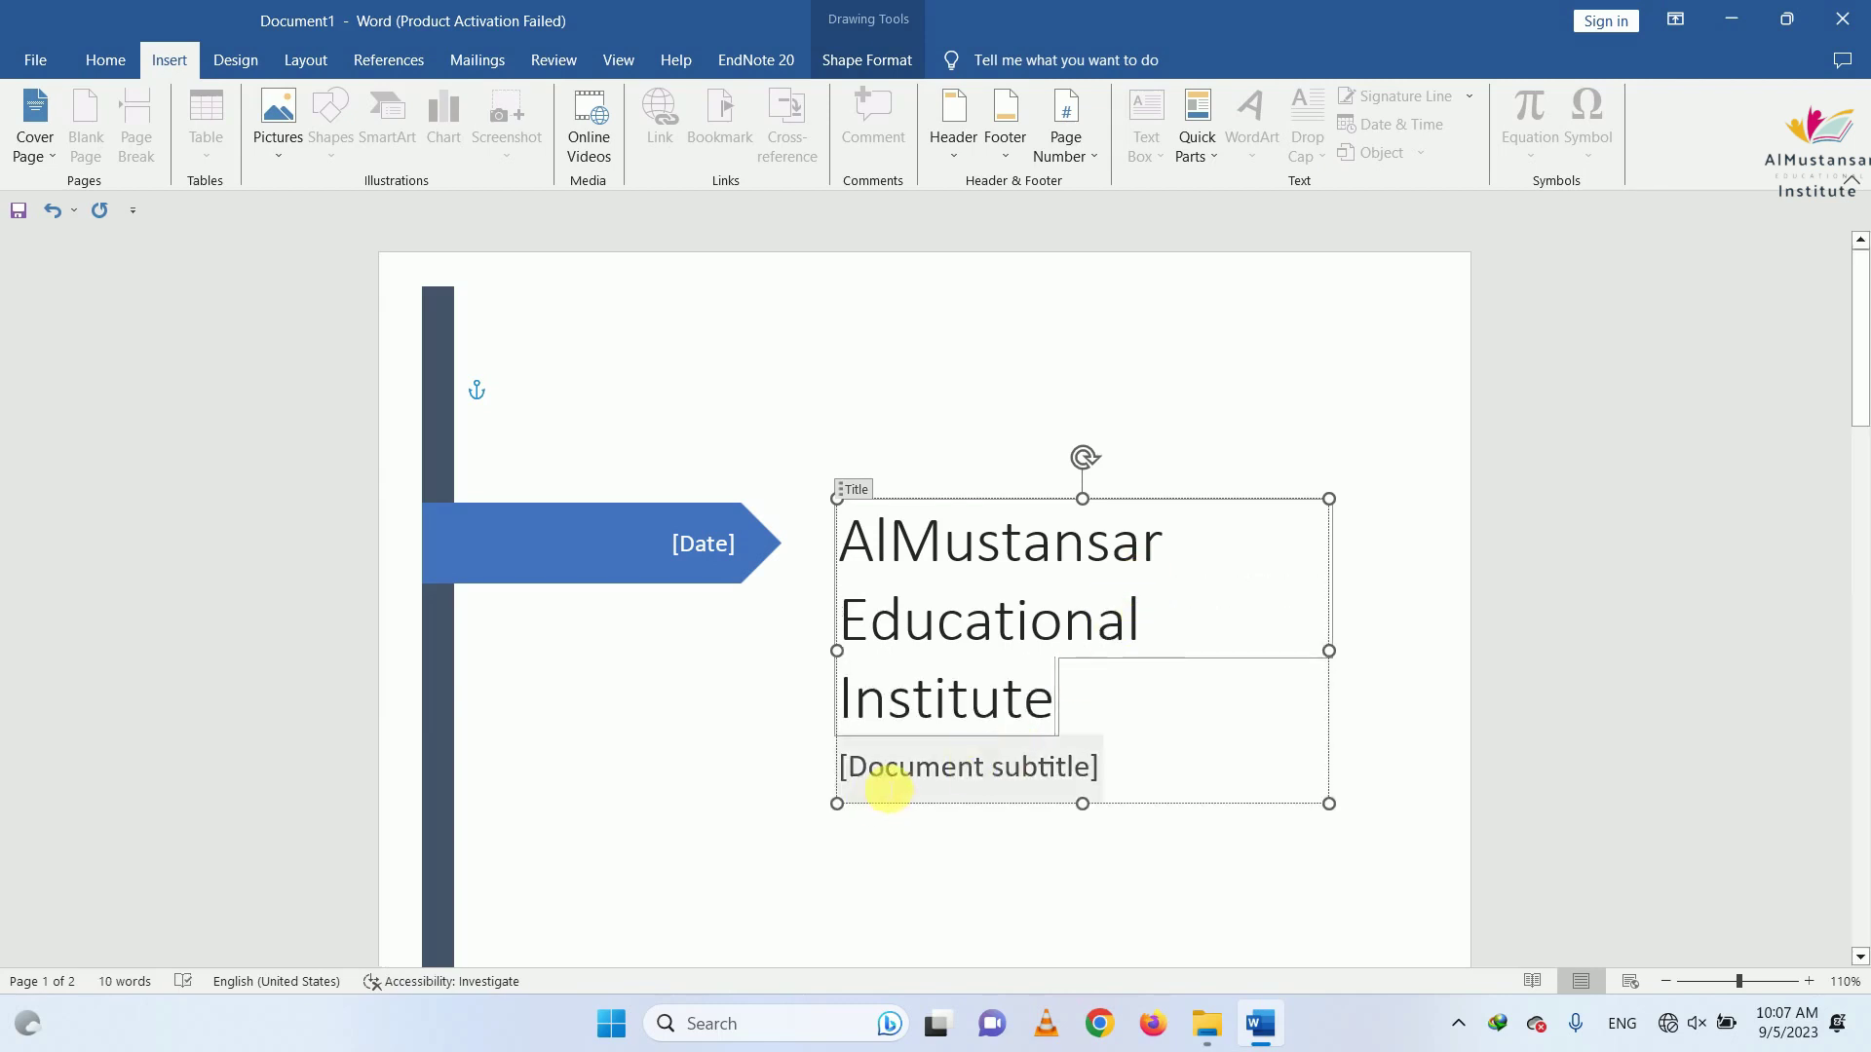
Set the subtitle to 'Online earning courses', dismissing the VBA run-time error first
left_click(887, 781)
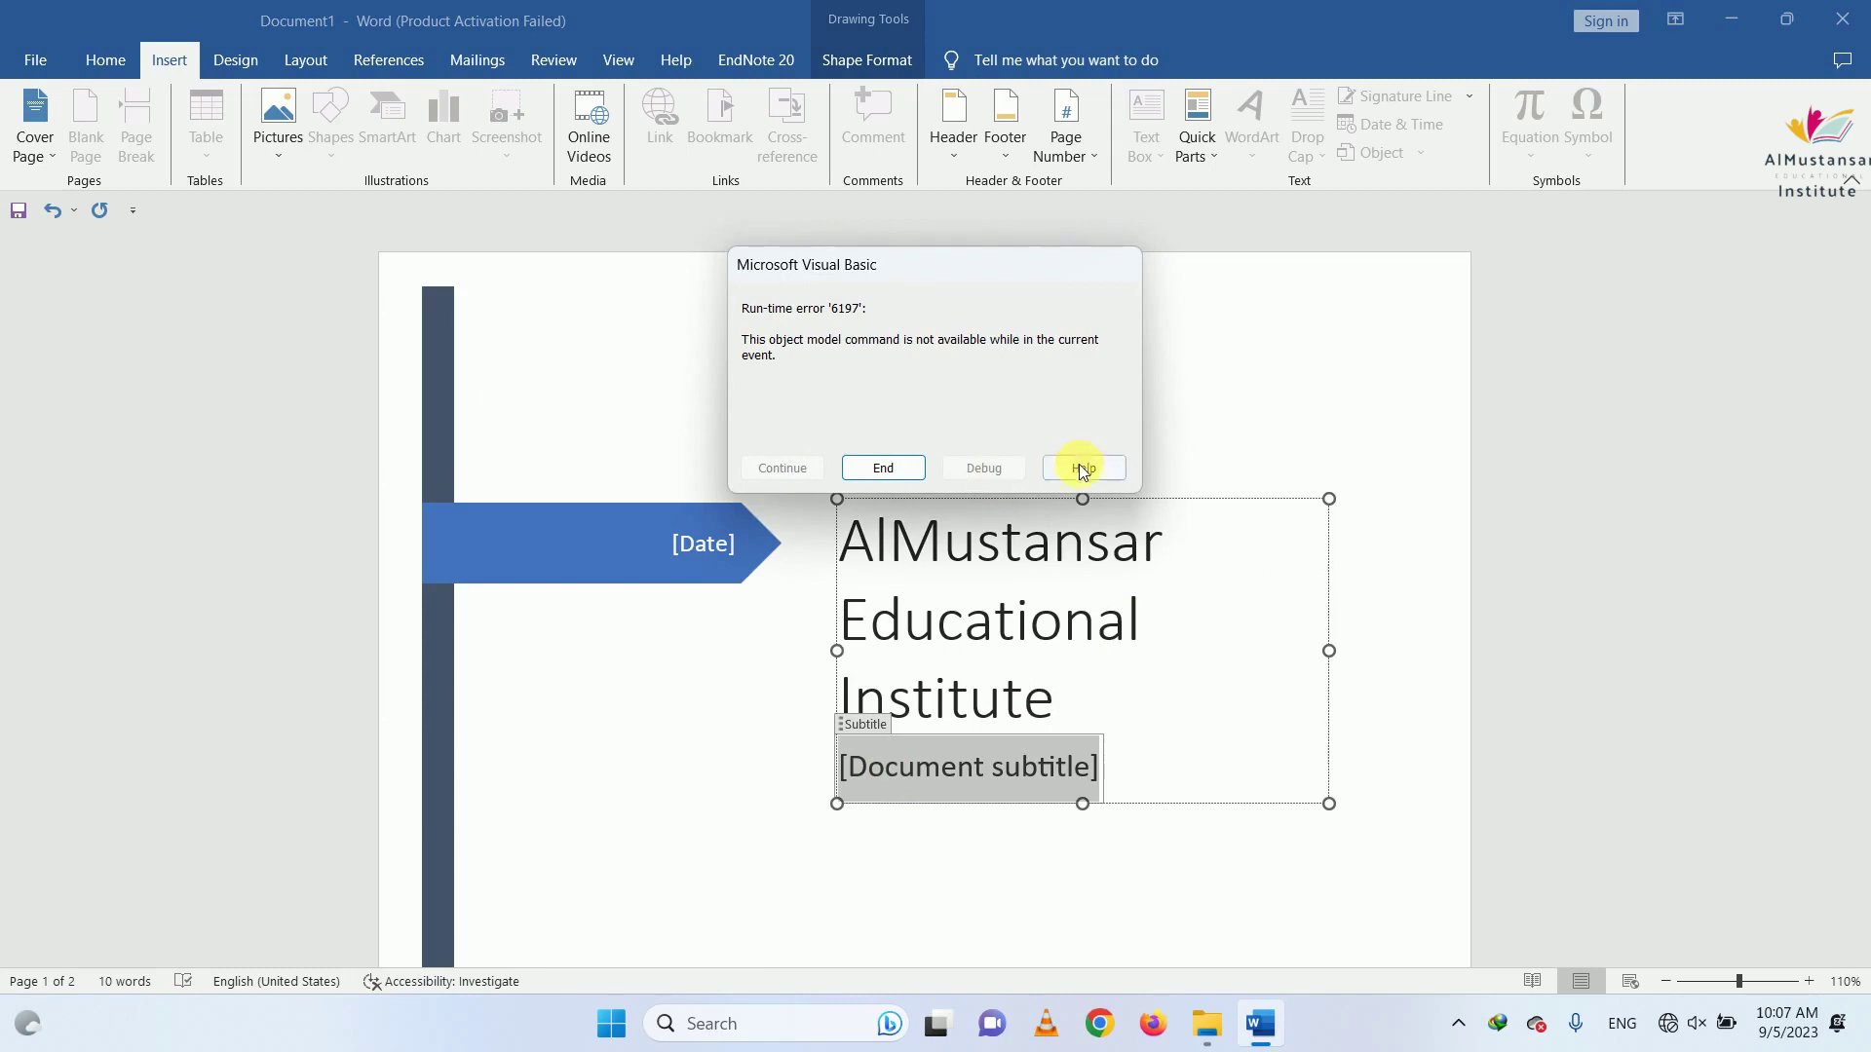
left_click(884, 470)
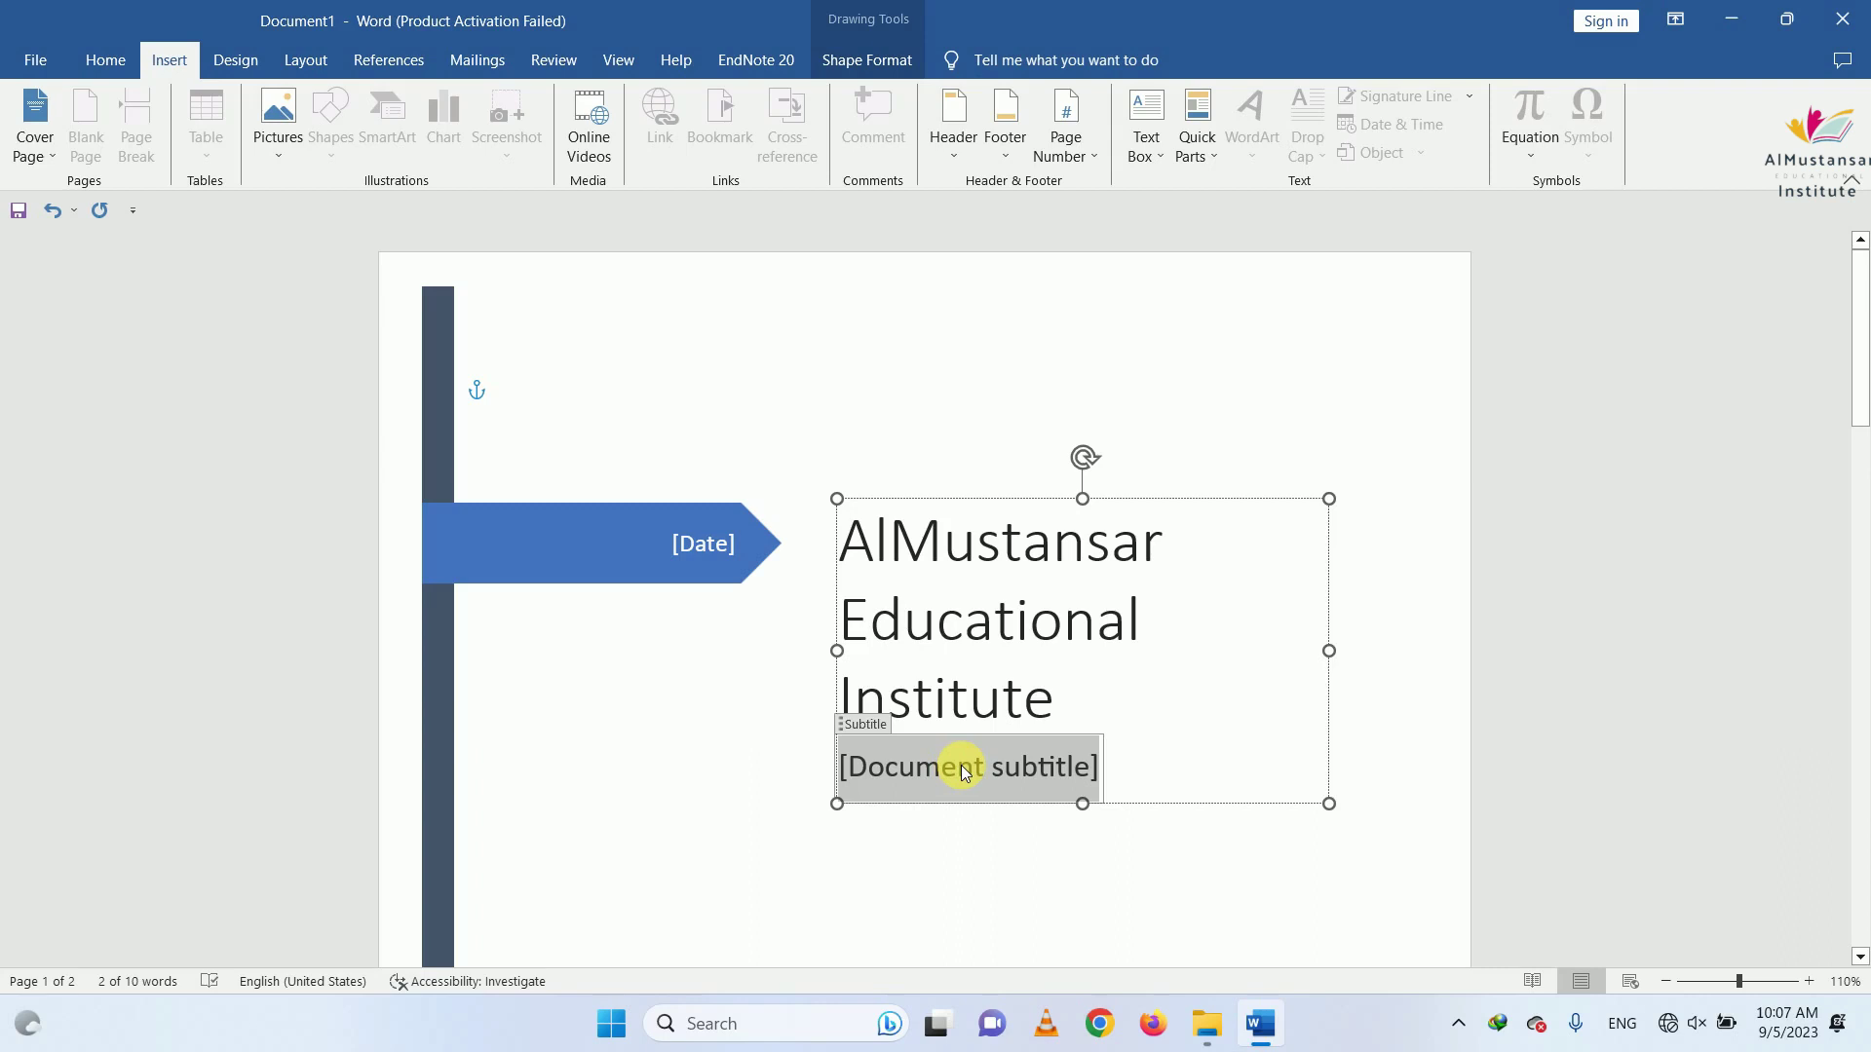
type("C")
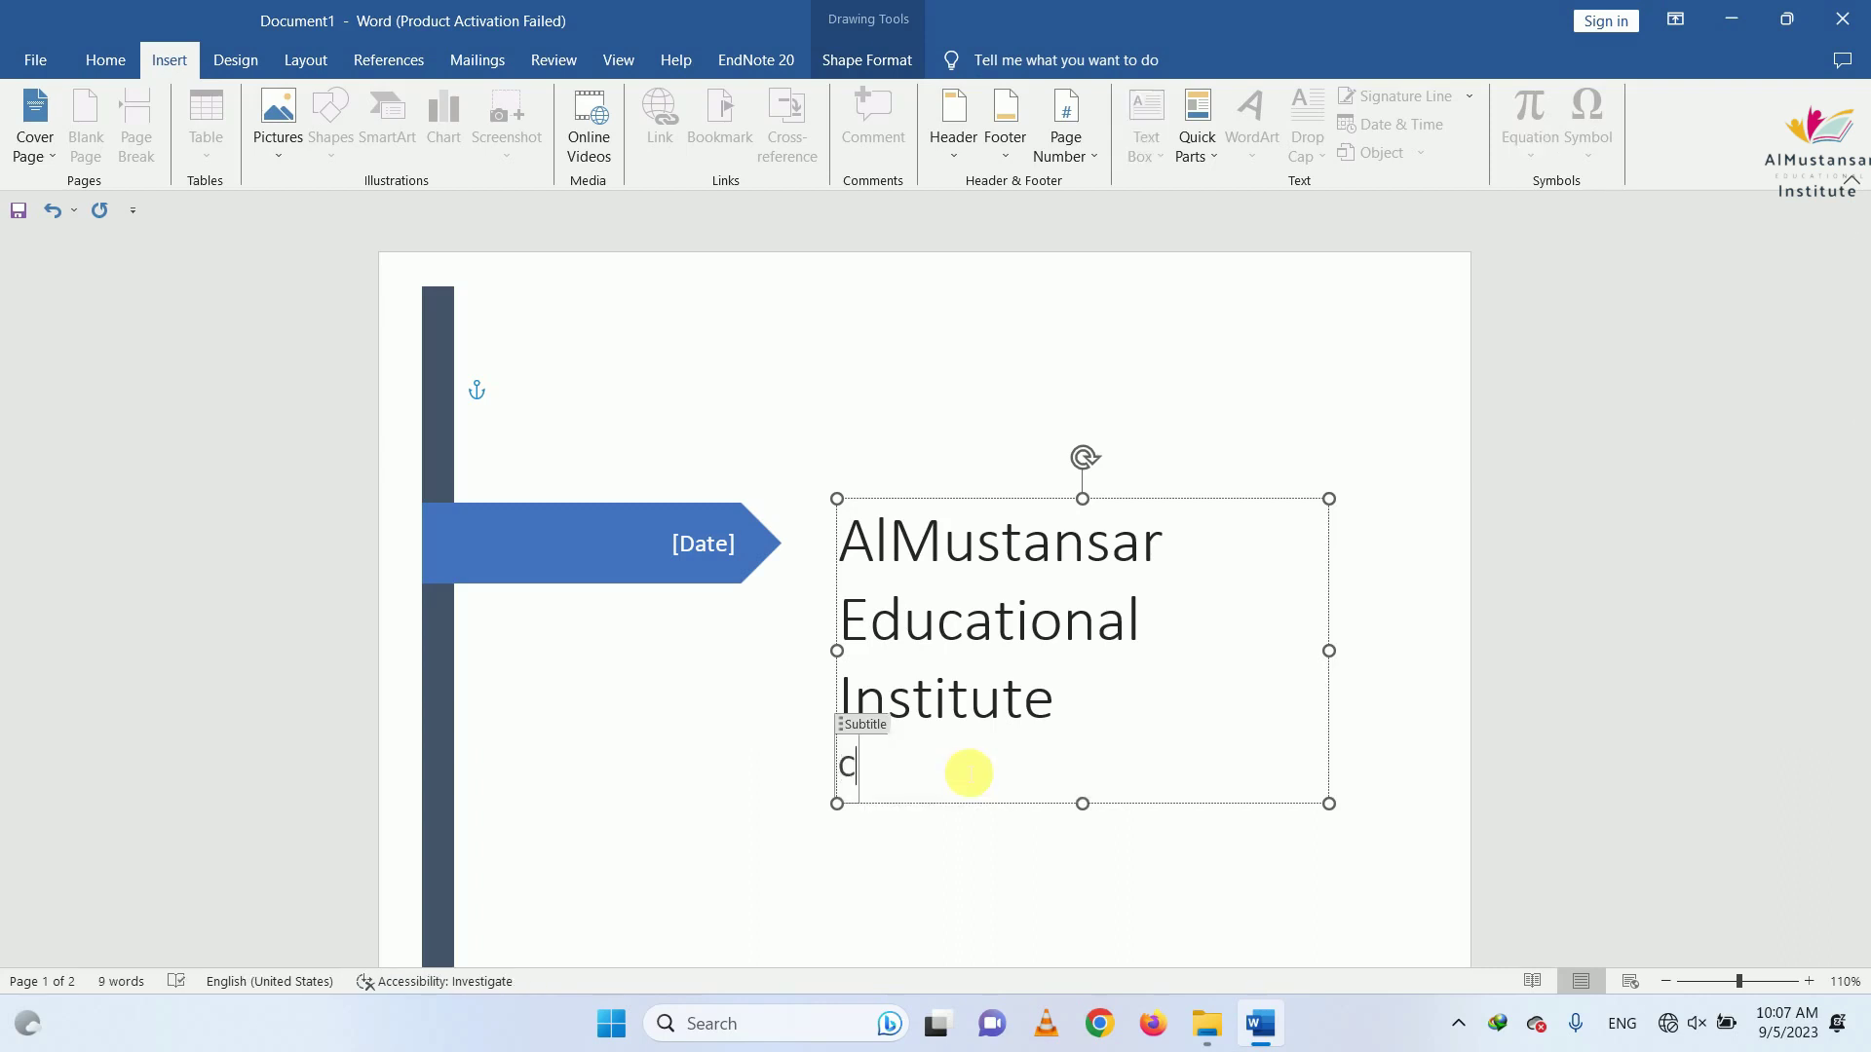
key("BackSpace")
type("onl")
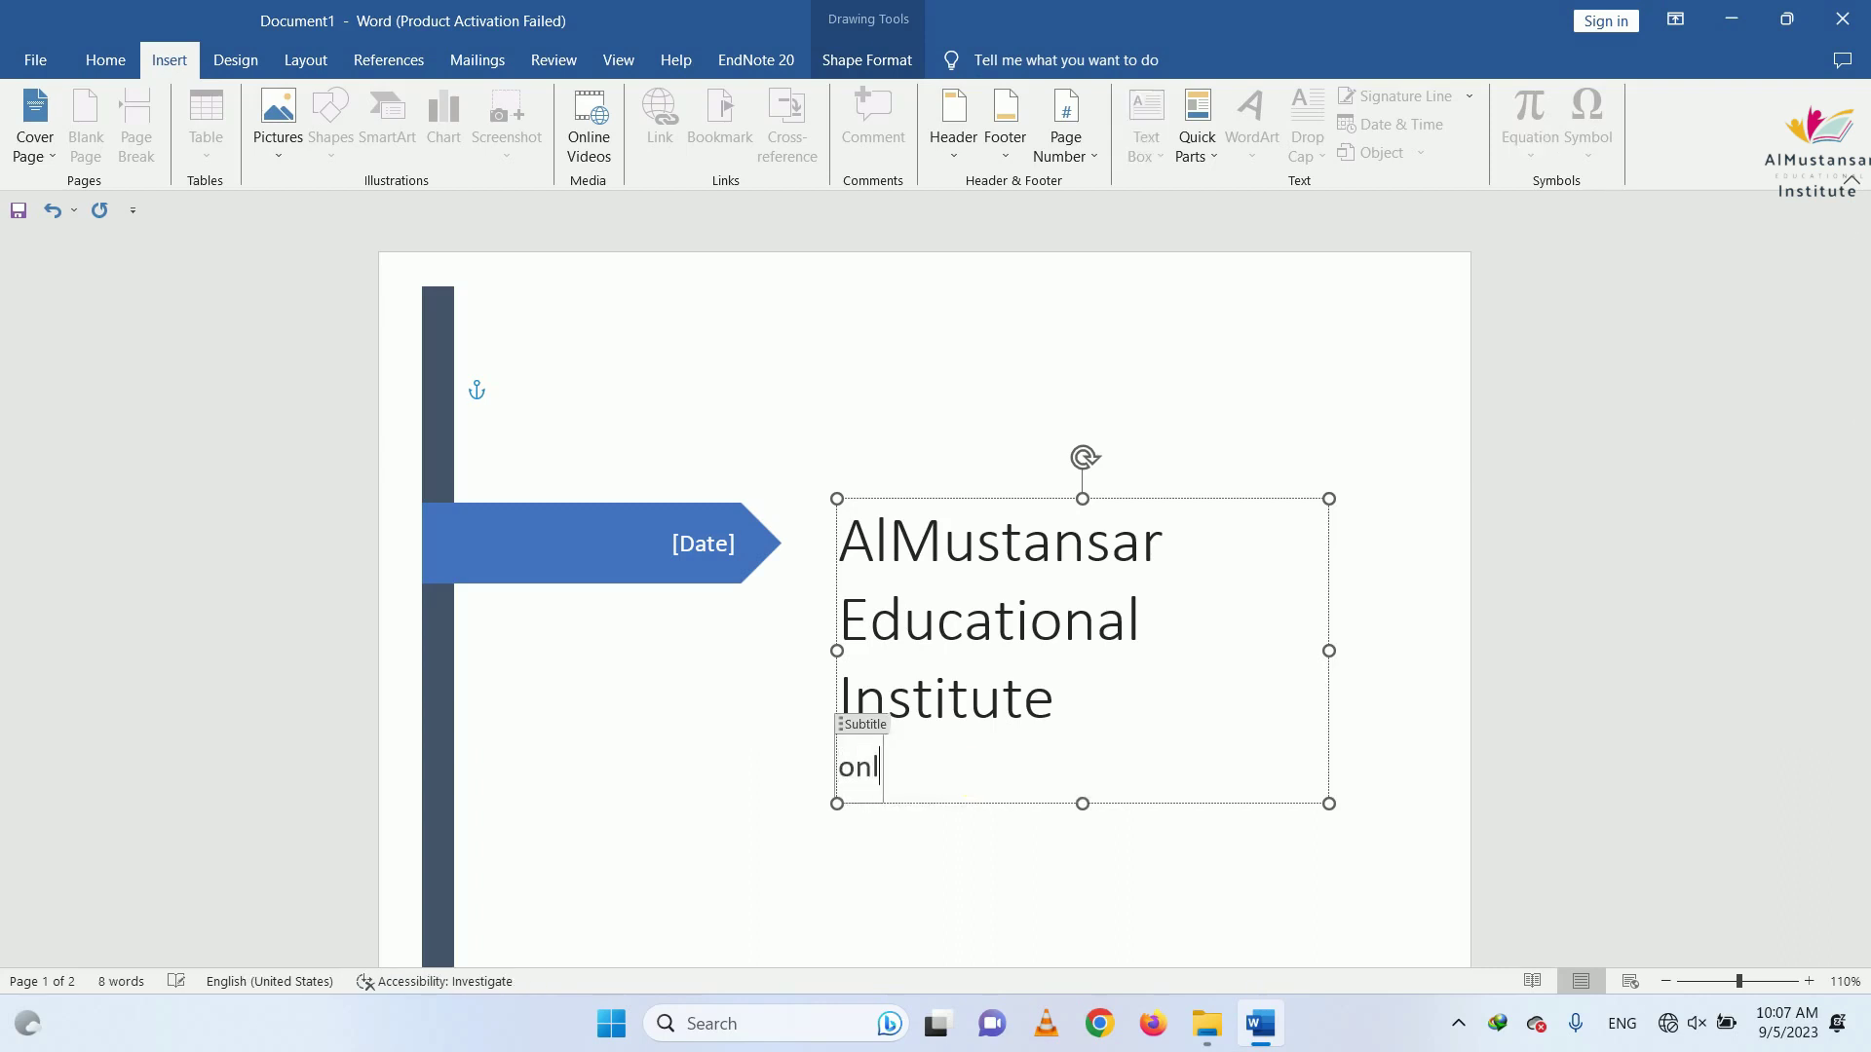
type("ine ara")
key("BackSpace")
key("BackSpace")
key("BackSpace")
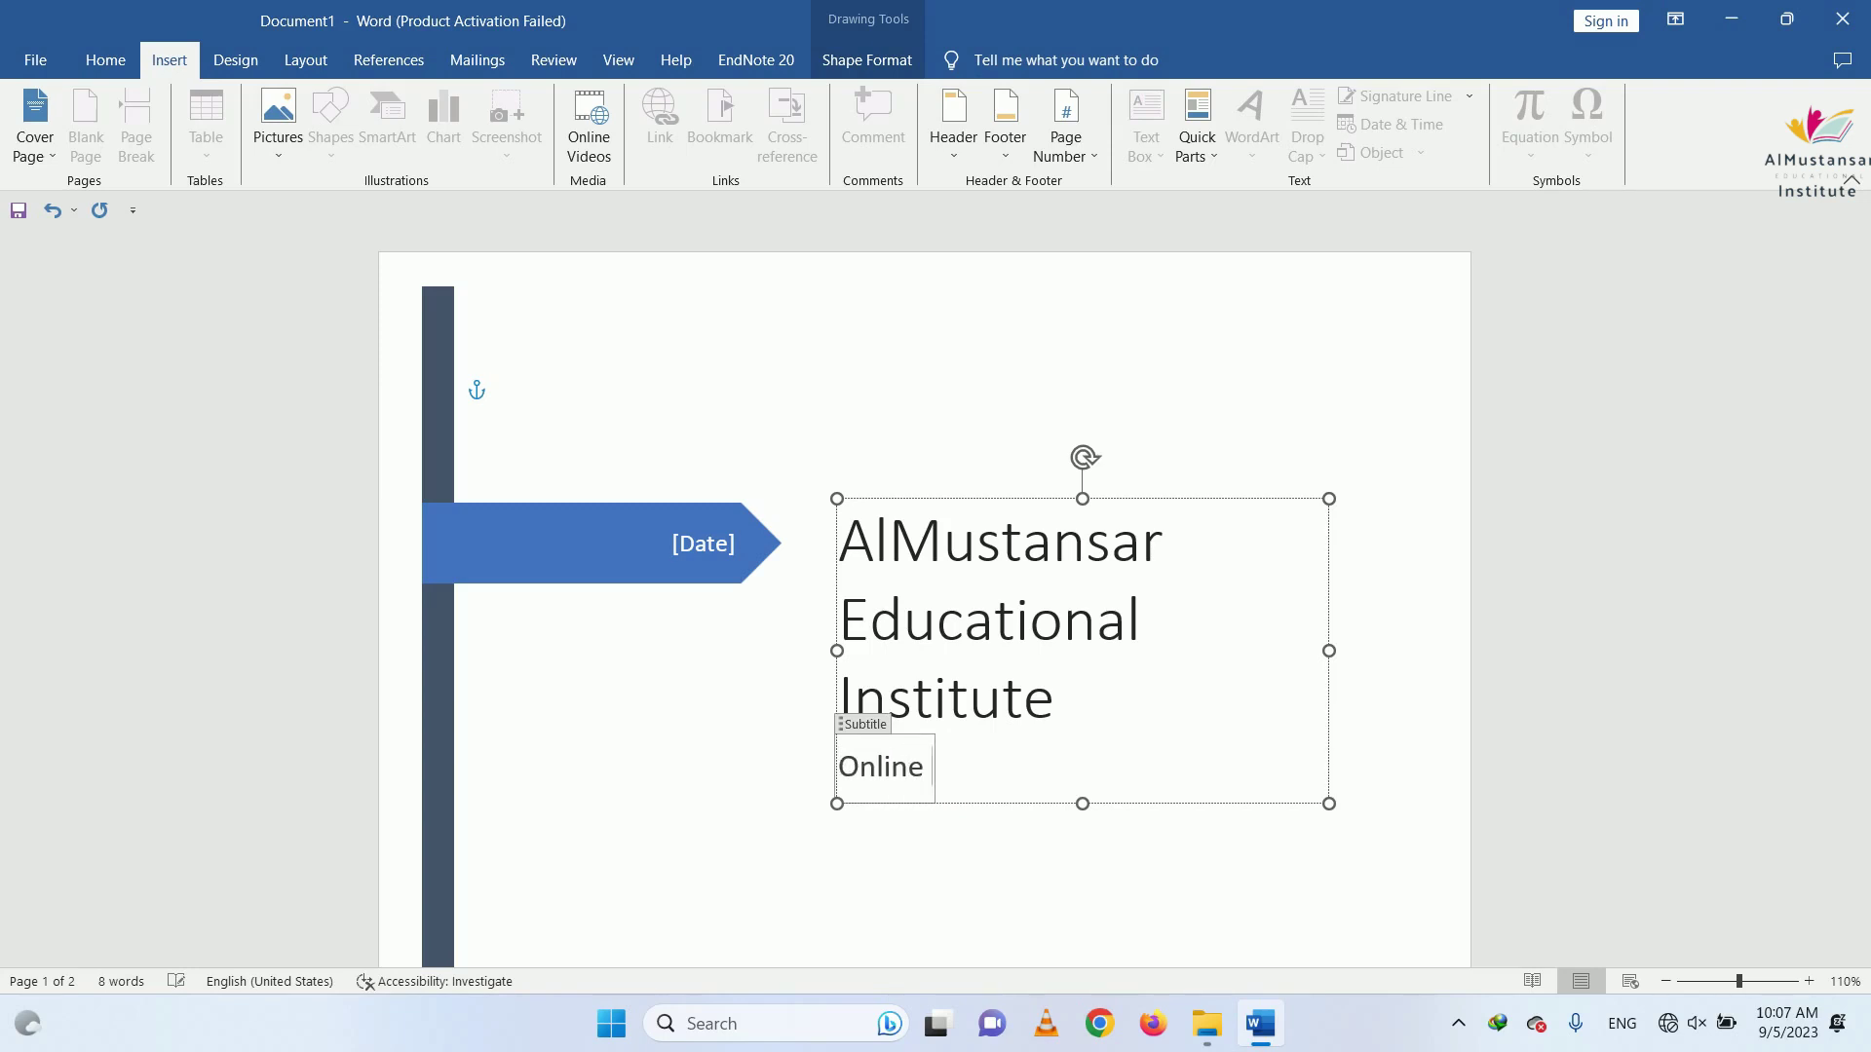
type("earning c")
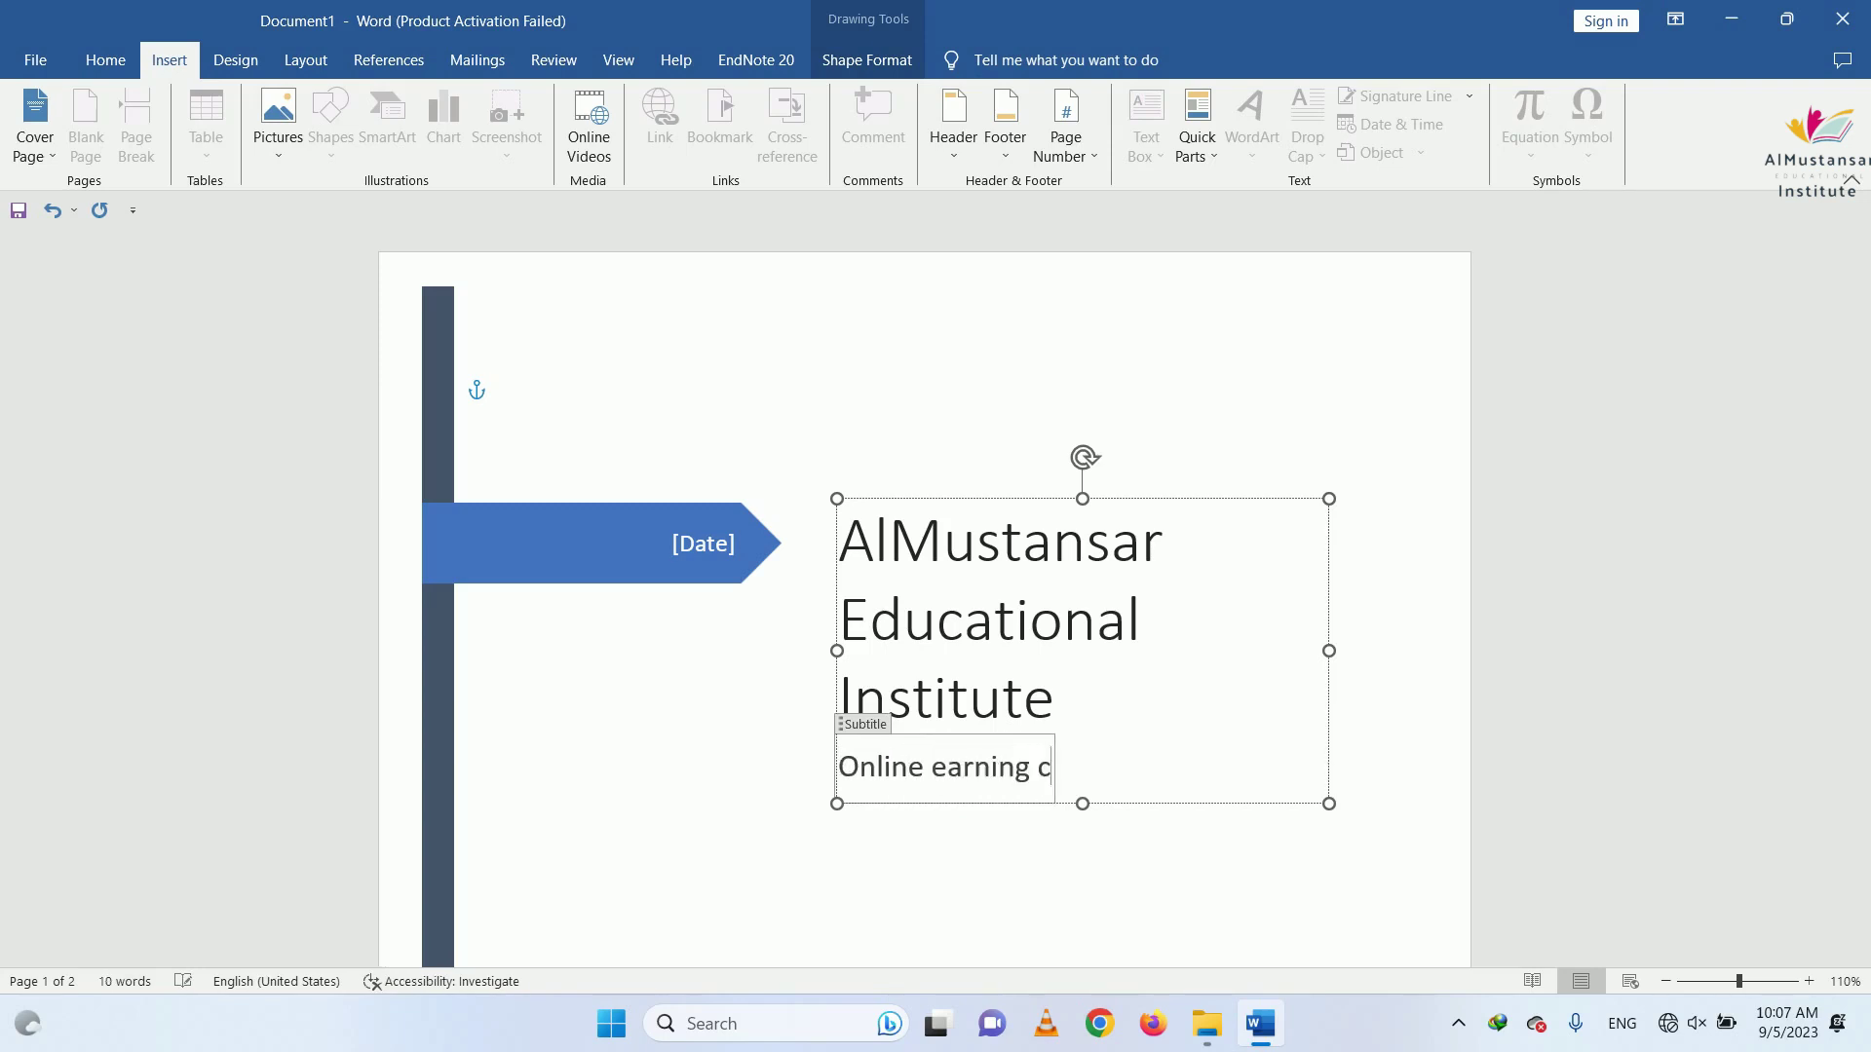
type("ourses")
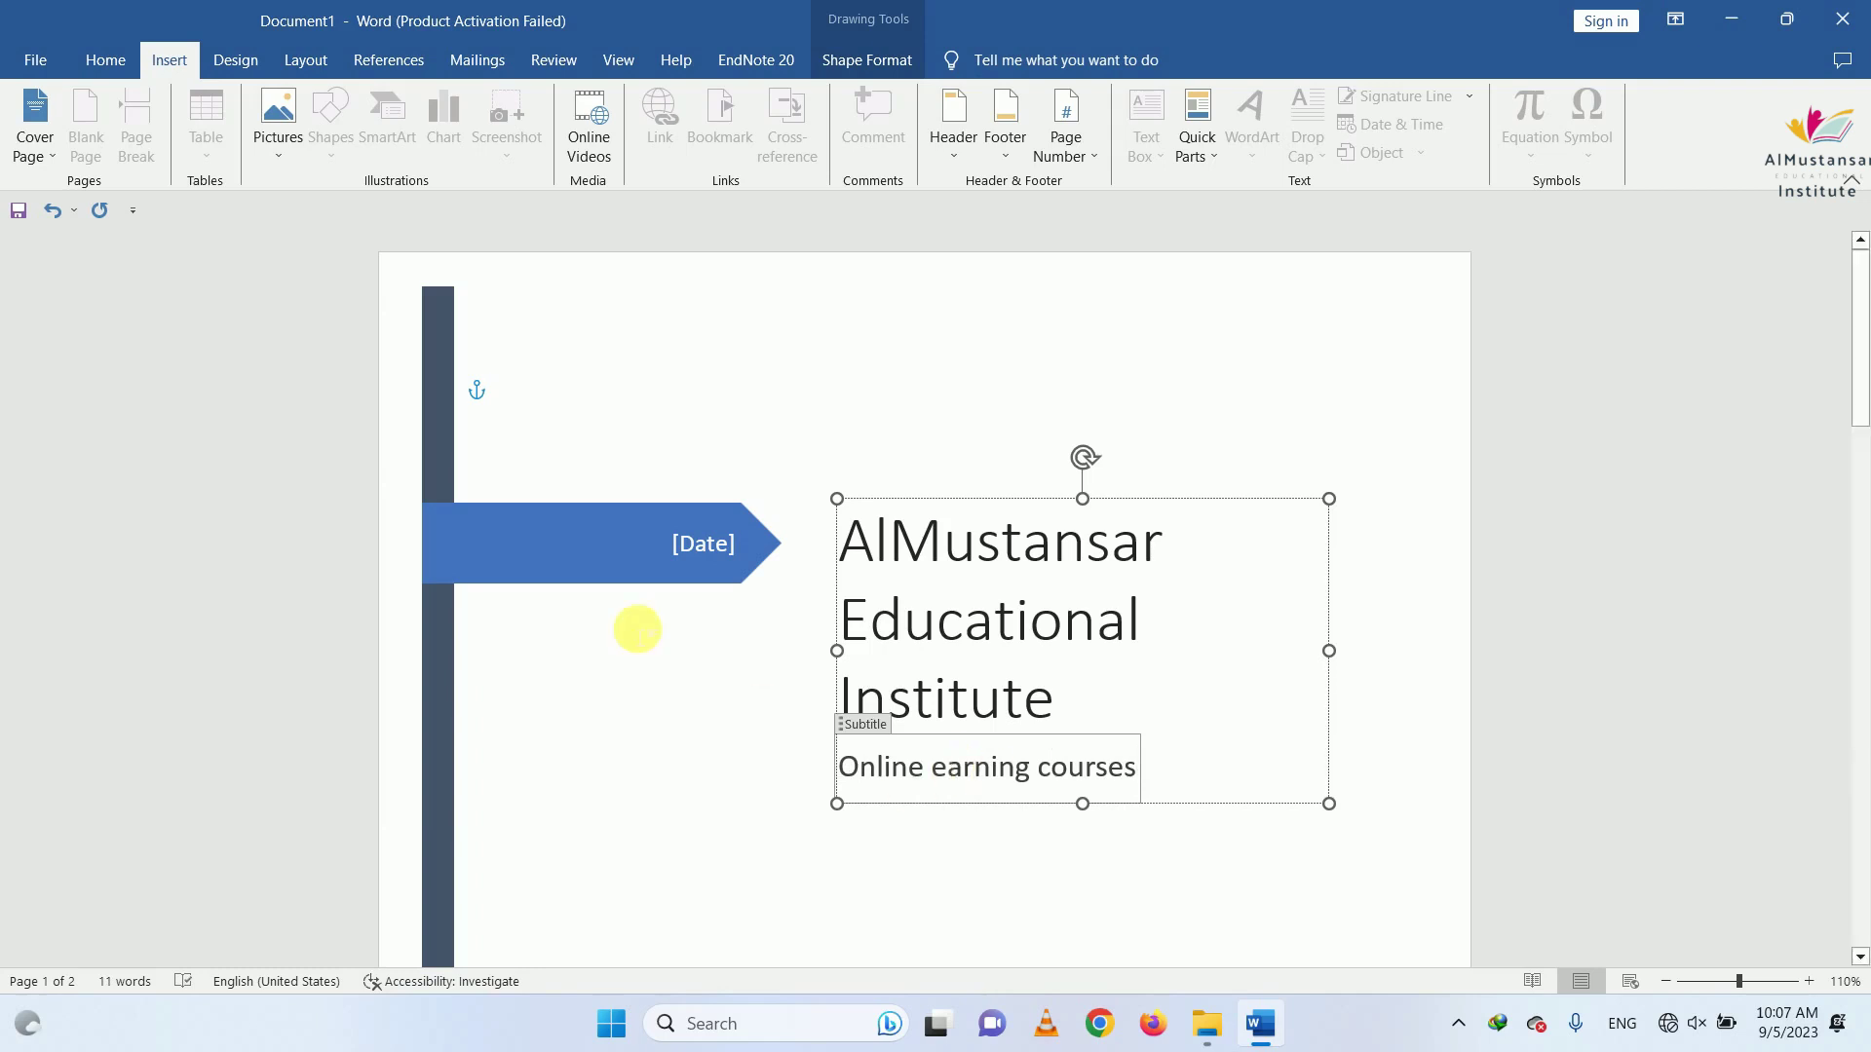
Fill the cover page date placeholder with today's date from the calendar
left_click(726, 558)
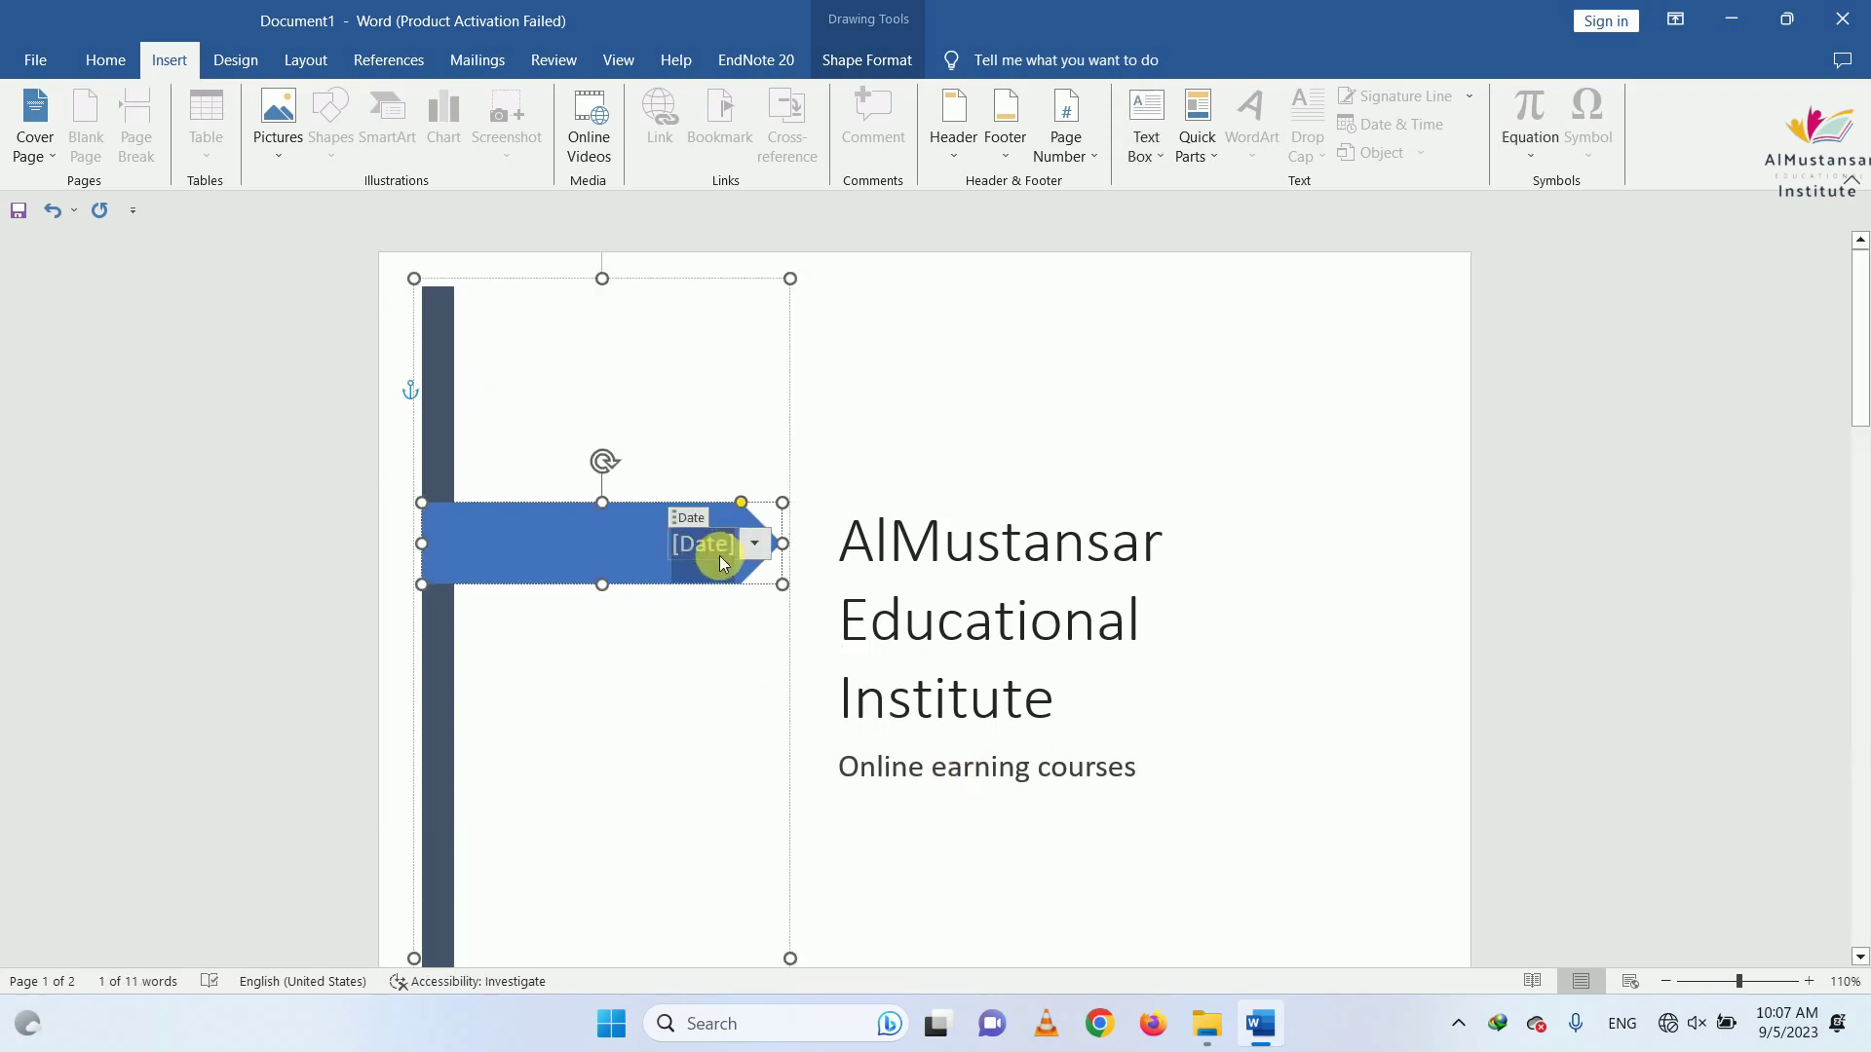
left_click(754, 543)
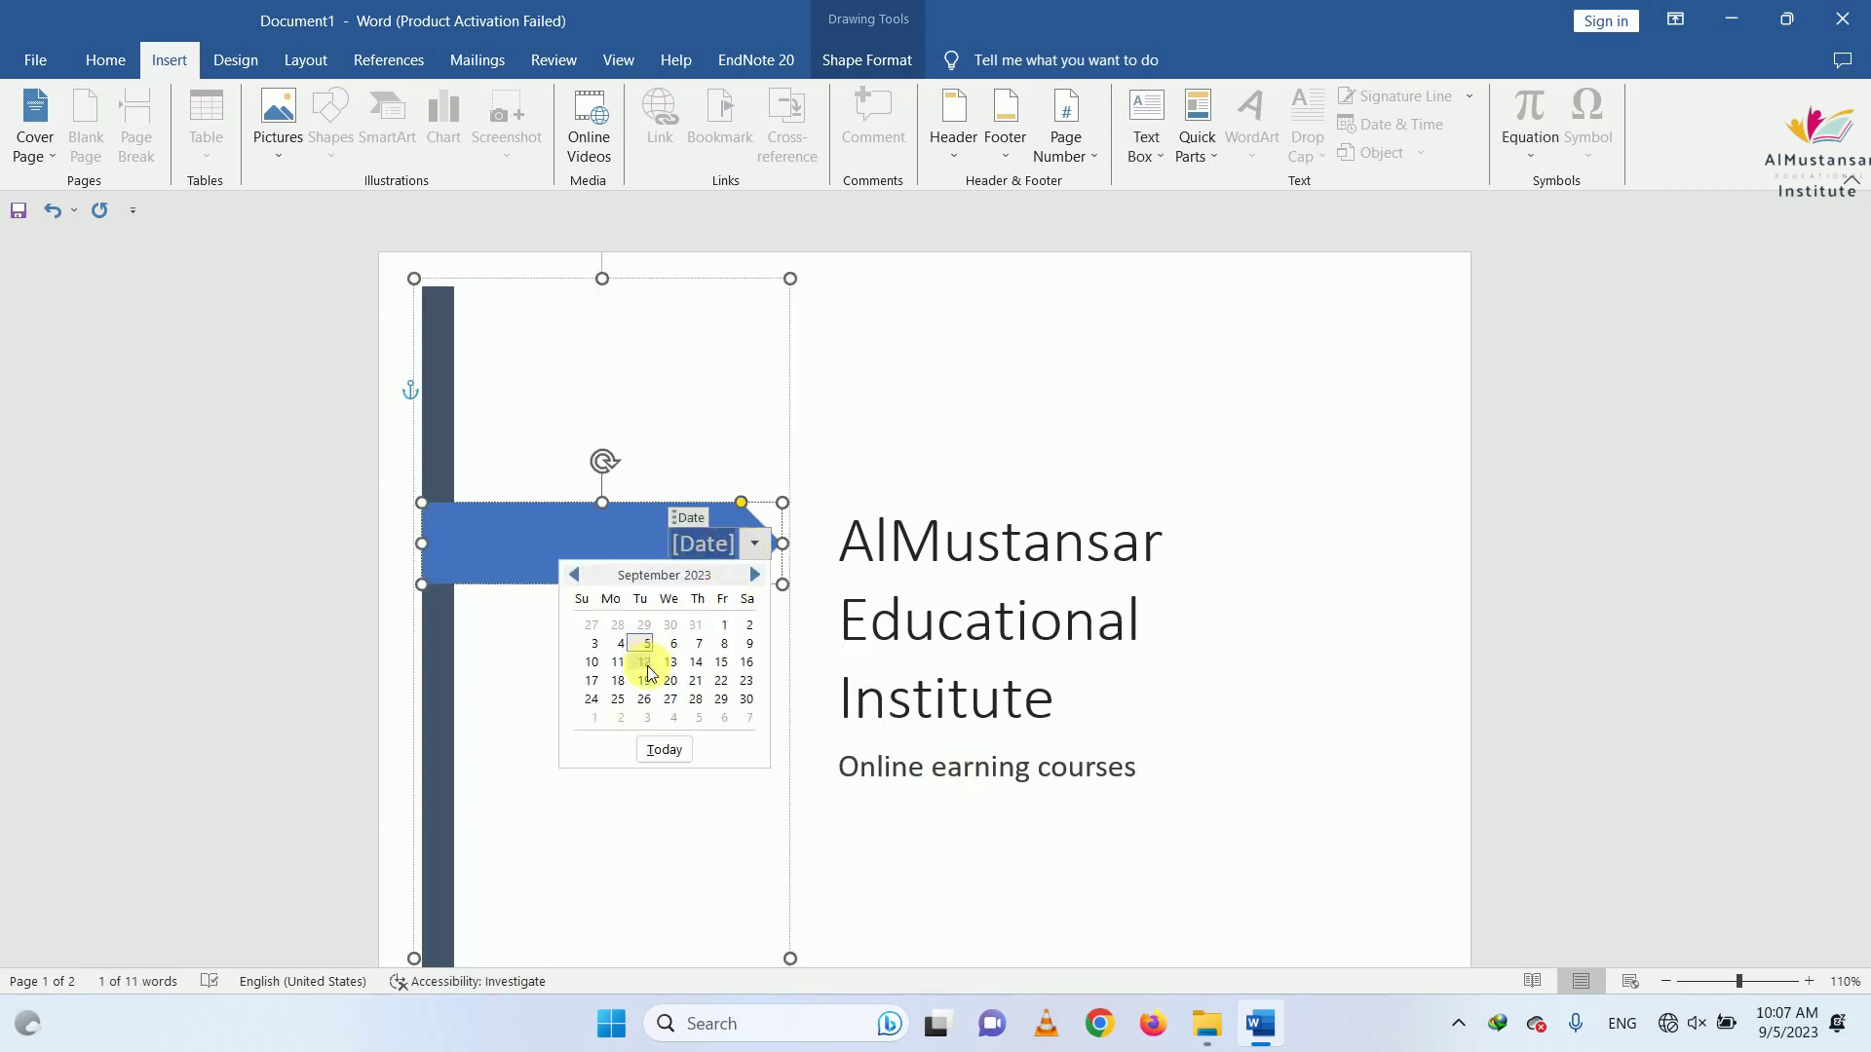
left_click(665, 750)
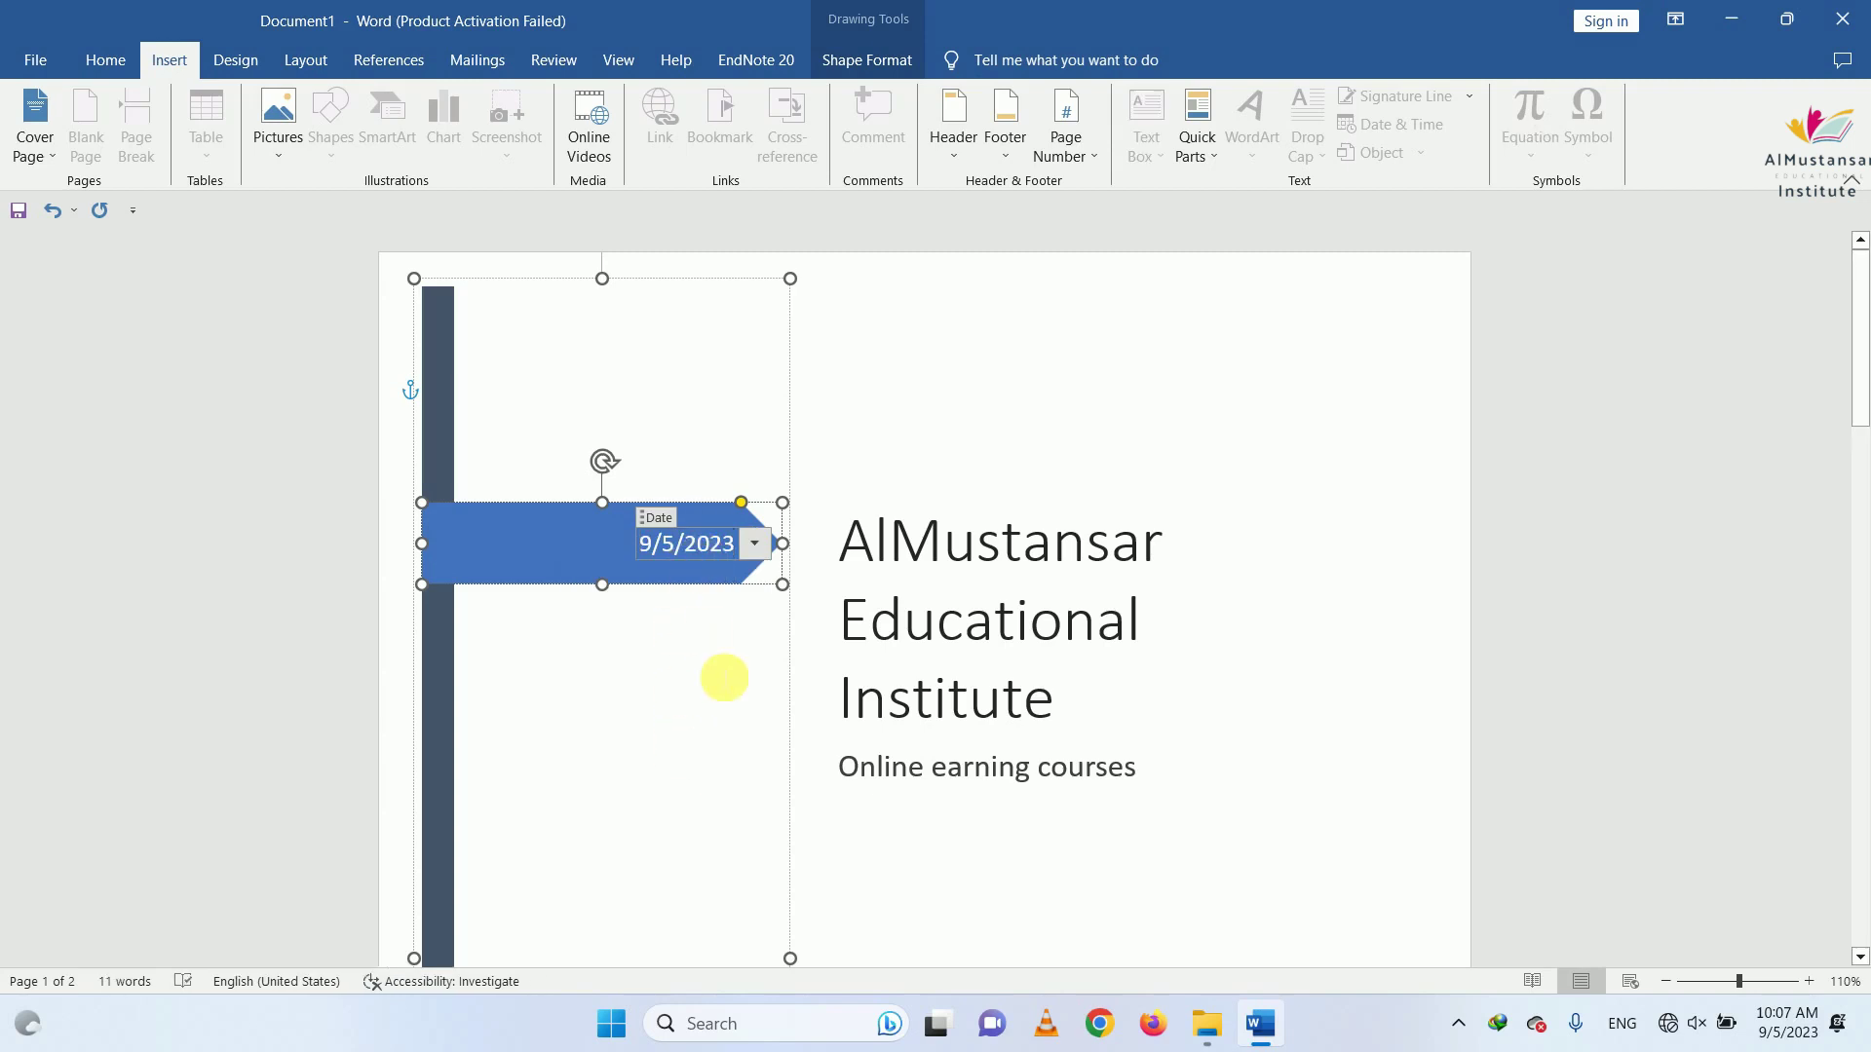
scroll(727, 612, "down", 5)
scroll(728, 599, "down", 5)
scroll(729, 597, "down", 5)
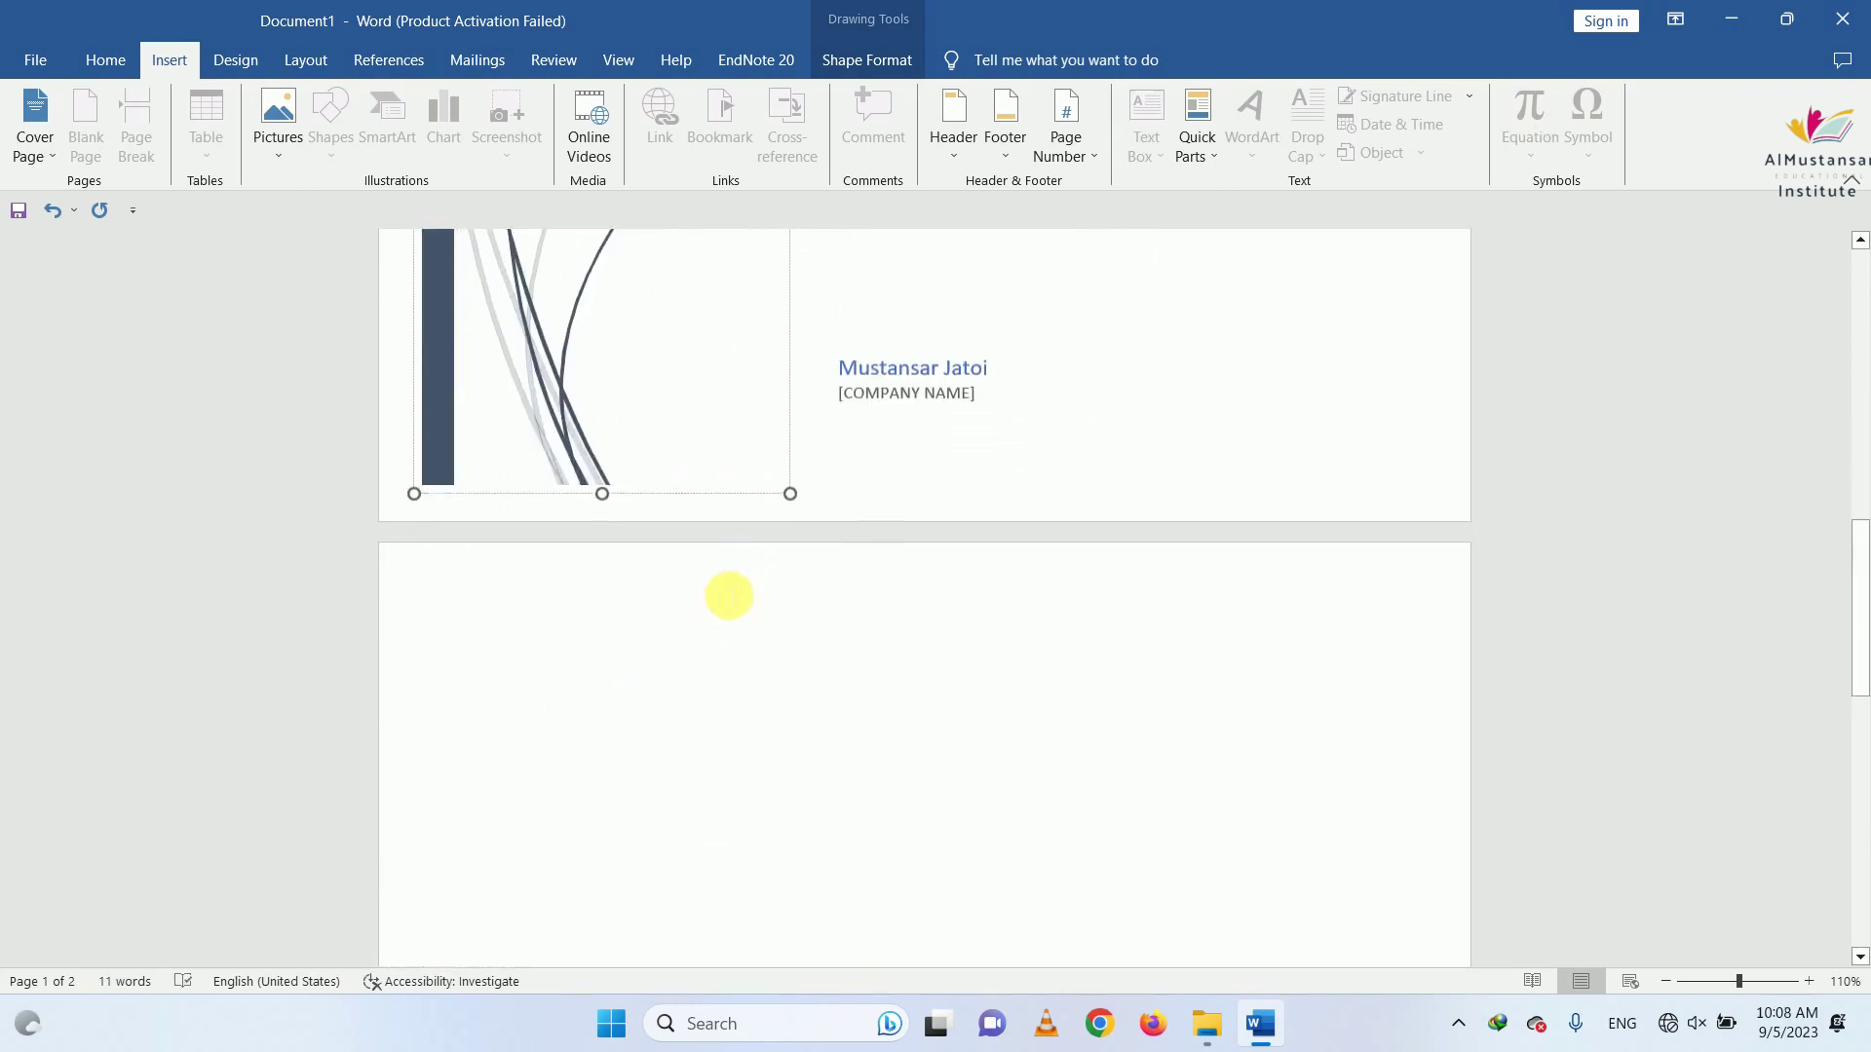
scroll(729, 597, "up", 5)
scroll(729, 596, "up", 1)
scroll(729, 596, "up", 3)
scroll(730, 598, "down", 4)
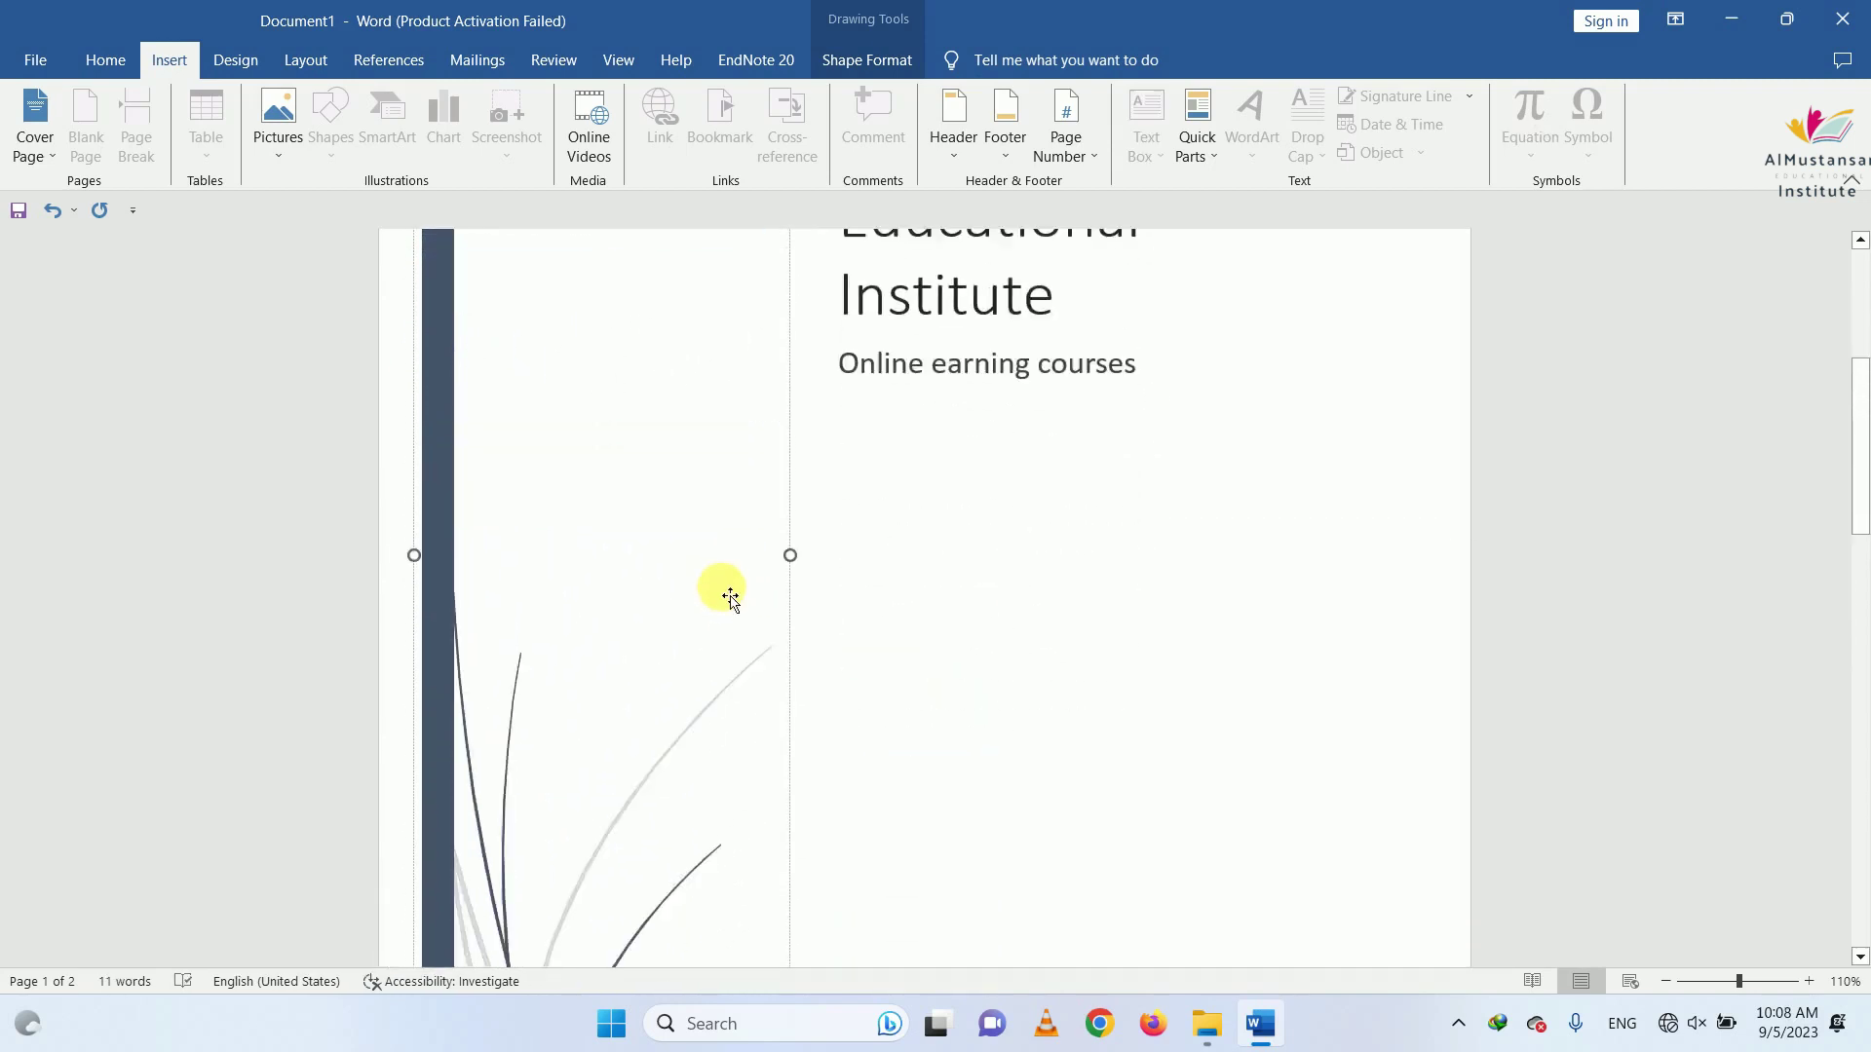
scroll(723, 593, "down", 5)
scroll(731, 597, "down", 2)
scroll(731, 590, "up", 1)
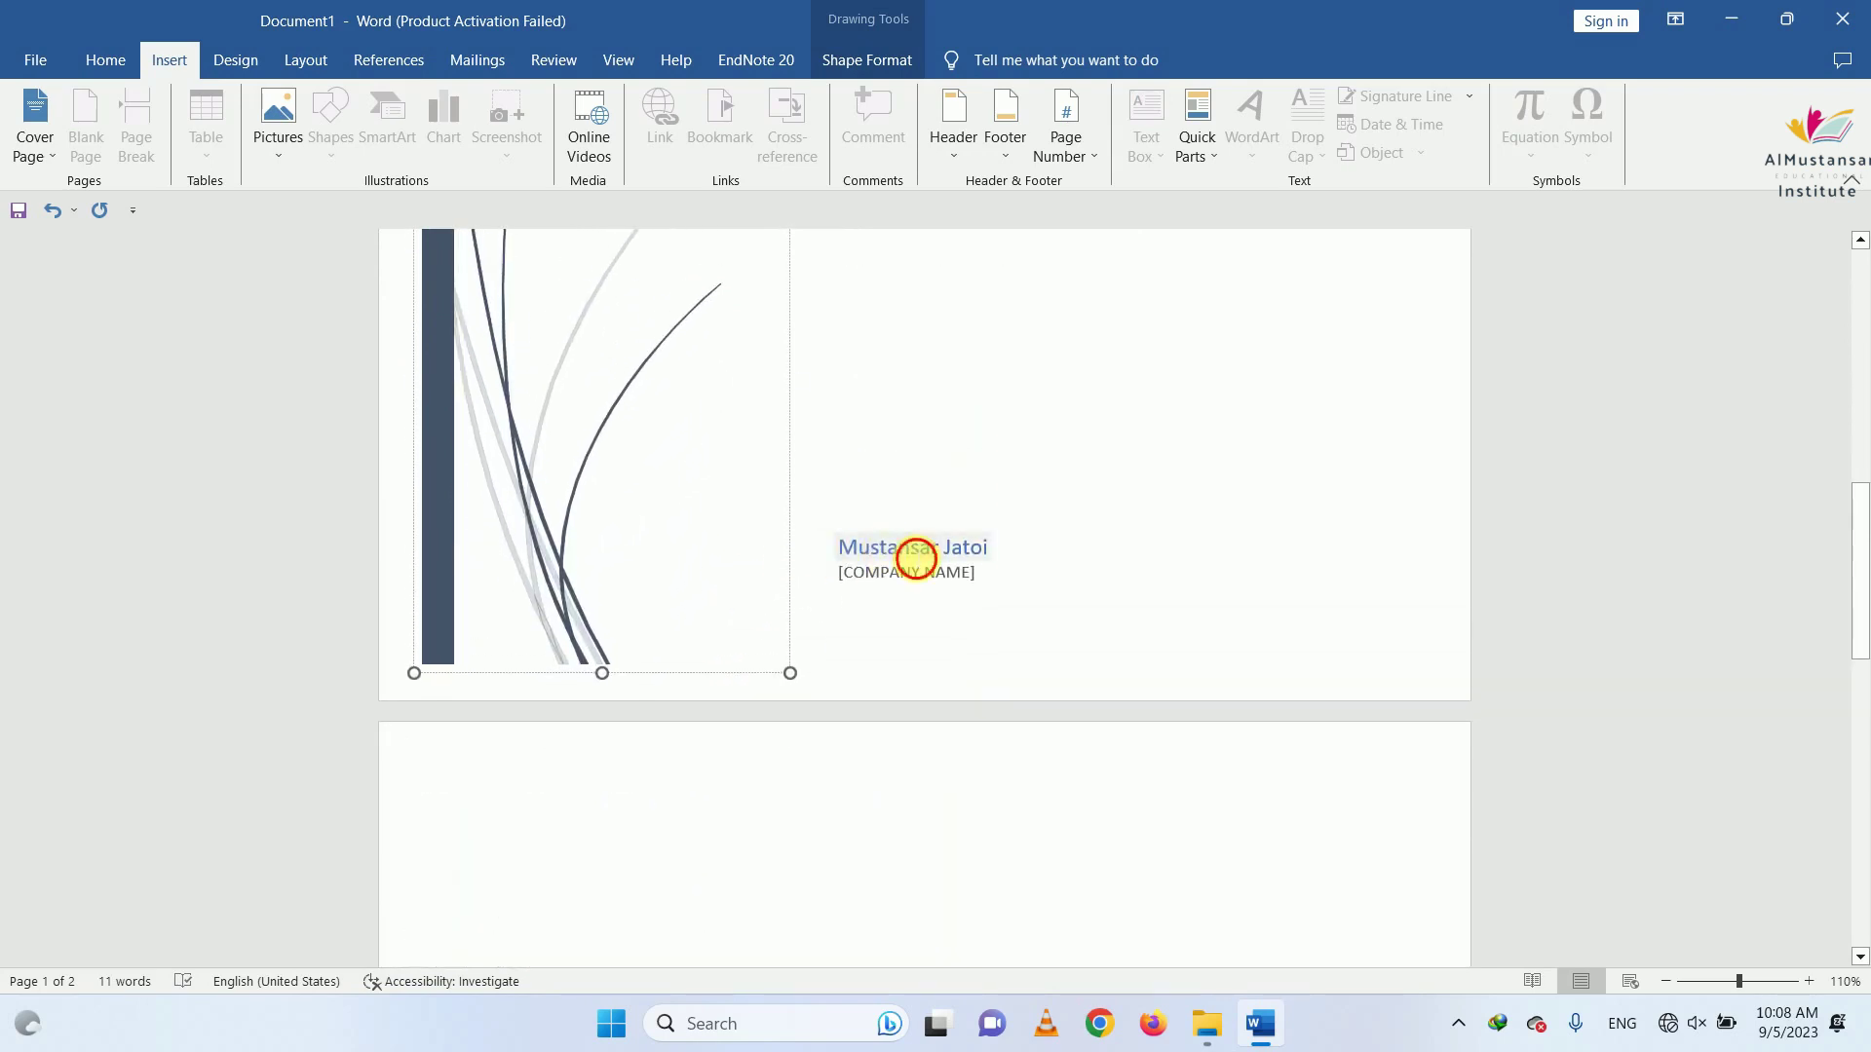
Enter 'ALMUSTANSAR EDUCATIONAL IS' in the cover page company name field
left_click(911, 557)
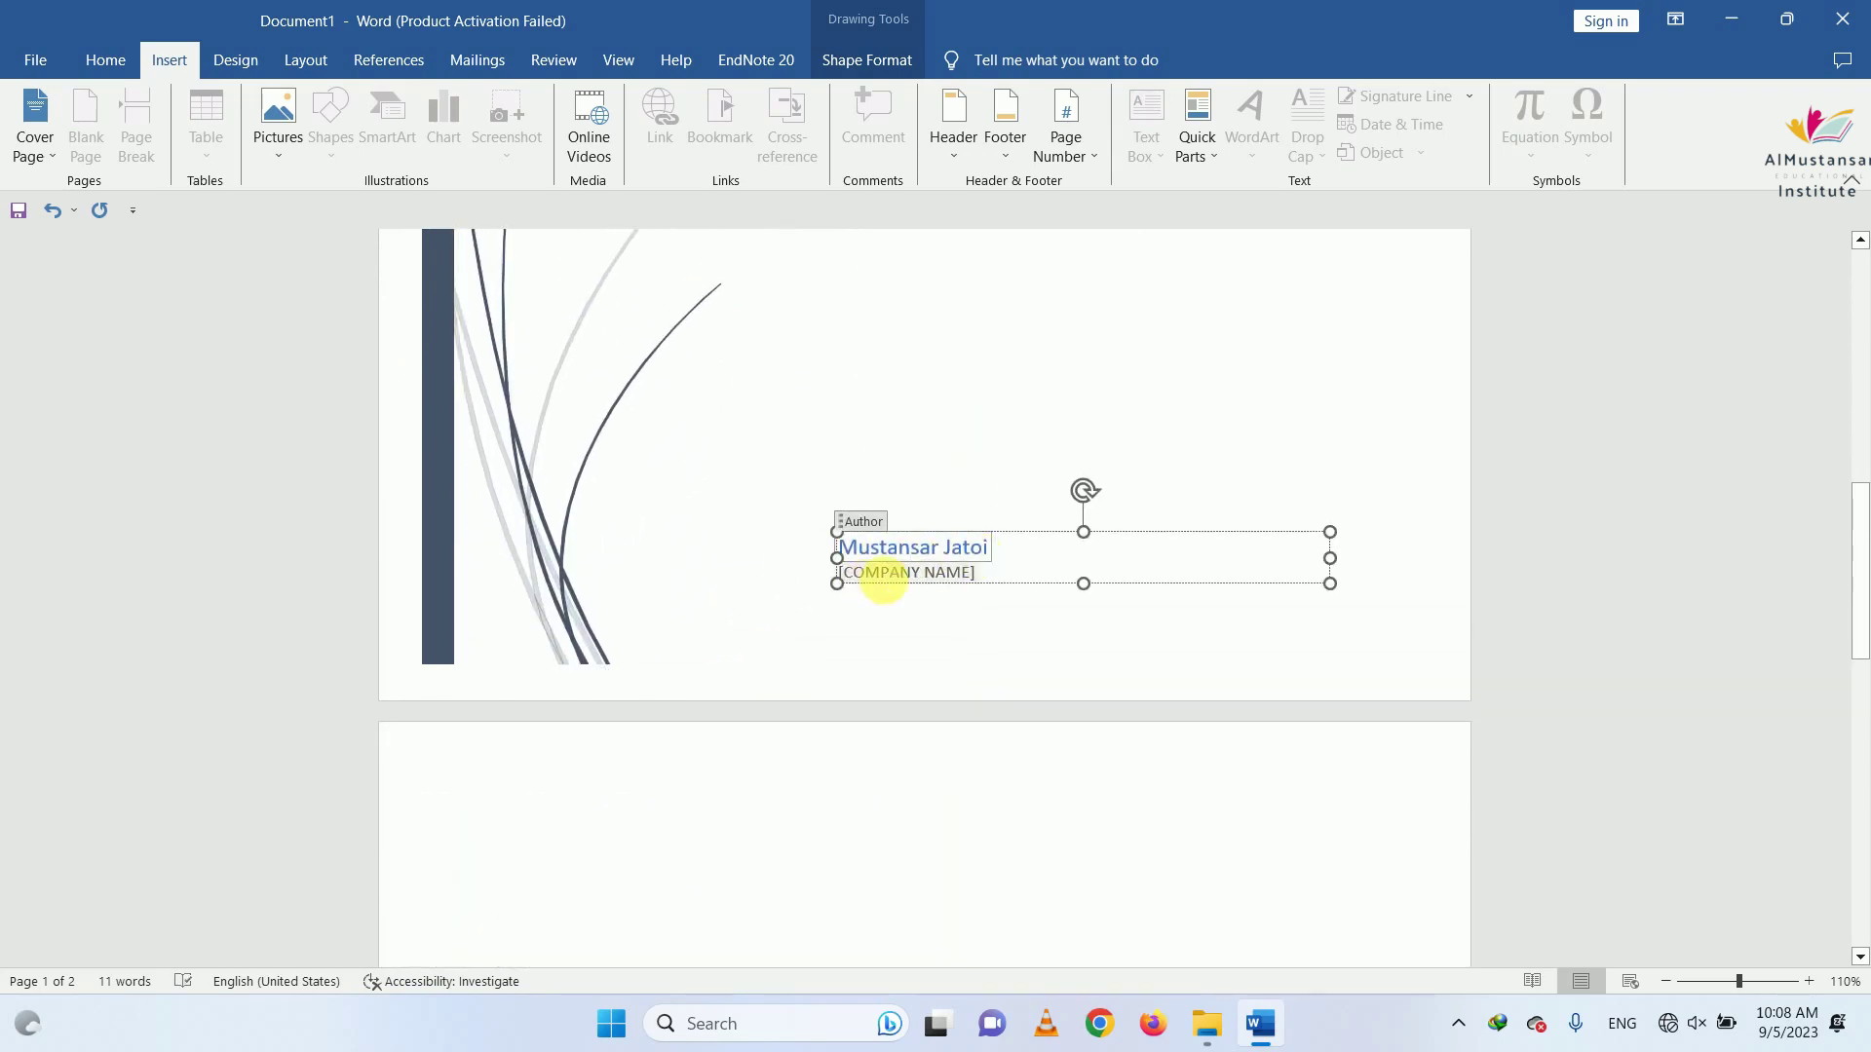
left_click(892, 575)
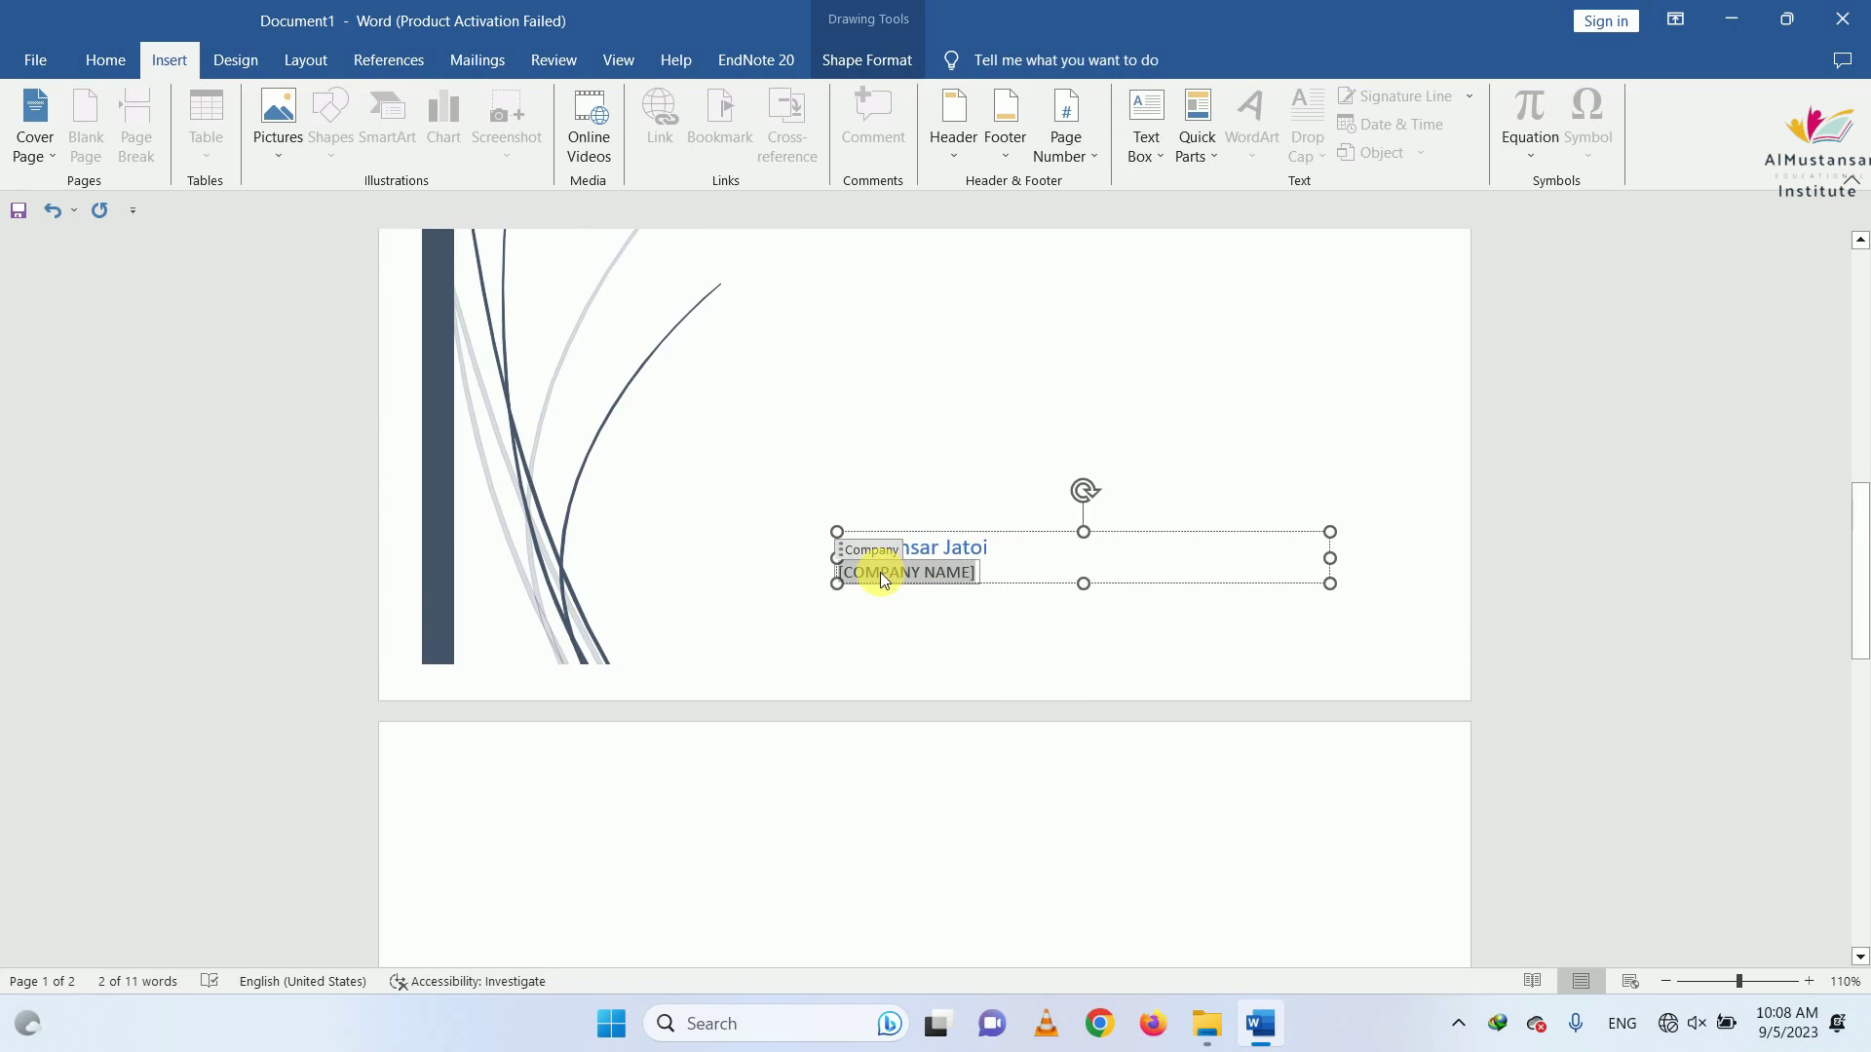
type("A")
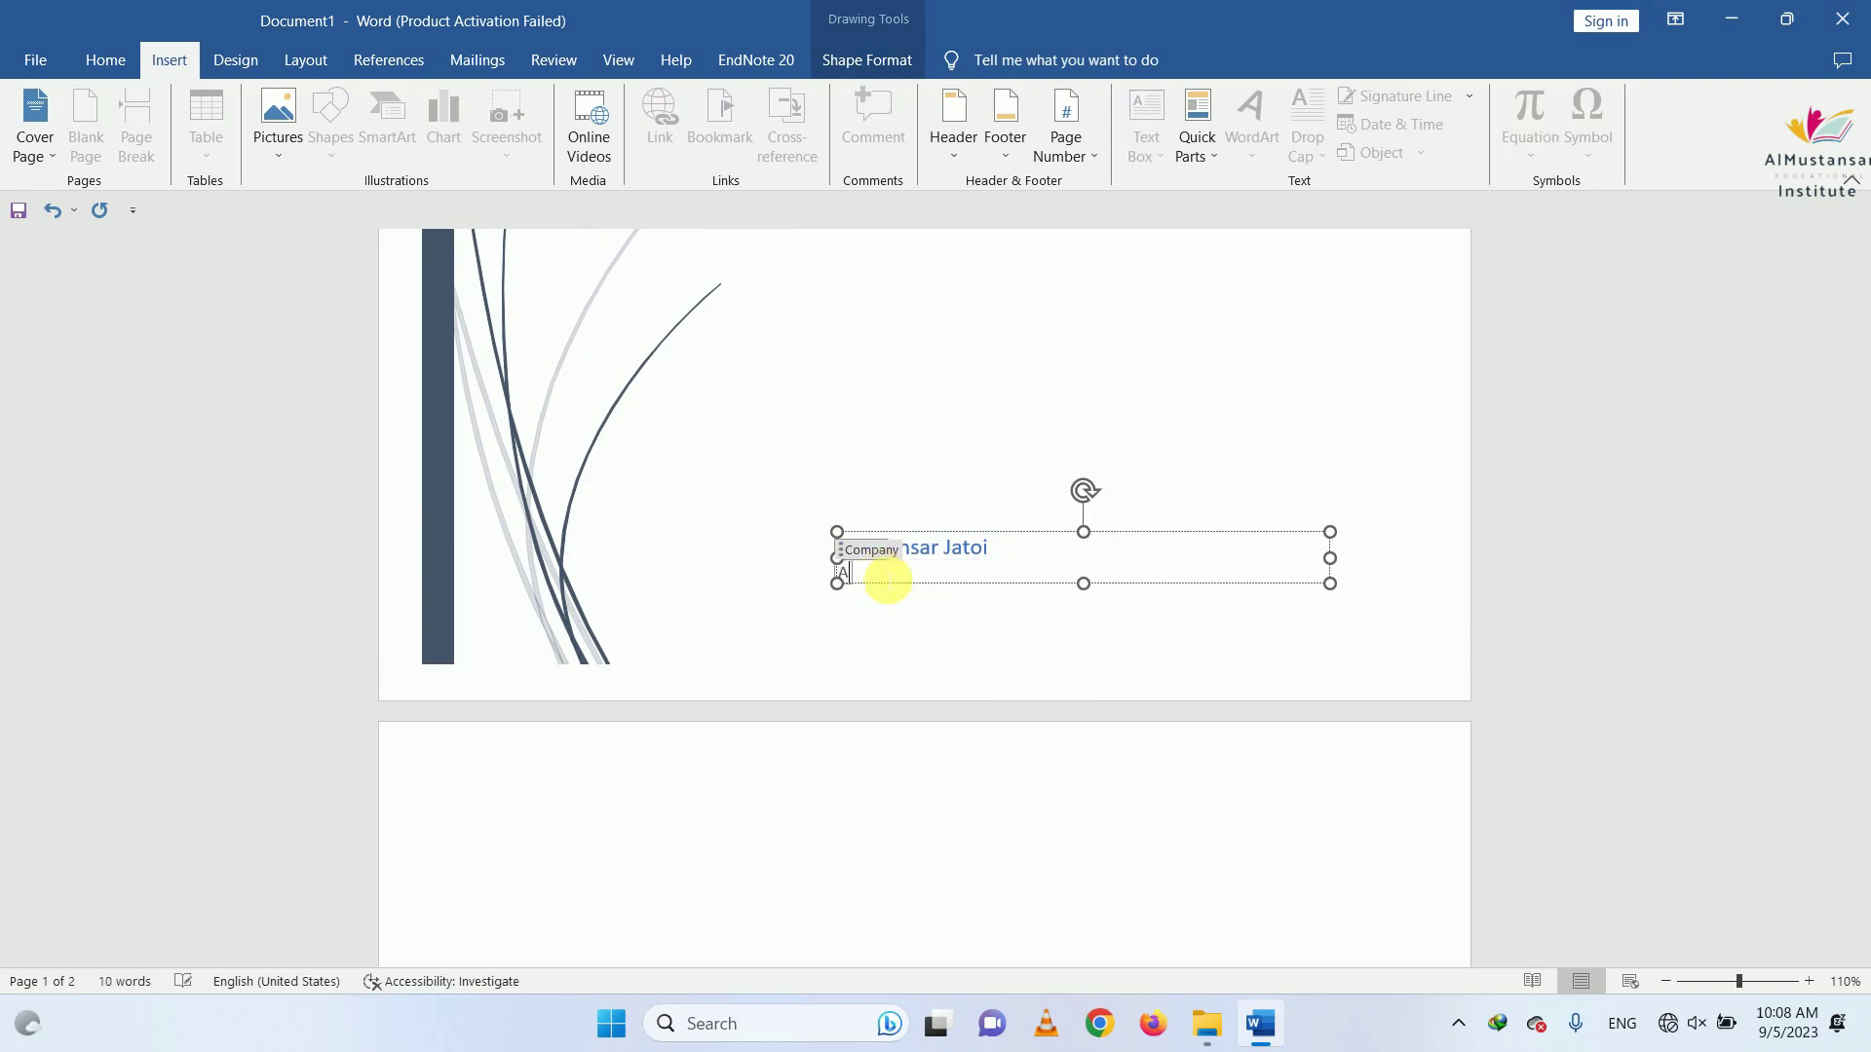
type("LMUSTANS")
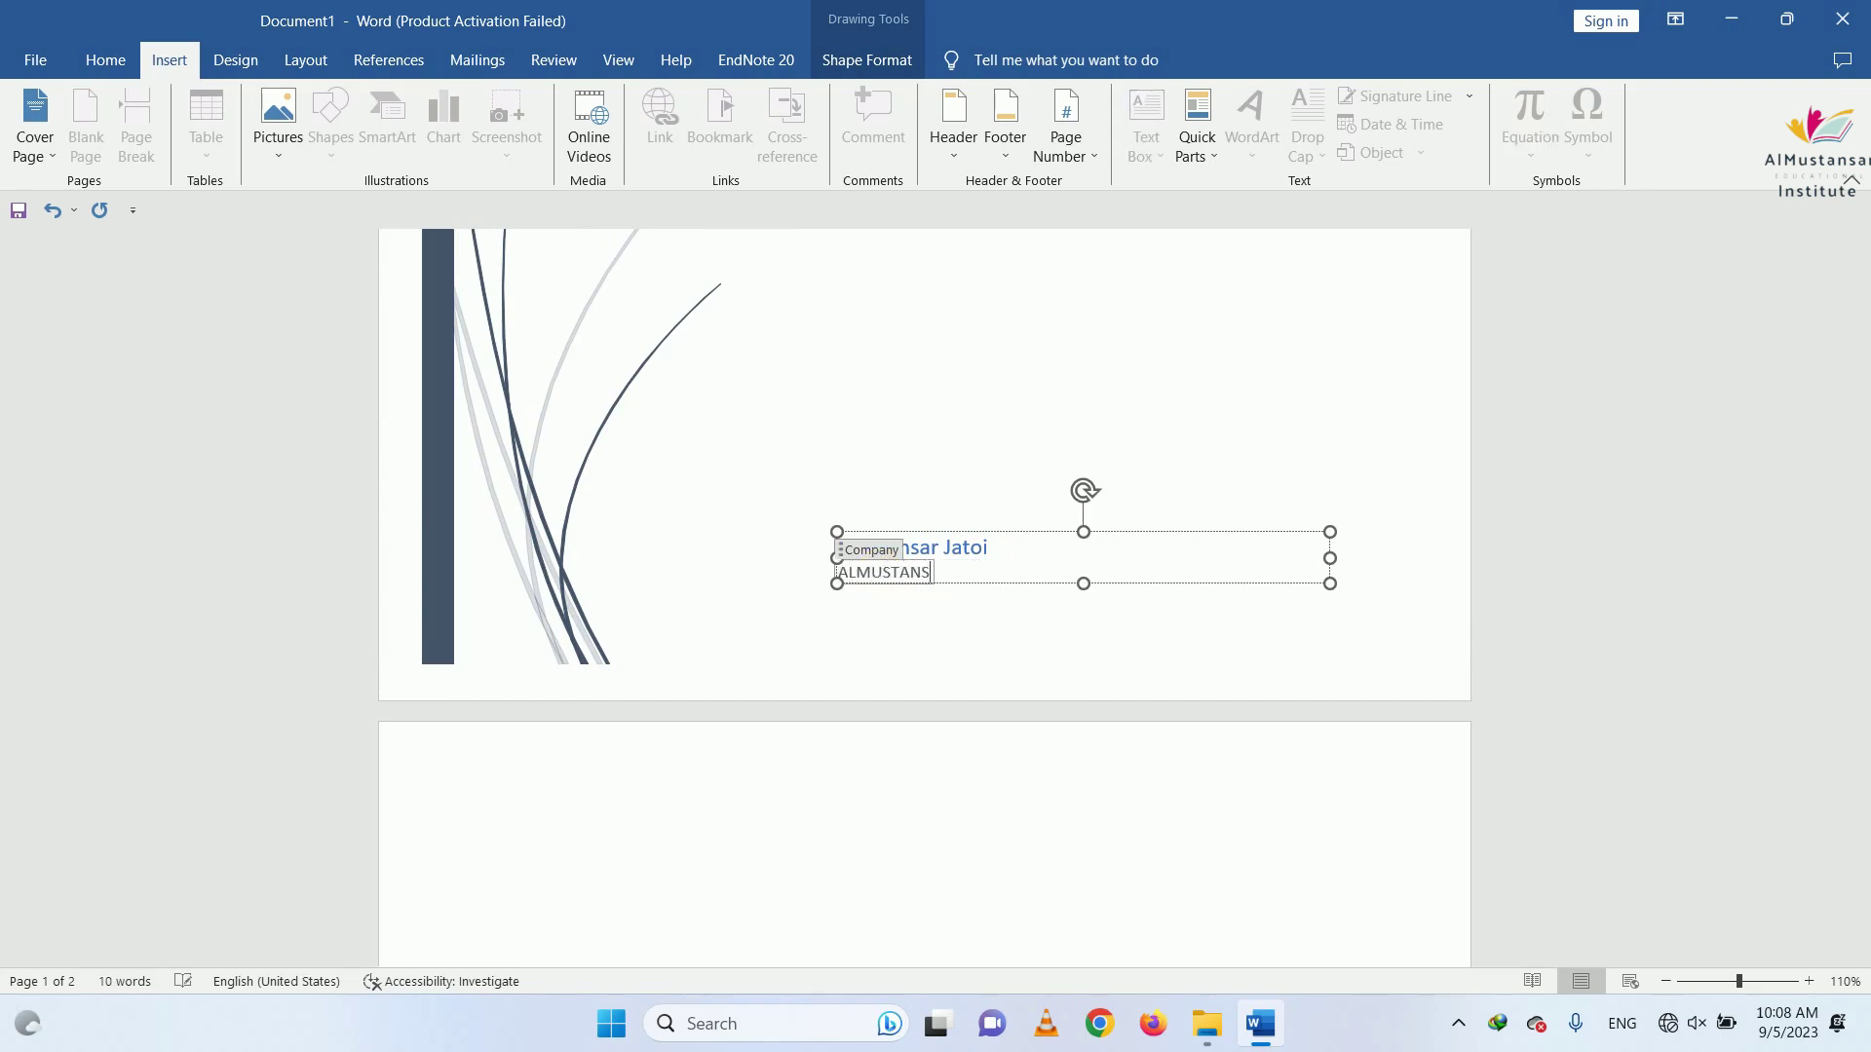
type("AR EDUCATIO")
type("NAL ISTITUTE")
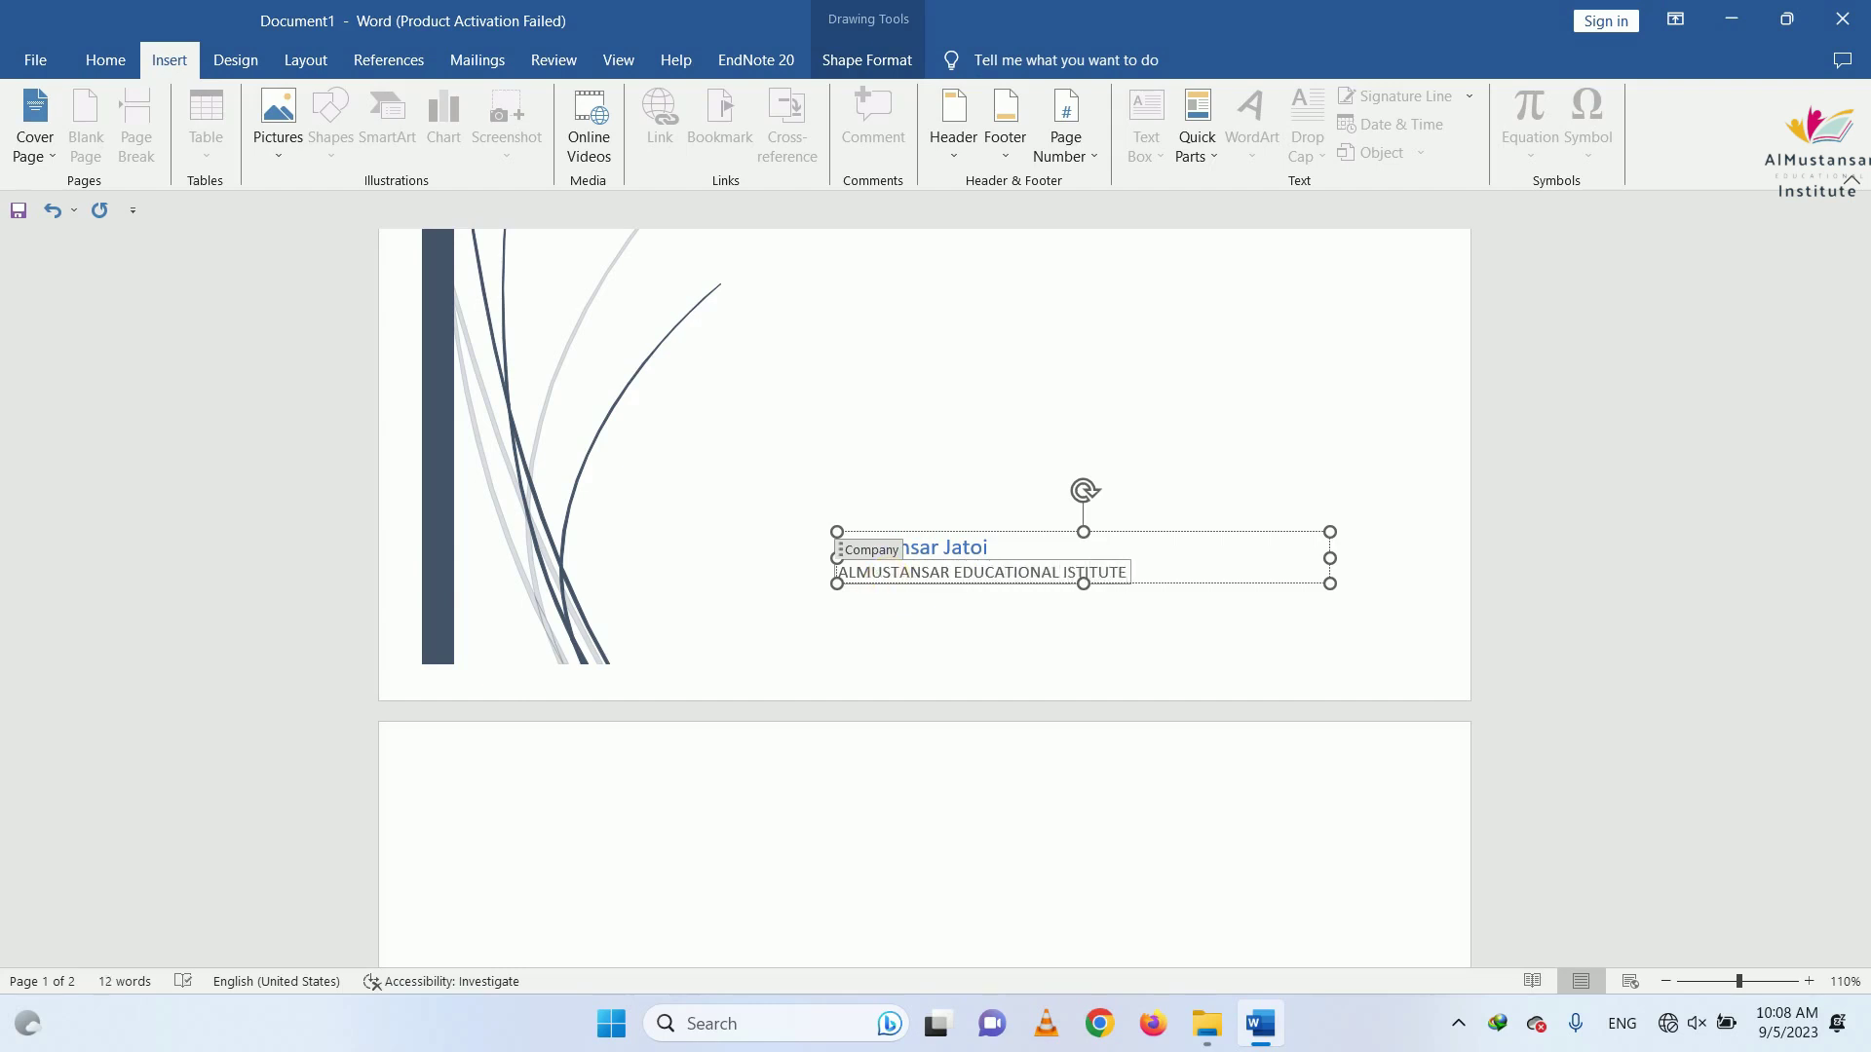
left_click(919, 655)
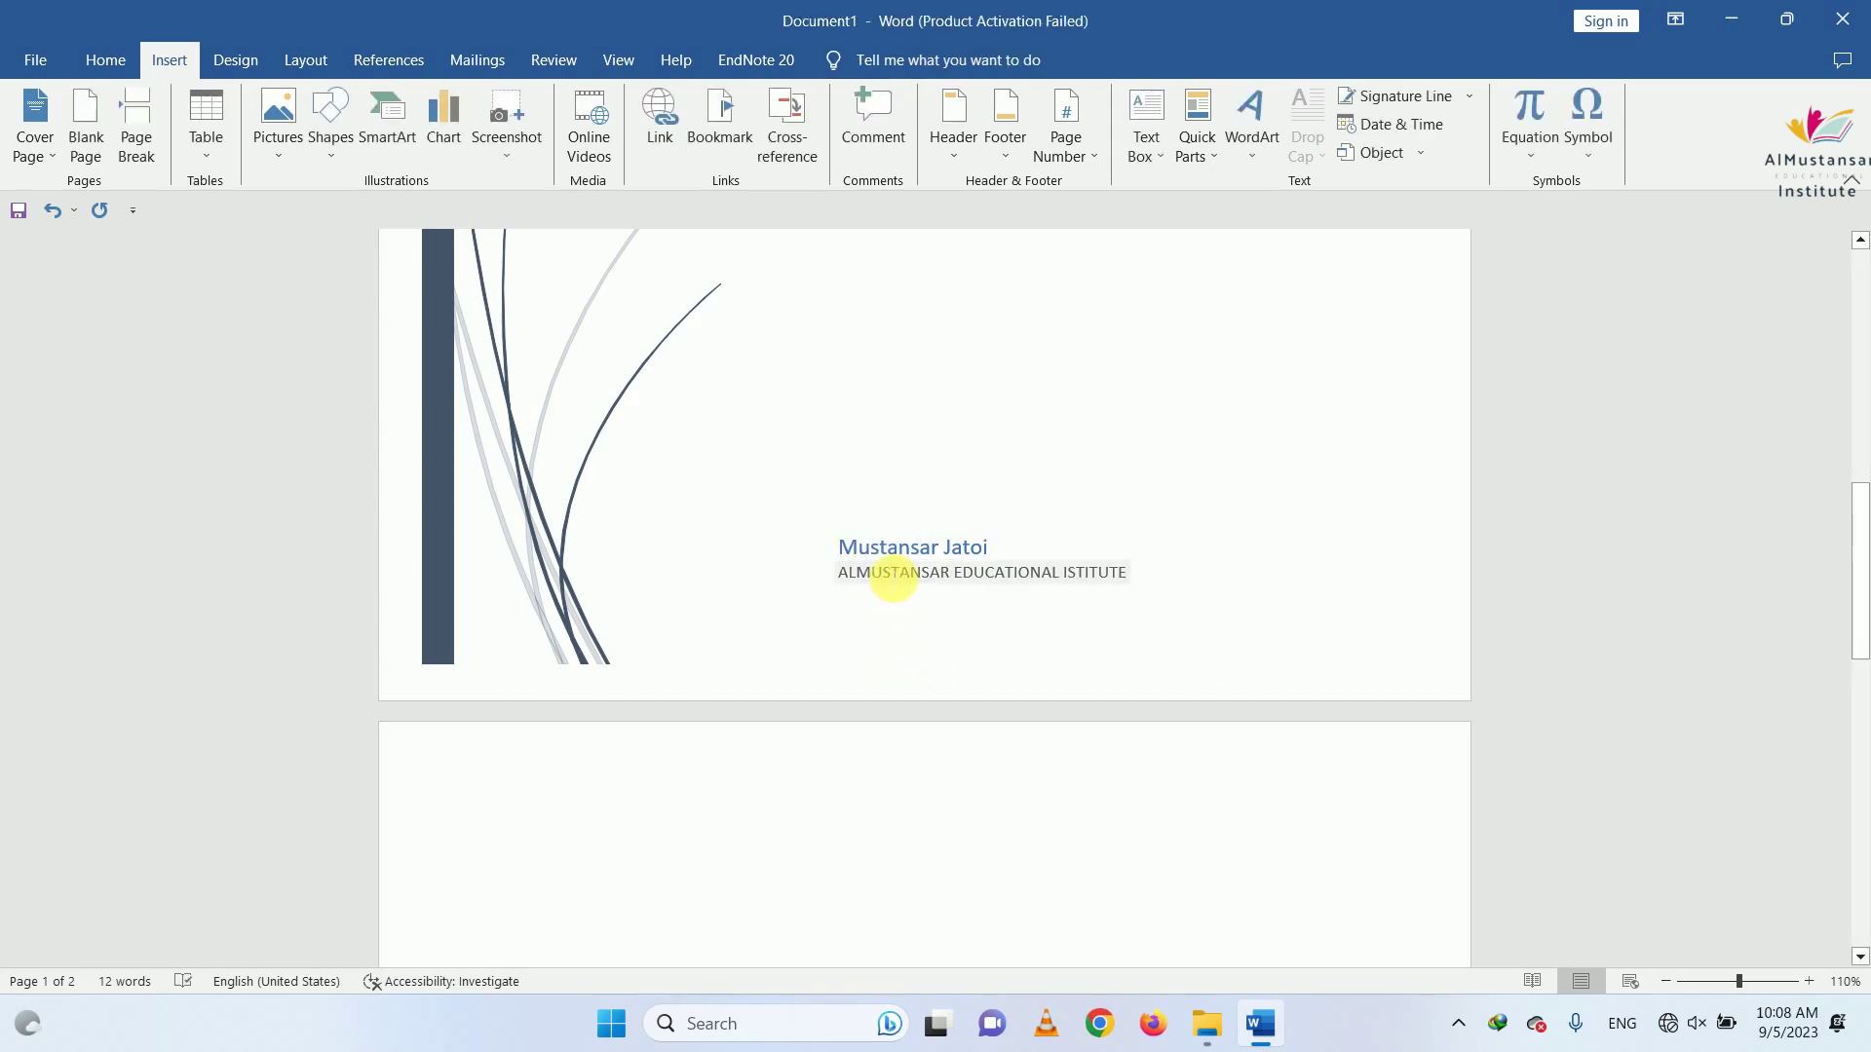
Delete the whole author and company text box from the cover page
left_click(893, 573)
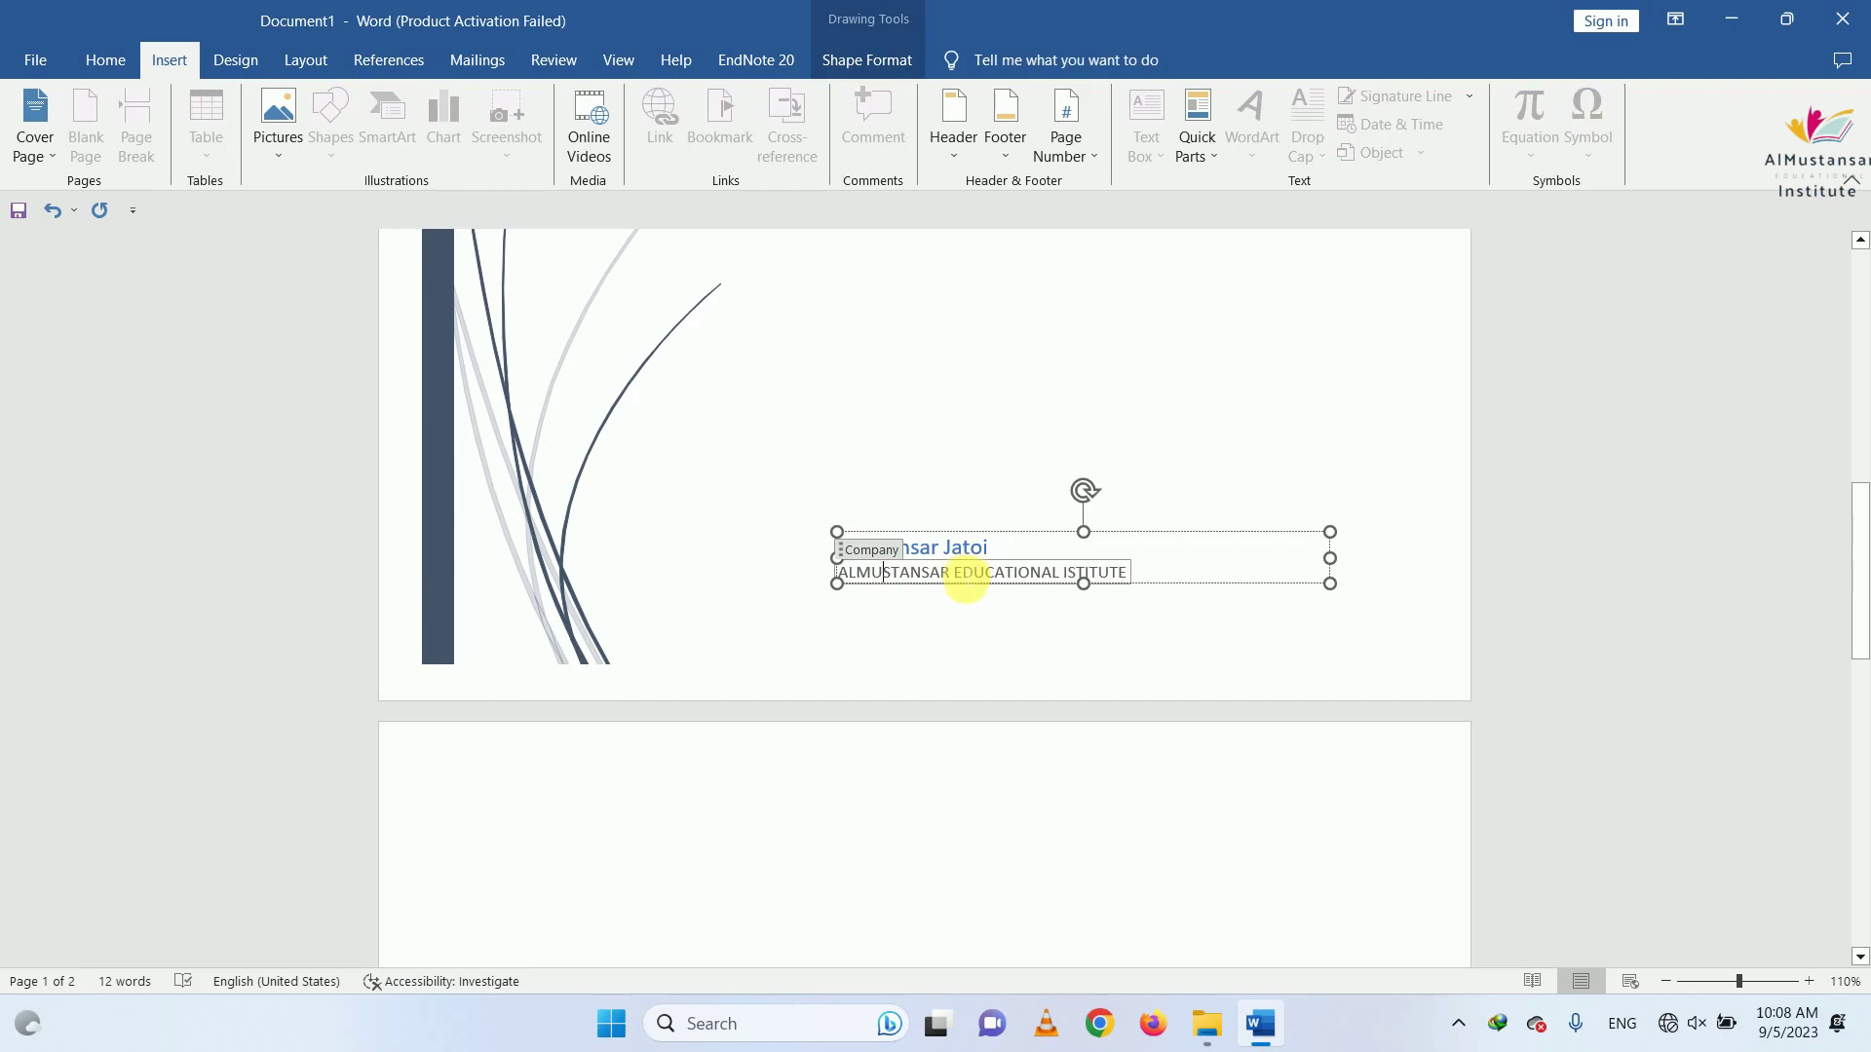
key("BackSpace")
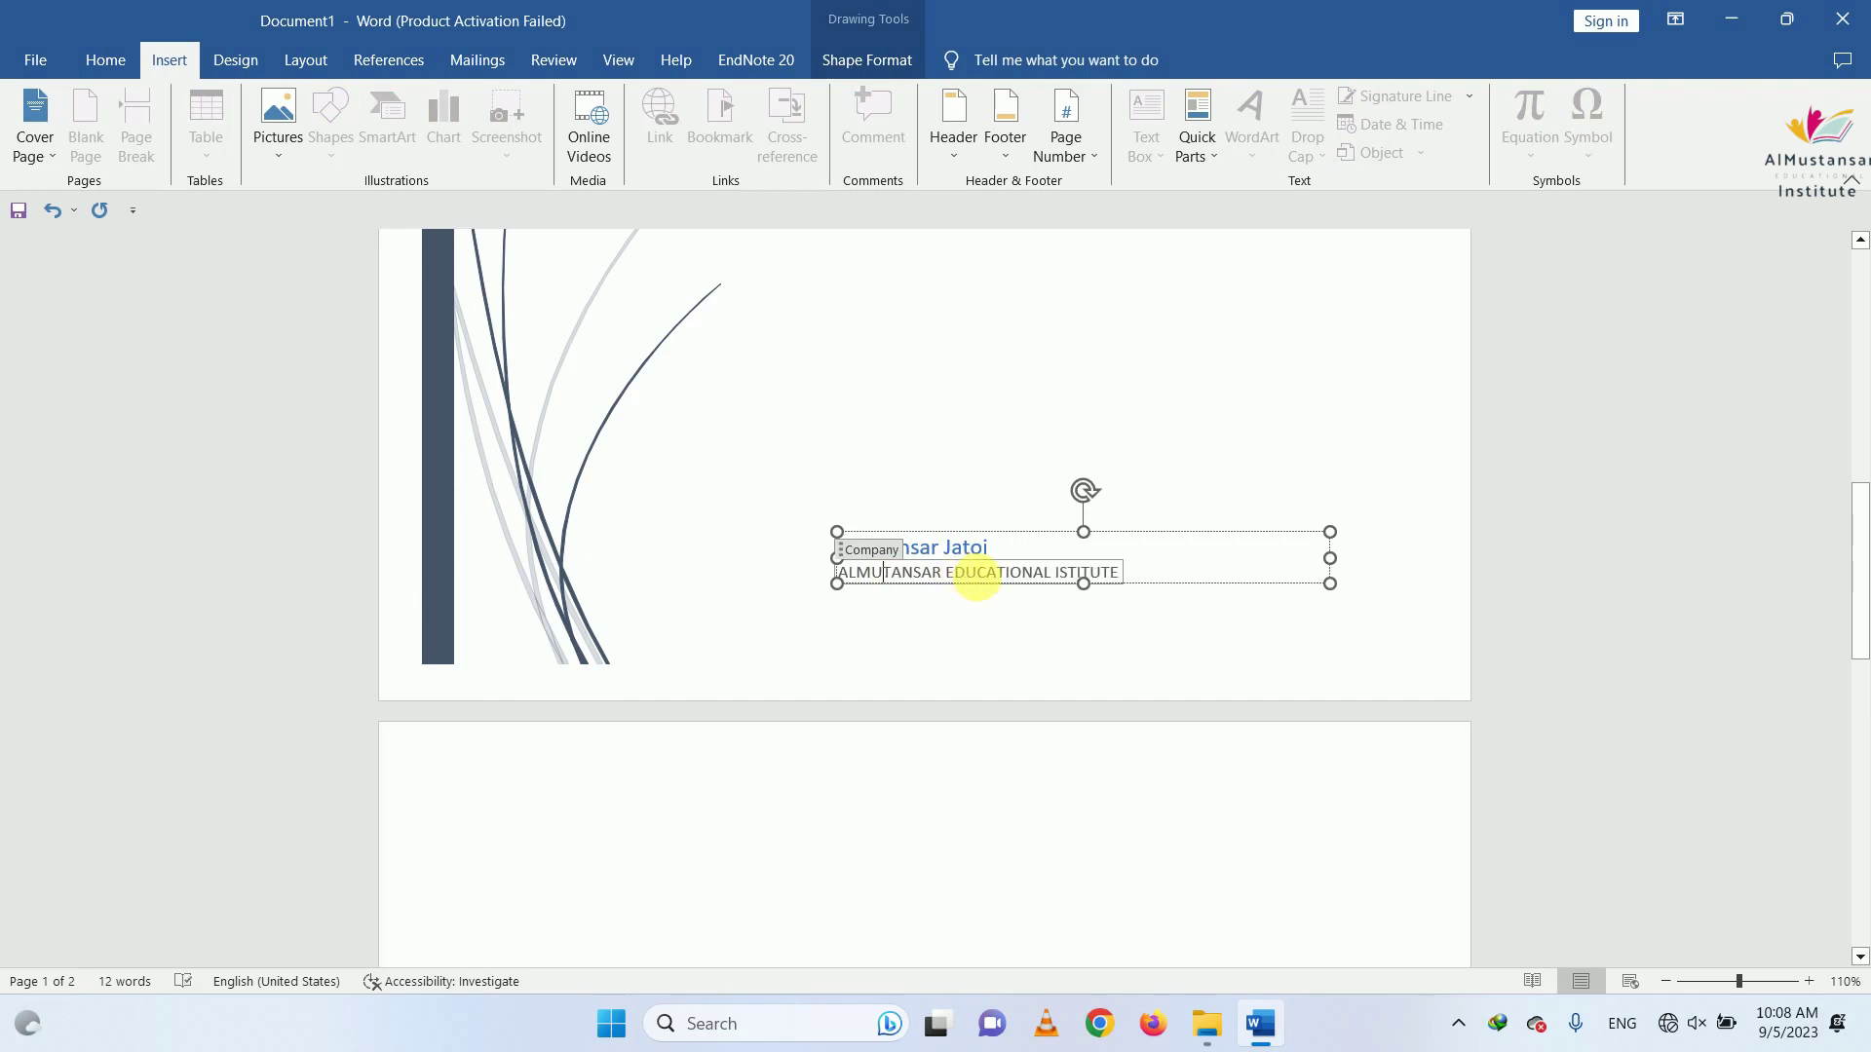
key("Escape")
key("Delete")
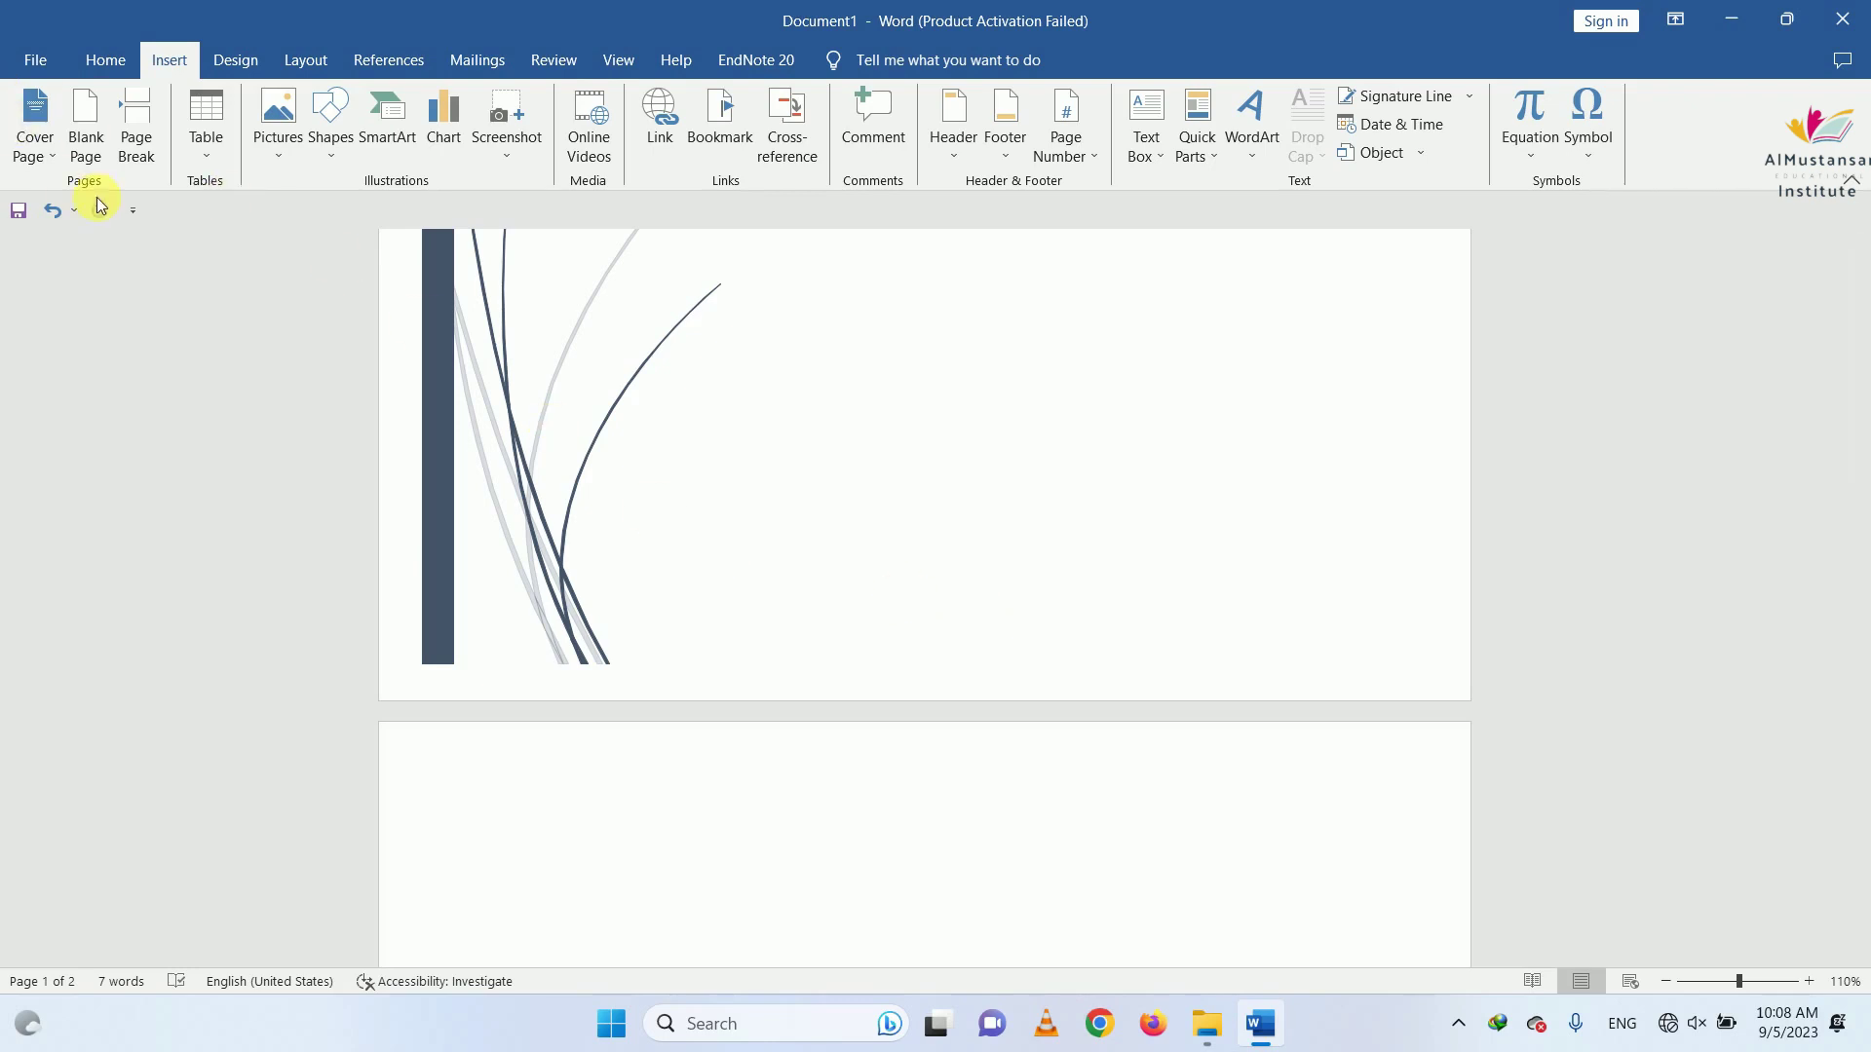
Undo the deletion to restore the author and company box on the cover
left_click(60, 210)
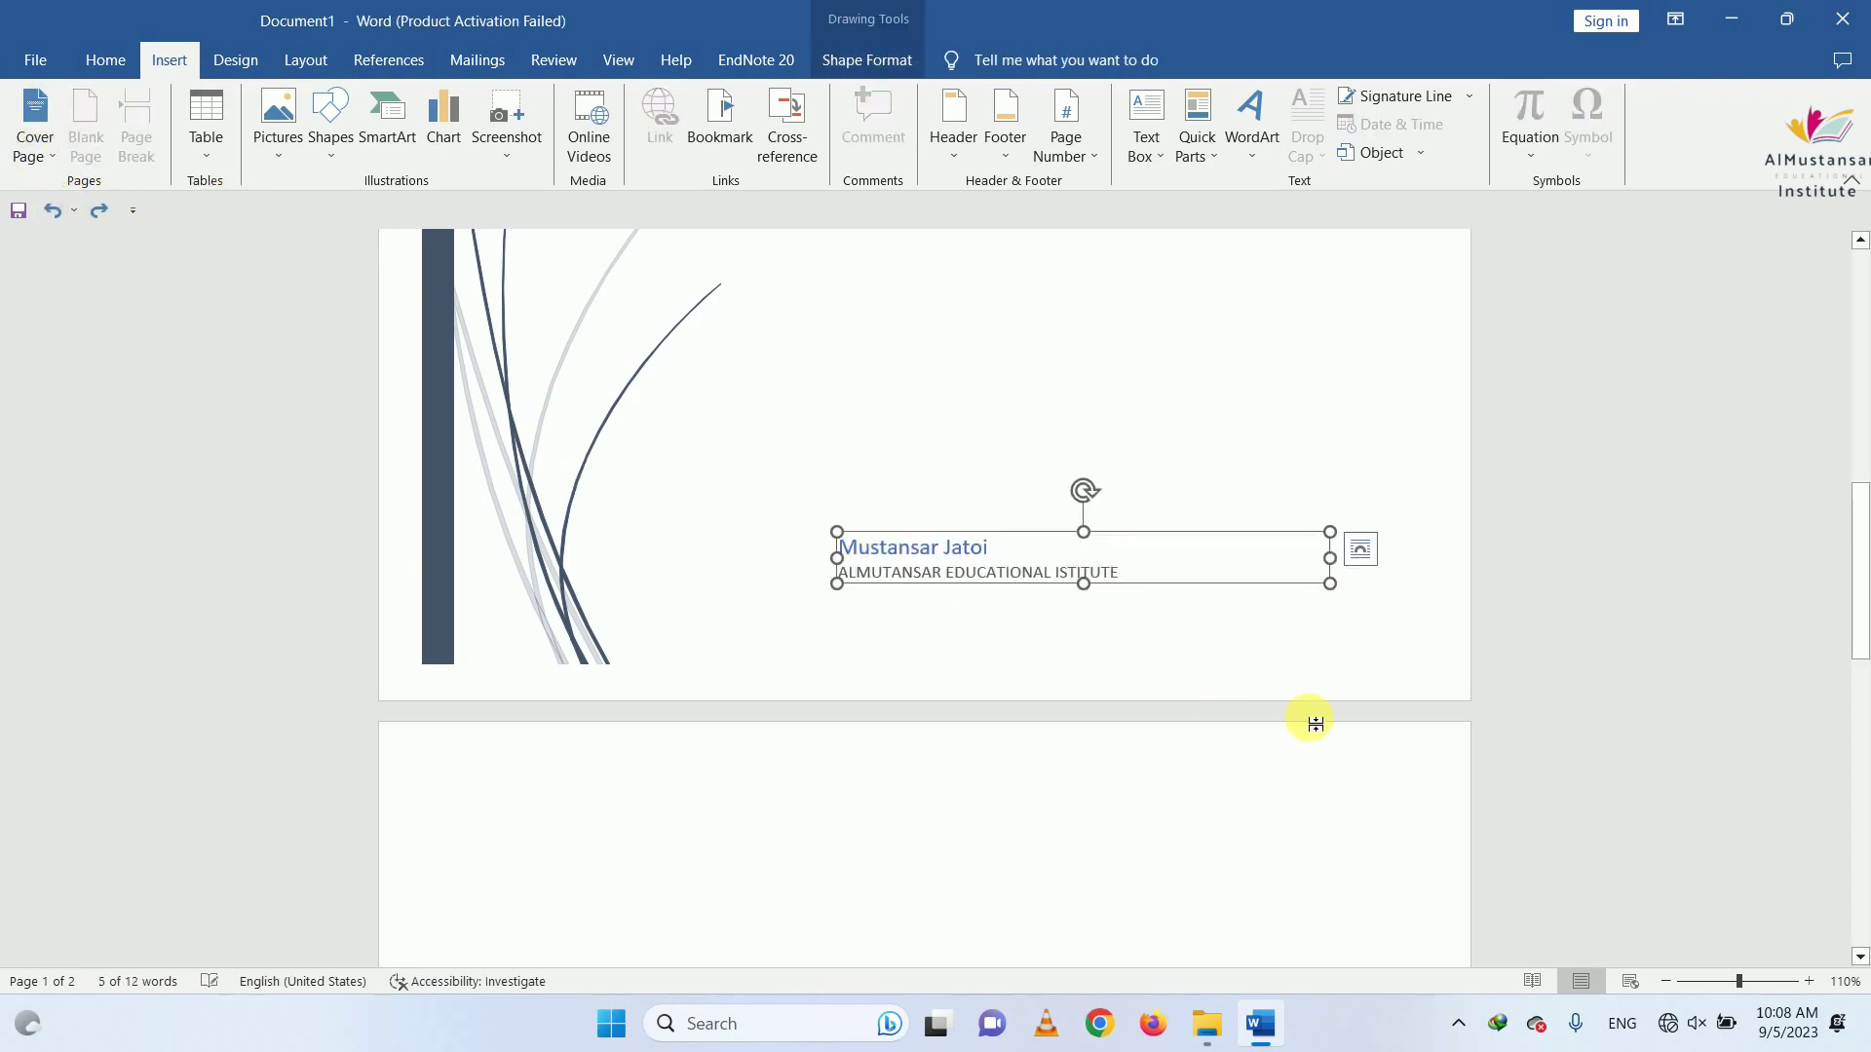
scroll(1179, 672, "up", 3)
scroll(1171, 670, "up", 5)
scroll(1177, 677, "up", 1)
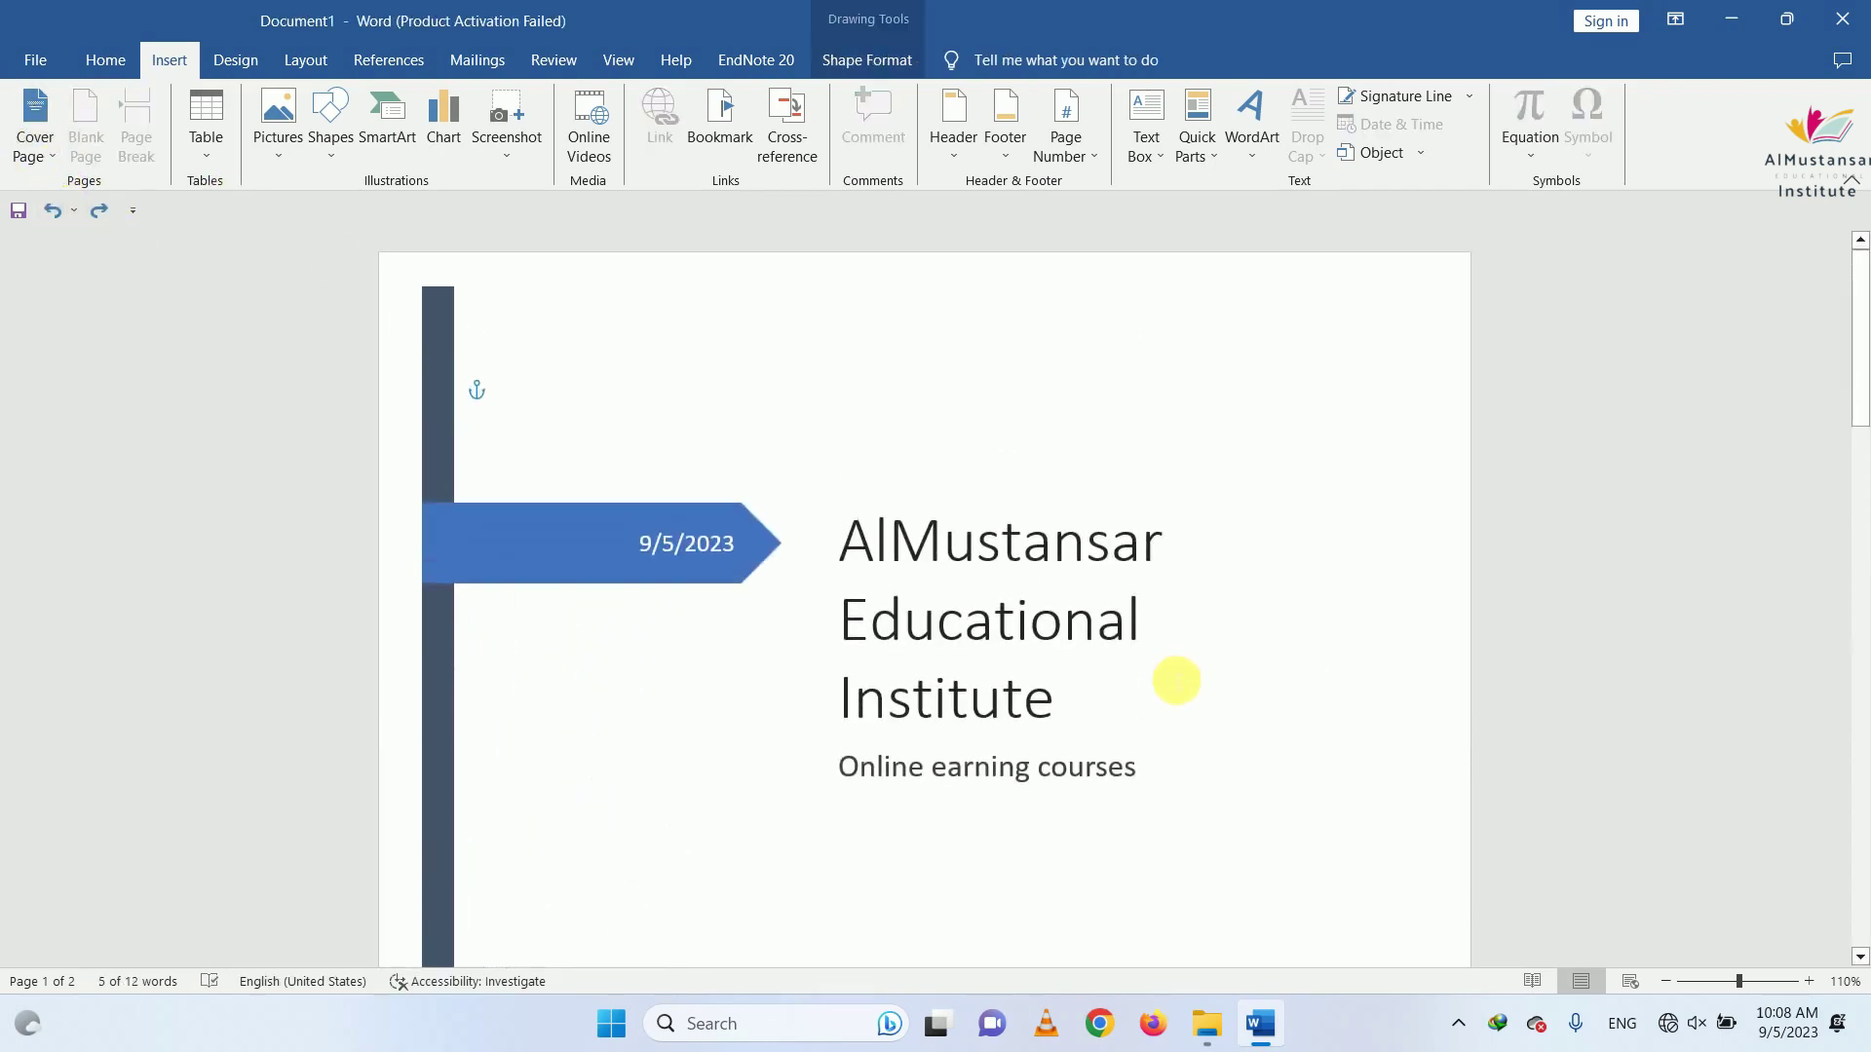
scroll(1164, 672, "down", 1)
scroll(1150, 673, "down", 1)
scroll(1148, 674, "up", 4)
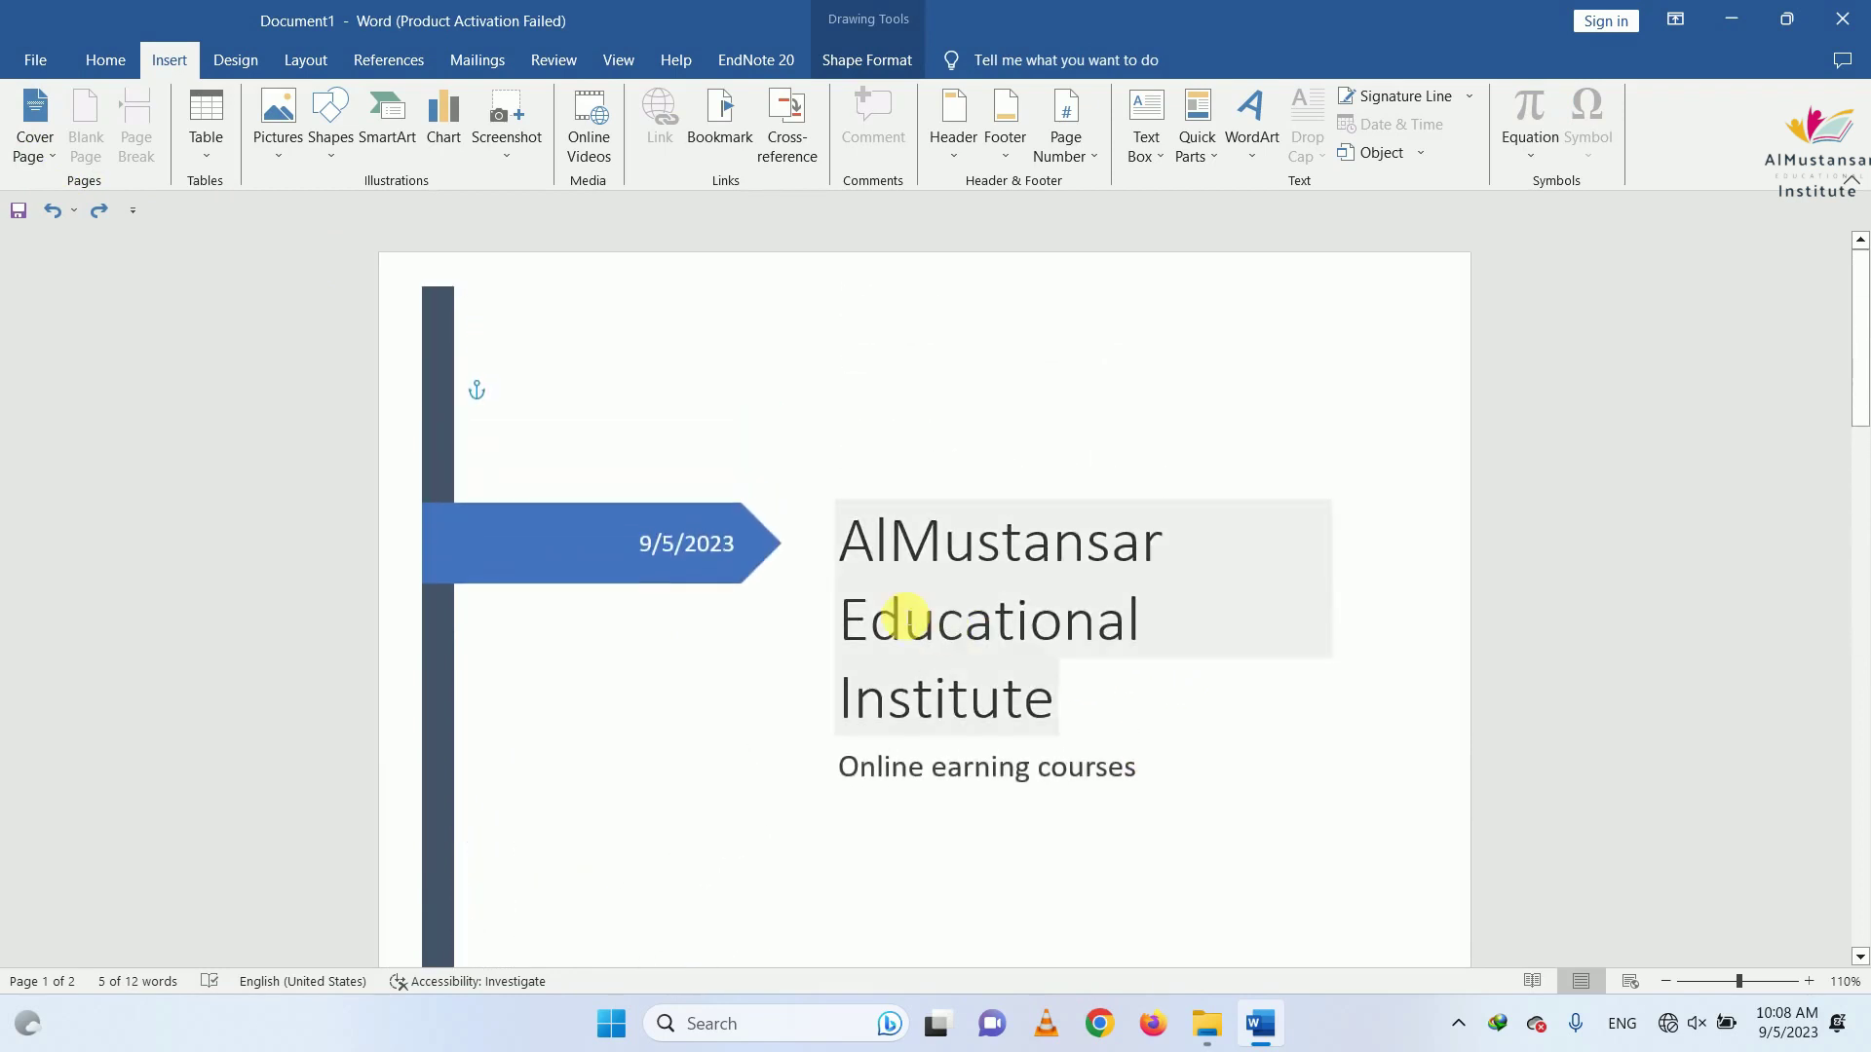
Place the caret on the blank second page after the cover
scroll(596, 632, "down", 3)
scroll(624, 629, "down", 1)
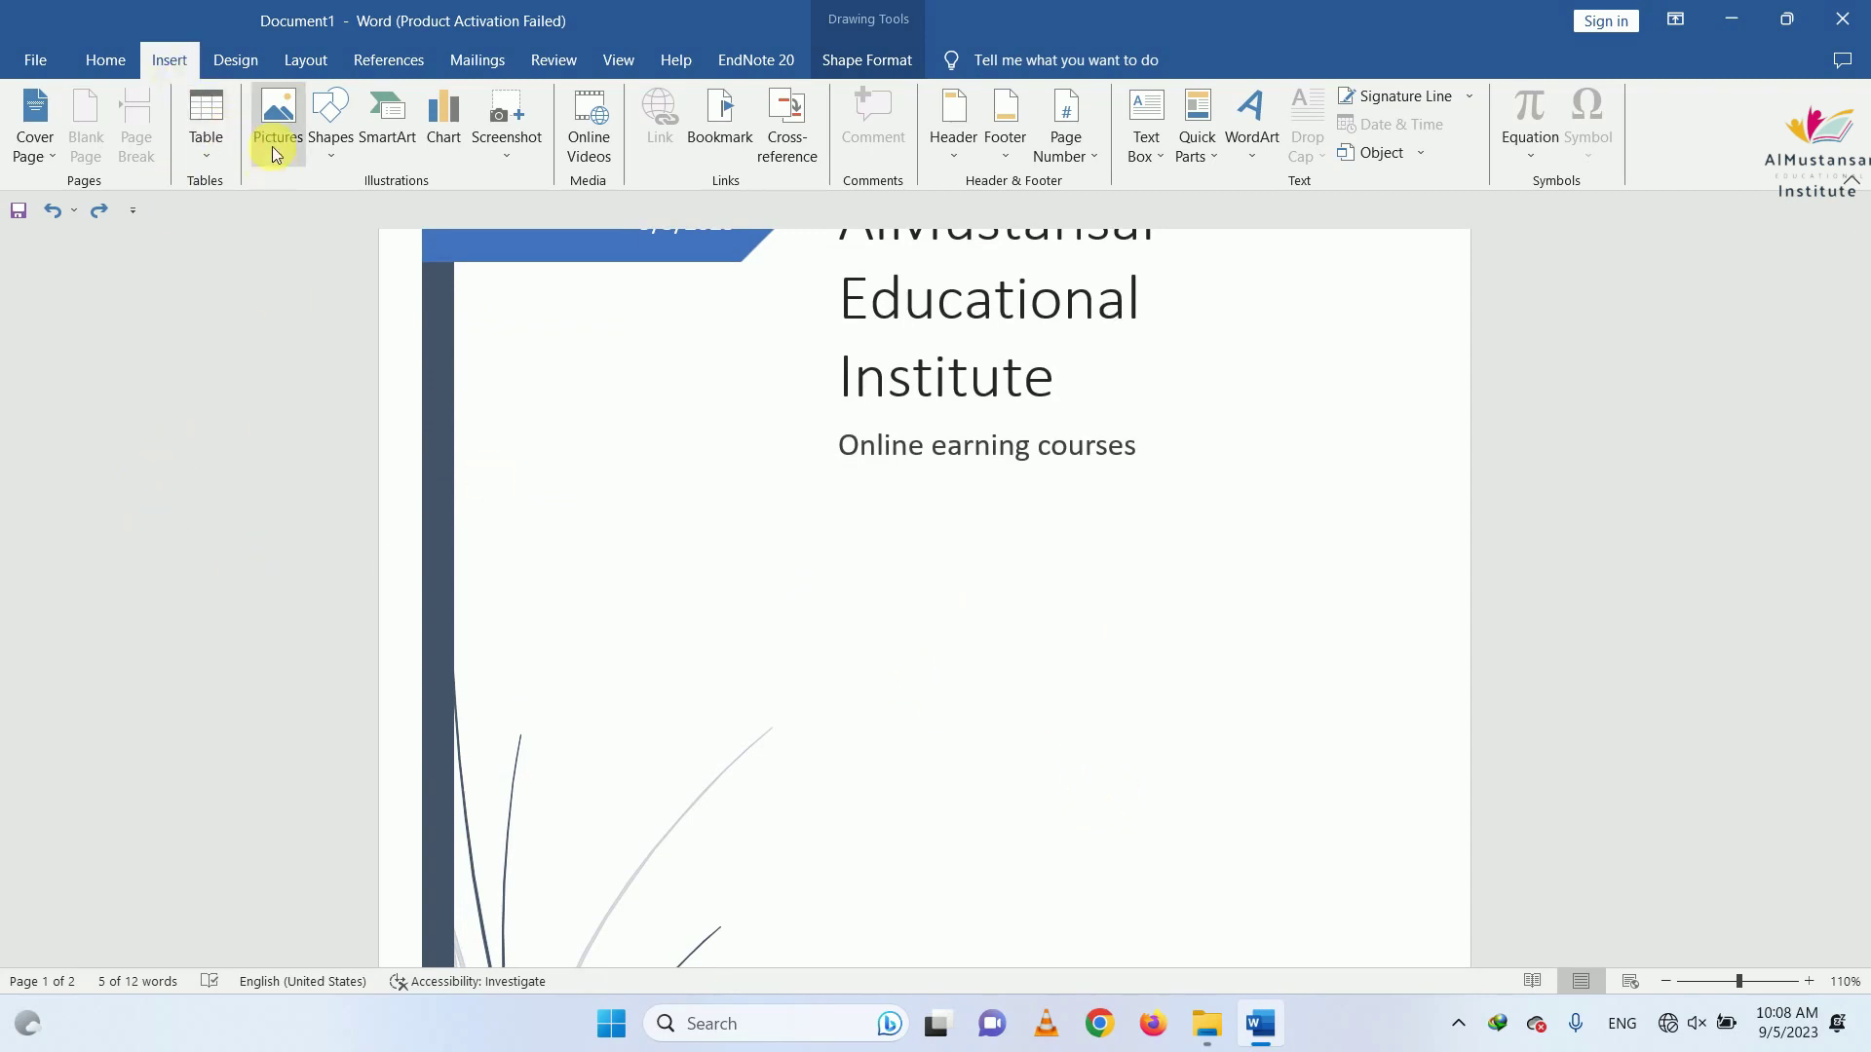
scroll(1182, 535, "down", 5)
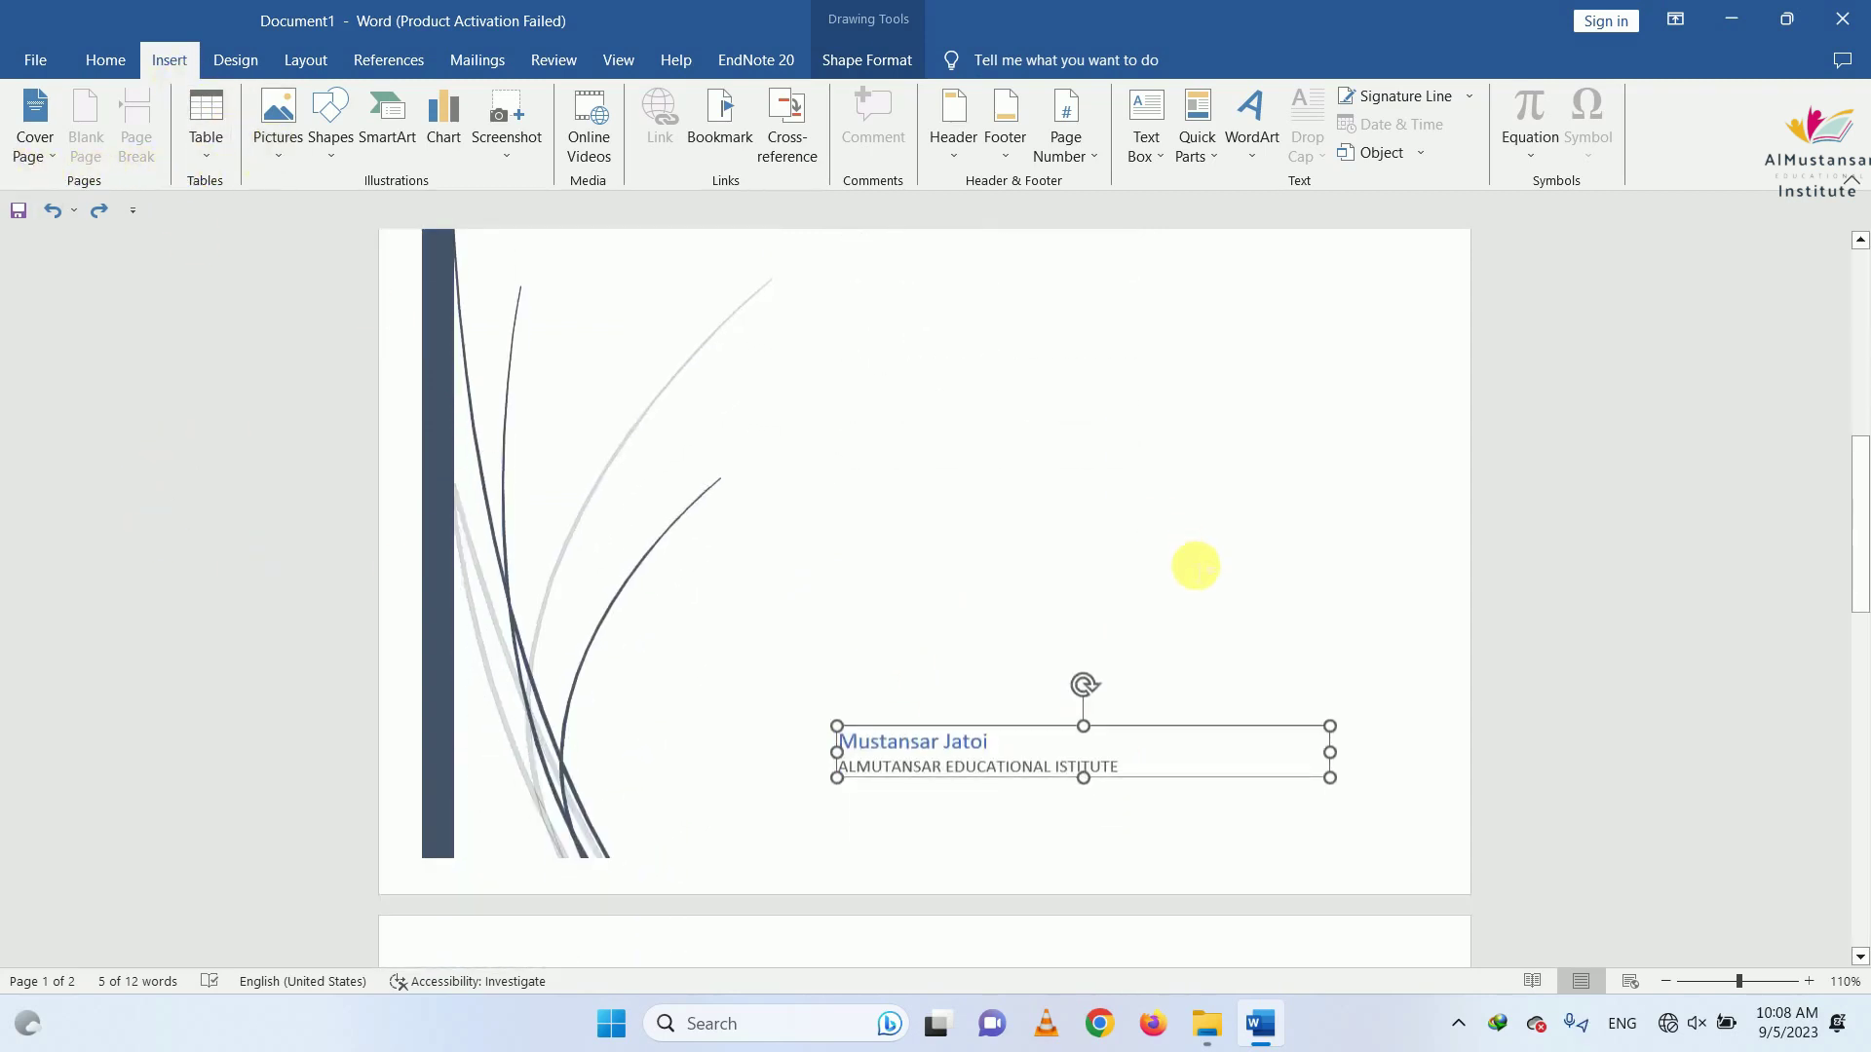
scroll(1195, 560, "down", 5)
scroll(1195, 559, "down", 3)
left_click(791, 379)
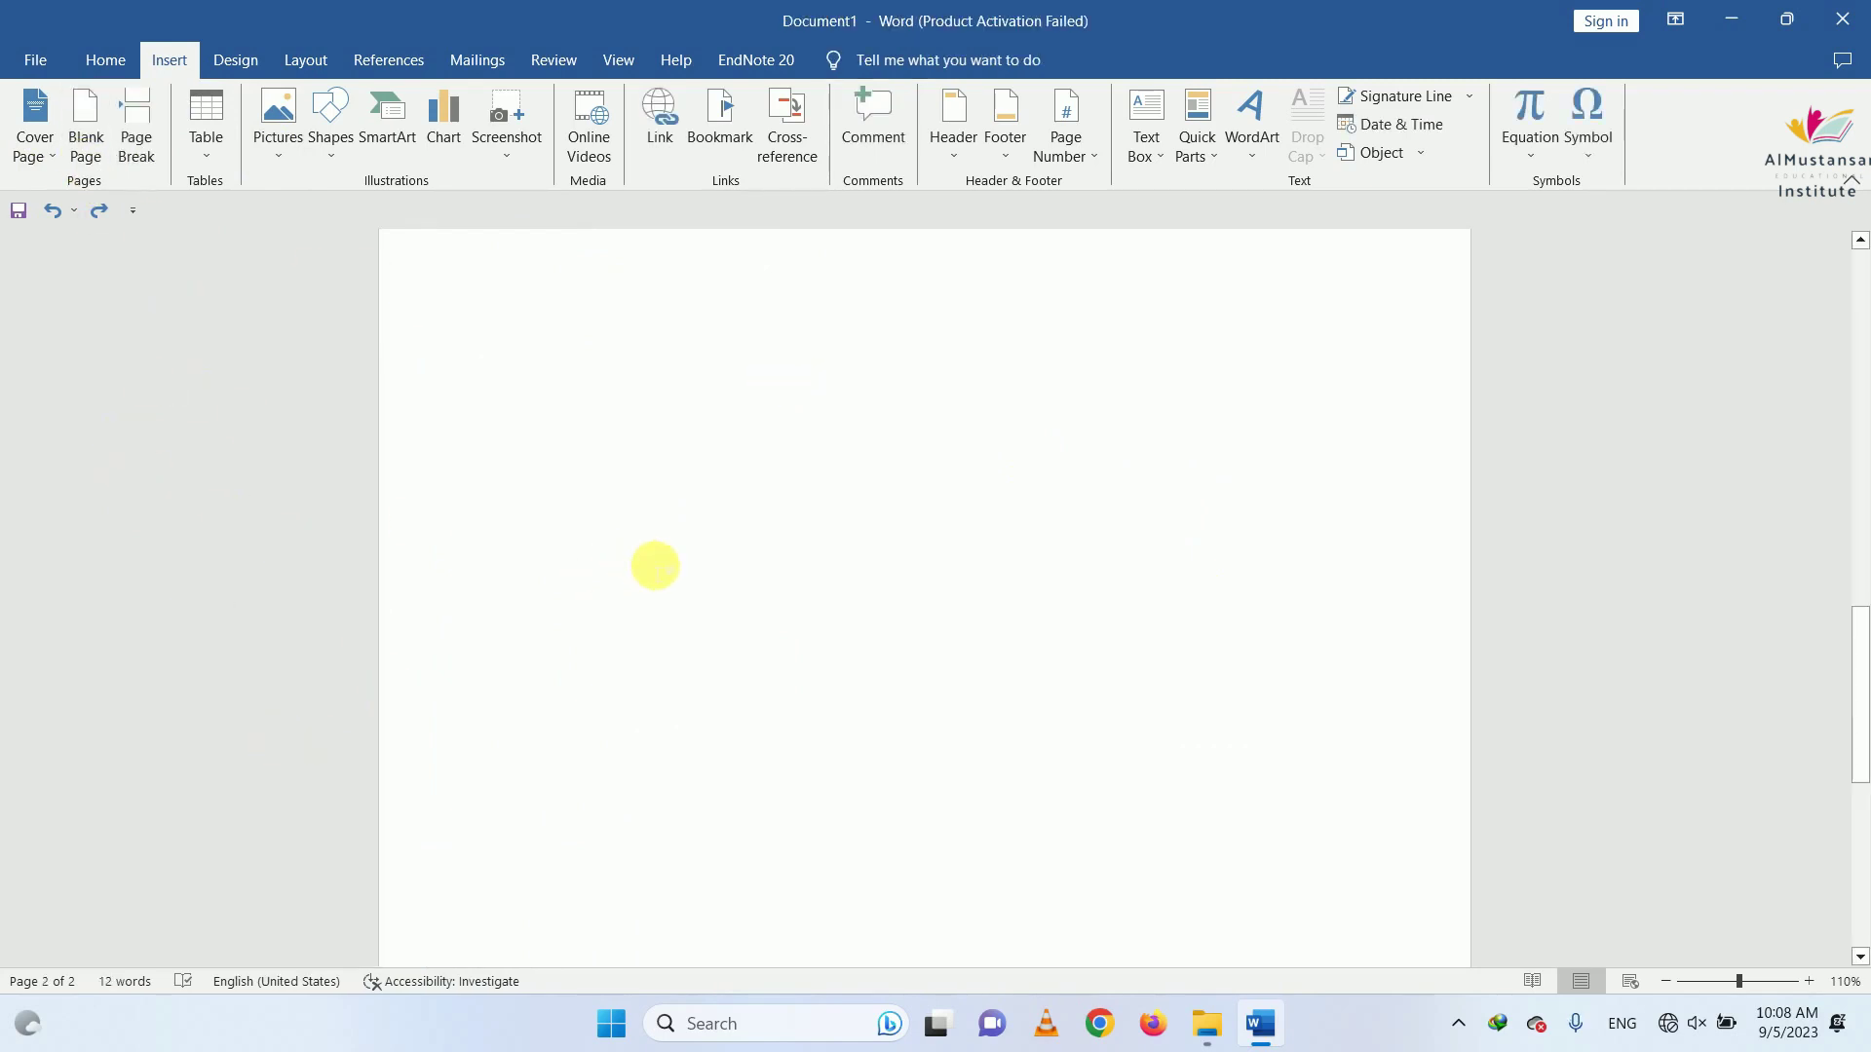
Open ChatGPT in Chrome and ask for the benefits of MS Word
left_click(1105, 1014)
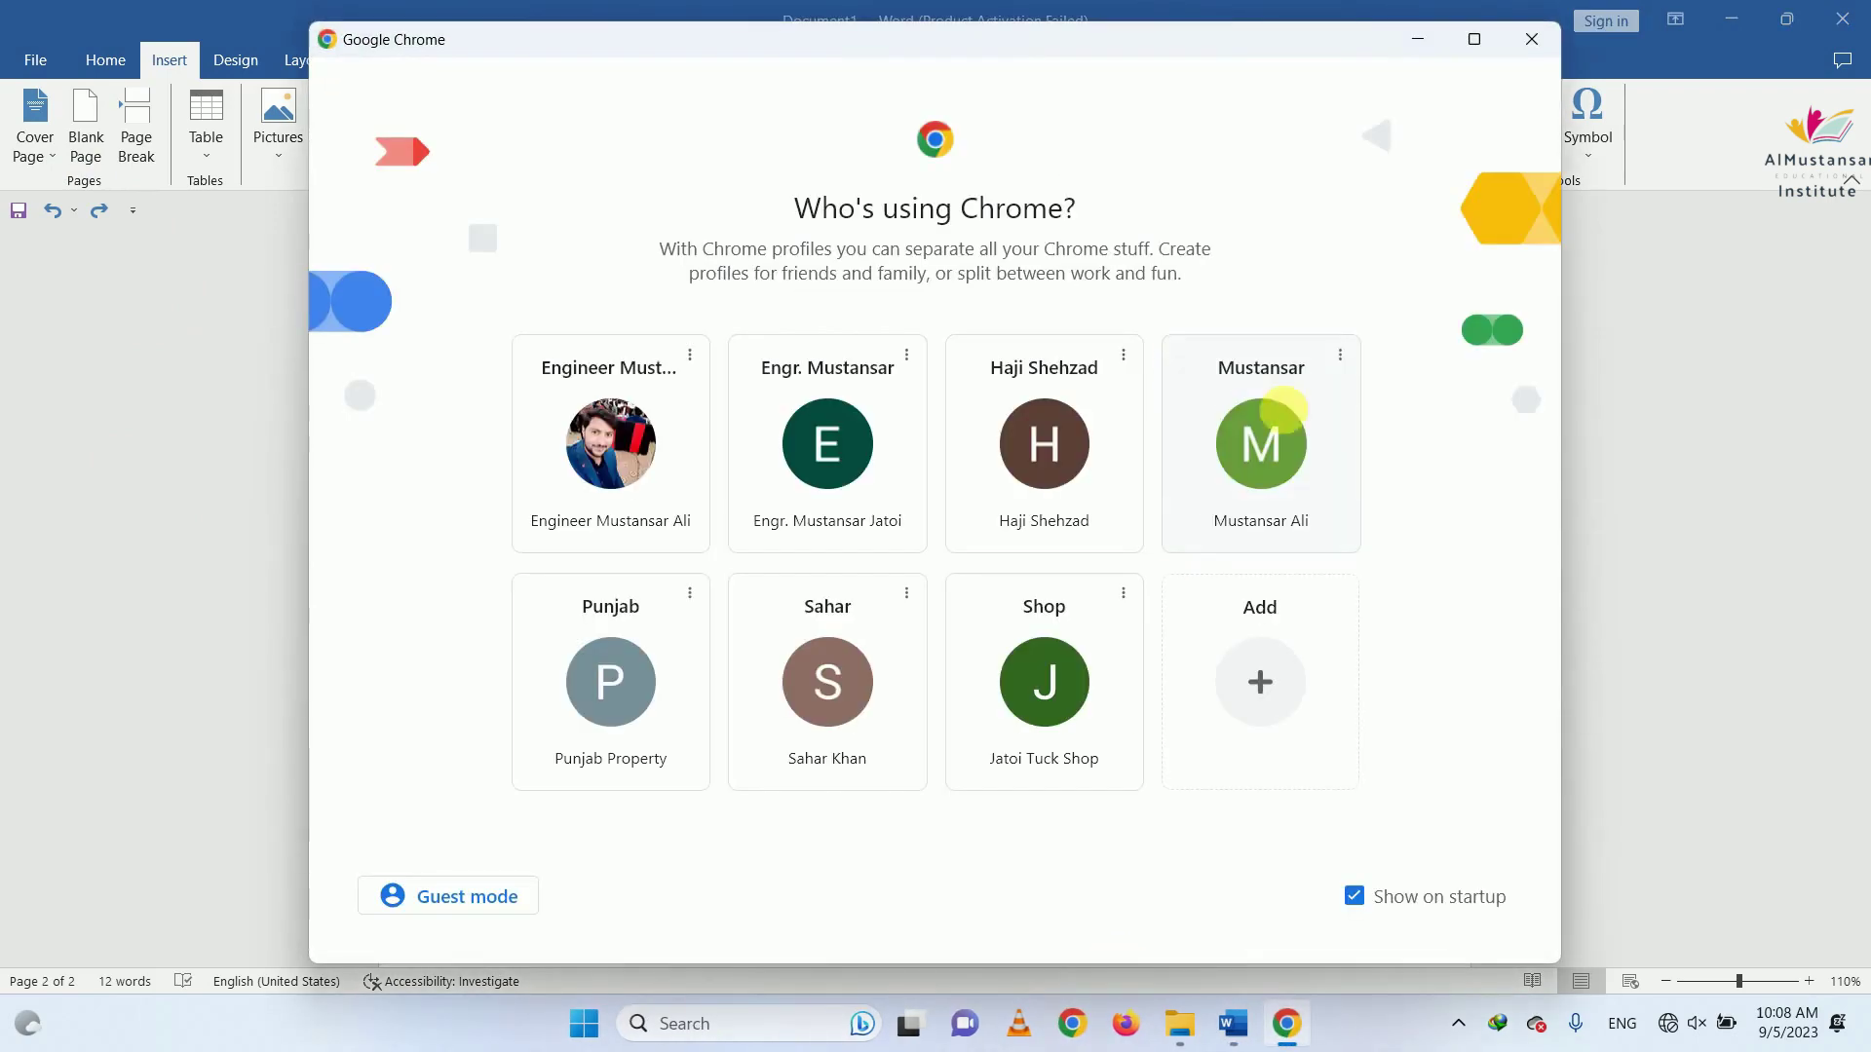
left_click(599, 439)
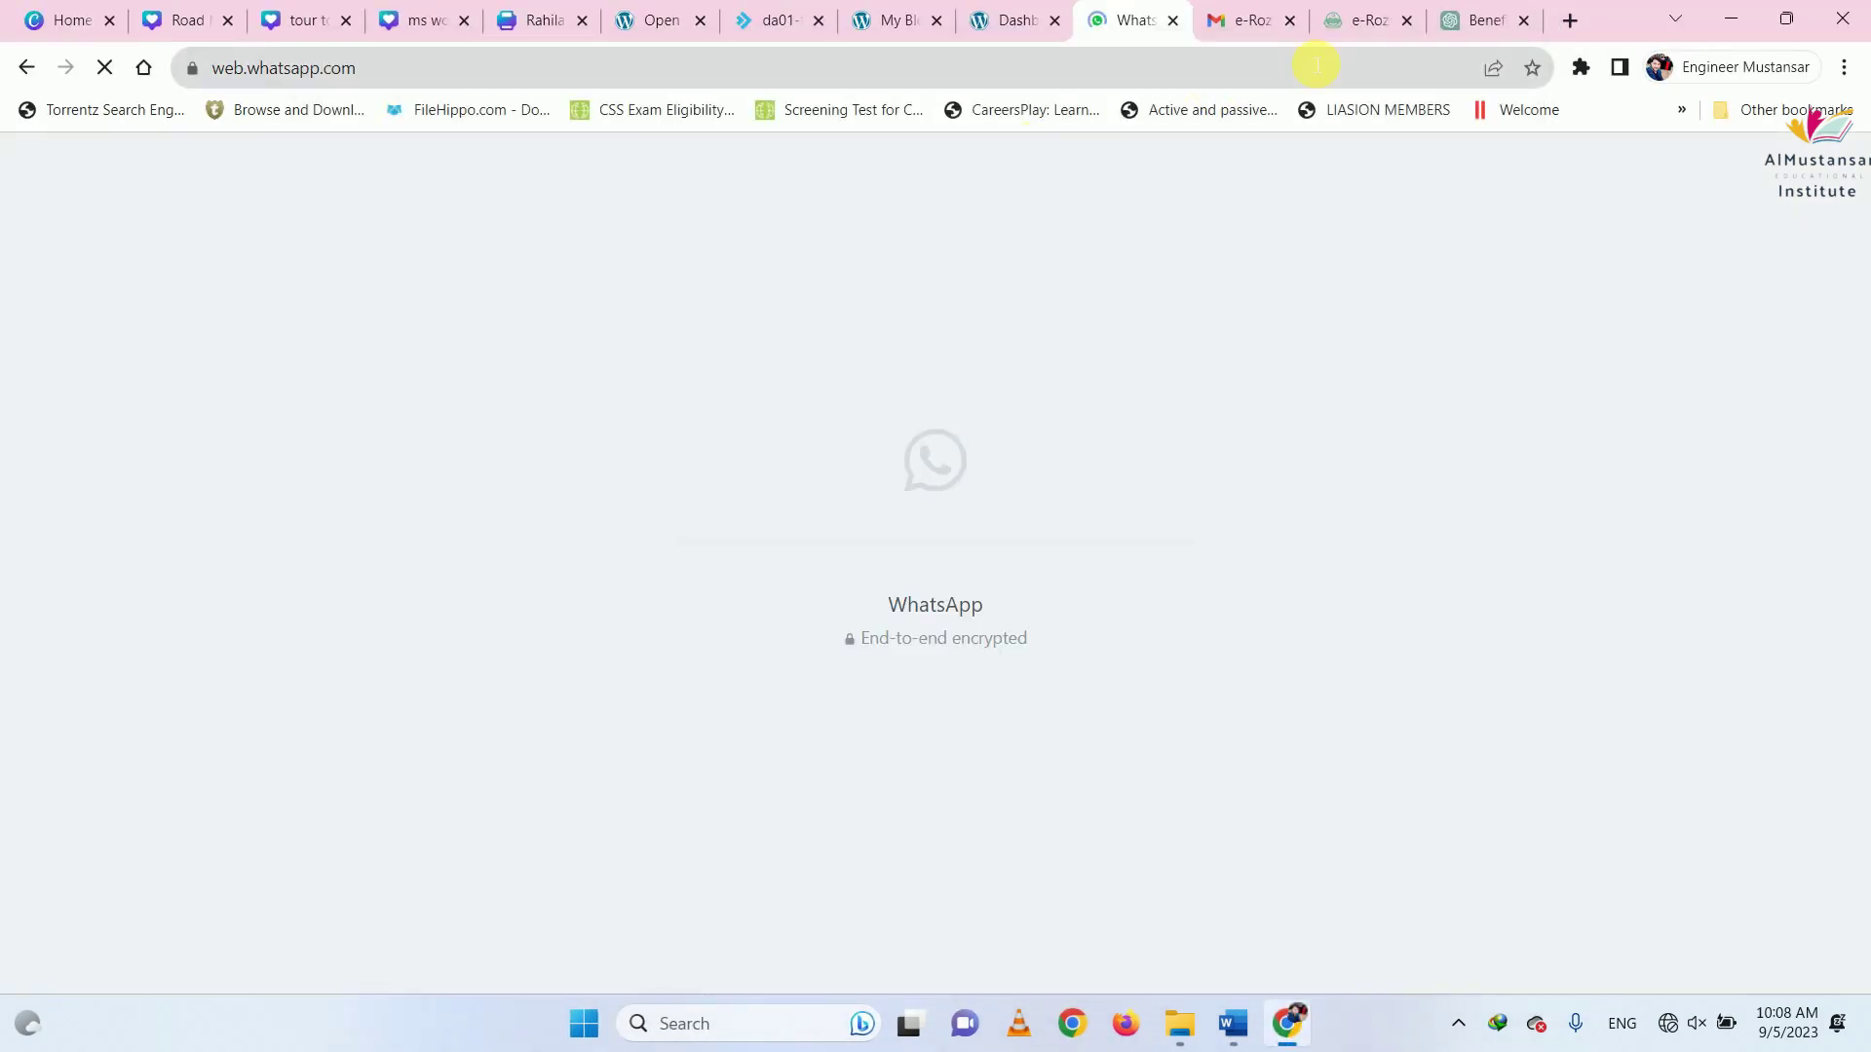
left_click(1484, 20)
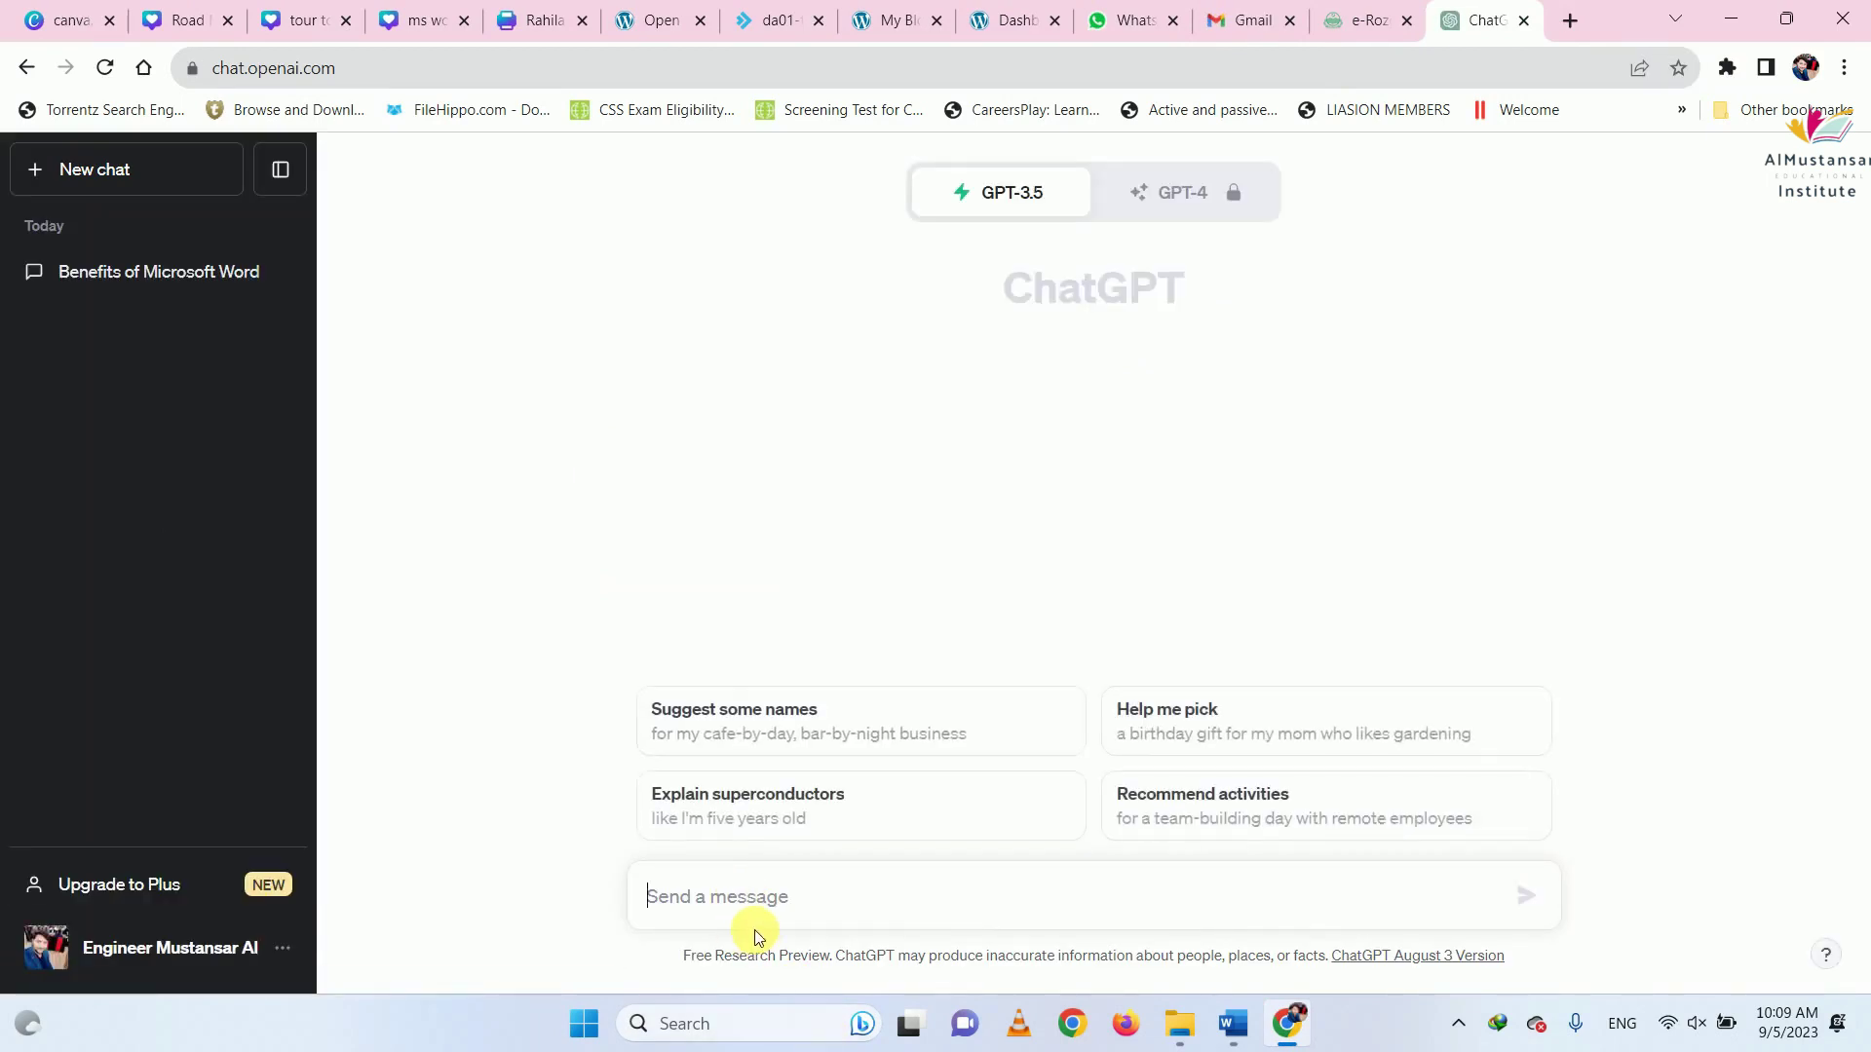
type("benefits of ms word")
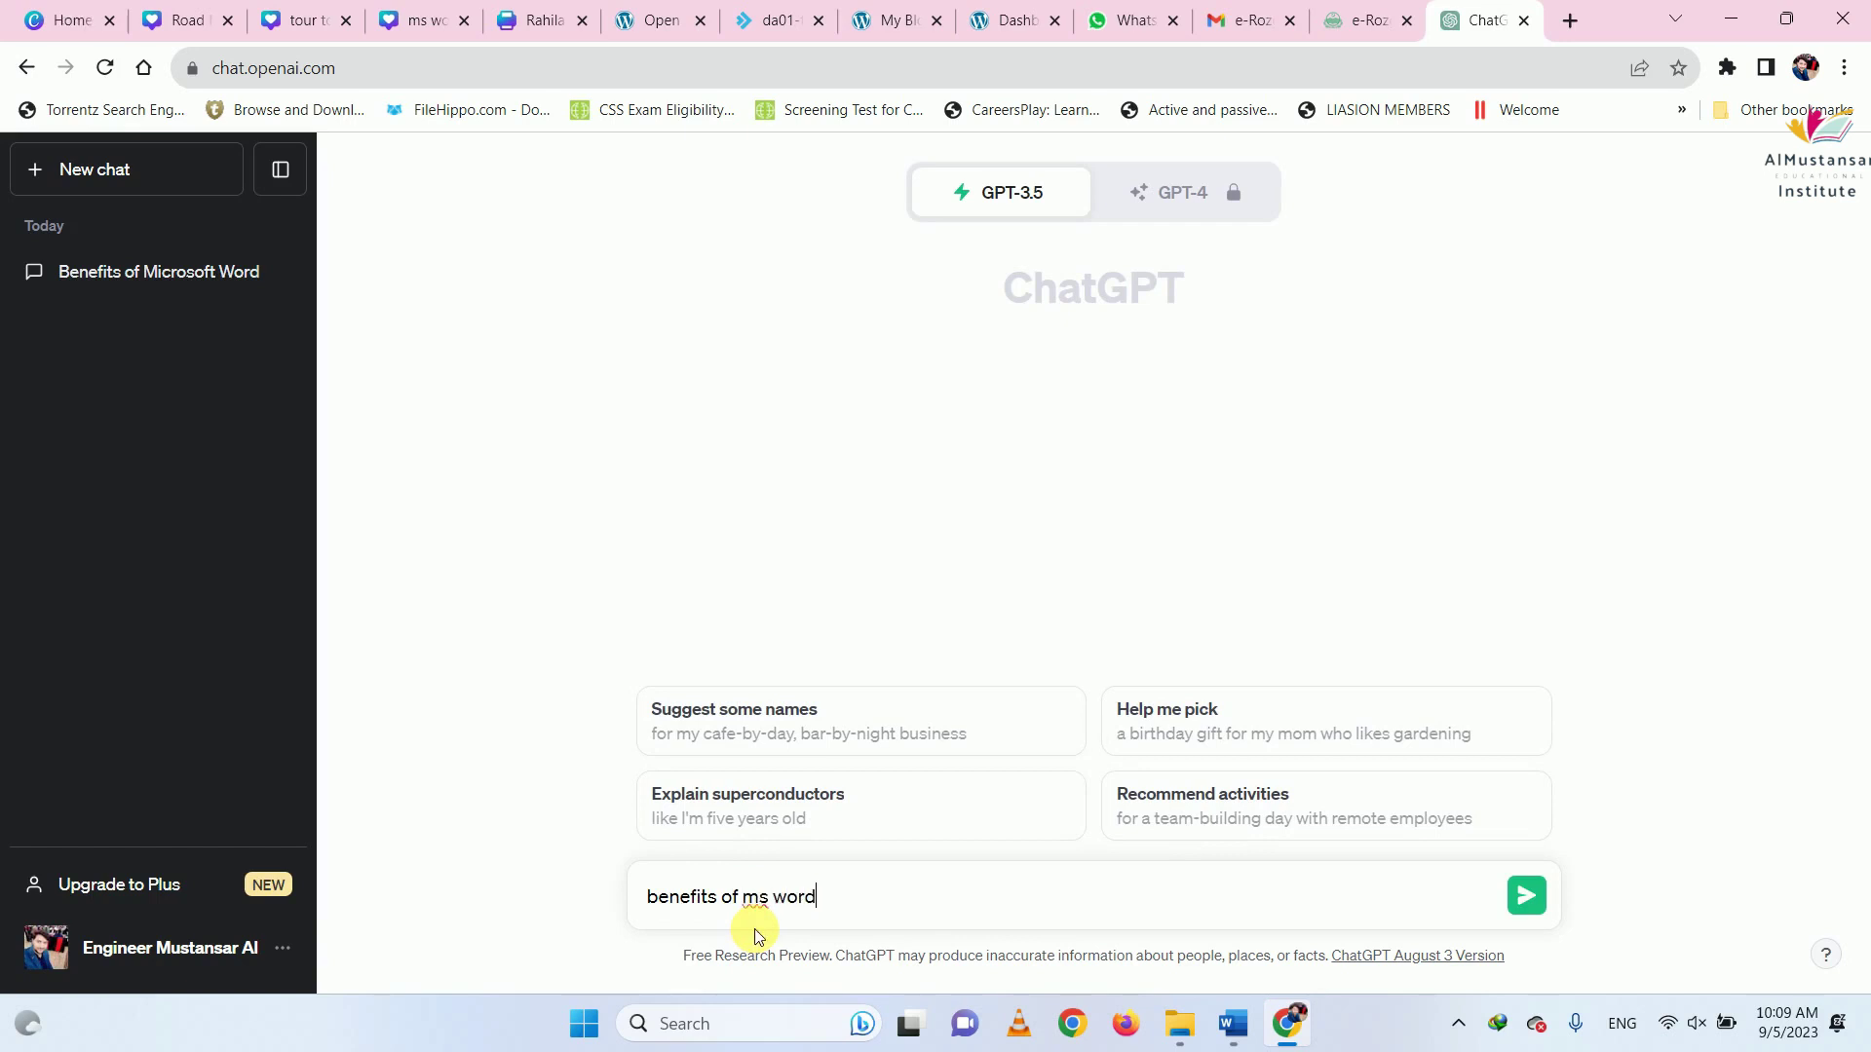
key("Return")
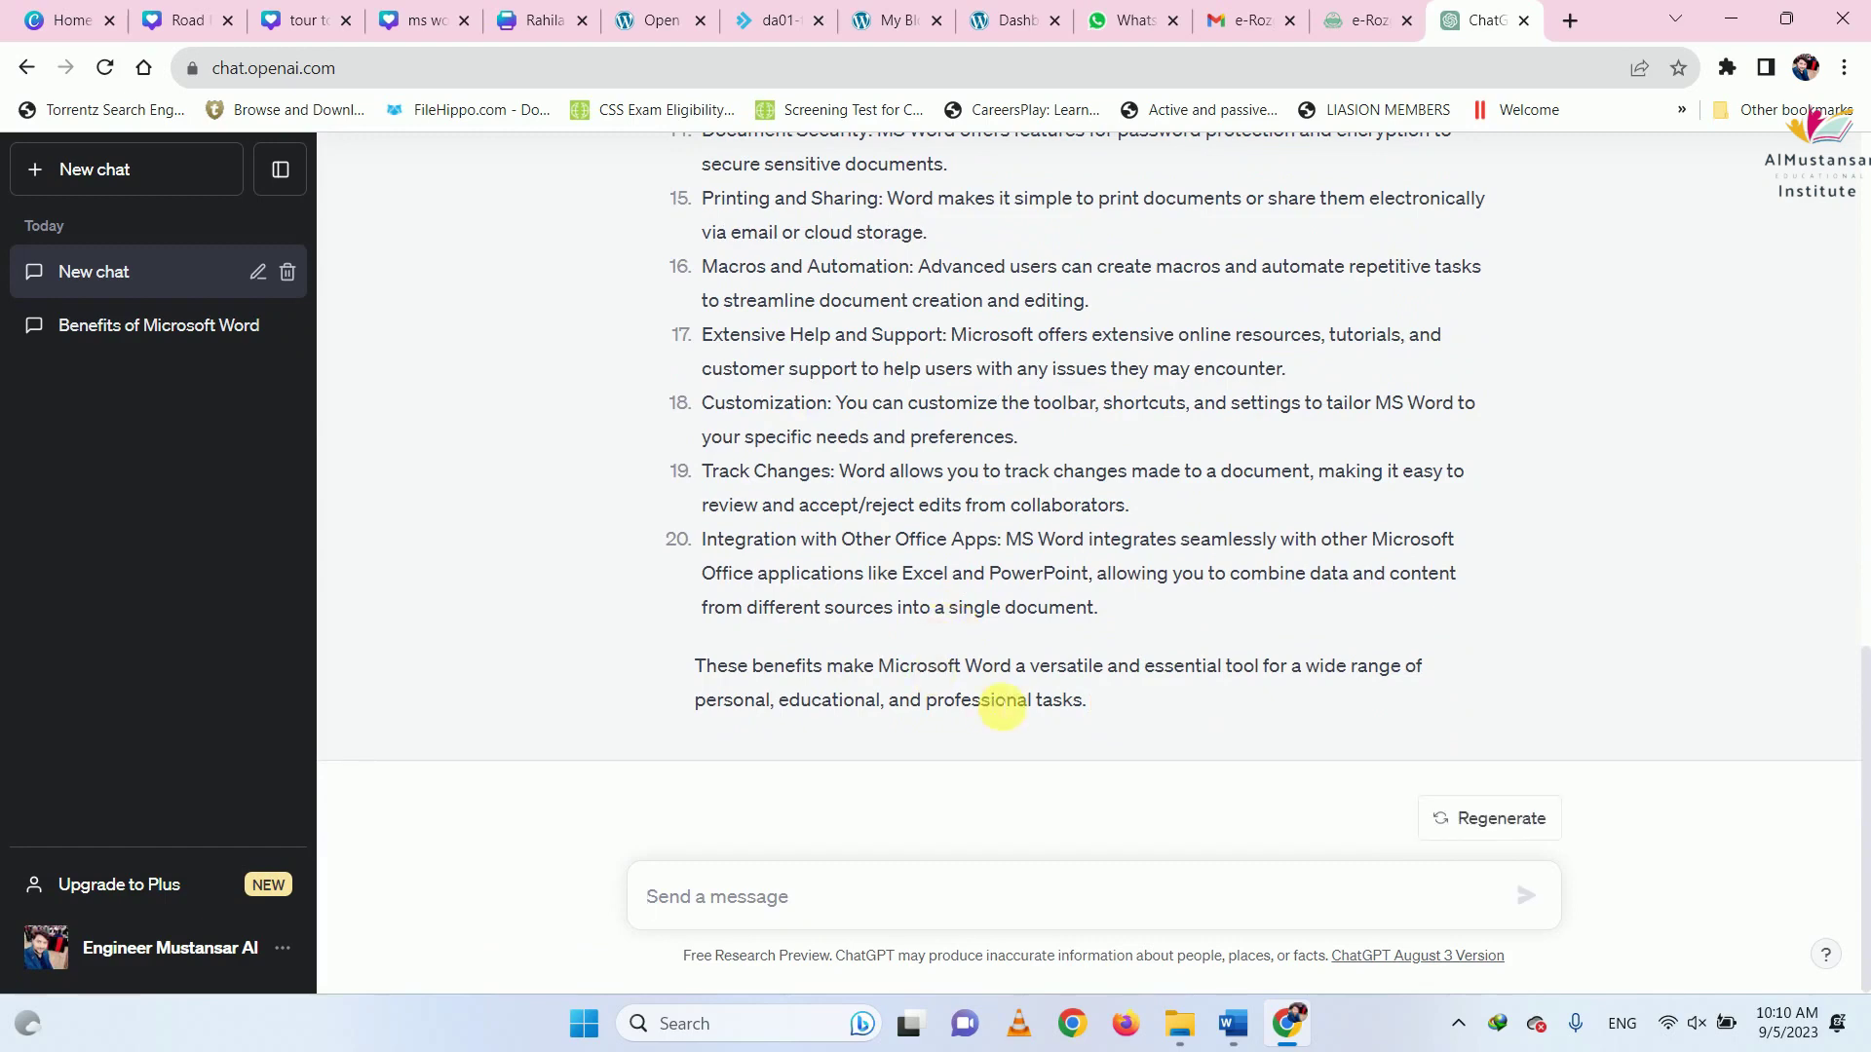
Copy ChatGPT's whole 20-point reply and switch back to Word
left_click_drag(1108, 704, 870, 697)
left_click_drag(738, 663, 750, 201)
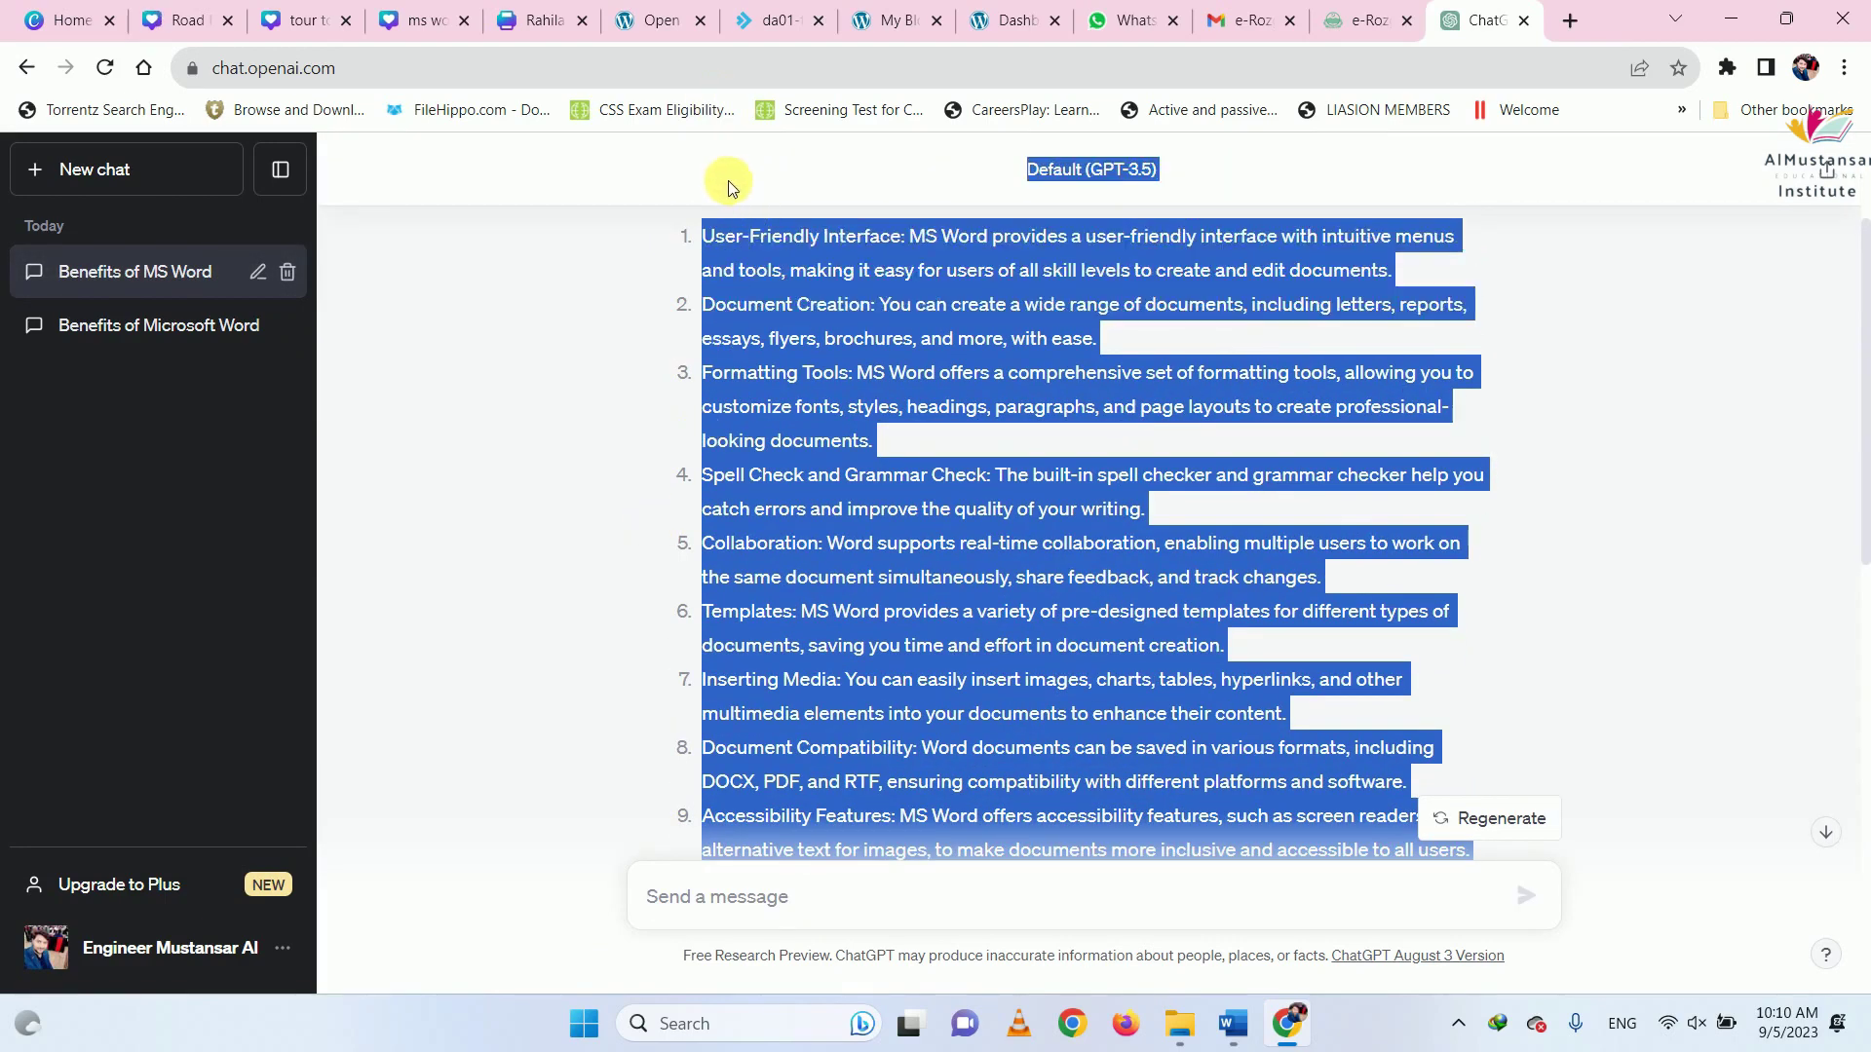
mouse_move(750, 201)
left_mouse_down()
mouse_move(707, 395)
mouse_move(710, 366)
left_mouse_up()
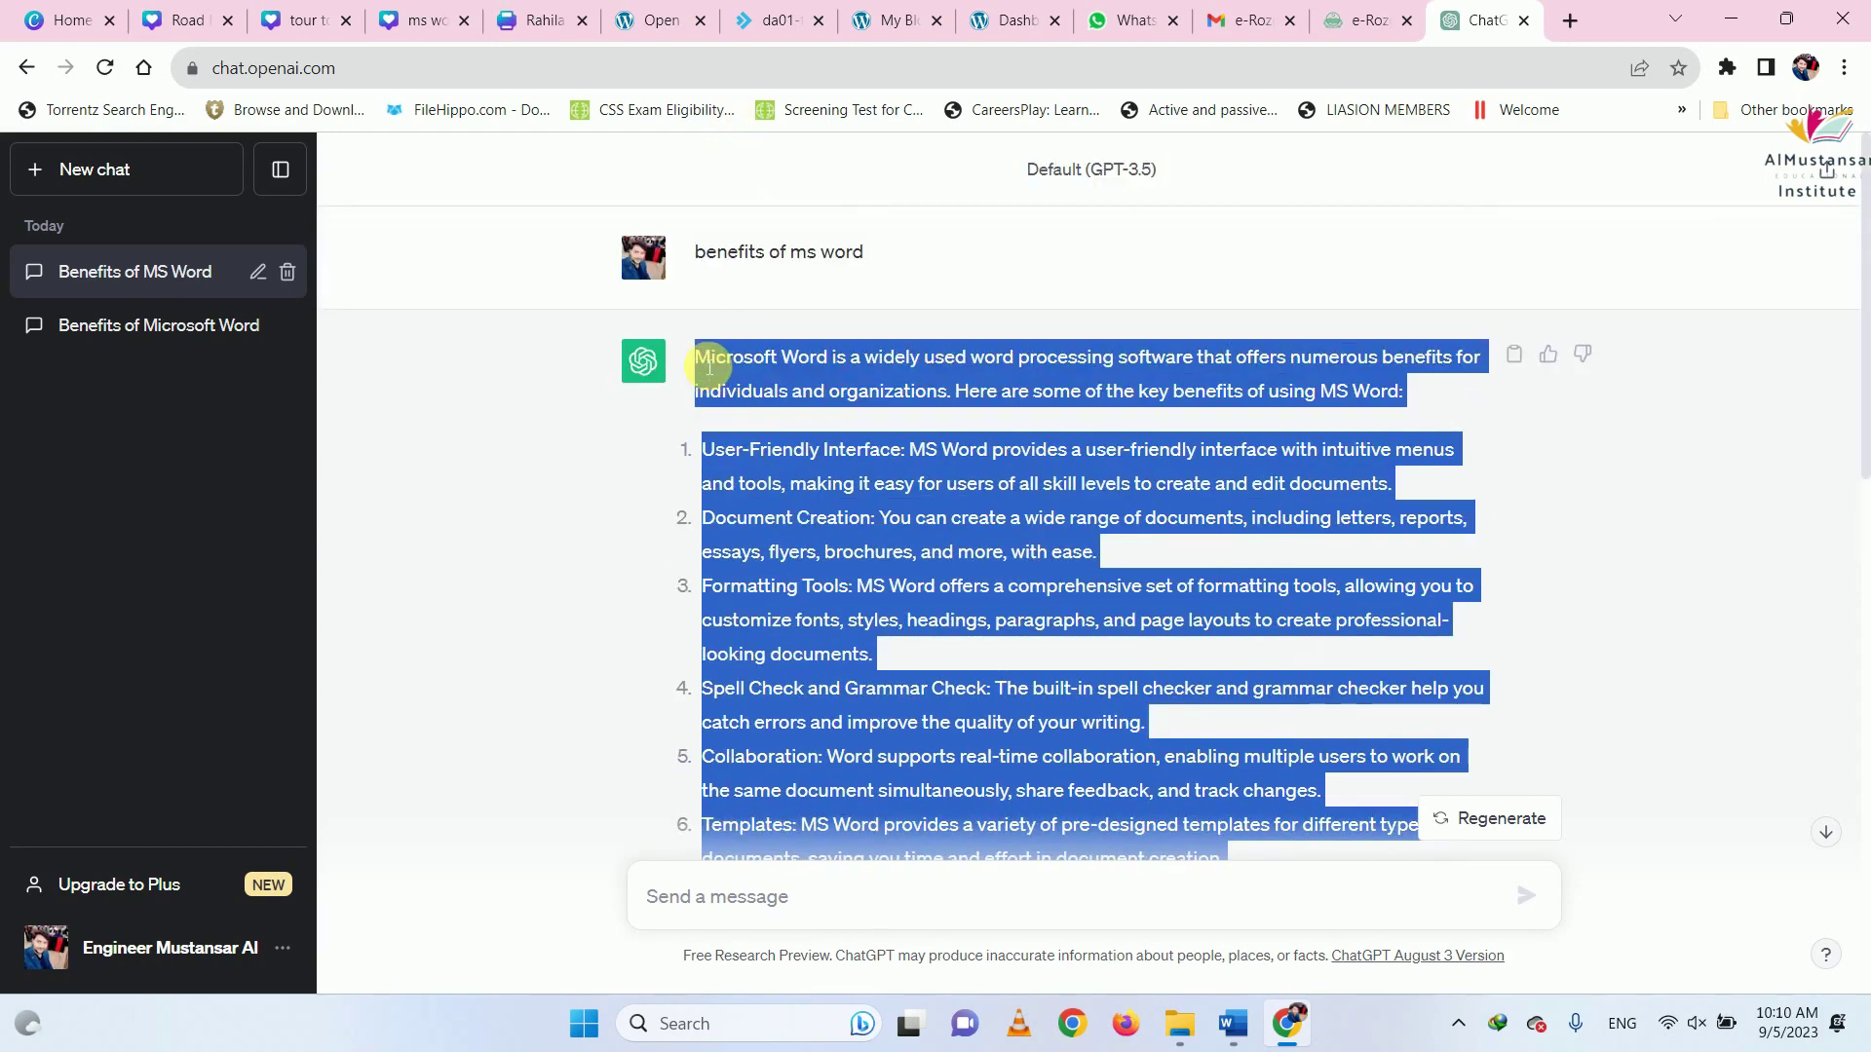
right_click(741, 376)
left_click(835, 407)
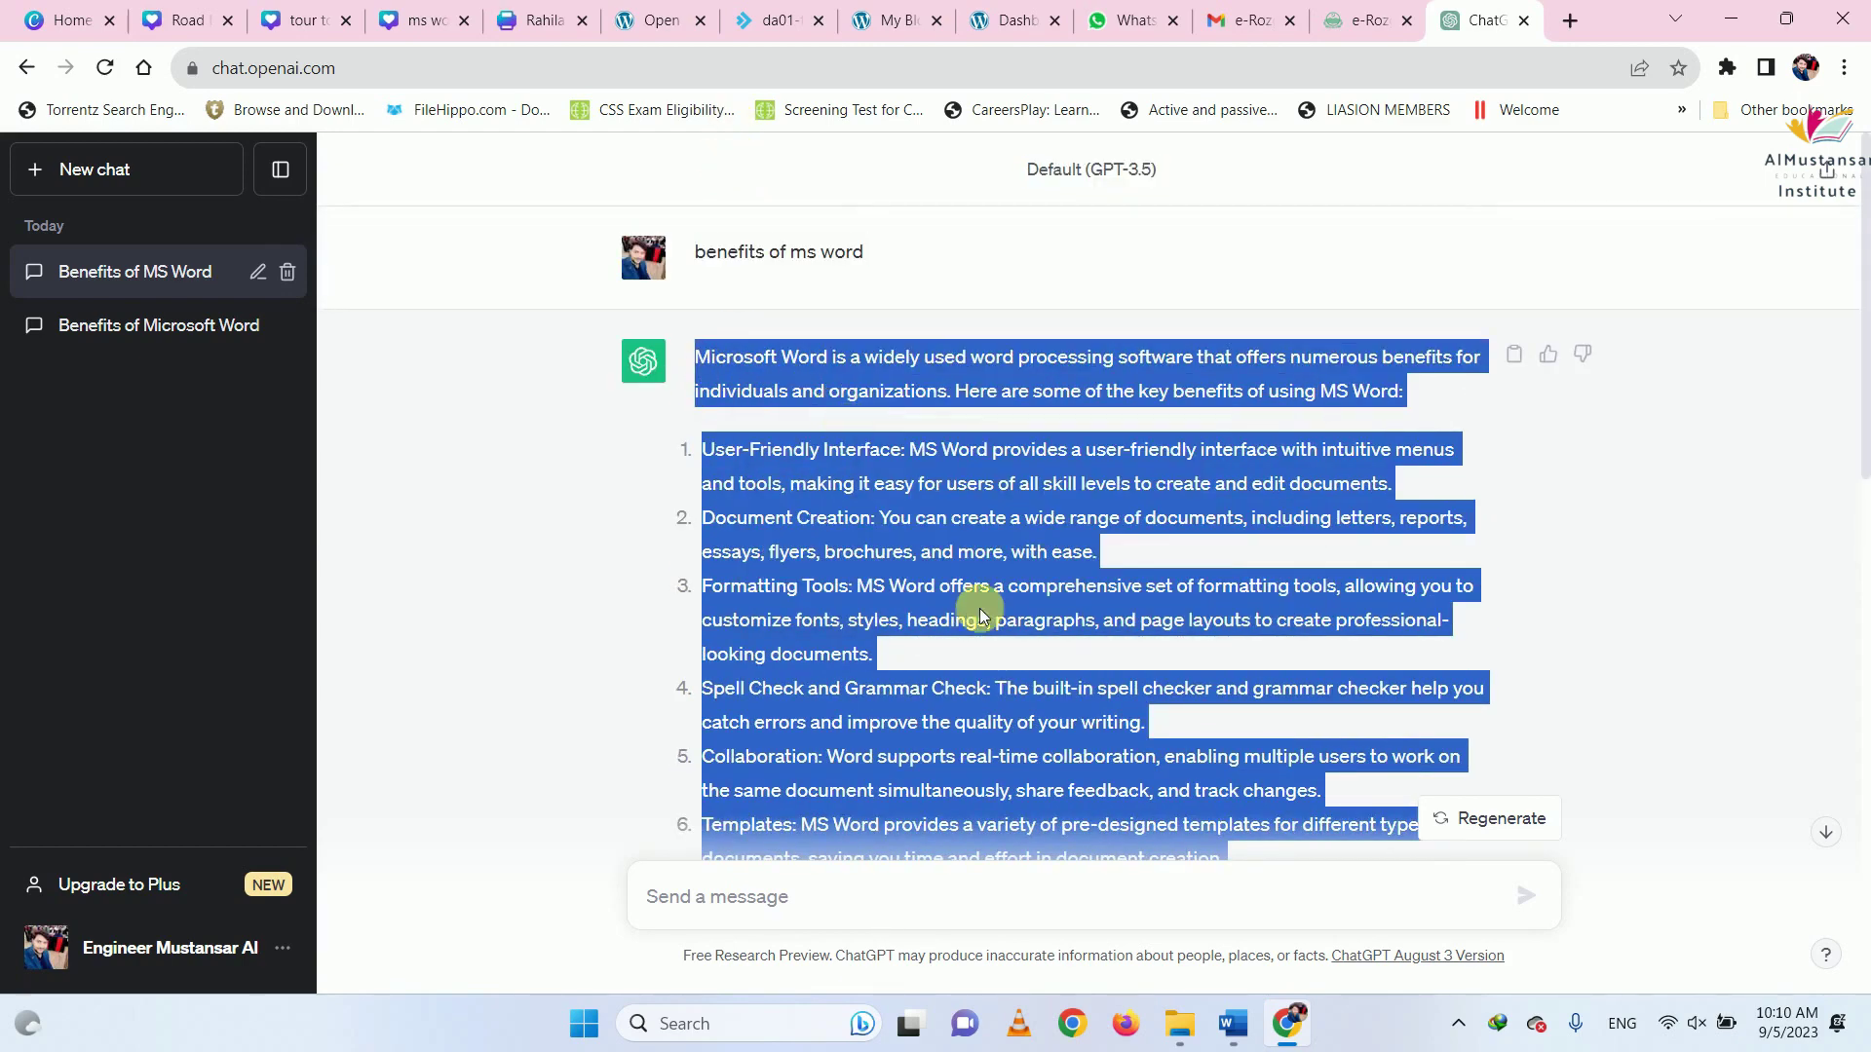
left_click(1233, 1018)
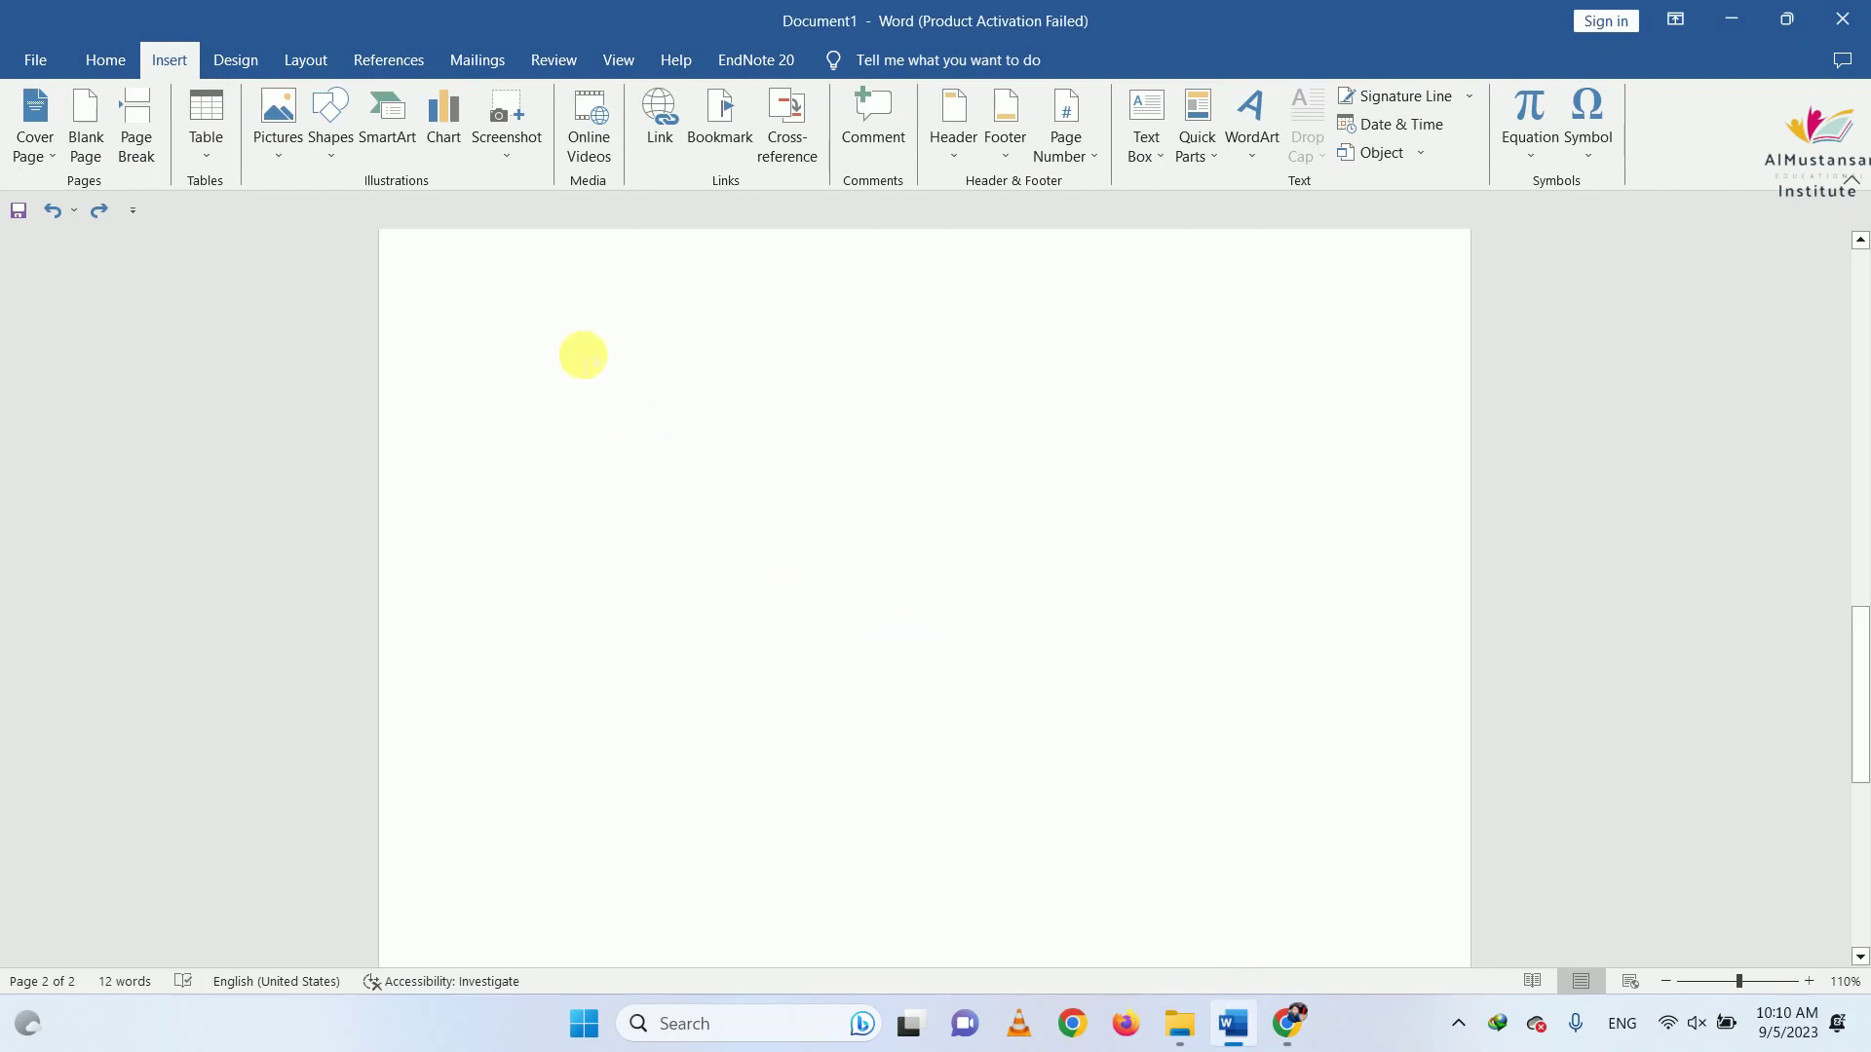
Paste the copied 20-item benefits list onto page 2 after the cover
right_click(583, 343)
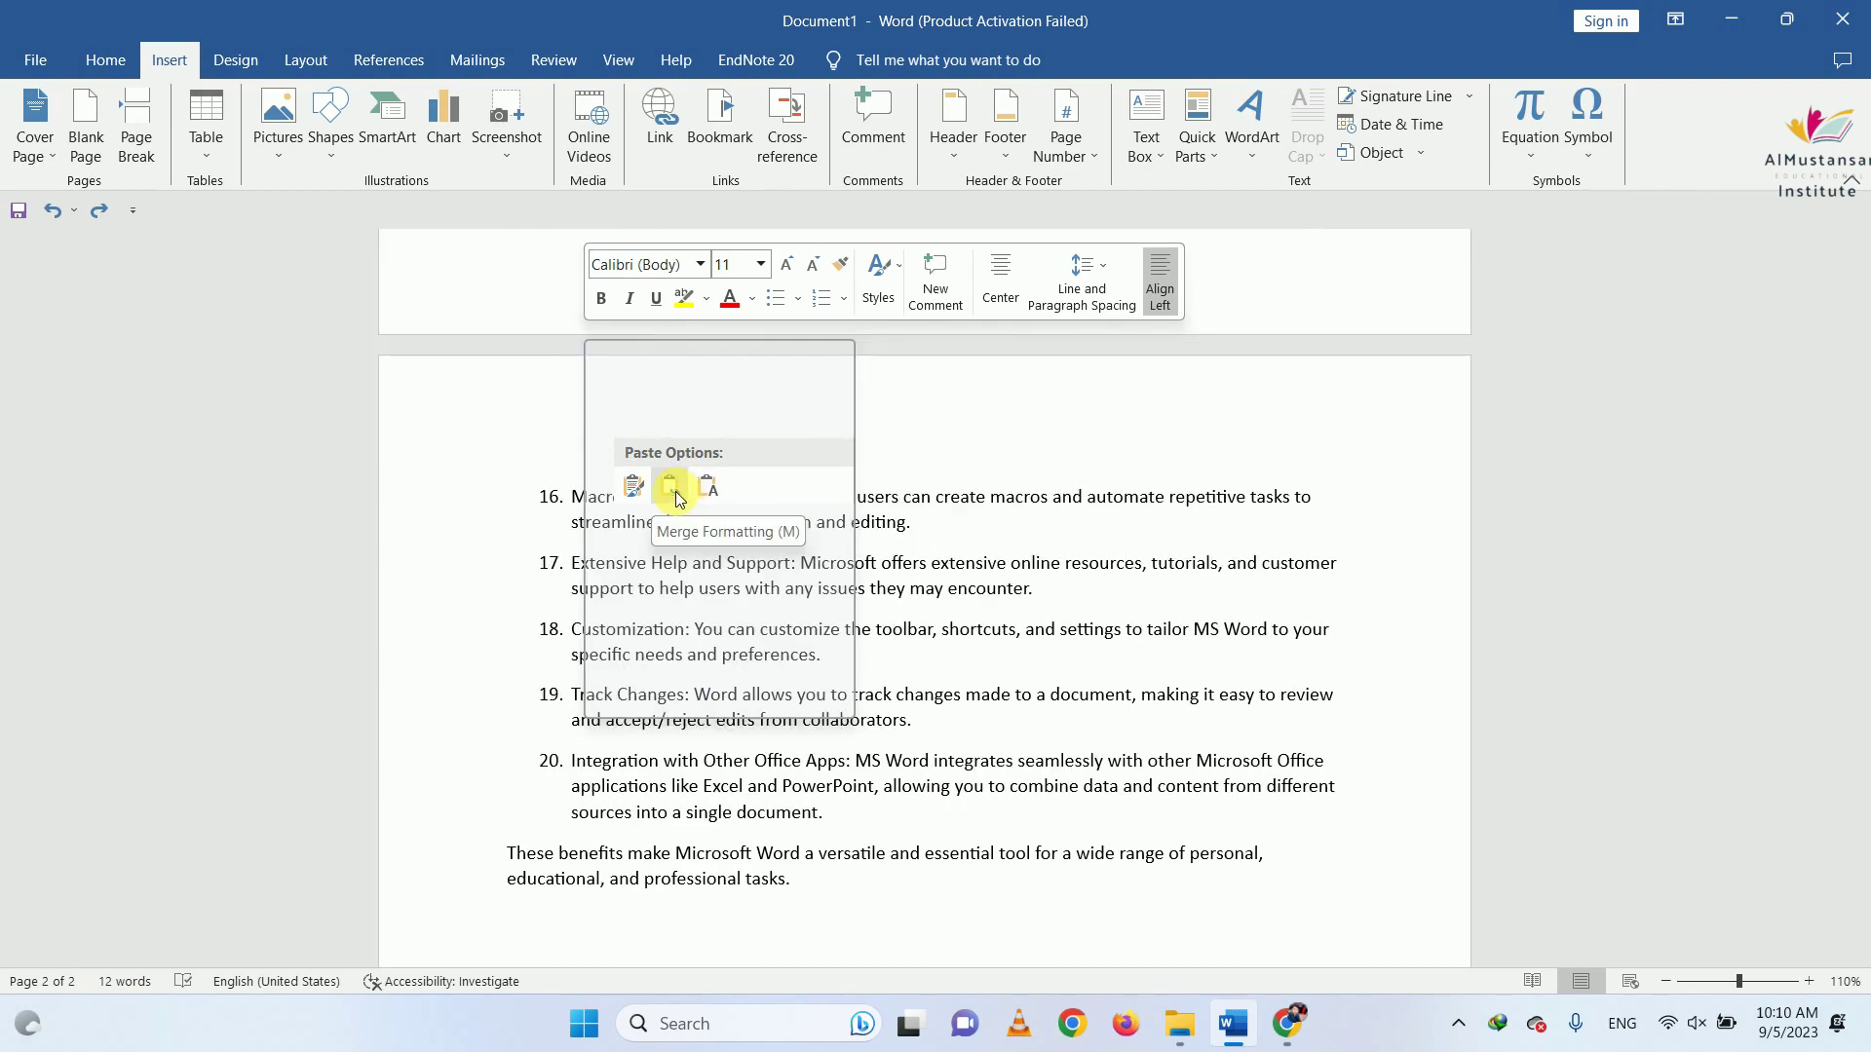
left_click(632, 490)
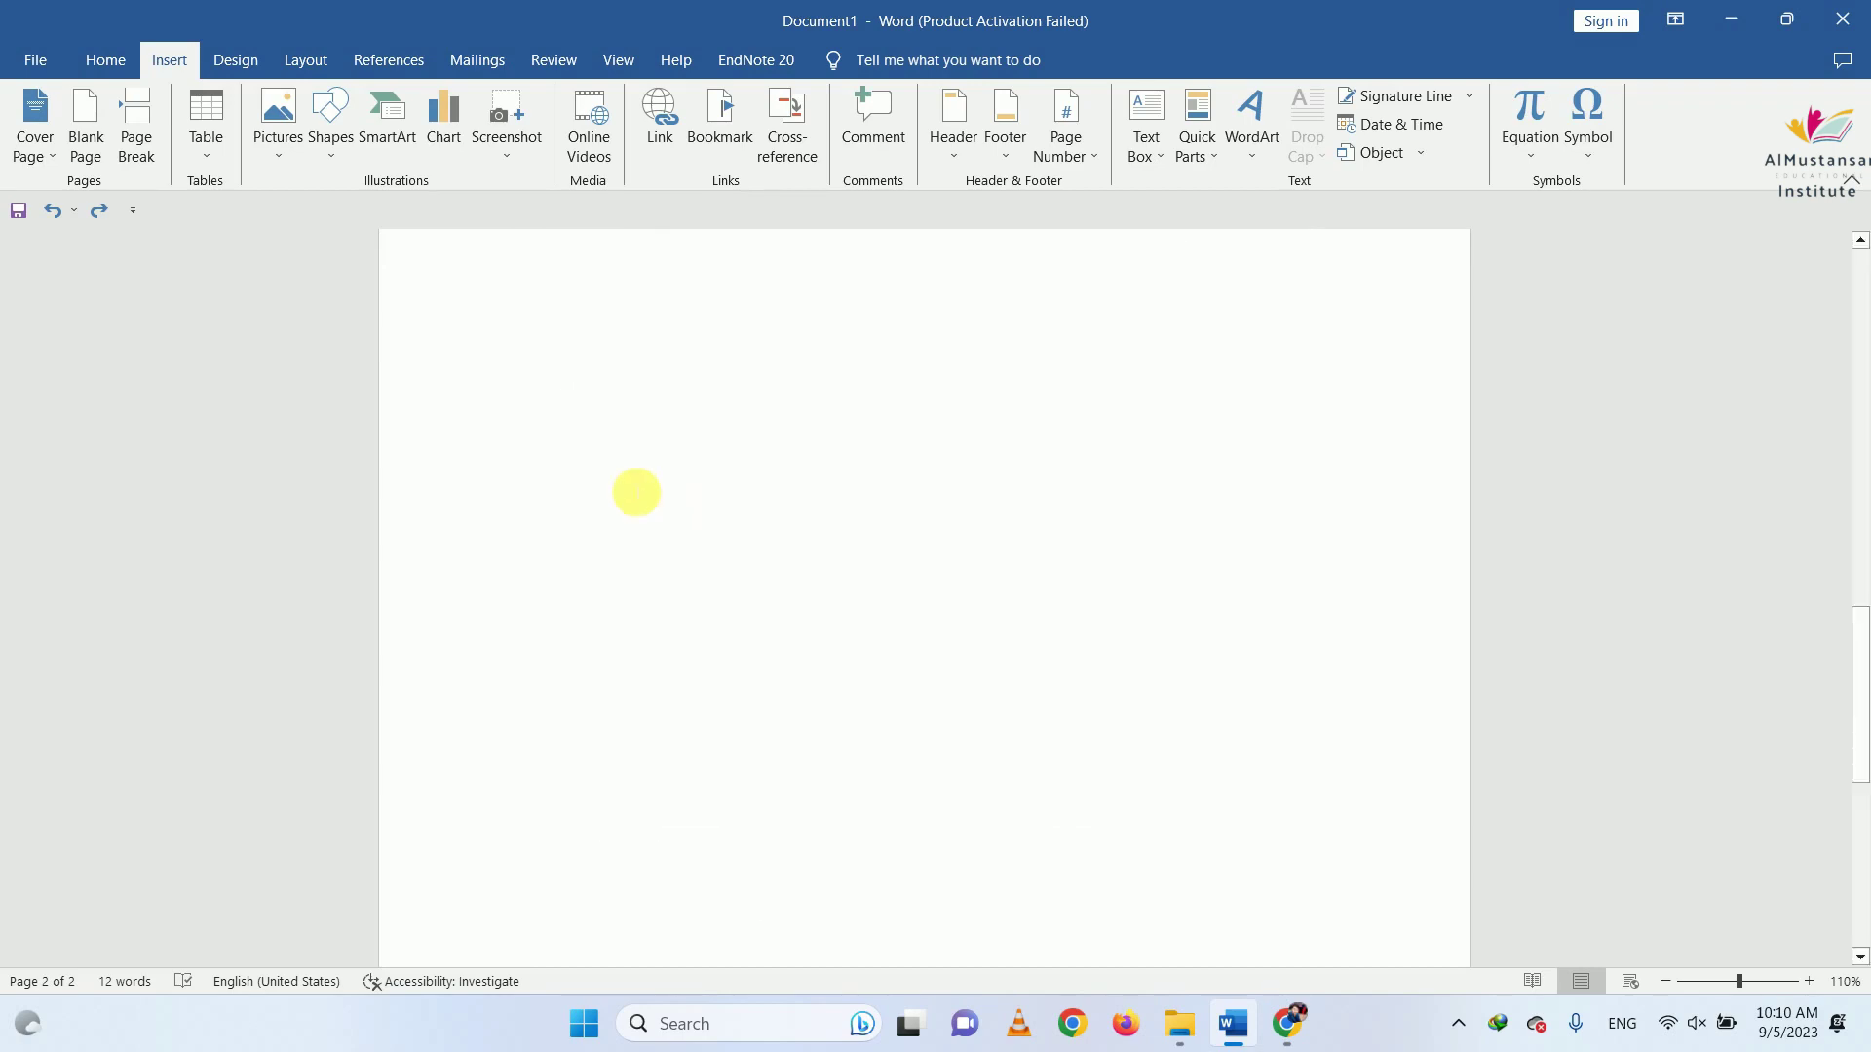
scroll(965, 768, "up", 5)
scroll(964, 768, "up", 5)
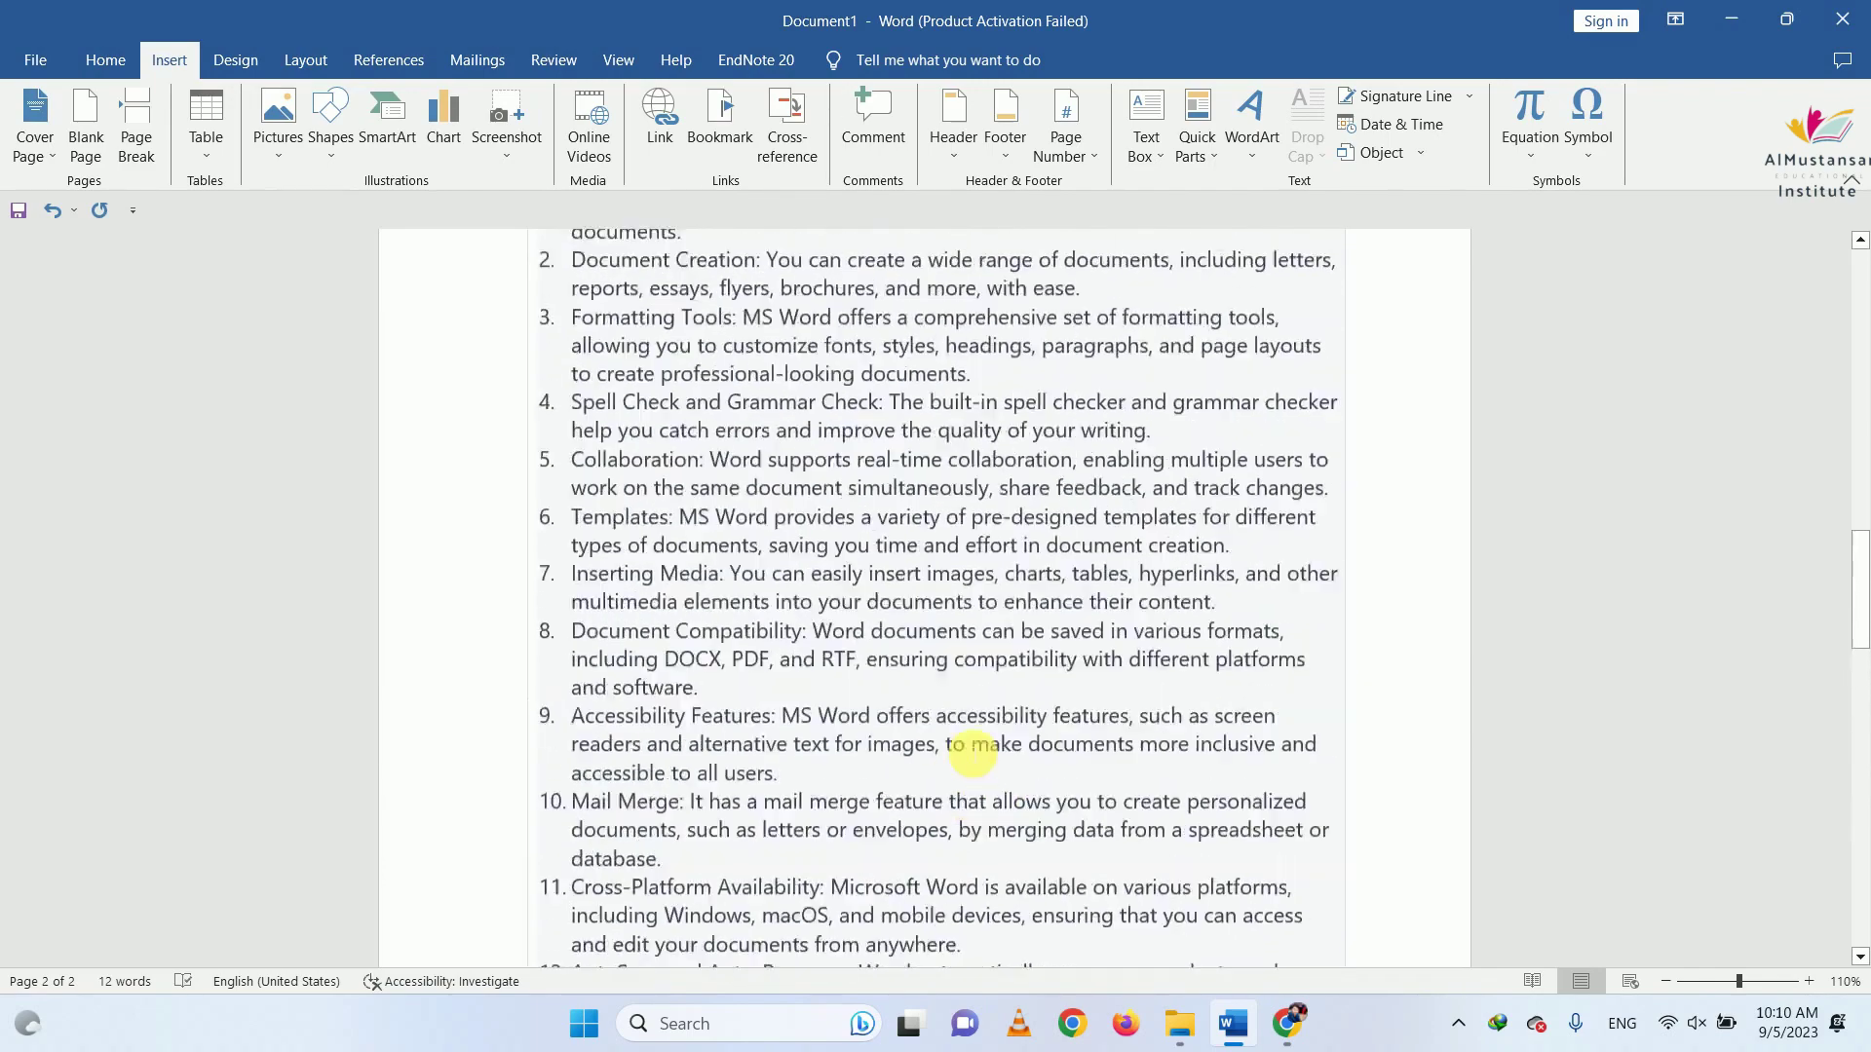
scroll(960, 750, "up", 5)
scroll(955, 746, "up", 4)
scroll(952, 744, "down", 4)
scroll(964, 709, "down", 2)
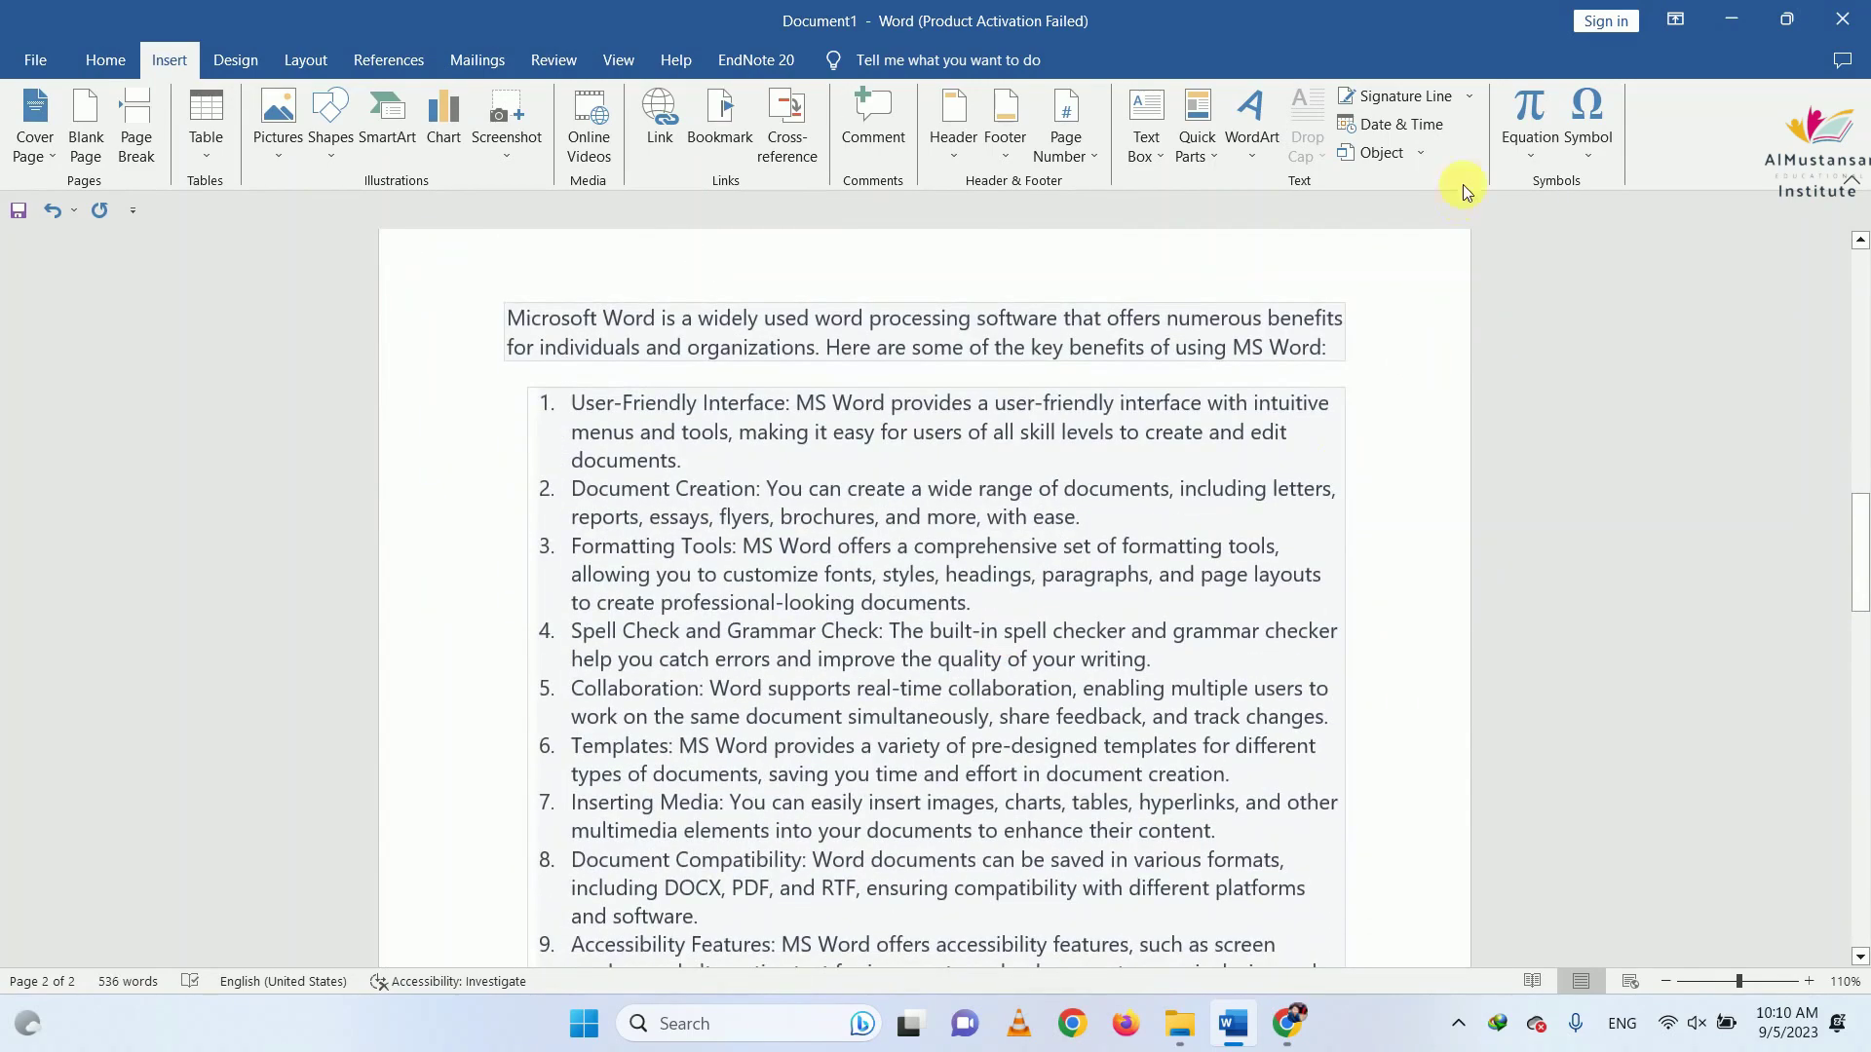
Insert a blank page after the intro line of the benefits text
left_click(1342, 350)
left_click(103, 131)
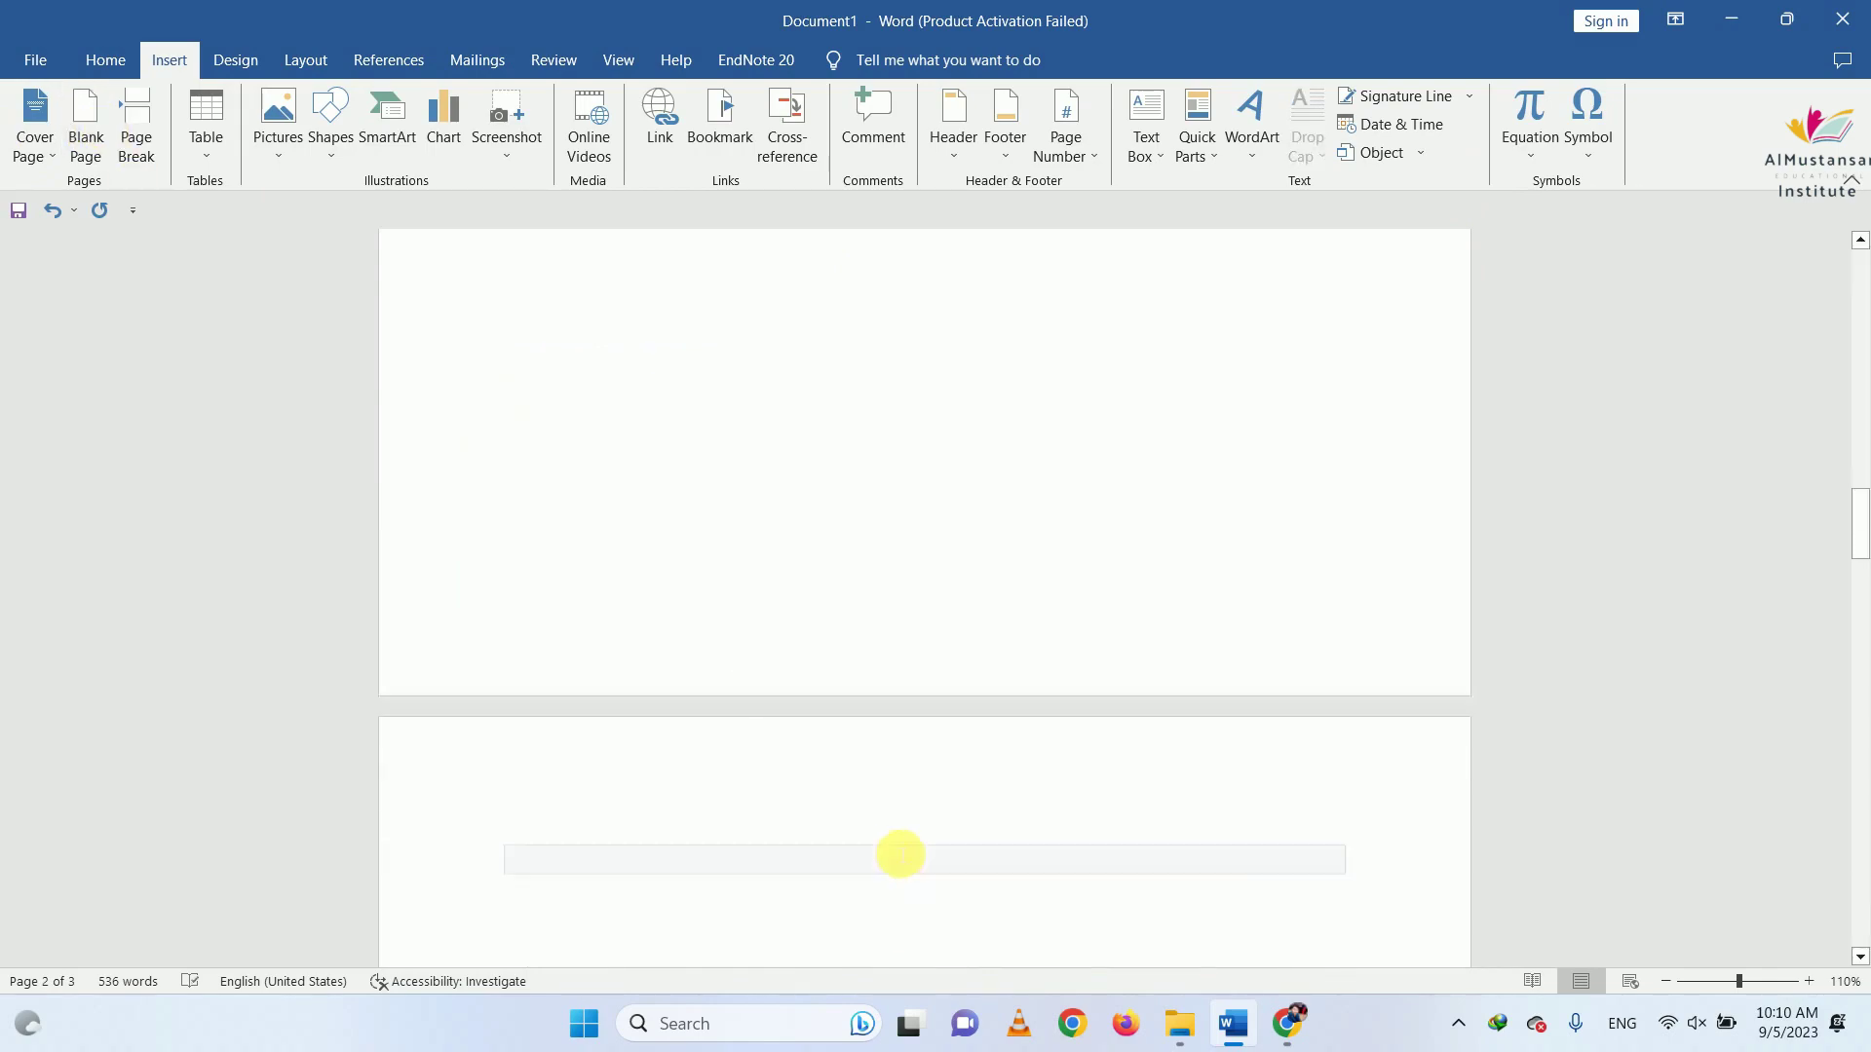
scroll(929, 810, "down", 3)
scroll(981, 764, "down", 5)
scroll(1002, 743, "down", 4)
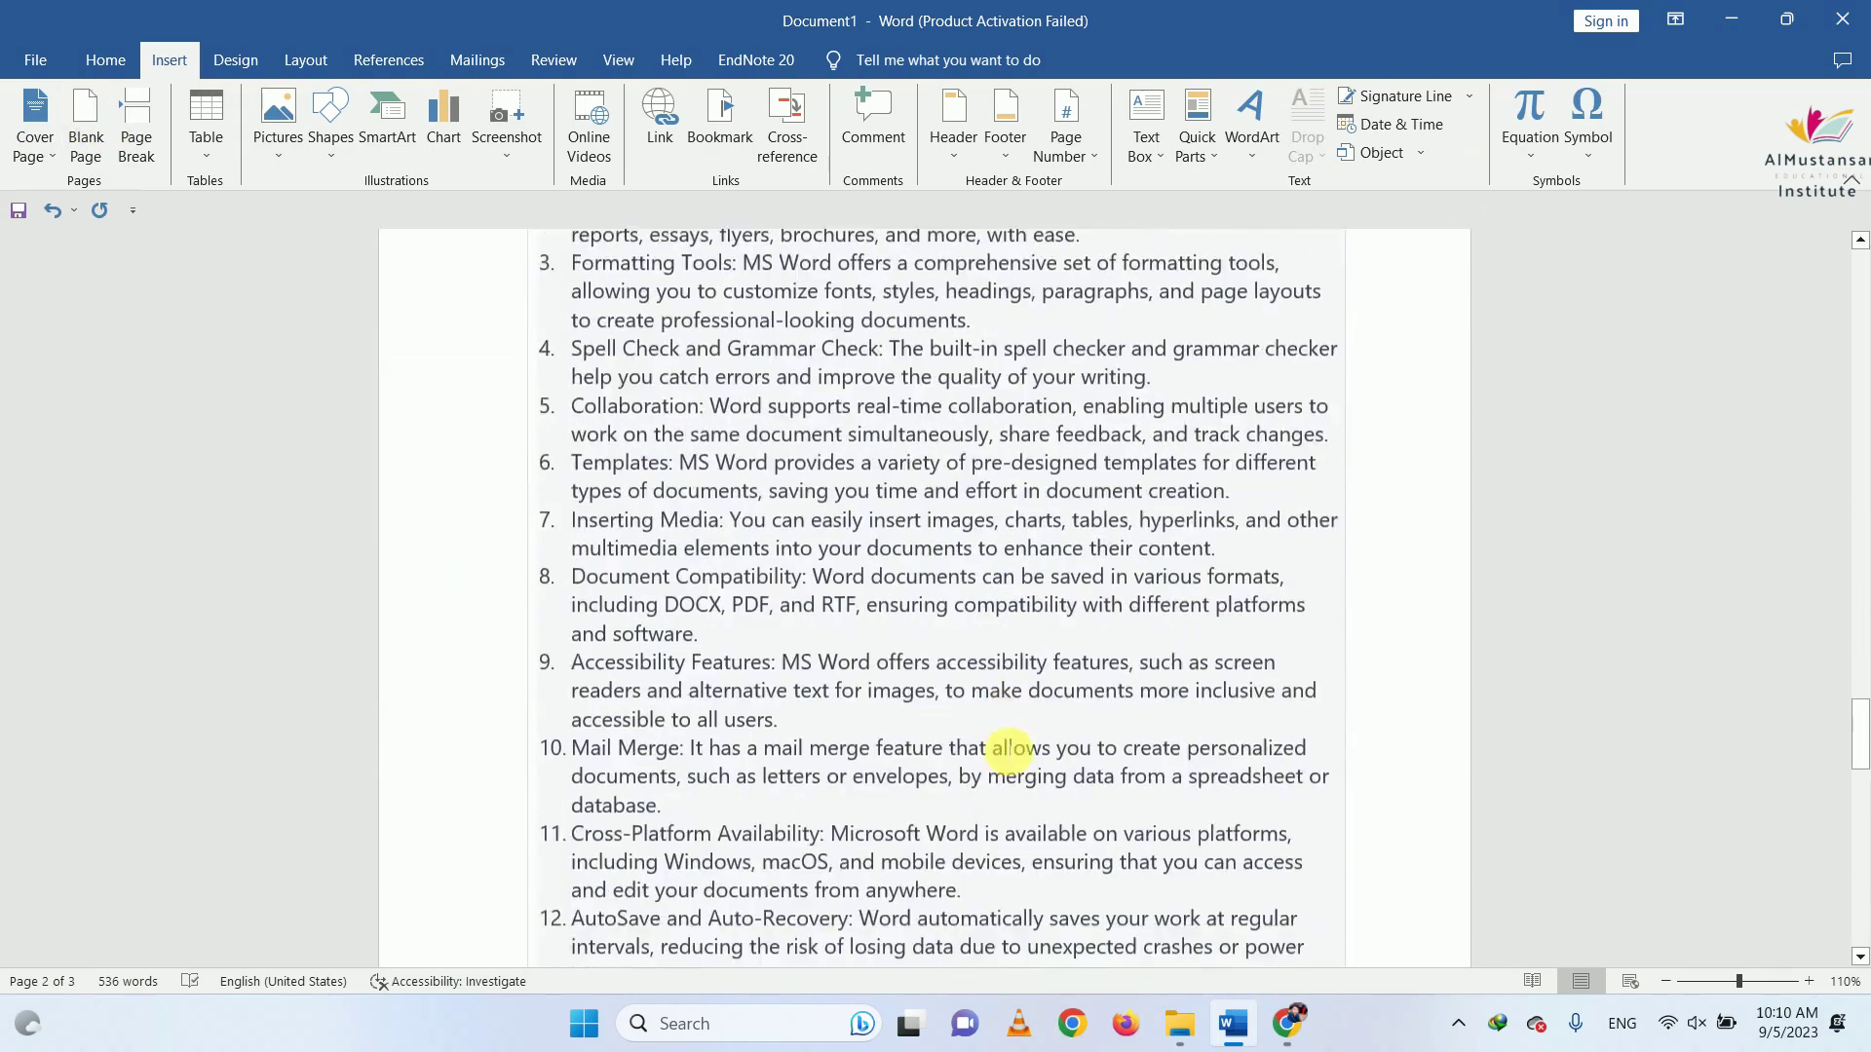
scroll(1007, 751, "down", 3)
scroll(1025, 741, "down", 8)
scroll(1026, 735, "up", 12)
scroll(1023, 733, "up", 4)
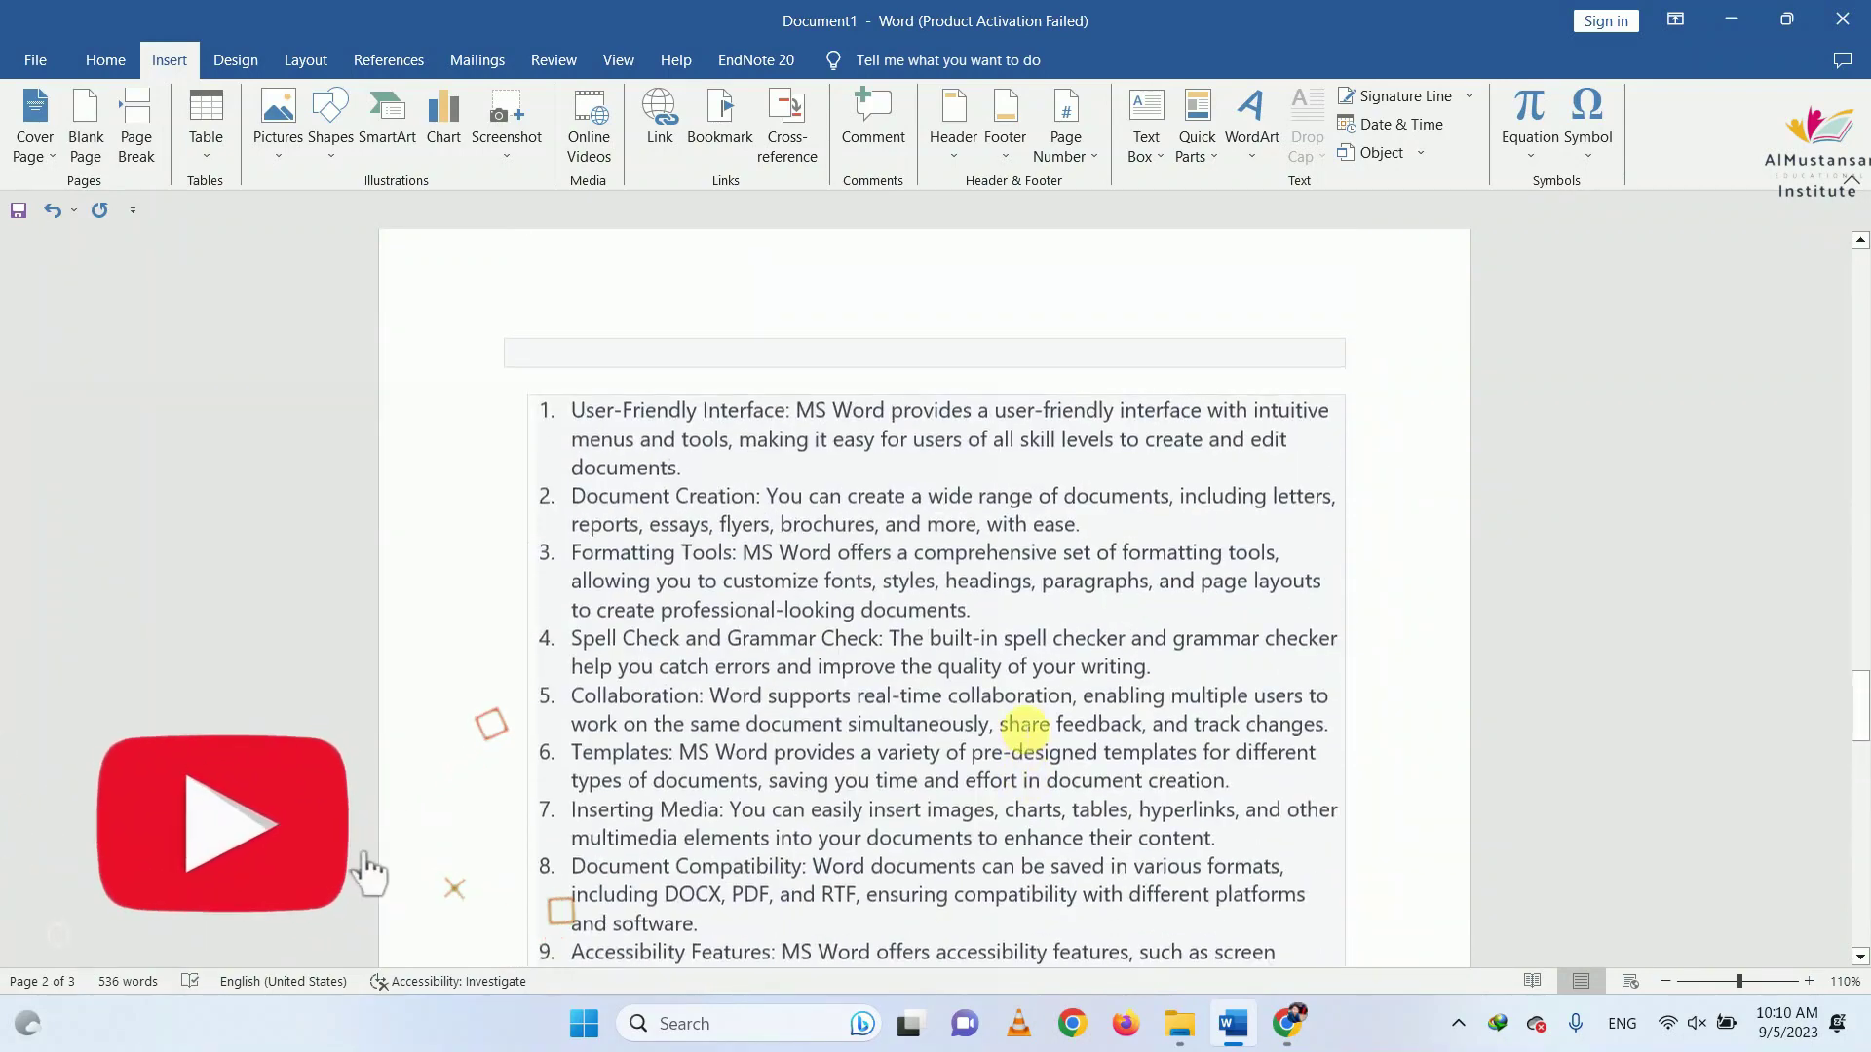
scroll(1021, 729, "up", 8)
scroll(1018, 729, "down", 2)
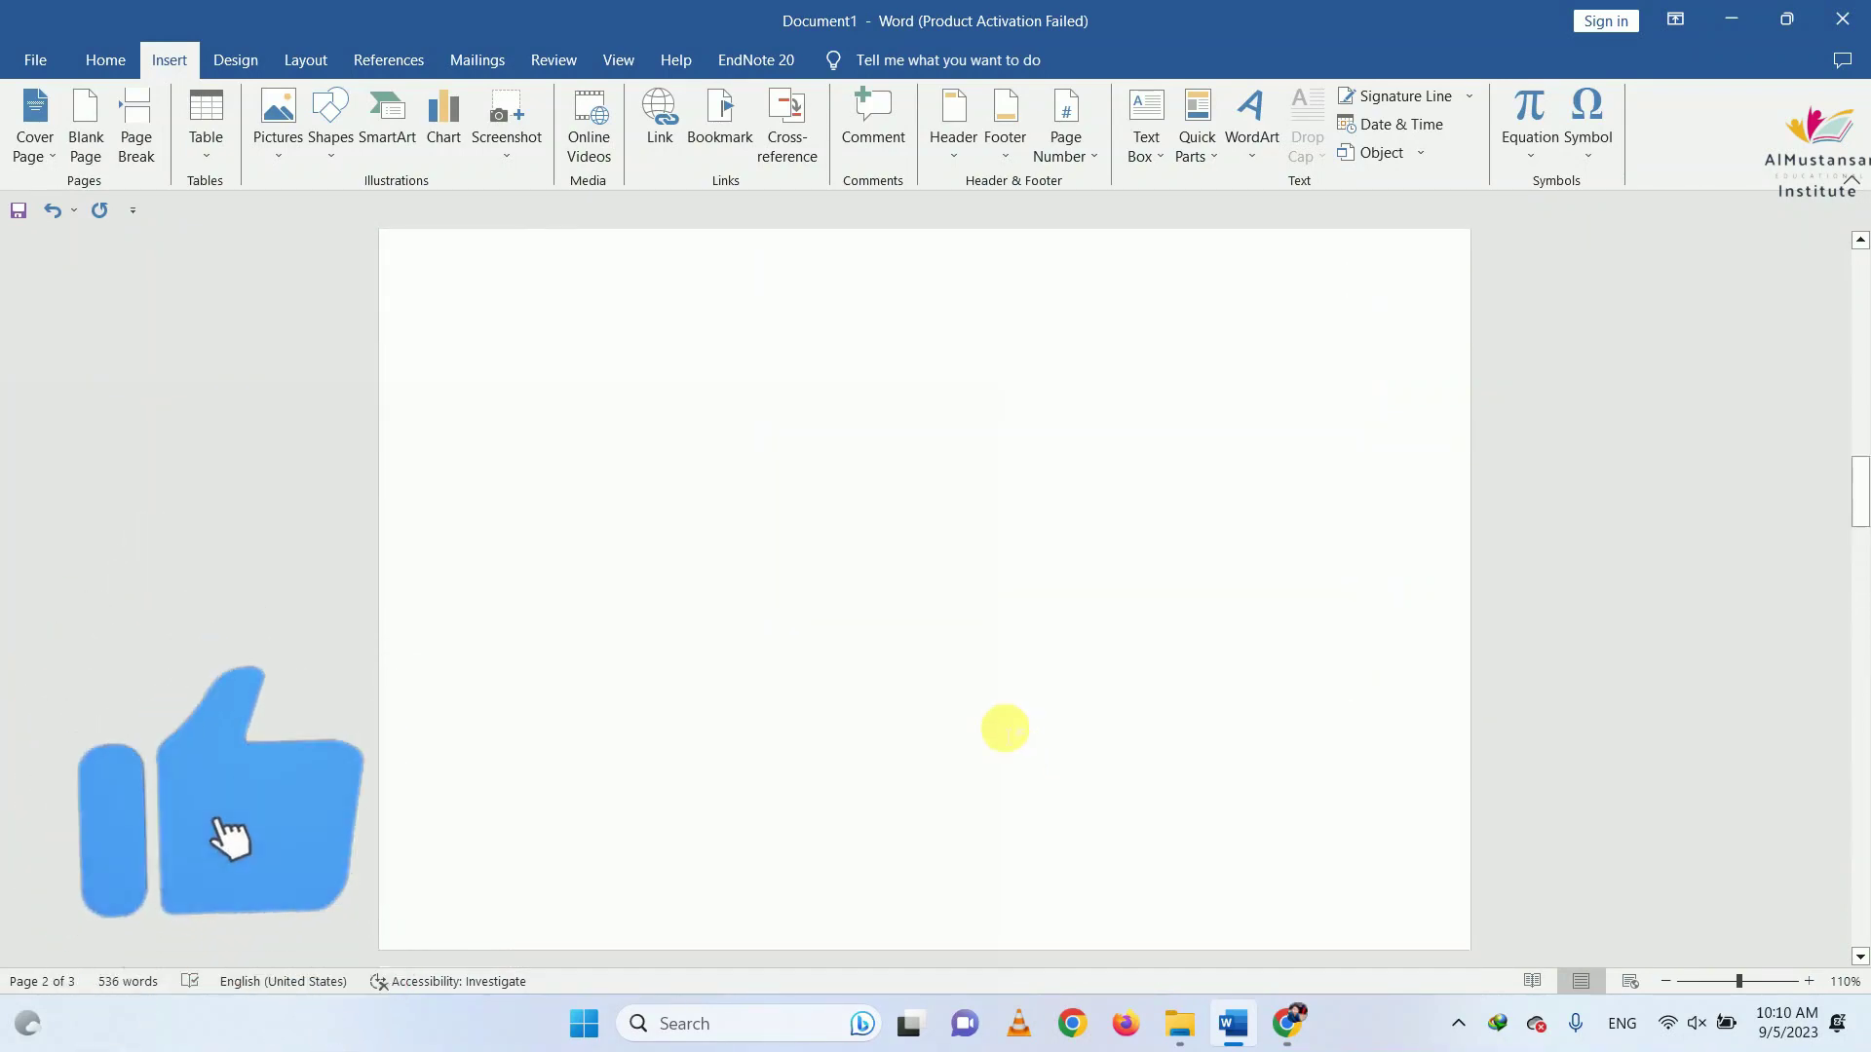
scroll(1006, 729, "down", 2)
scroll(1004, 730, "up", 3)
scroll(1208, 711, "down", 3)
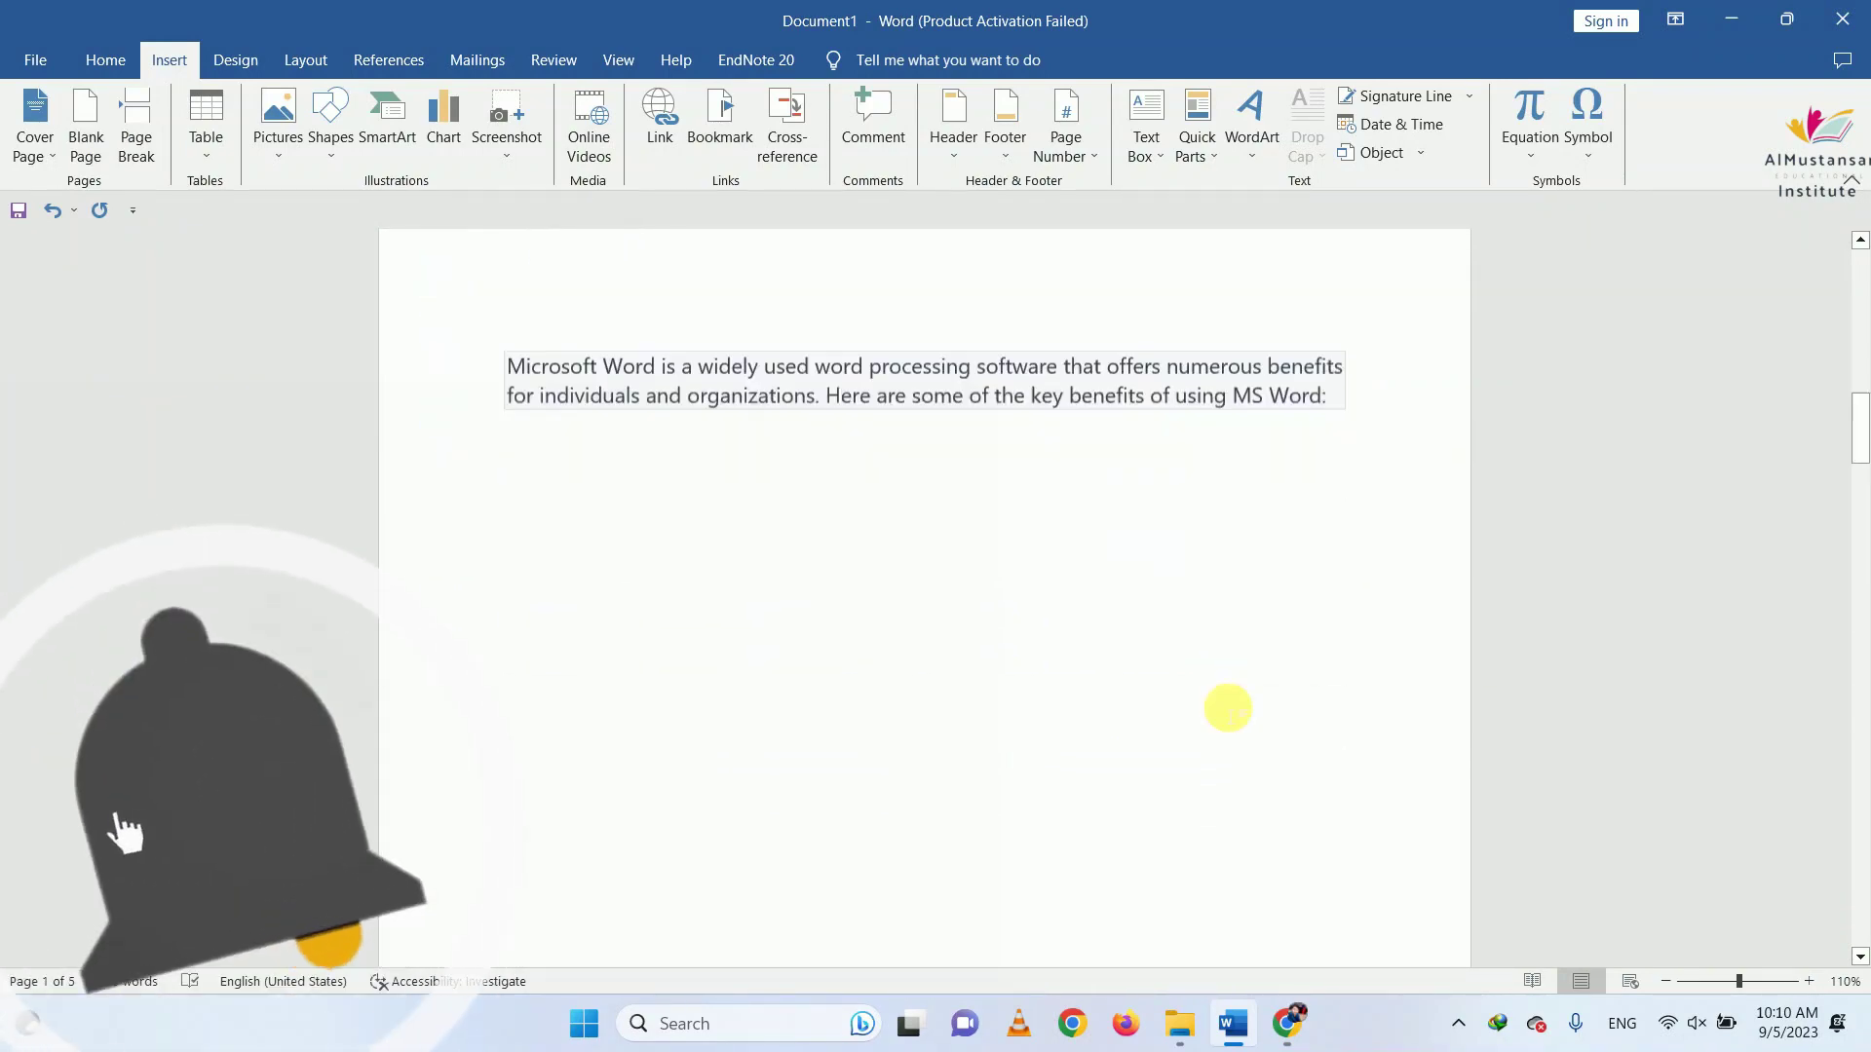
scroll(1225, 711, "down", 3)
scroll(1225, 715, "down", 3)
scroll(1225, 714, "down", 1)
scroll(915, 542, "down", 3)
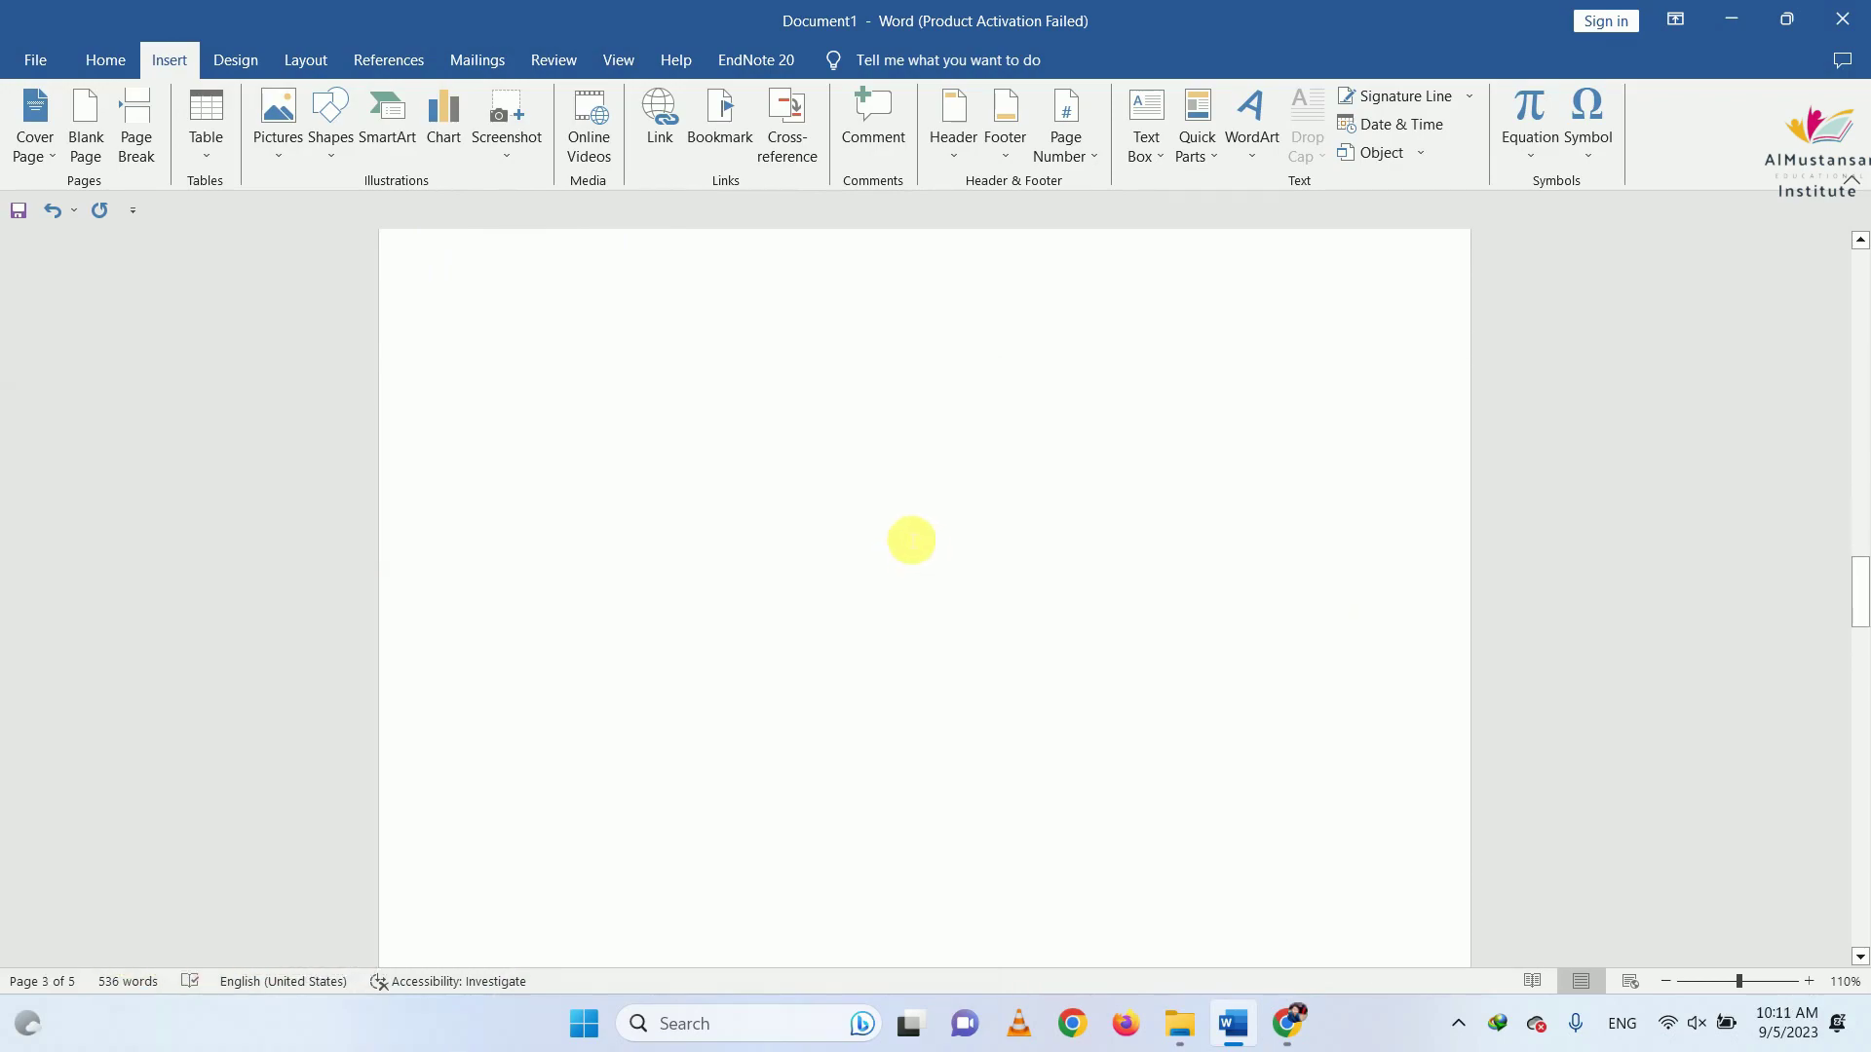
scroll(915, 543, "down", 3)
scroll(915, 542, "down", 4)
scroll(911, 535, "down", 3)
scroll(910, 422, "down", 3)
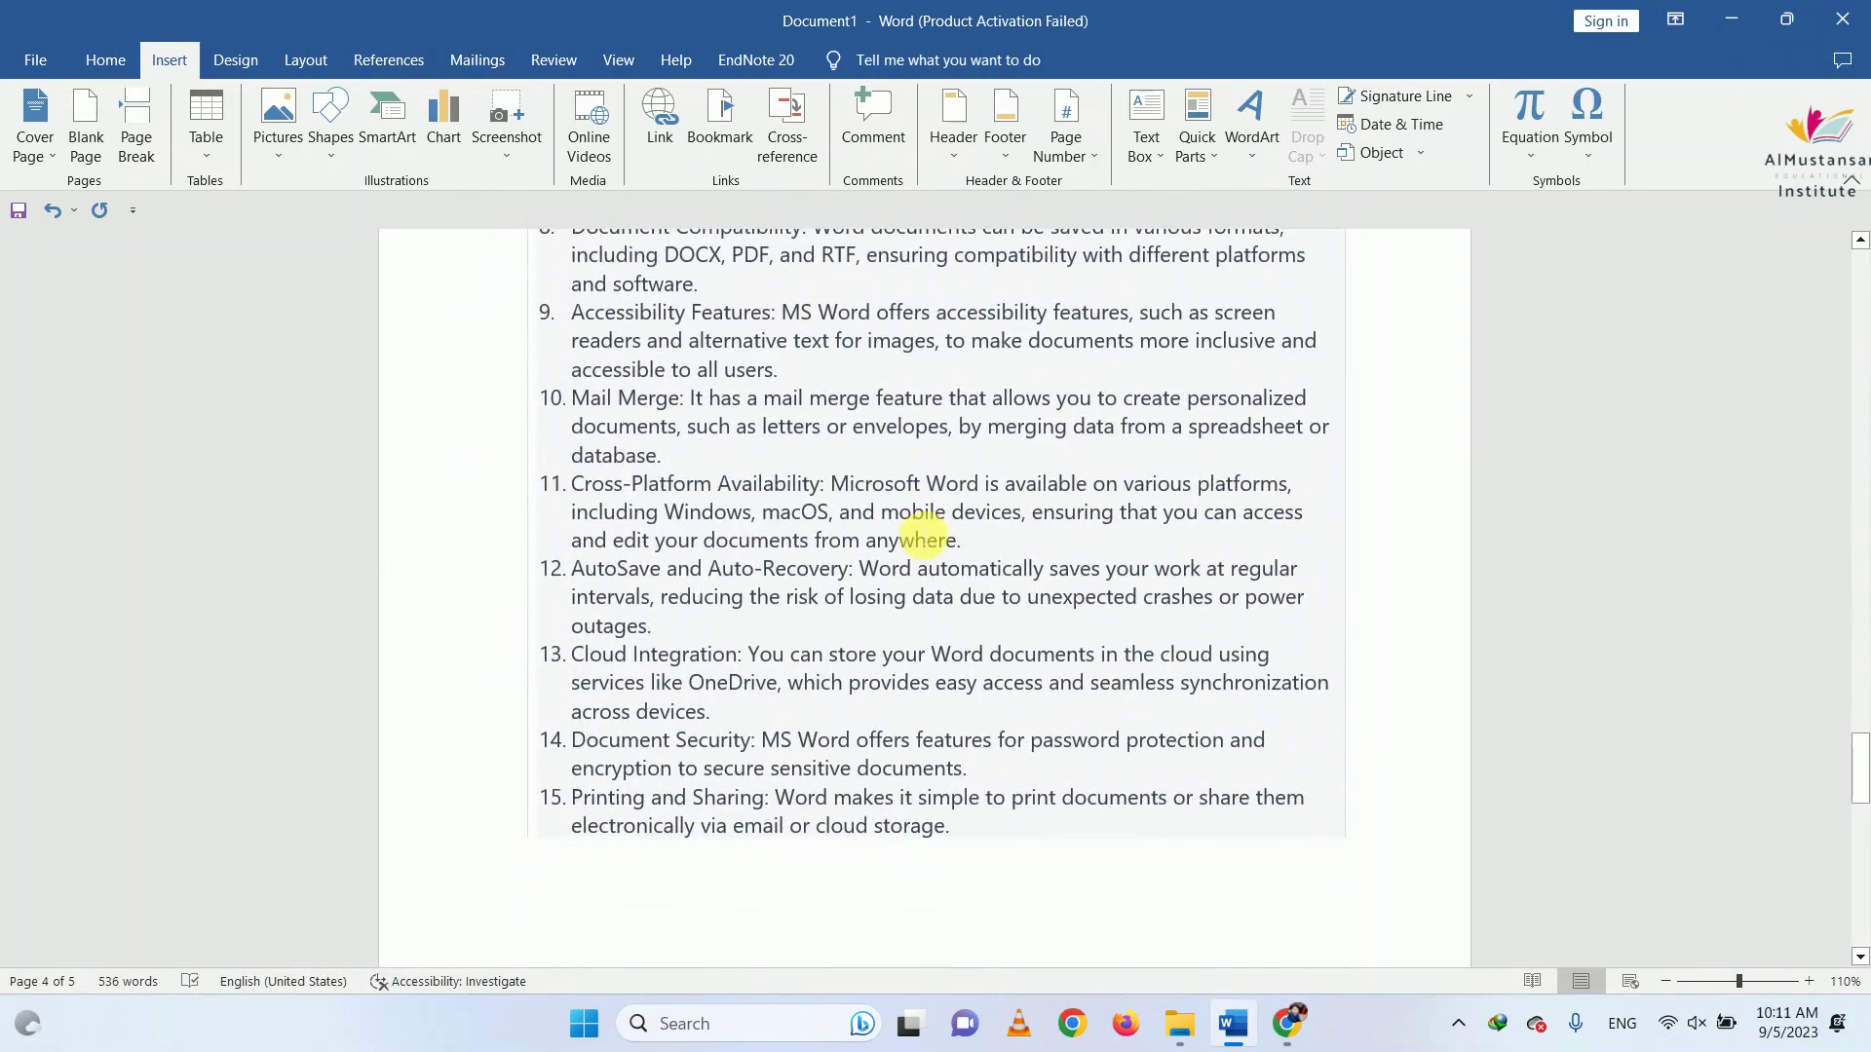
scroll(927, 535, "down", 3)
scroll(924, 535, "down", 3)
scroll(927, 535, "down", 3)
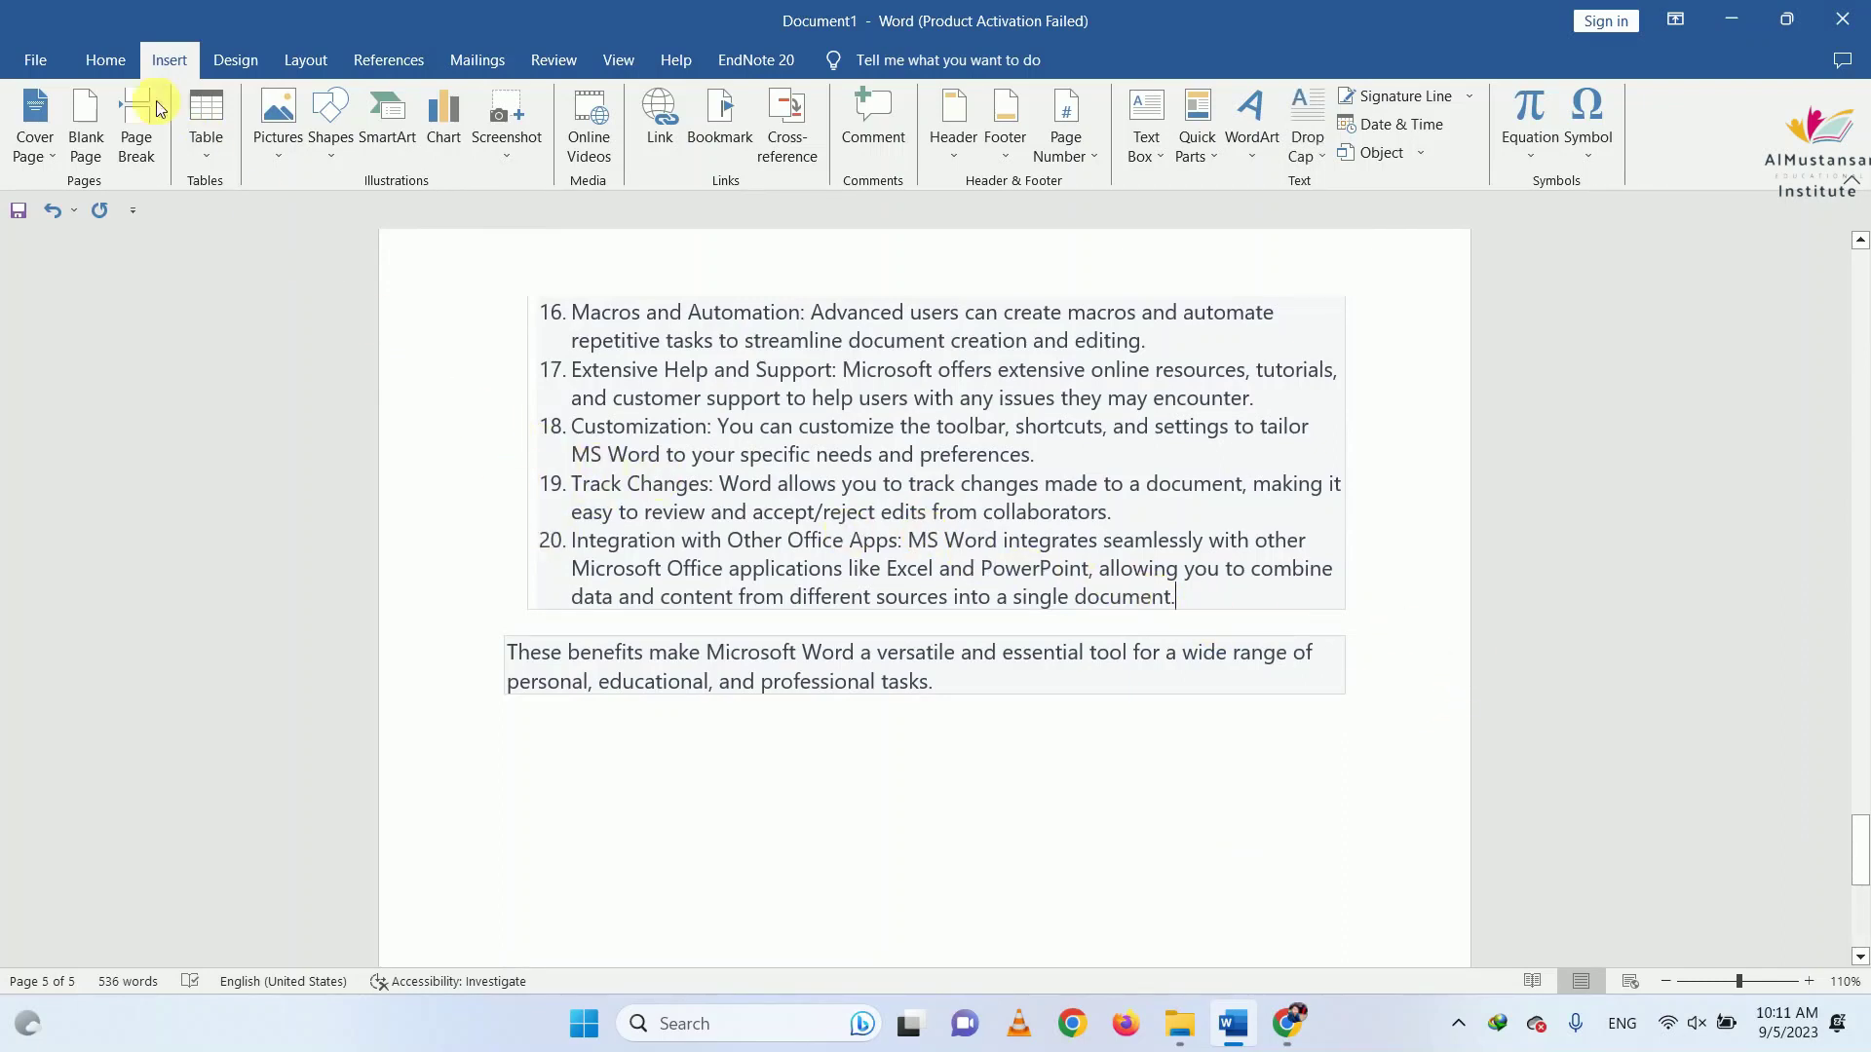
Insert a blank page after list item 20, pushing the closing sentence onto a new page
left_click(110, 114)
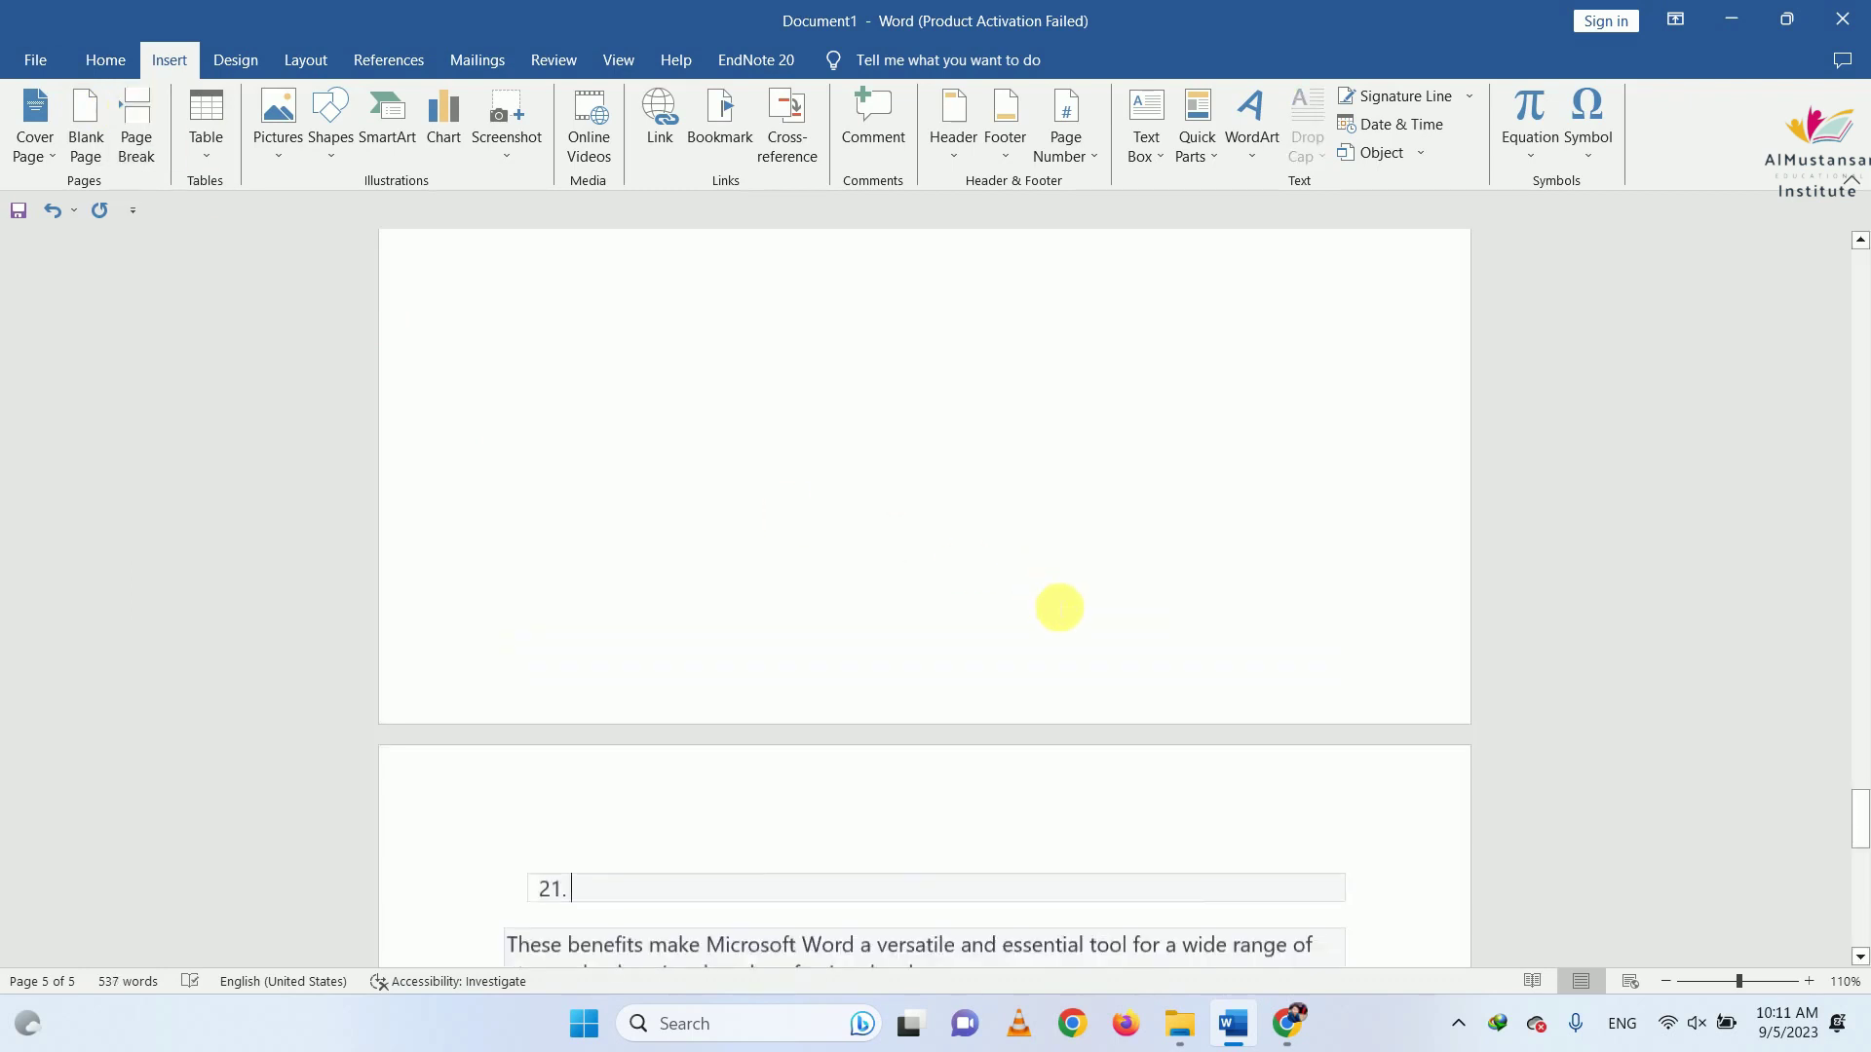
scroll(1083, 620, "down", 5)
scroll(1083, 620, "down", 4)
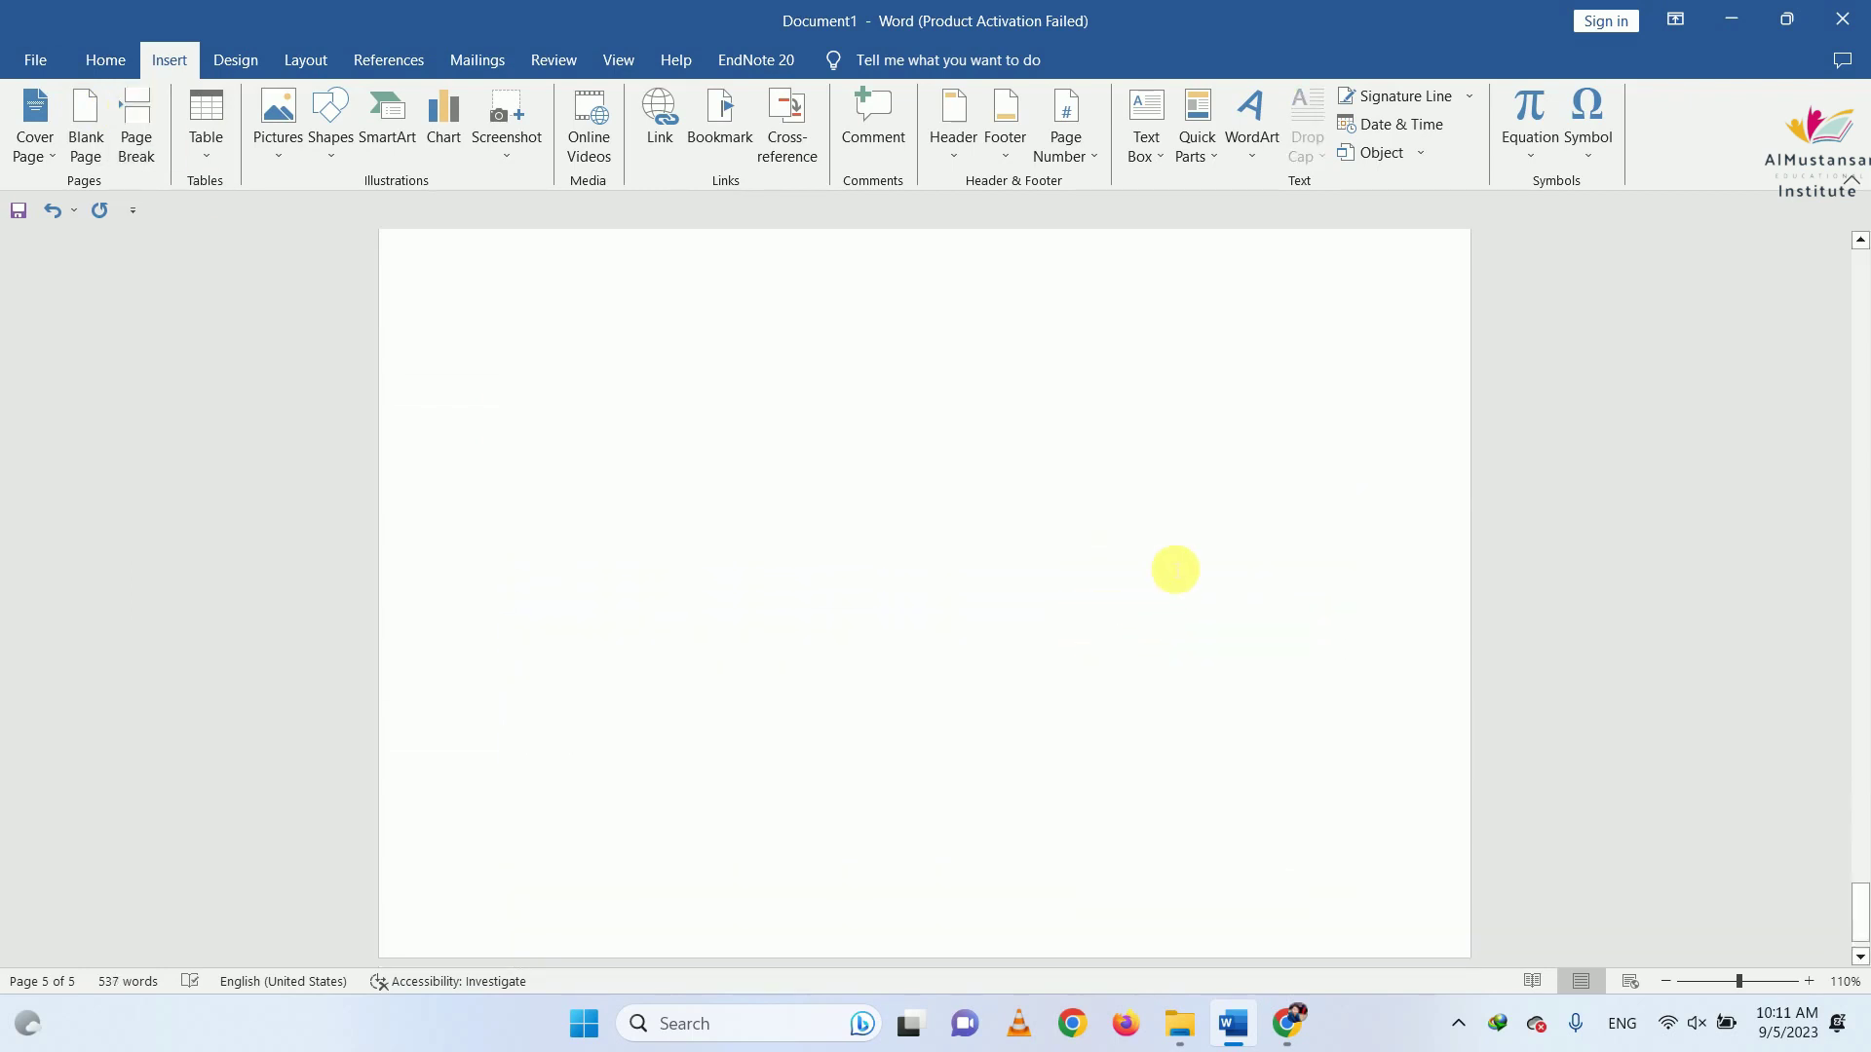
scroll(1182, 577, "up", 2)
scroll(1182, 577, "up", 5)
scroll(865, 594, "up", 5)
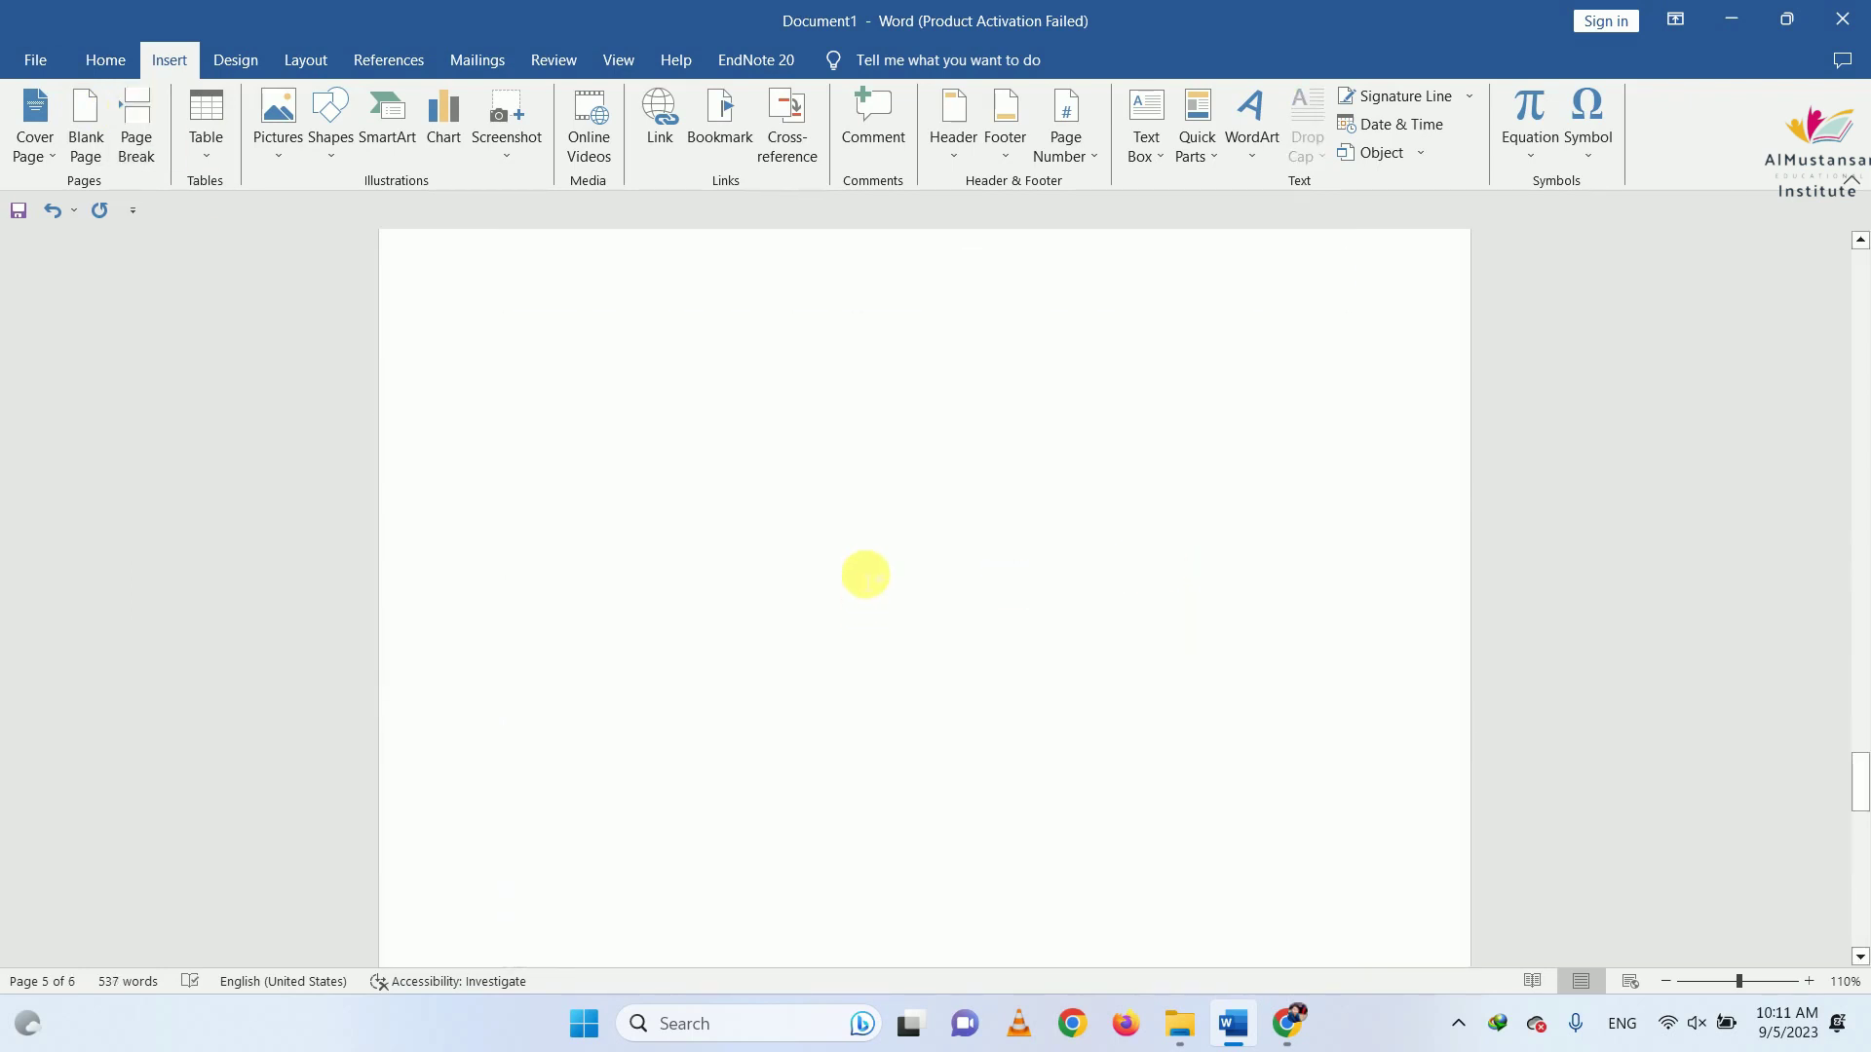
scroll(865, 575, "up", 5)
scroll(865, 575, "up", 2)
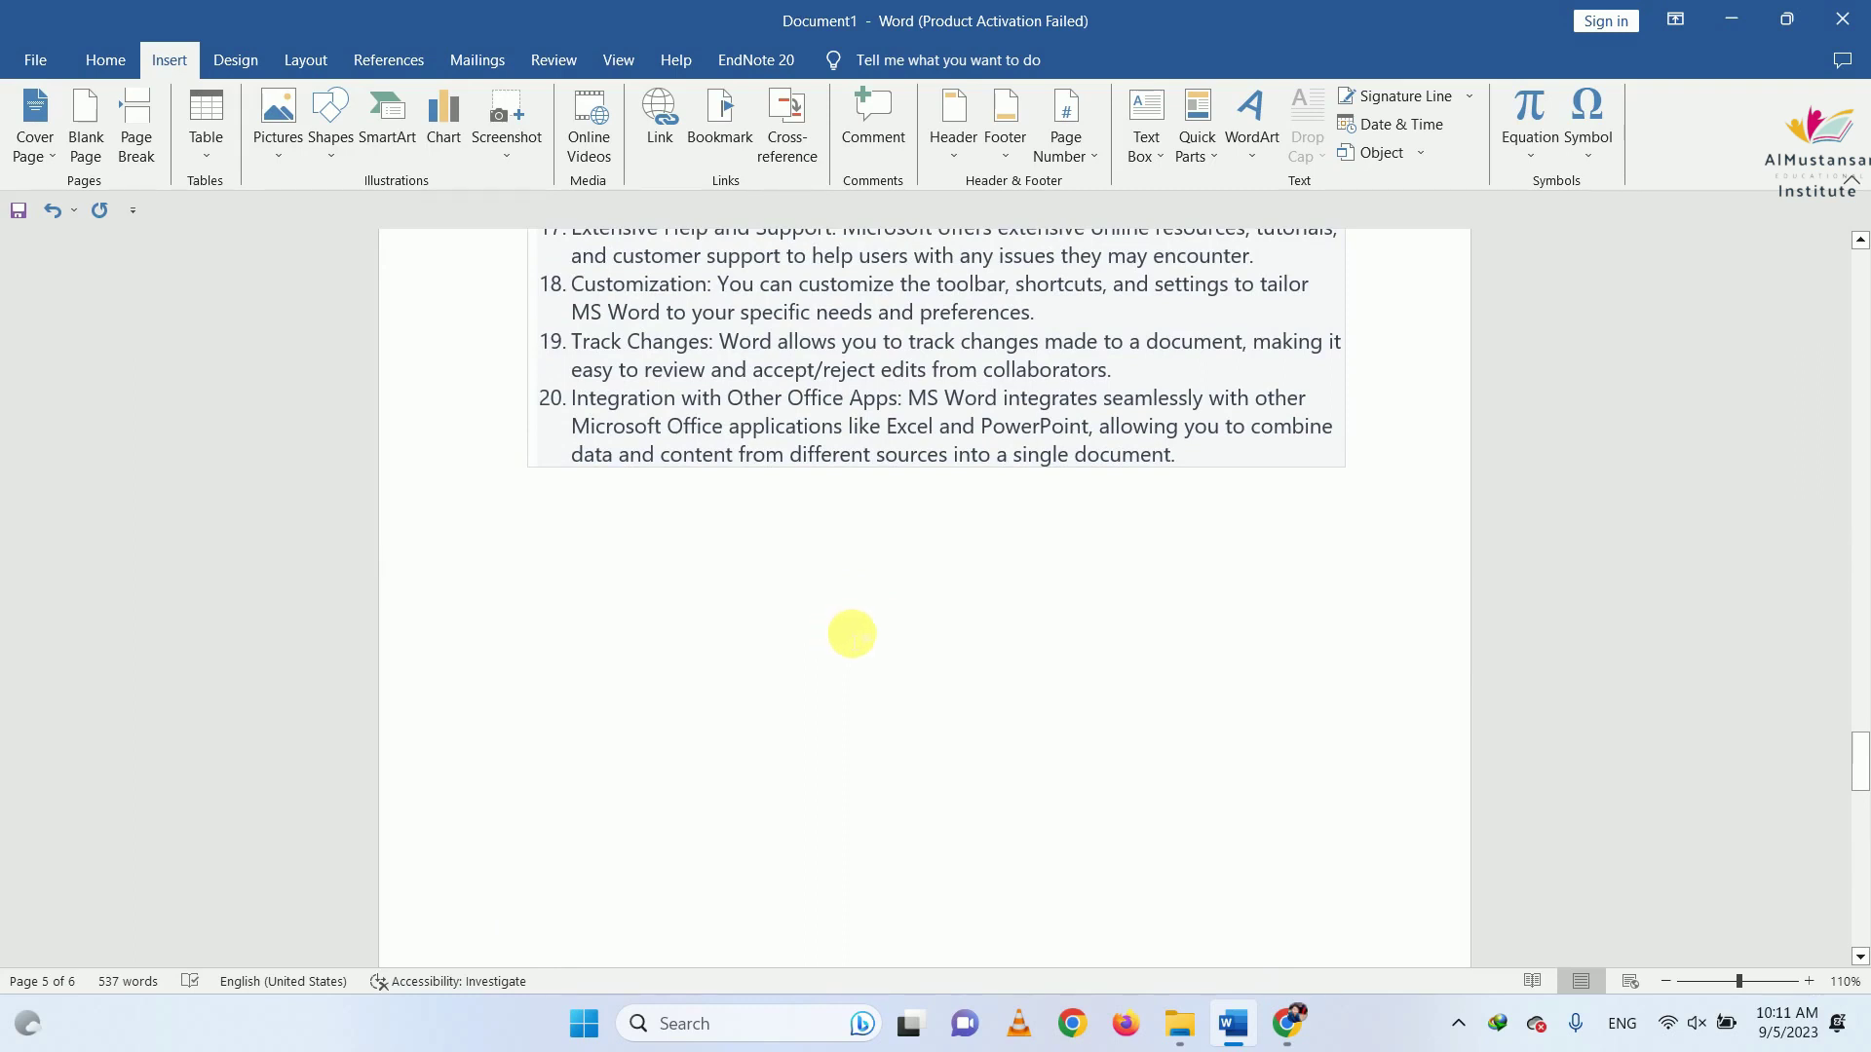
scroll(1040, 648, "down", 1)
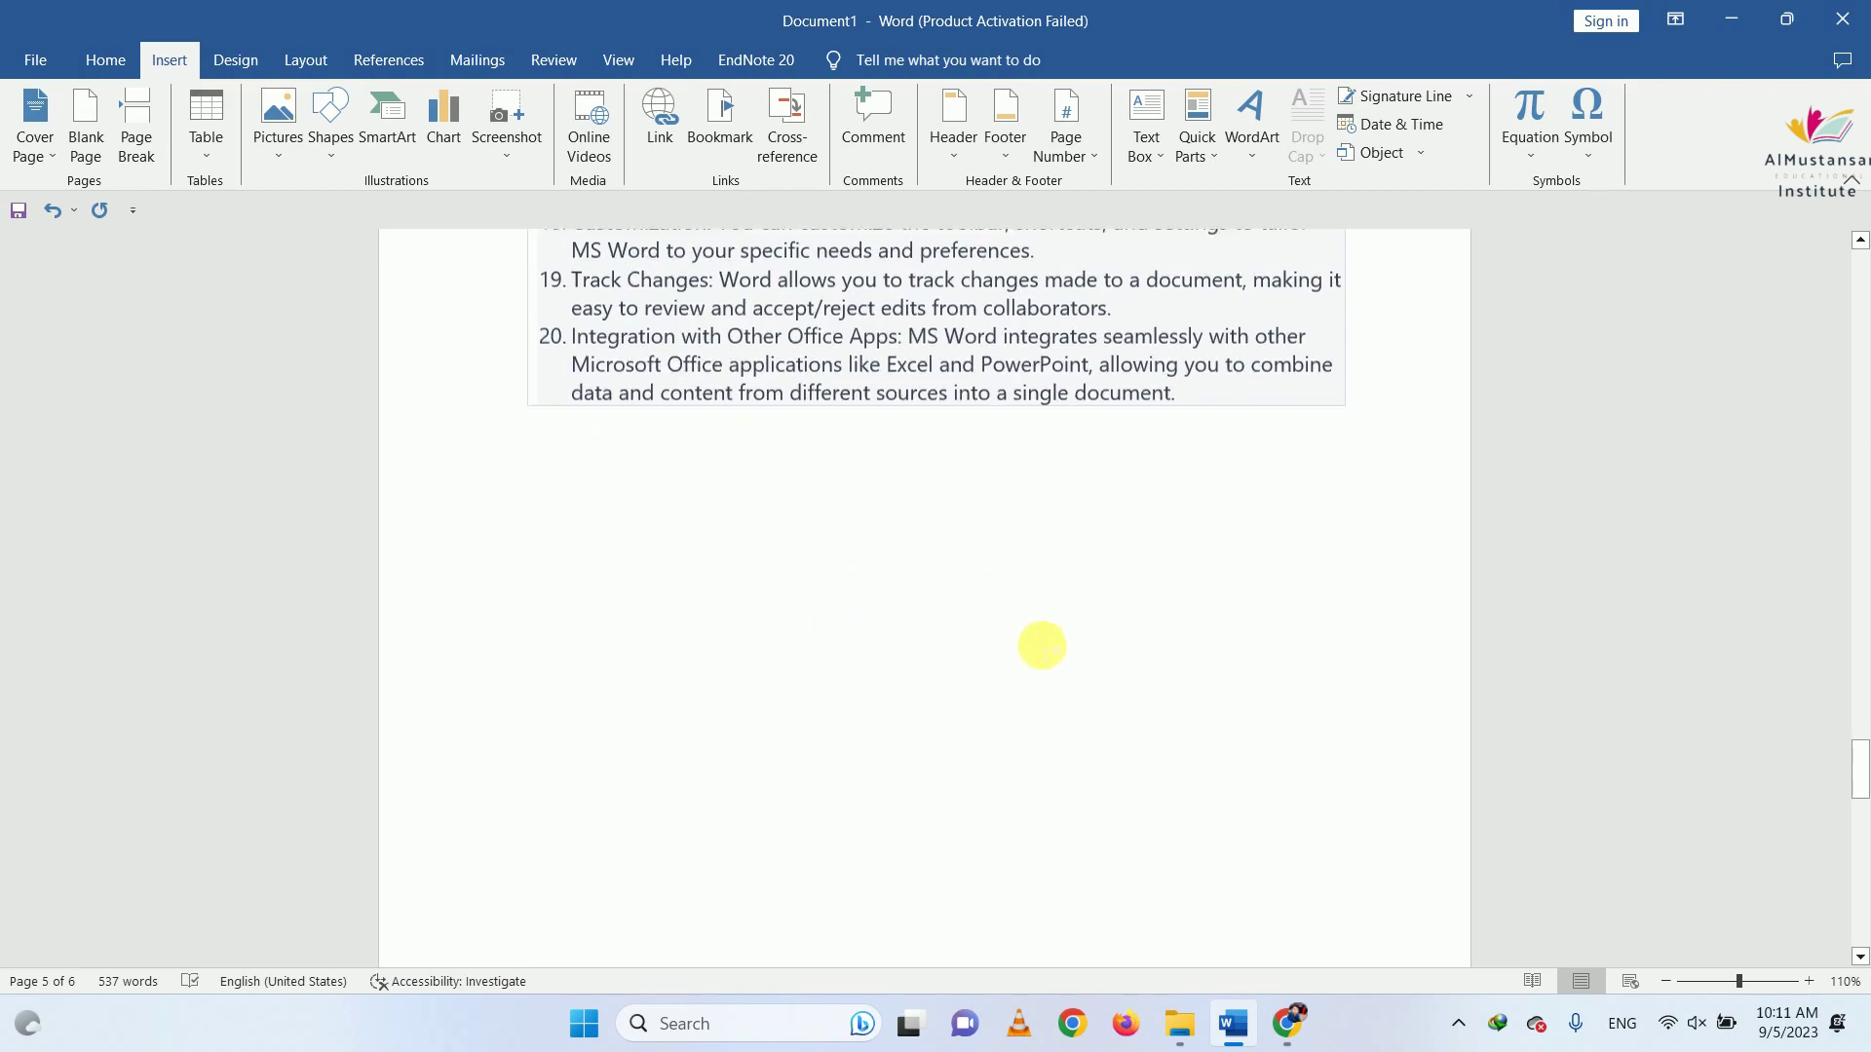
scroll(1072, 656, "down", 3)
scroll(1087, 663, "down", 2)
scroll(1086, 663, "down", 2)
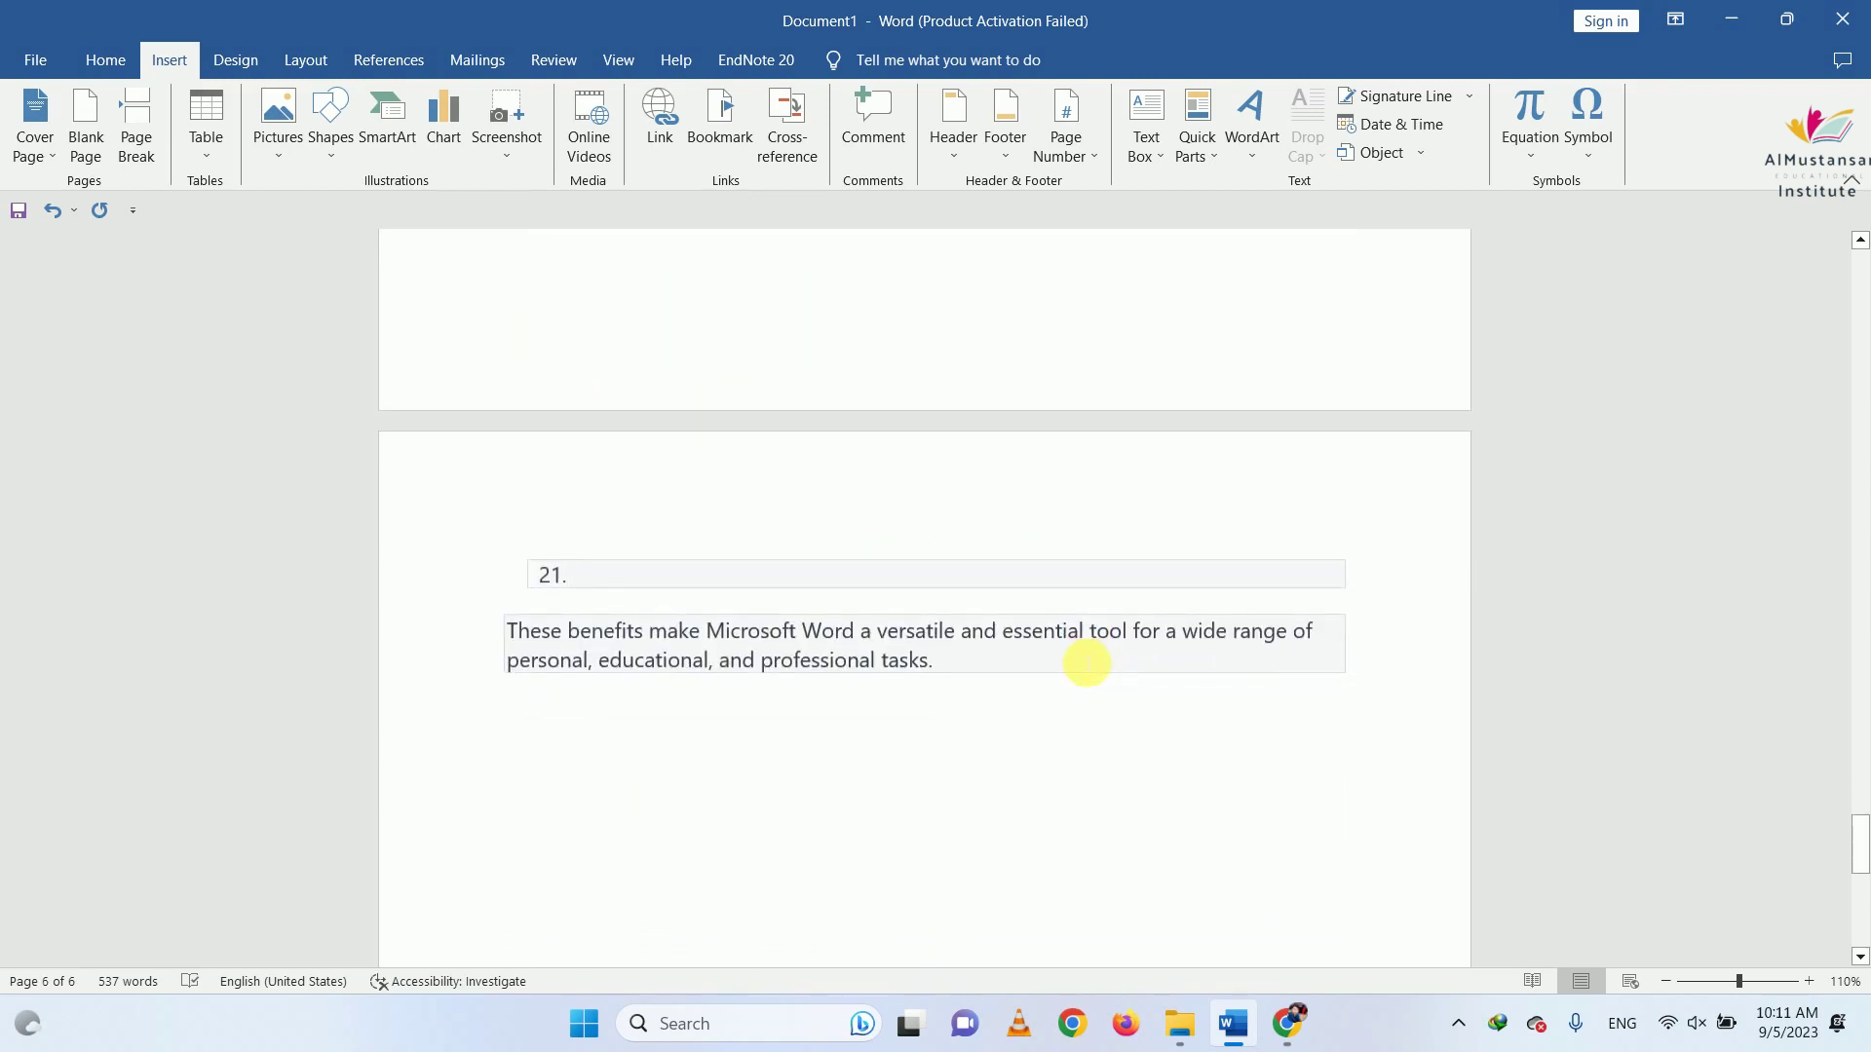
scroll(1088, 659, "down", 2)
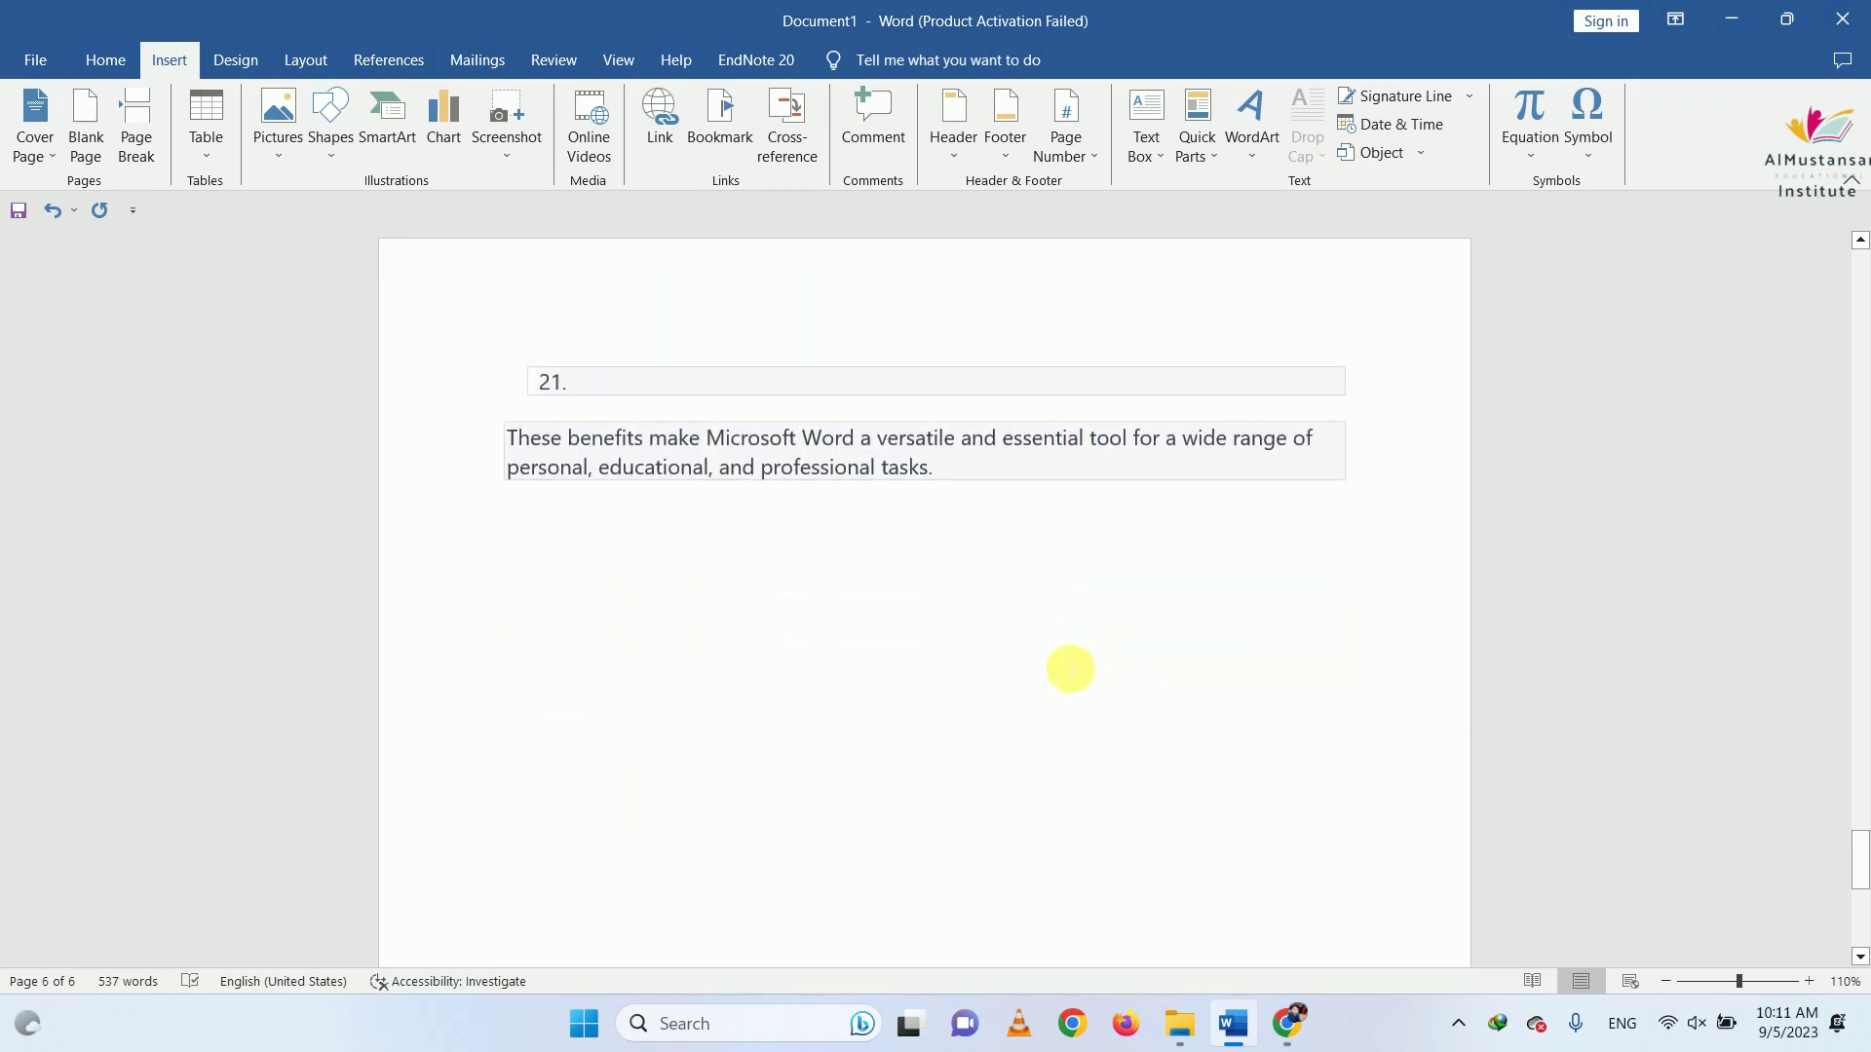
scroll(1089, 601, "up", 2)
scroll(1093, 598, "up", 4)
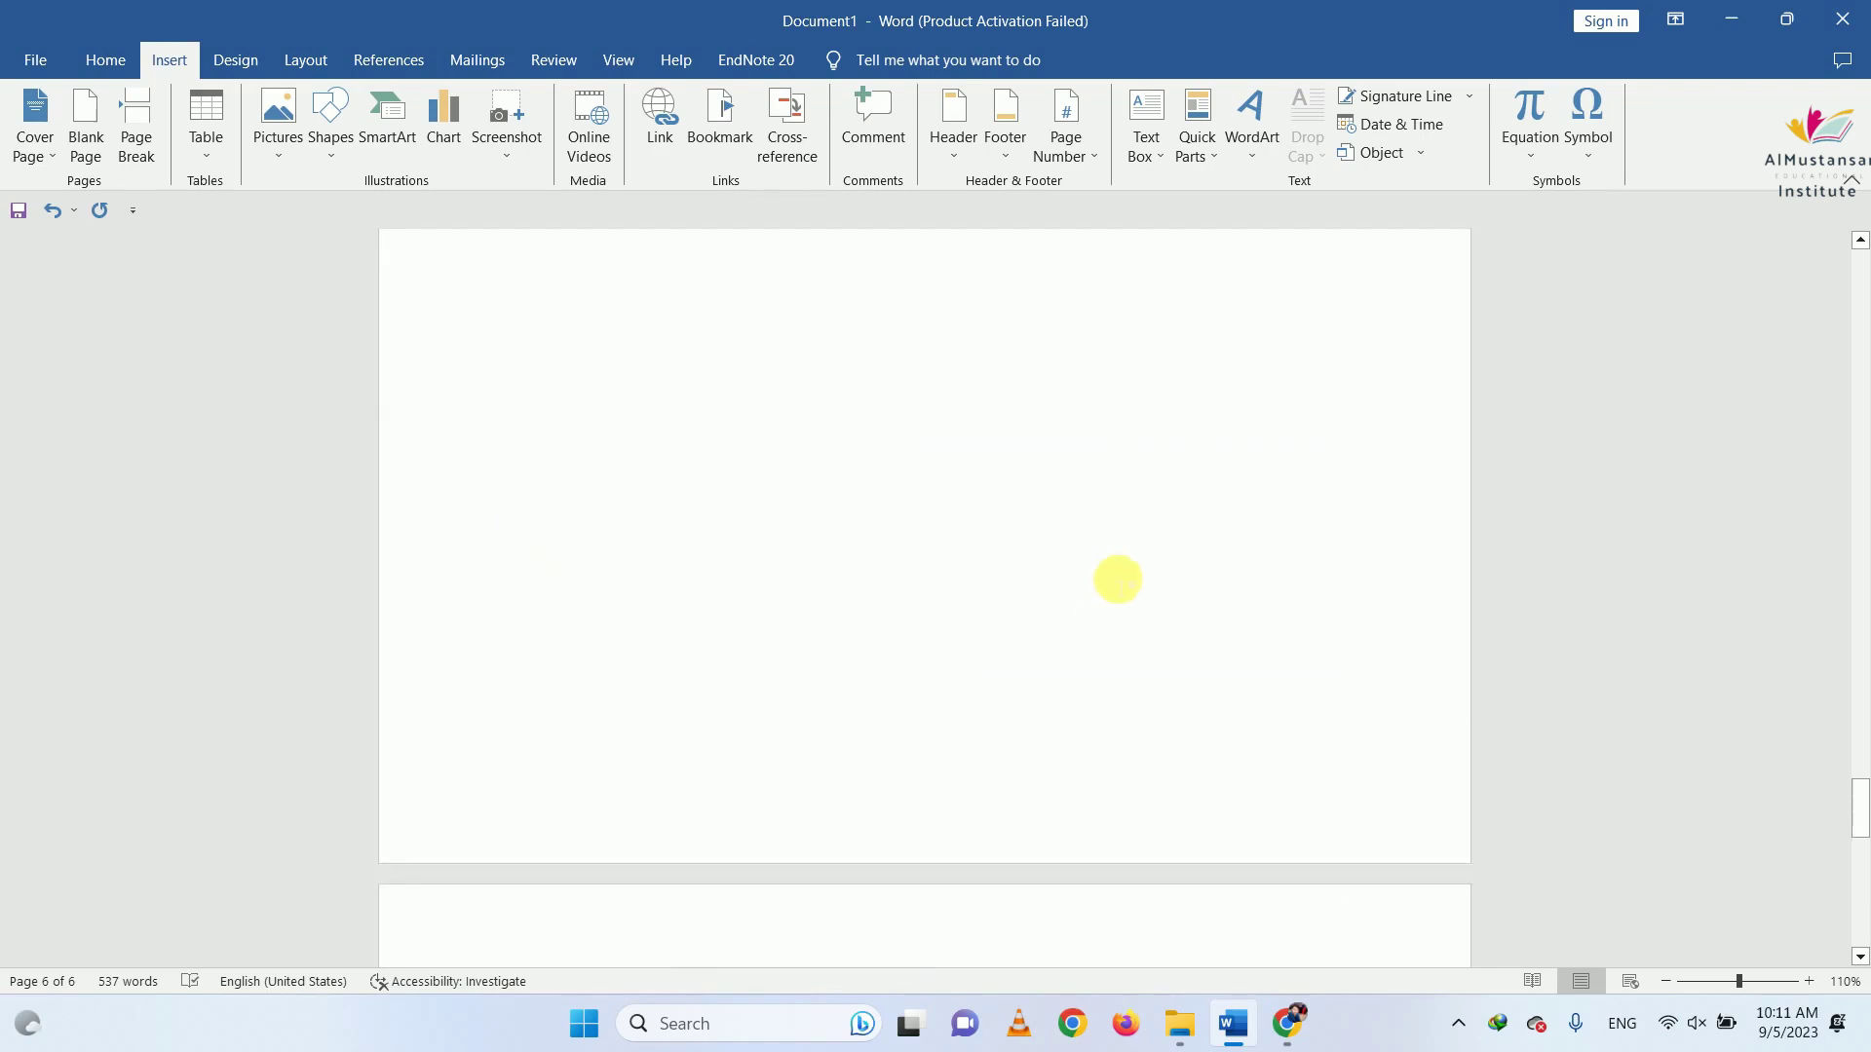
scroll(1101, 585, "up", 3)
scroll(1111, 585, "up", 1)
scroll(1125, 585, "up", 4)
scroll(1127, 471, "up", 2)
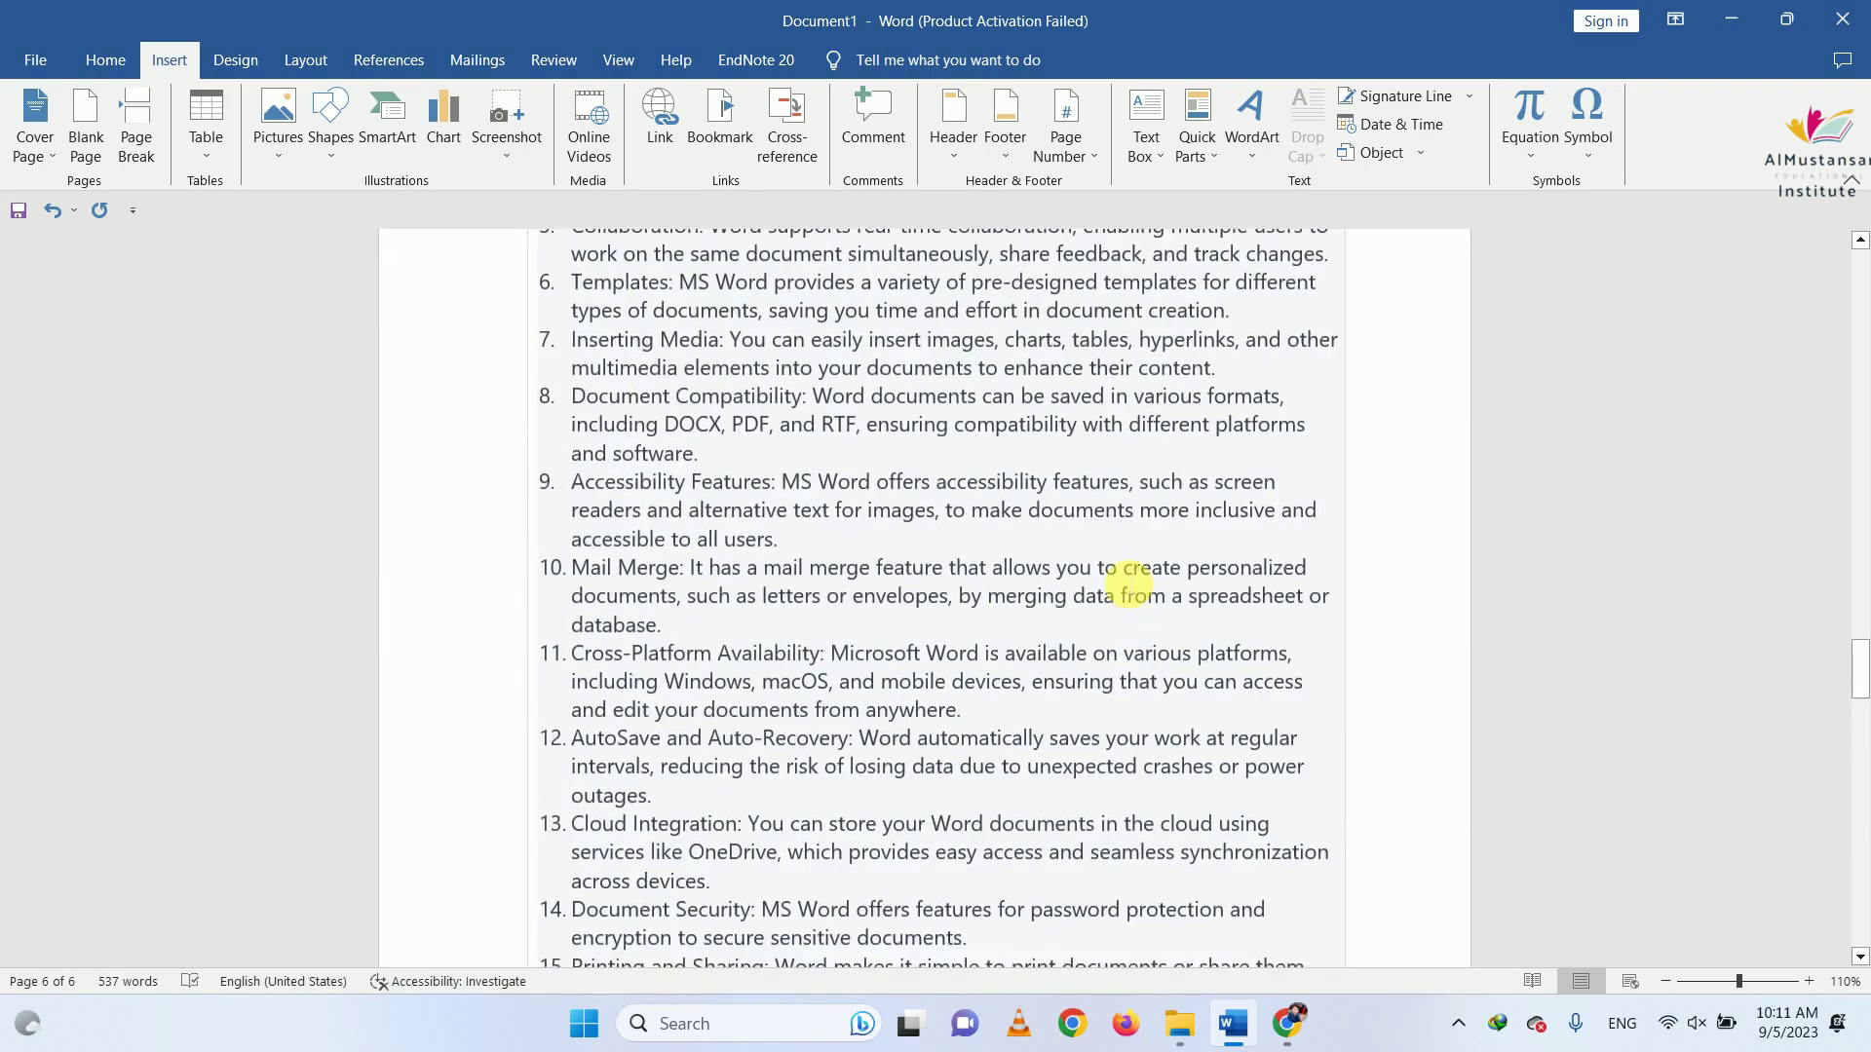
scroll(1128, 534, "up", 5)
scroll(1127, 534, "down", 4)
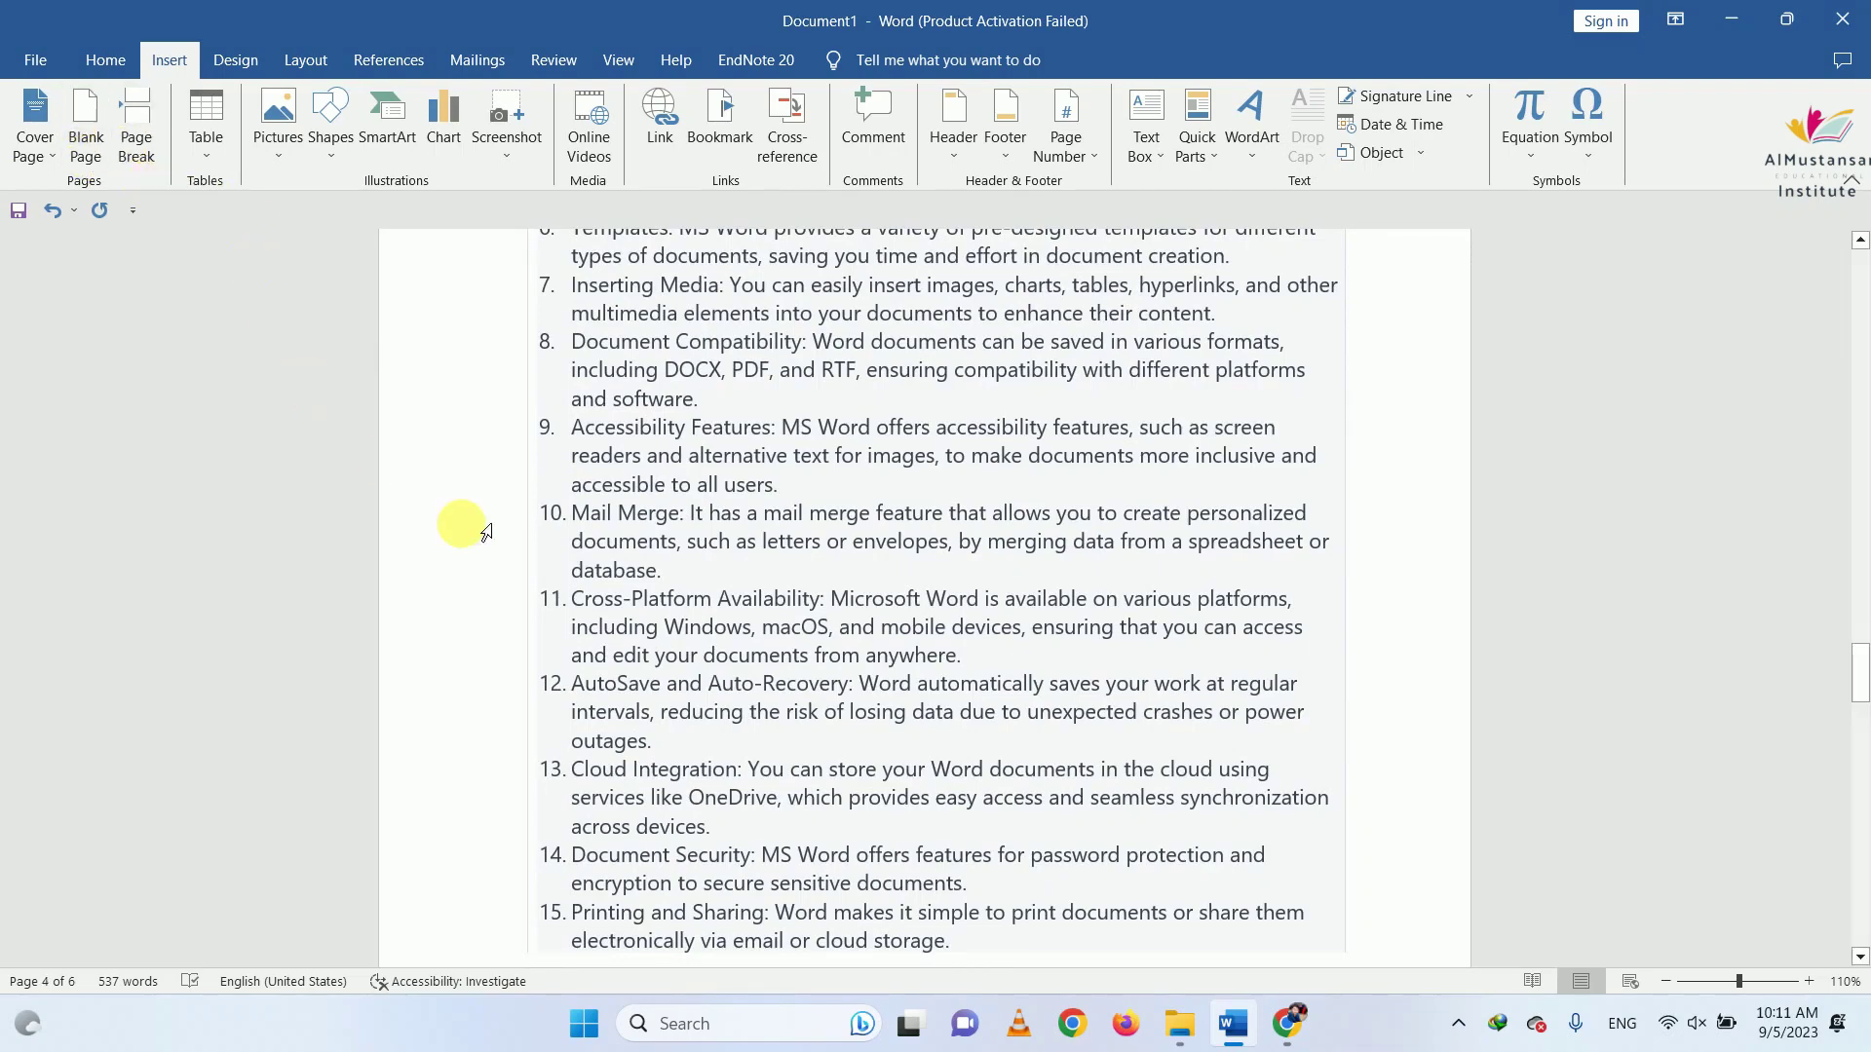
Review the later pages and undo the most recent edit
scroll(870, 622, "down", 3)
scroll(895, 636, "down", 6)
scroll(894, 636, "down", 5)
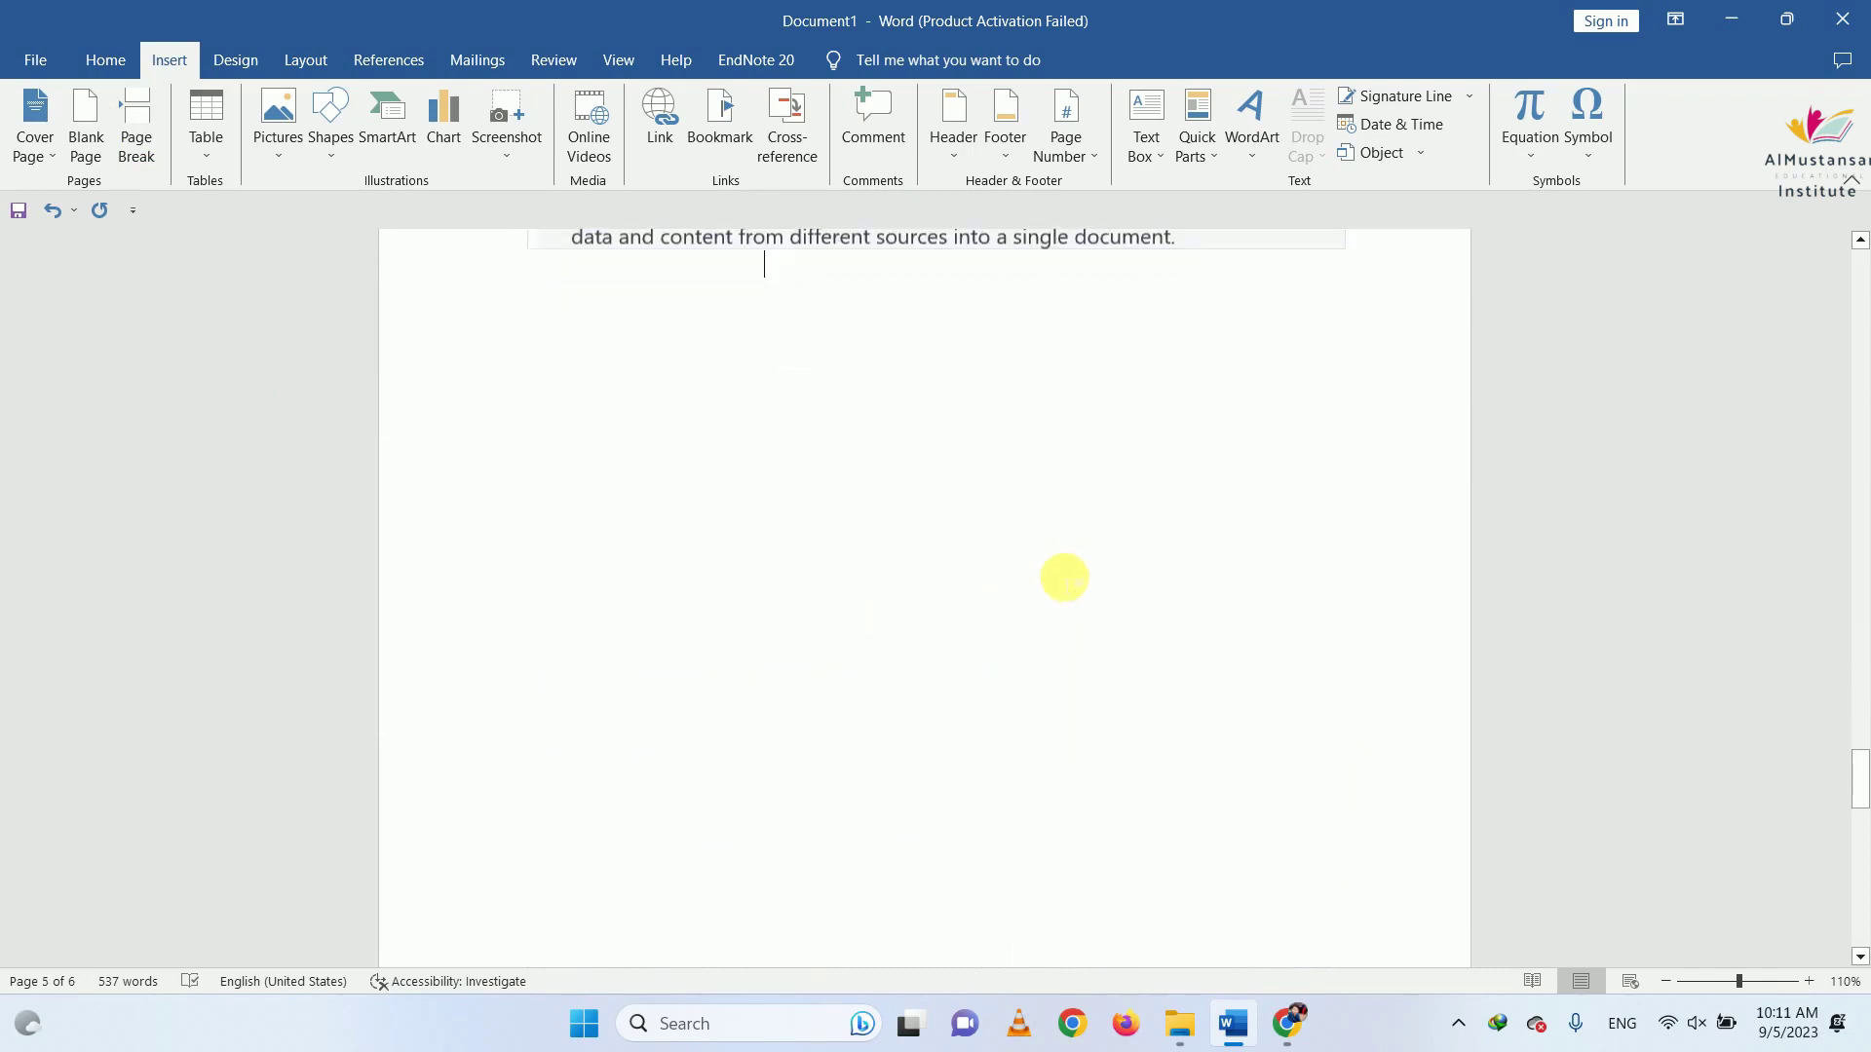
scroll(1049, 568, "down", 5)
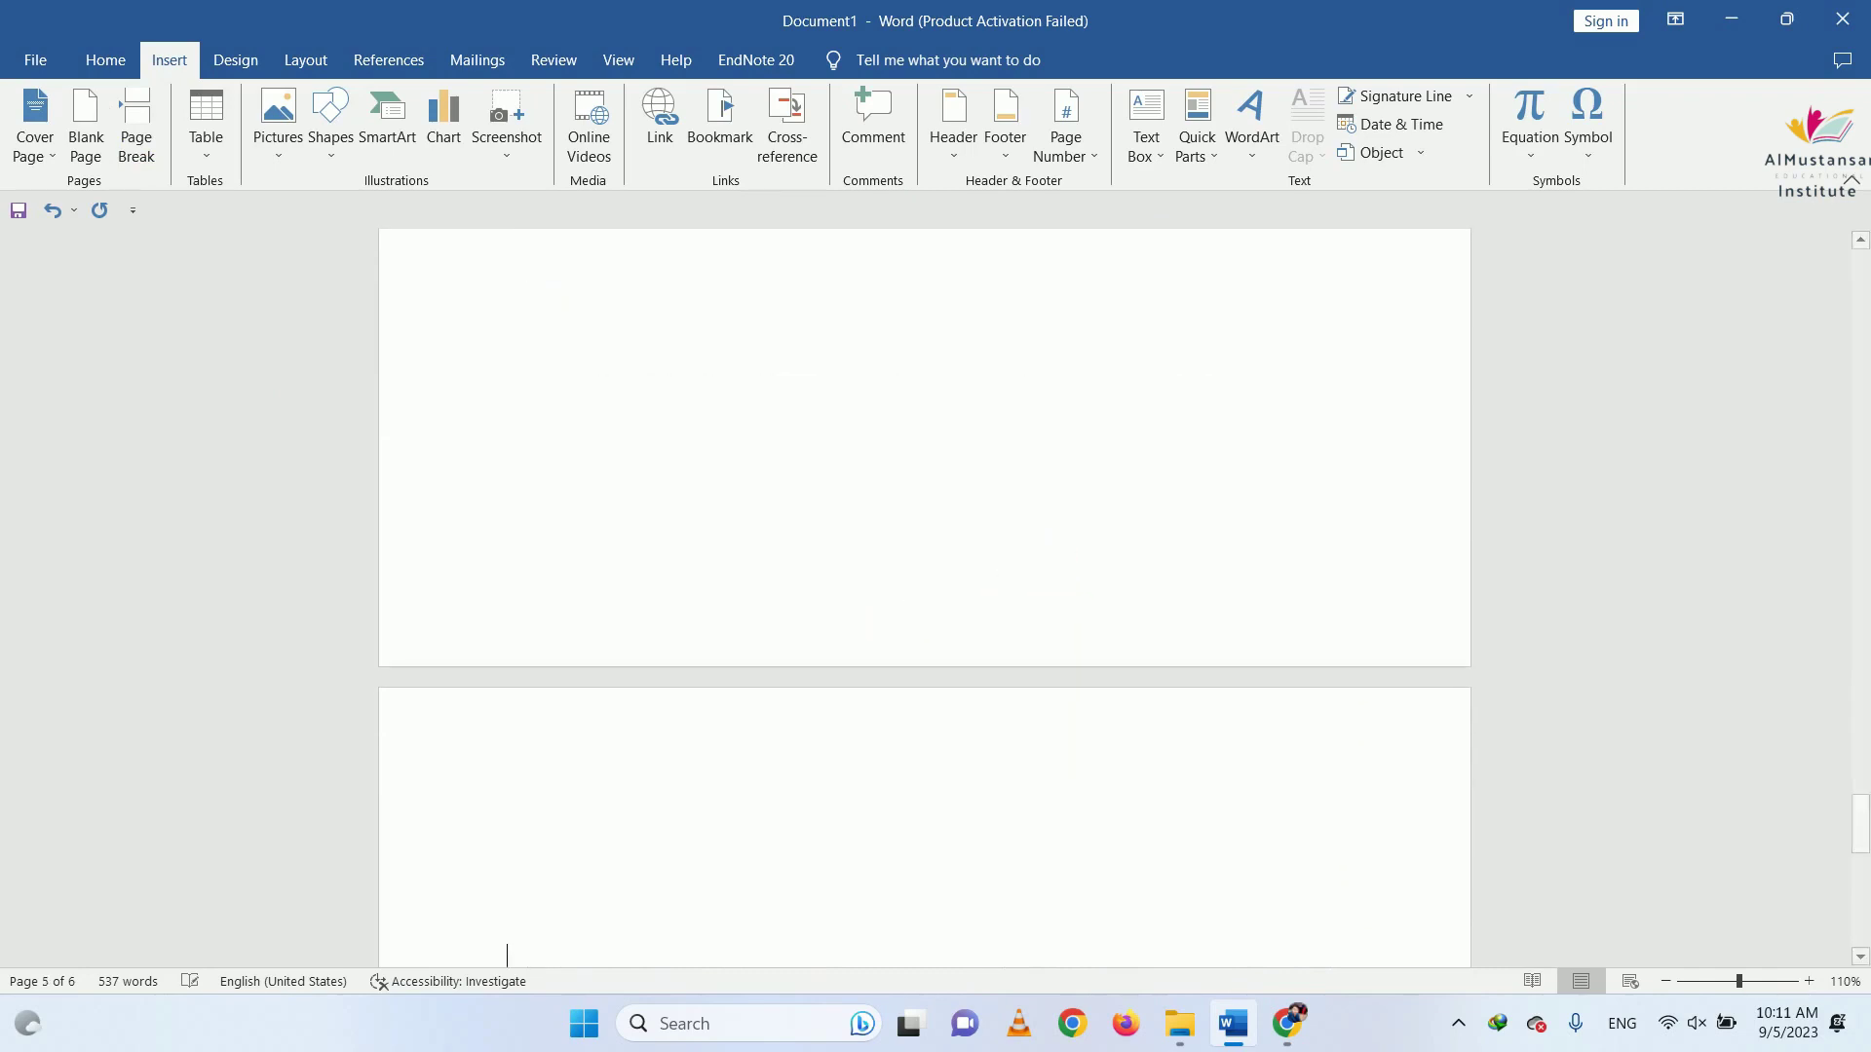
scroll(889, 472, "down", 2)
scroll(852, 440, "down", 4)
scroll(851, 441, "down", 1)
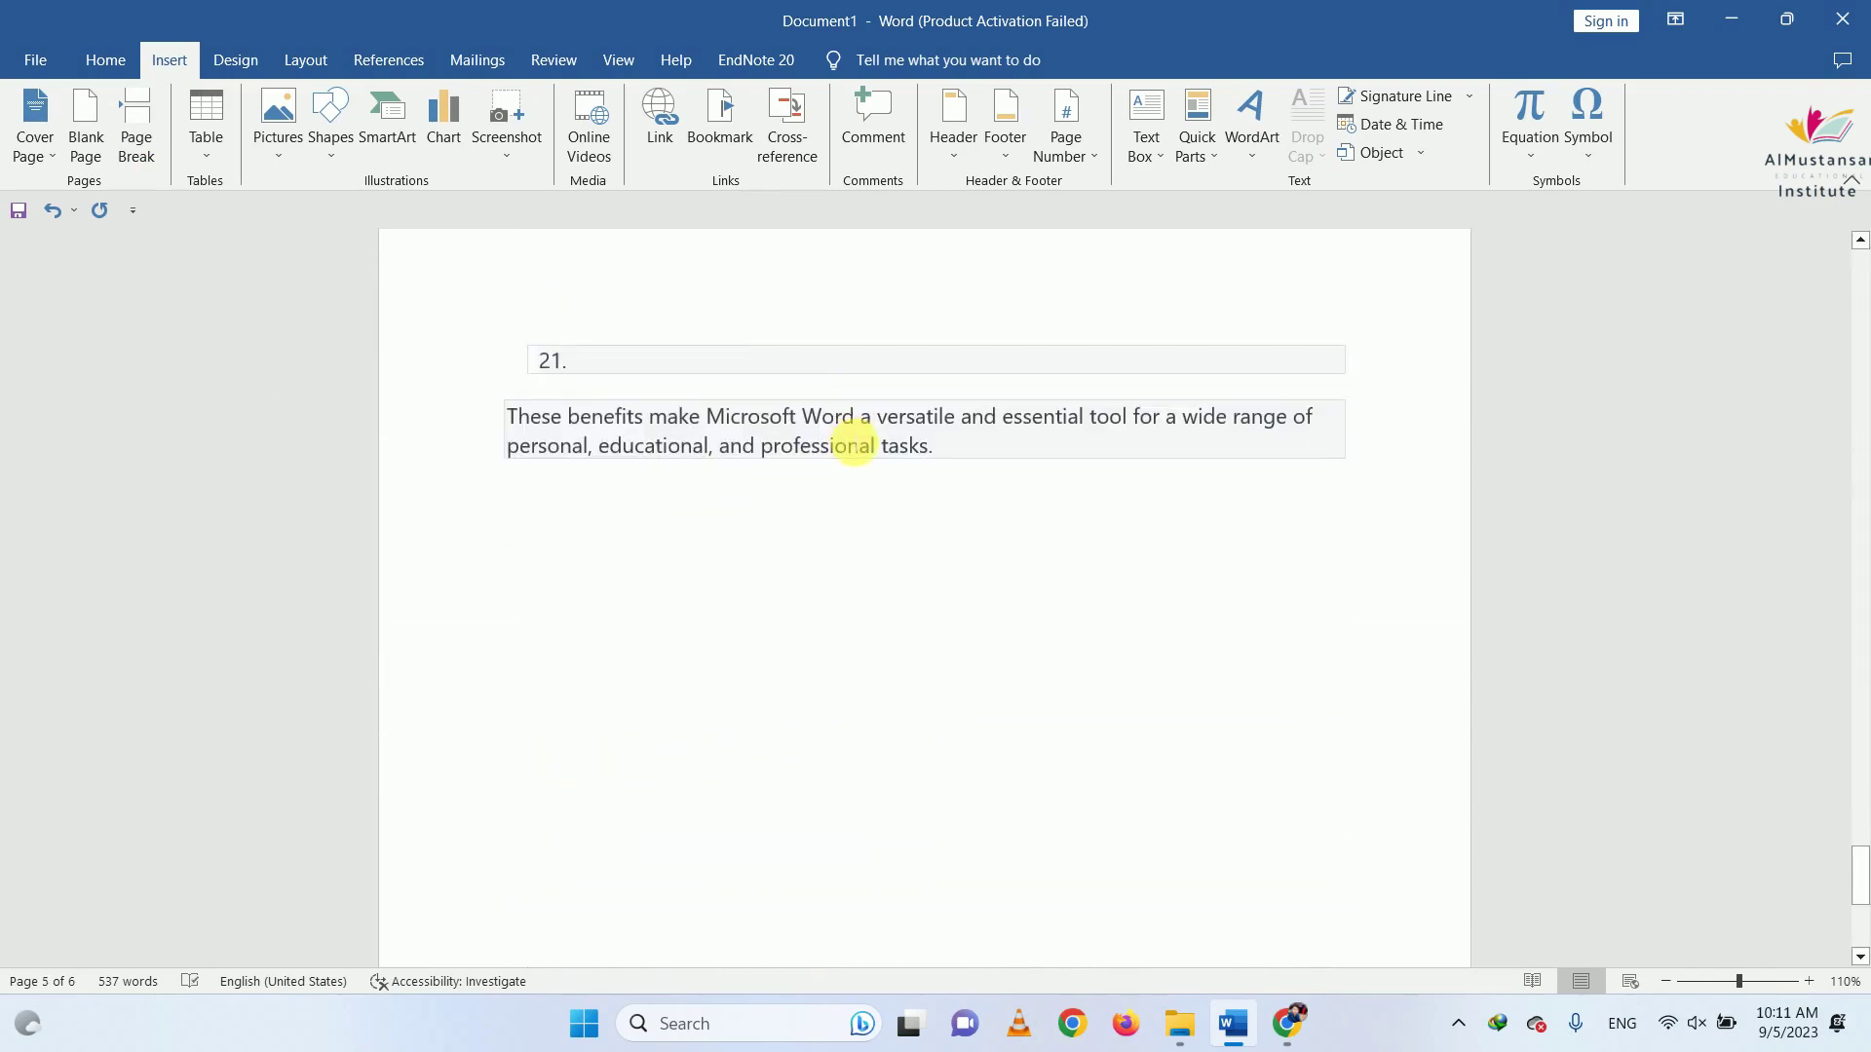
left_click(52, 210)
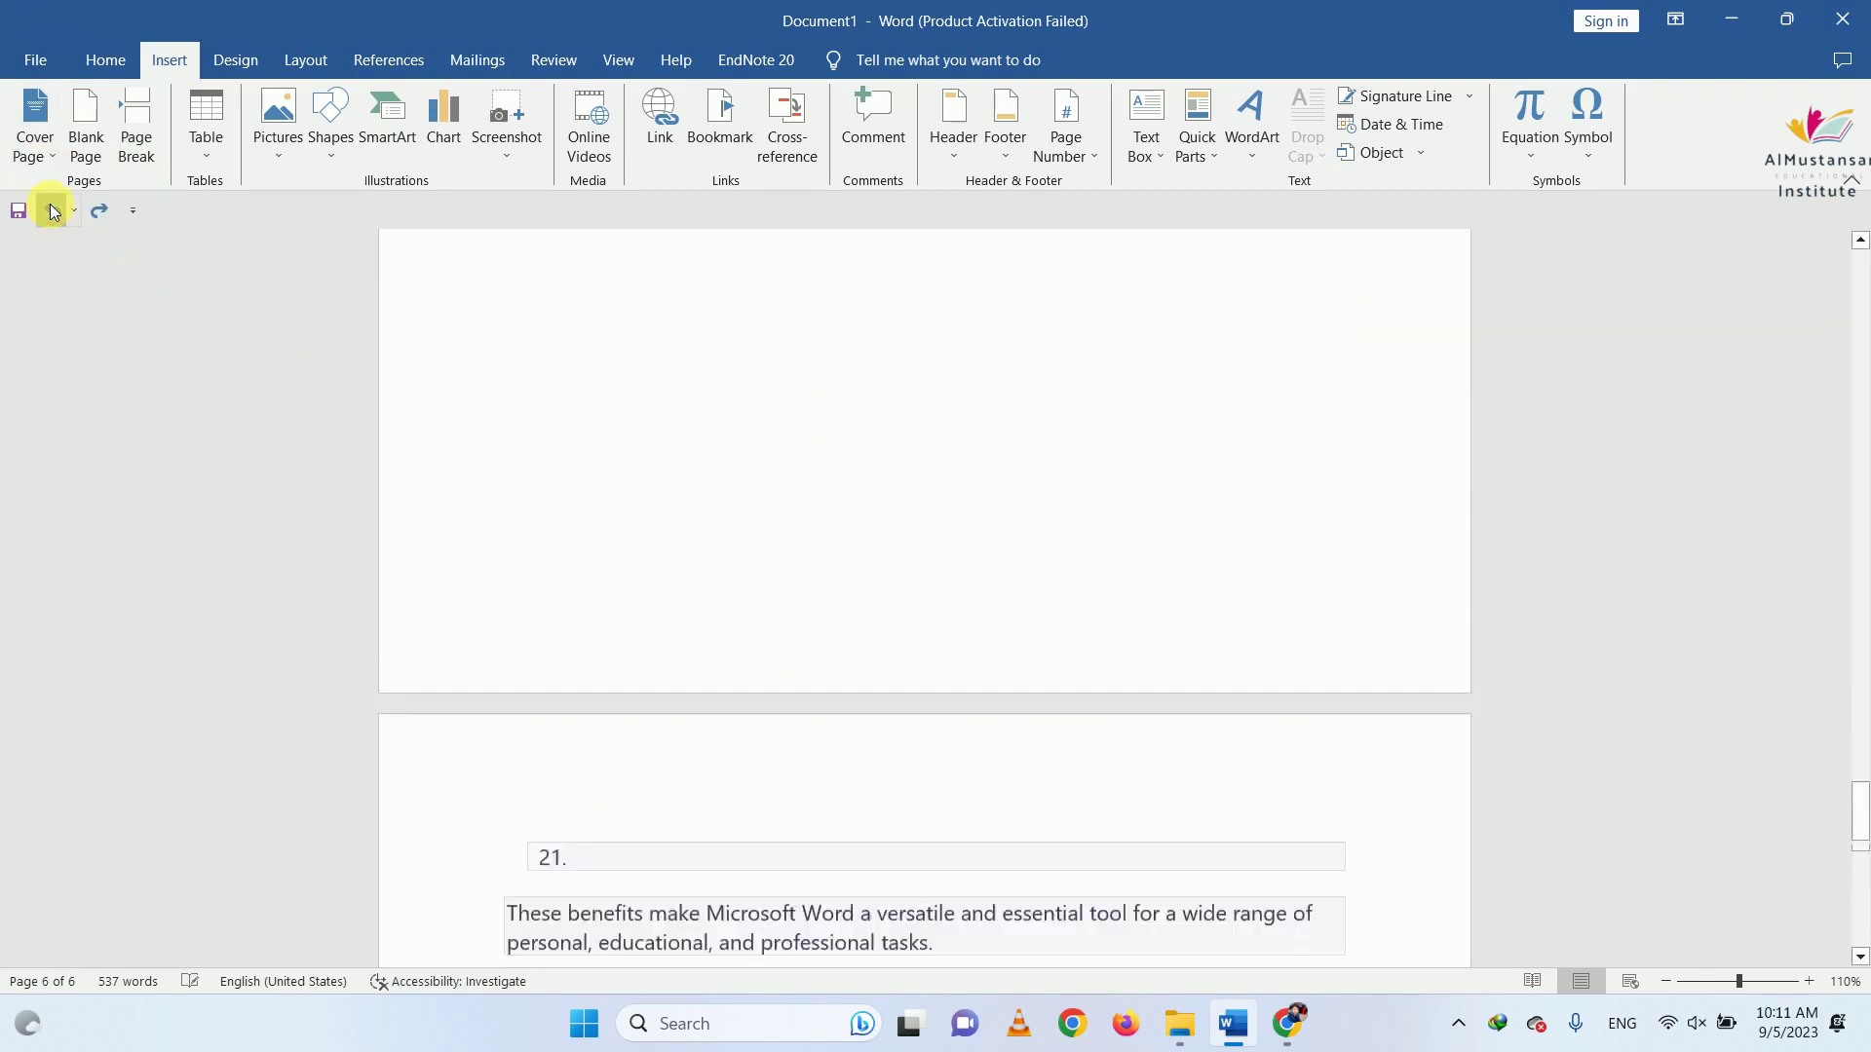
Undo repeatedly to strip out the pasted benefits text, leaving an empty second page
left_click(51, 211)
left_click(52, 211)
left_click(1065, 492)
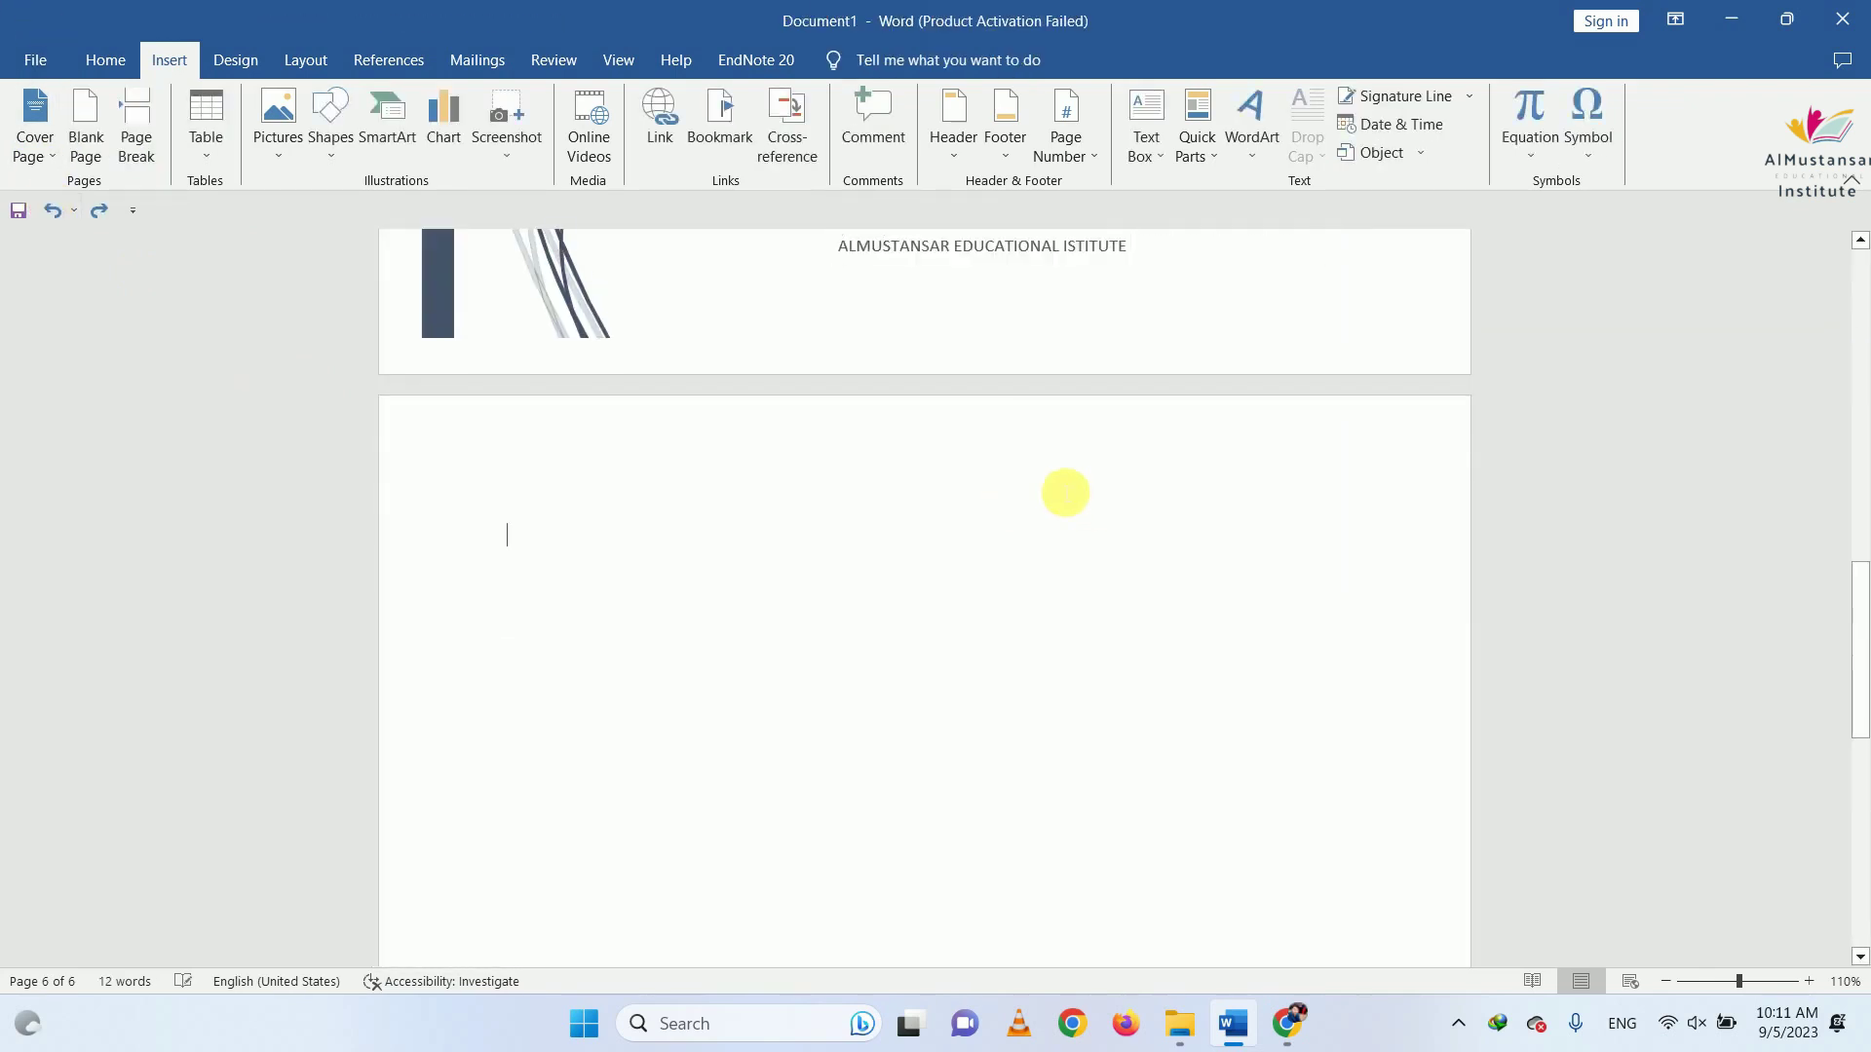
Insert a trial 3×2 table, undo it, and reopen the Table dropdown
left_click(222, 158)
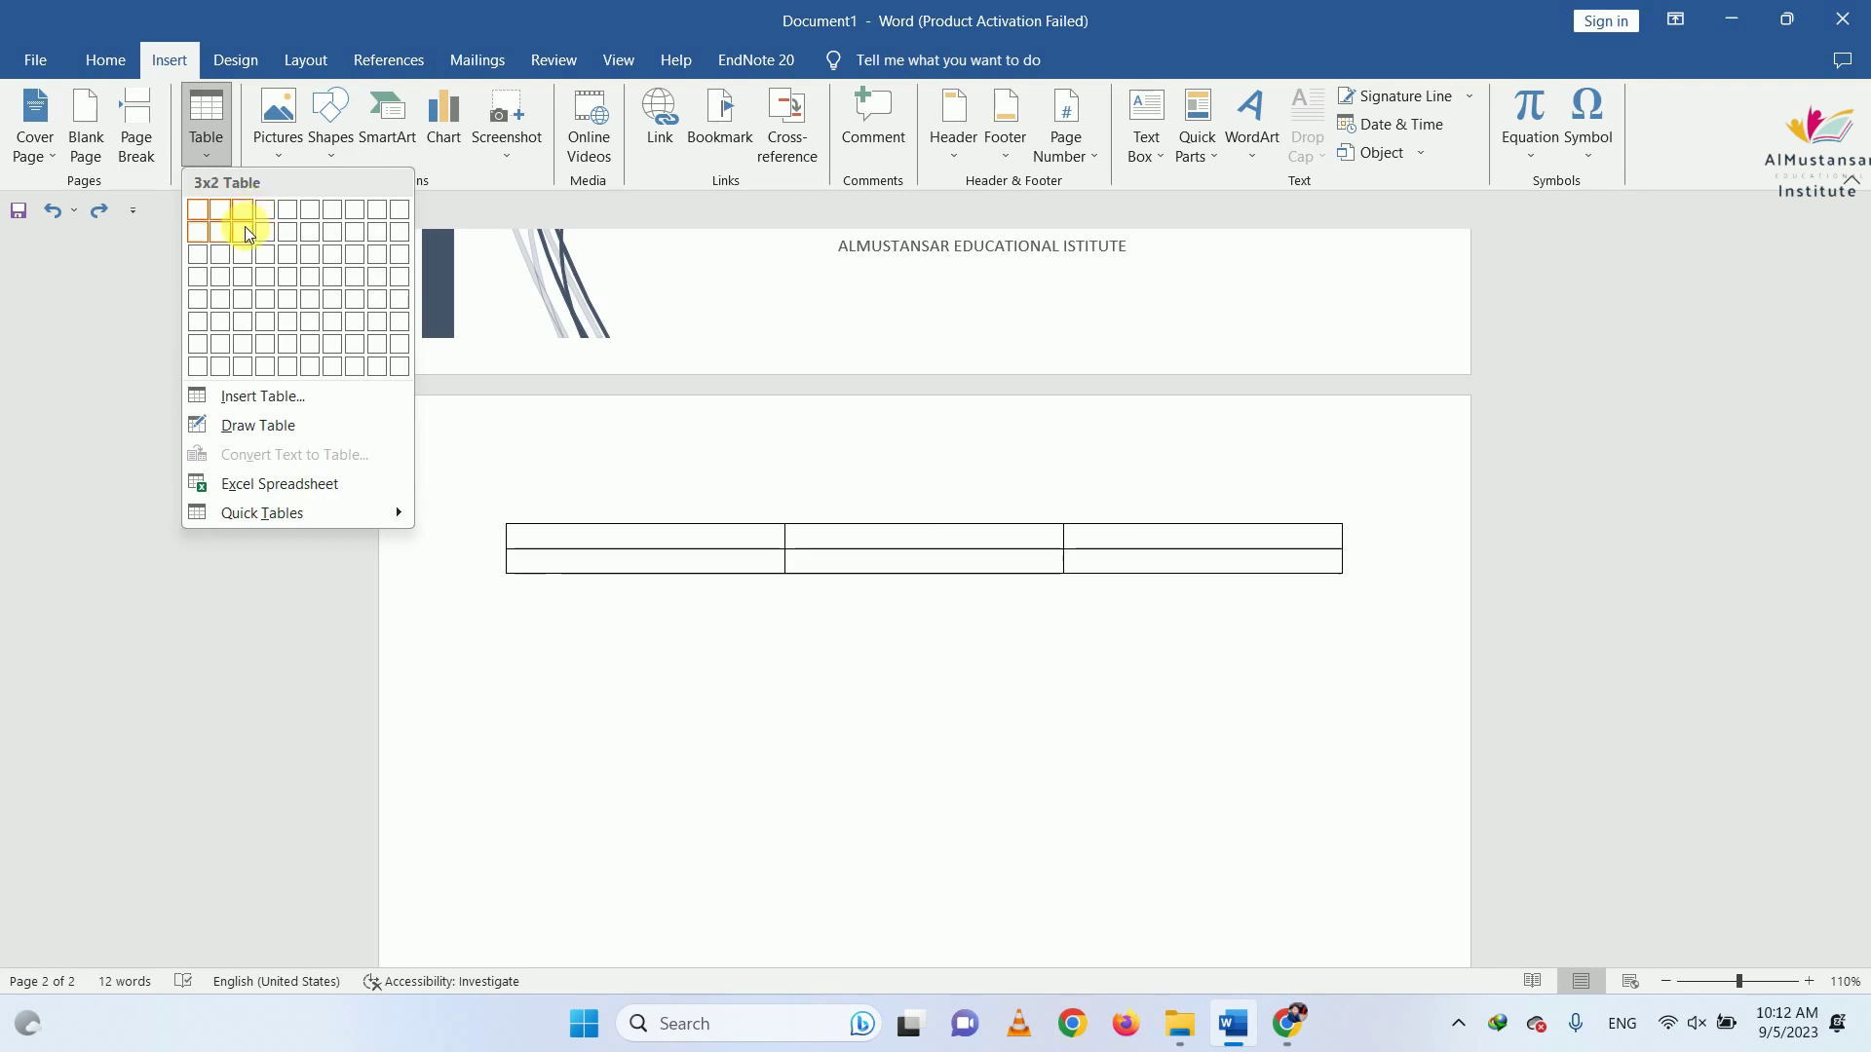
left_click(243, 226)
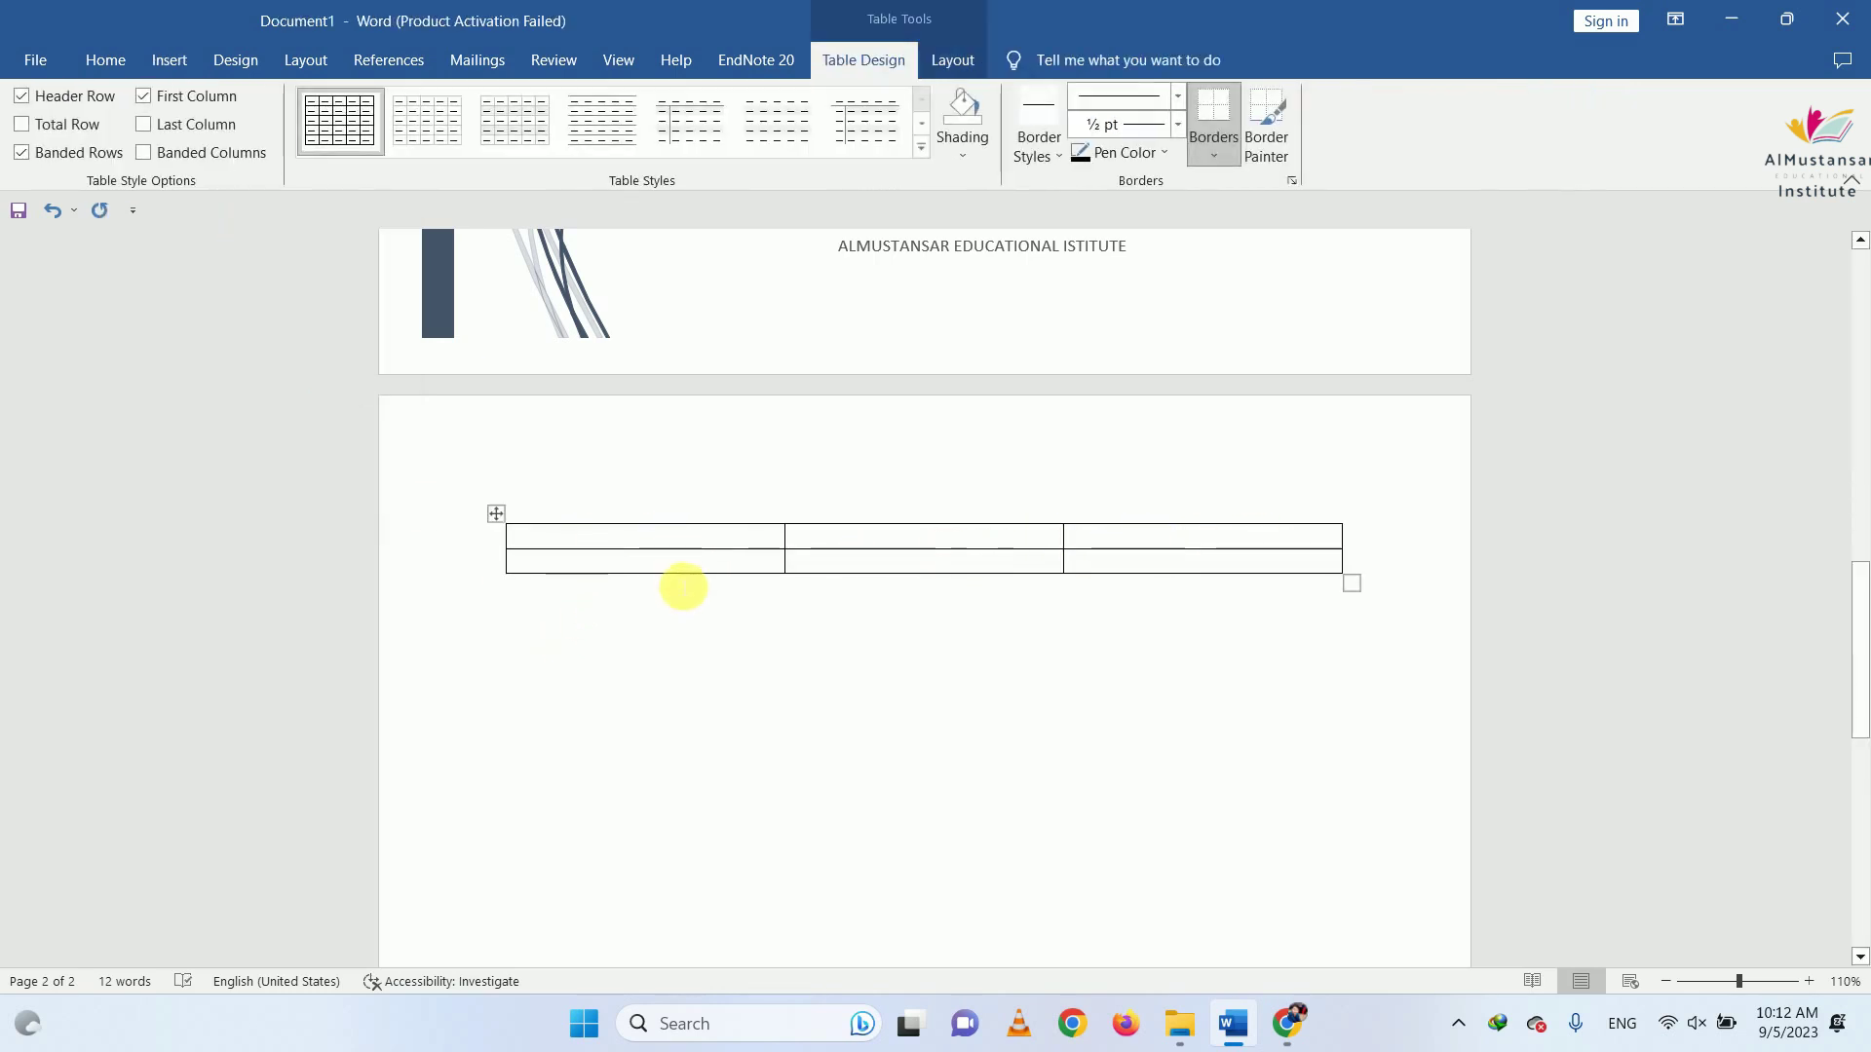
left_click(143, 65)
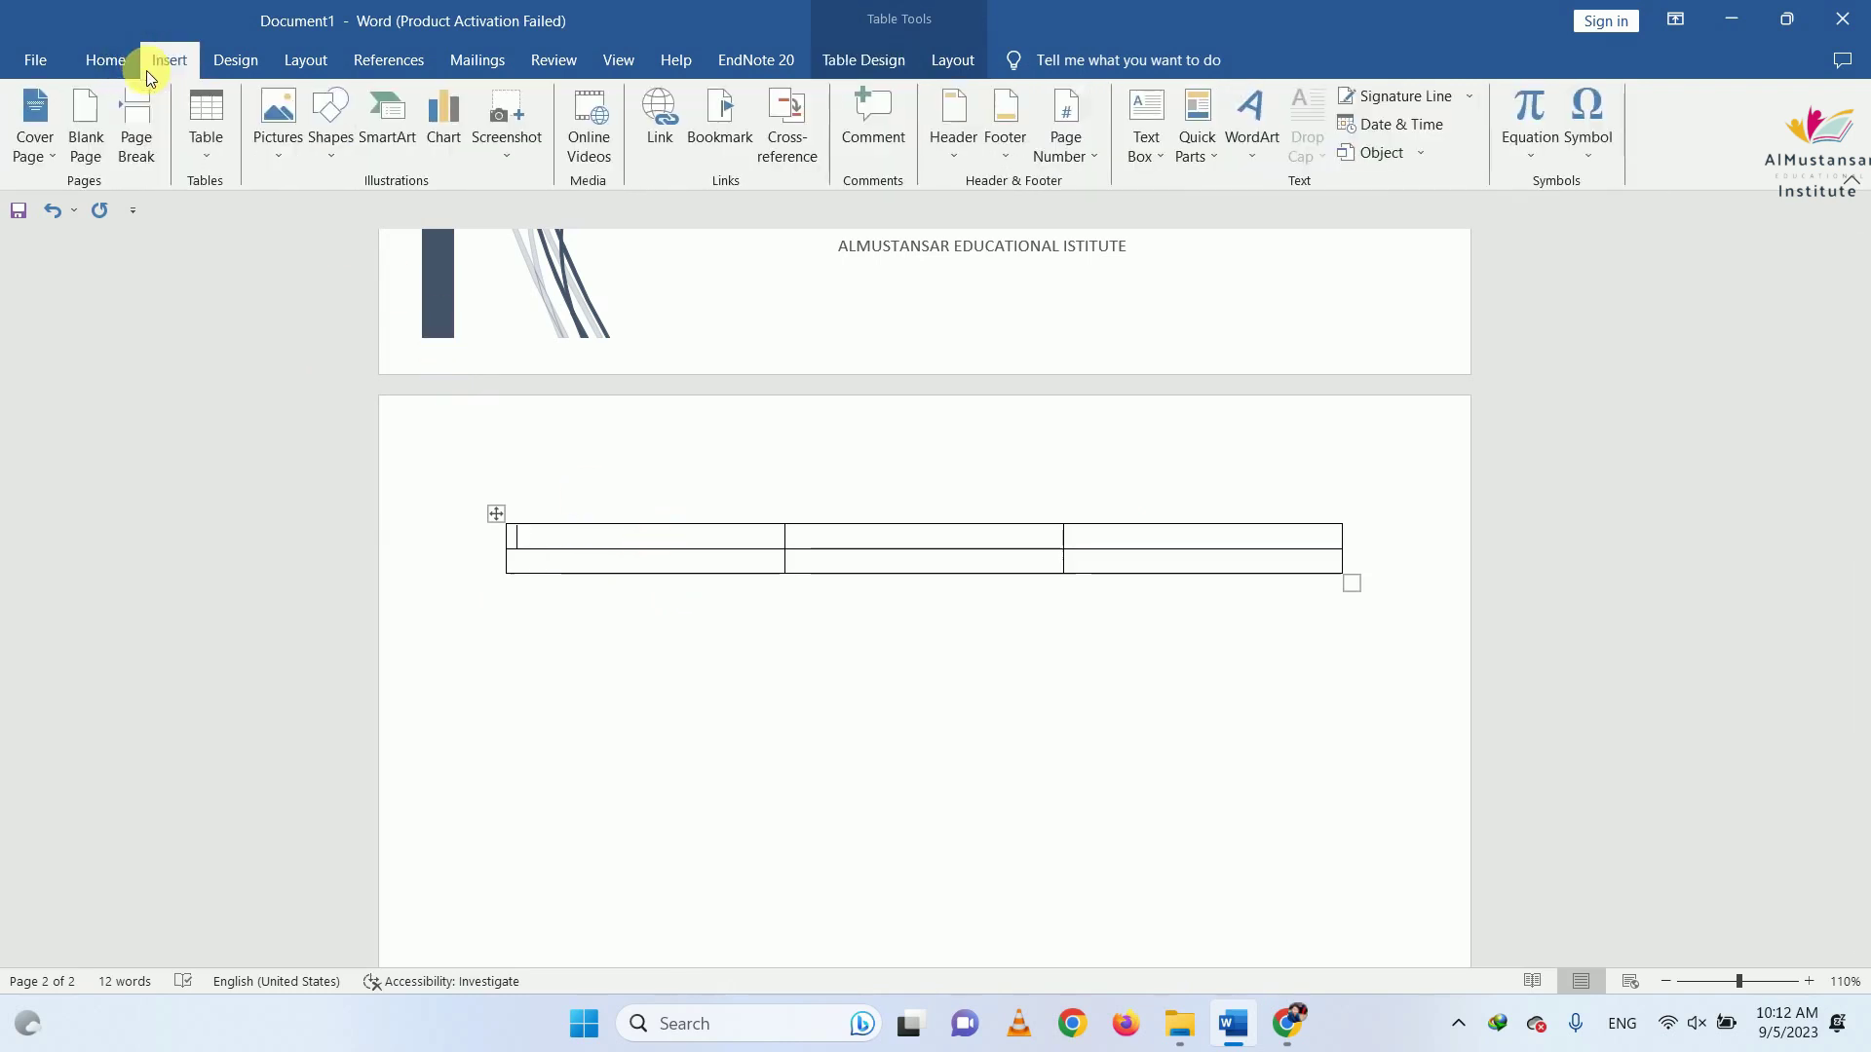
left_click(58, 211)
left_click(210, 159)
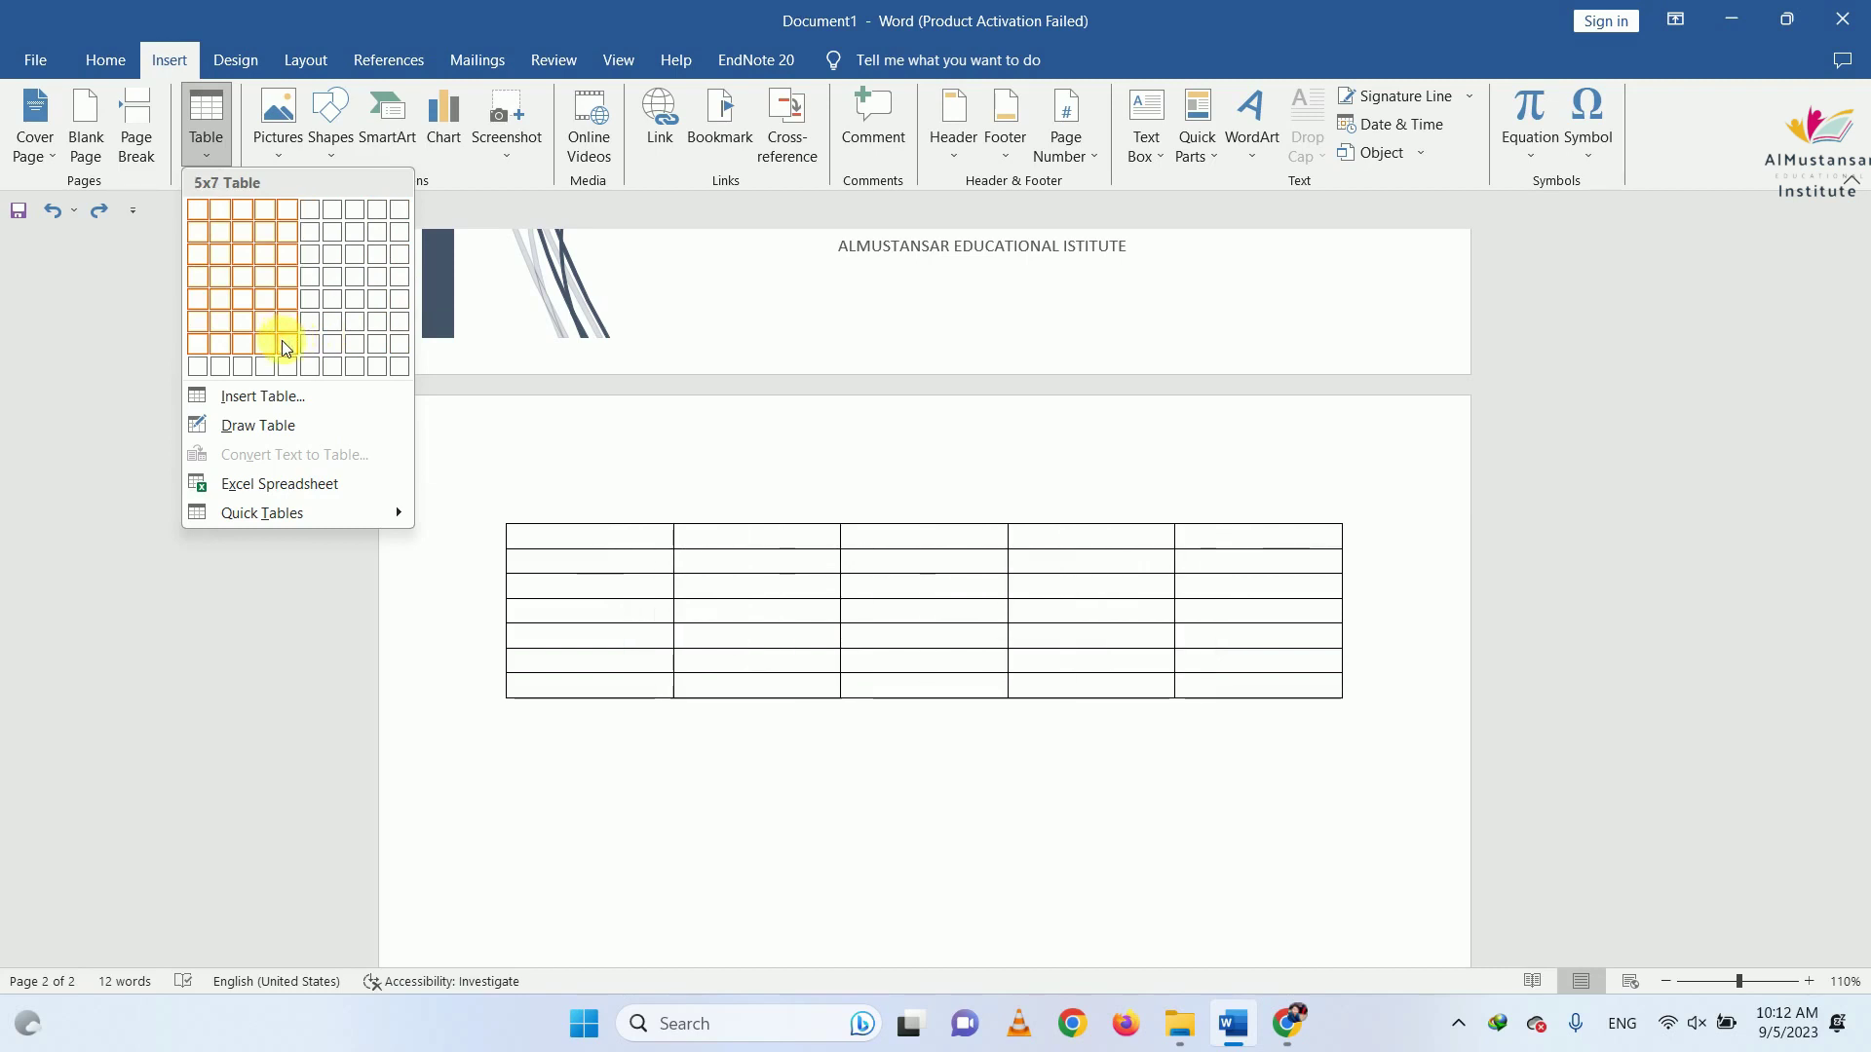
left_click(281, 398)
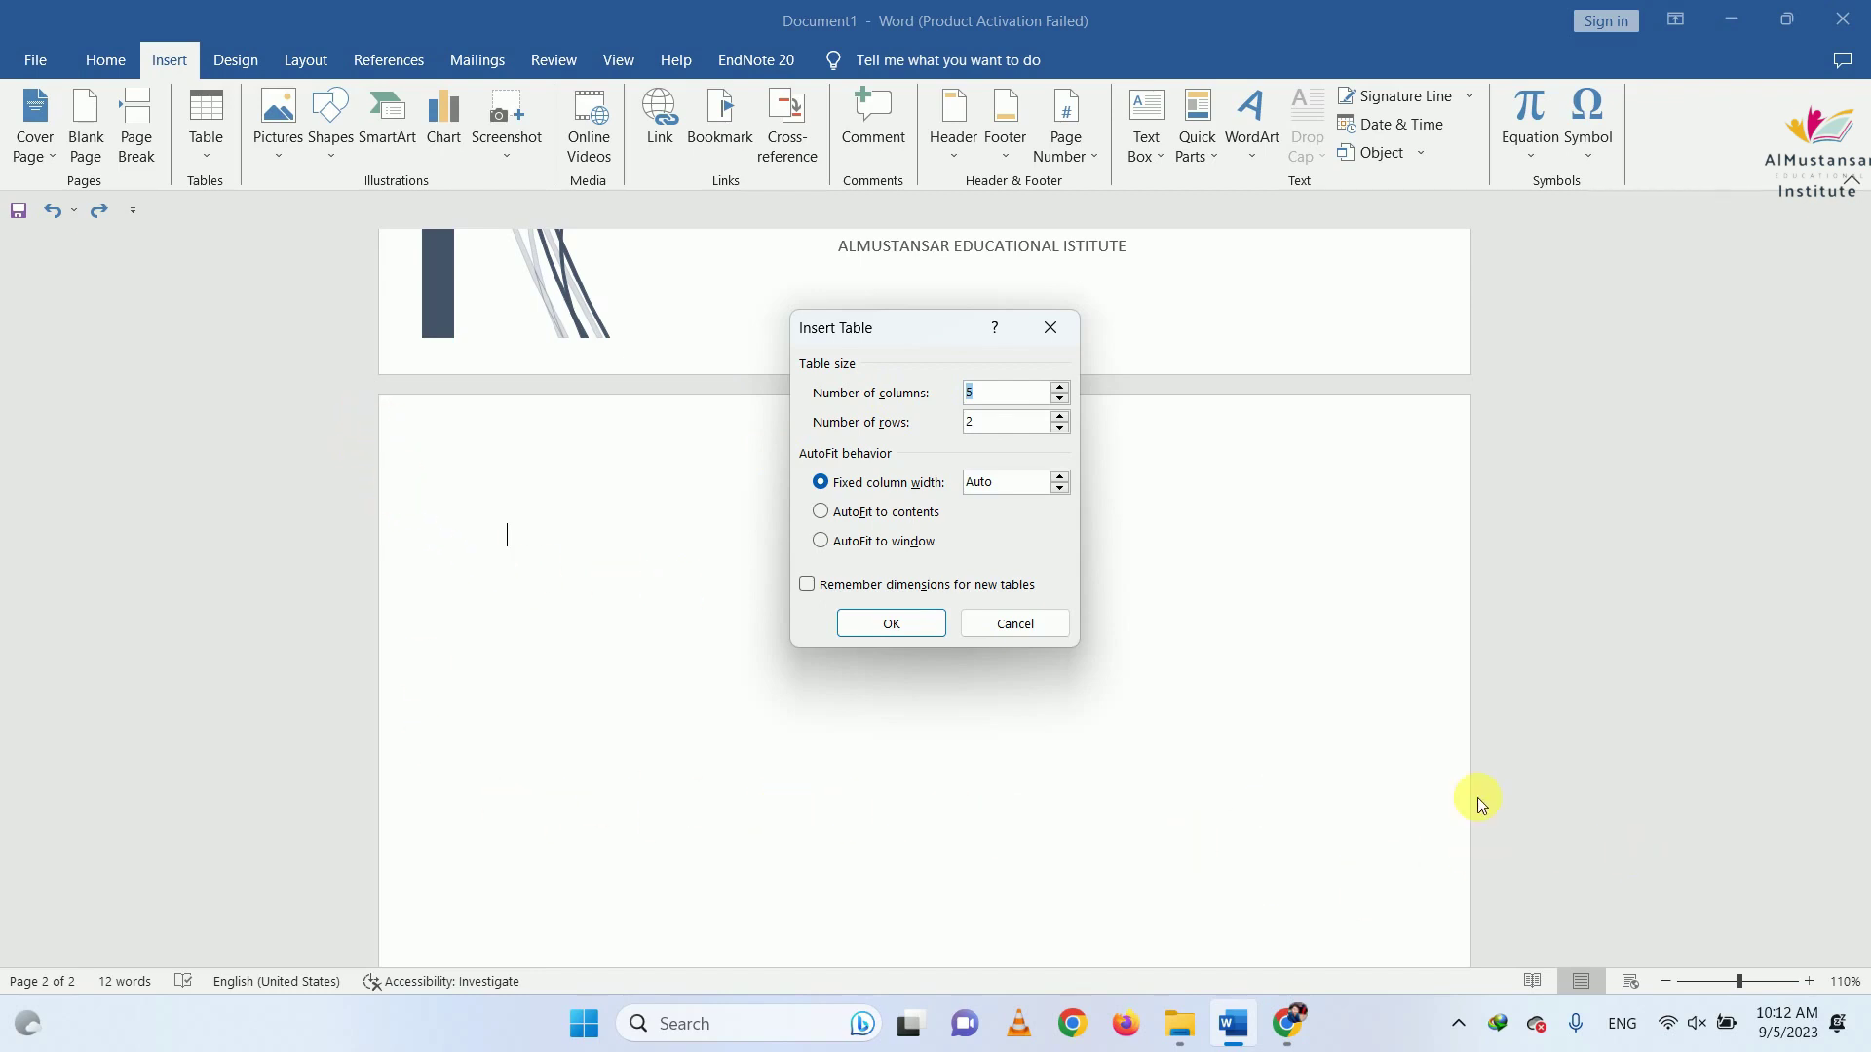
left_click(998, 434)
double_click(999, 434)
left_click(999, 422)
type("00")
left_click(890, 626)
scroll(1072, 692, "down", 5)
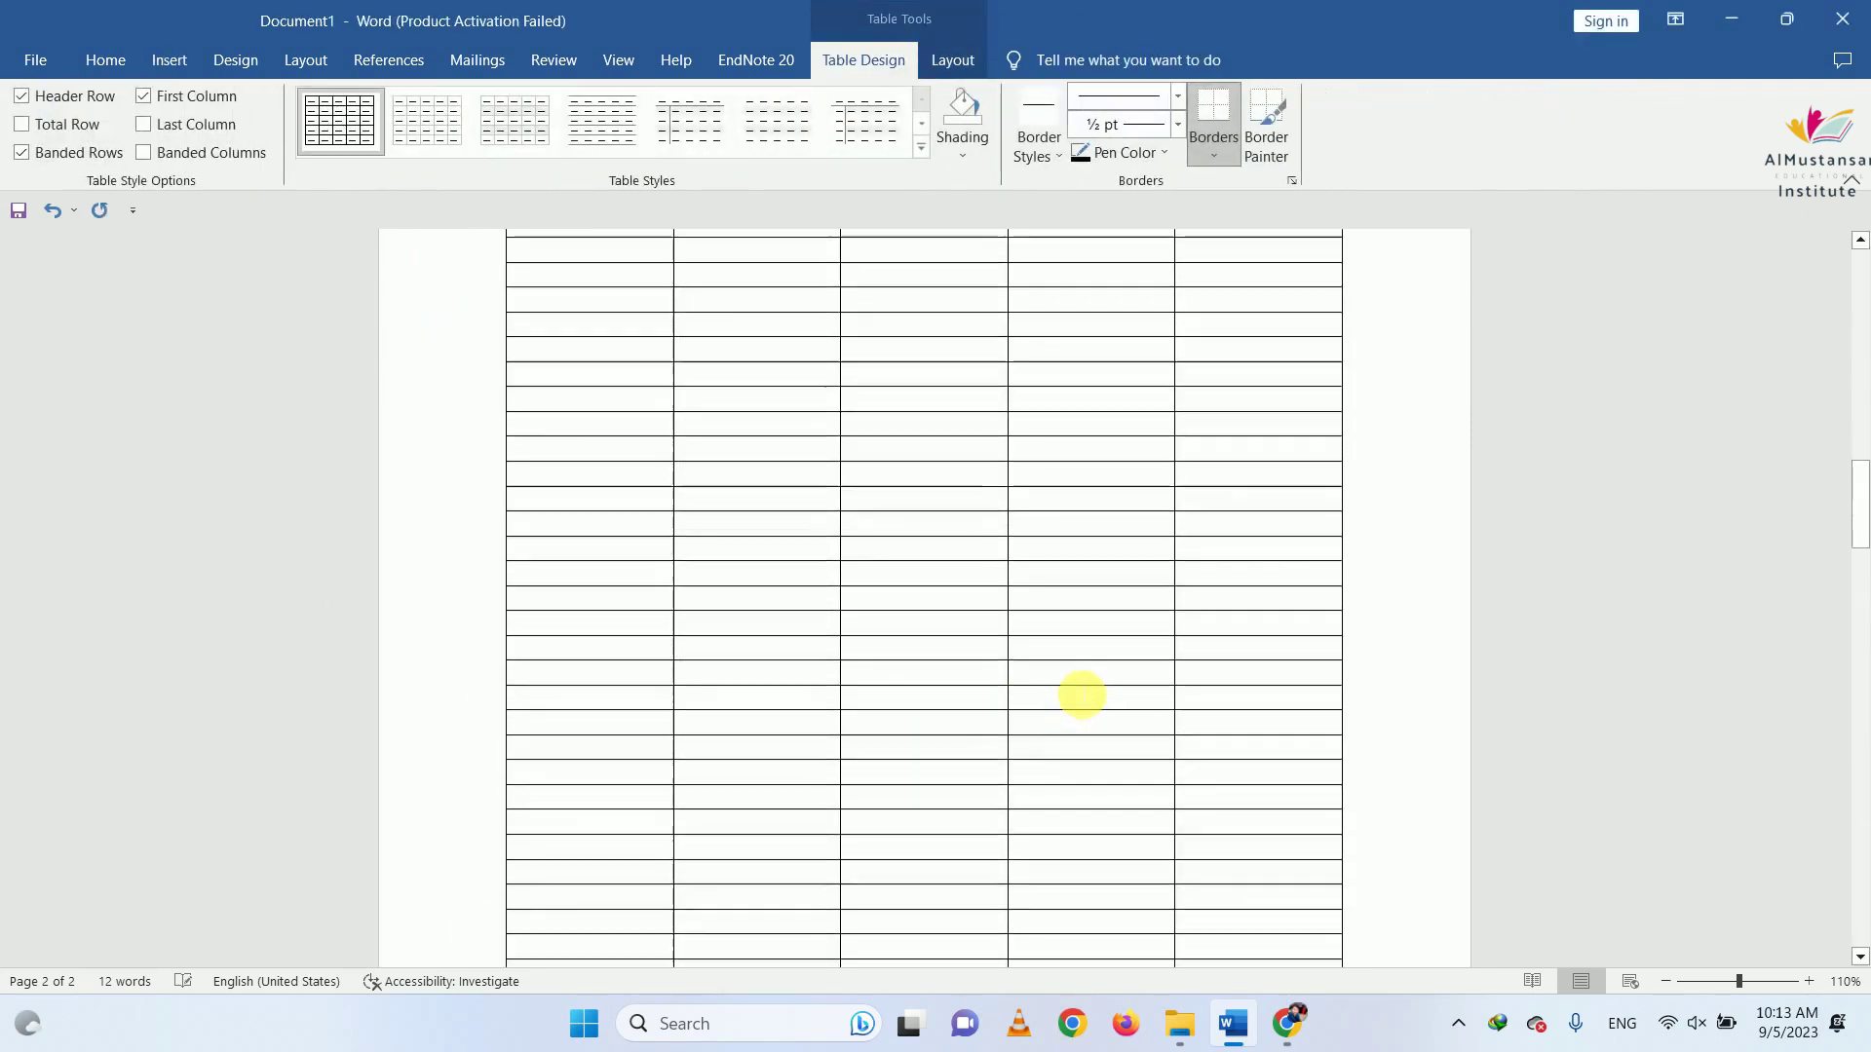
scroll(1082, 695, "down", 5)
scroll(1087, 702, "down", 5)
scroll(1111, 711, "down", 5)
scroll(1120, 710, "down", 5)
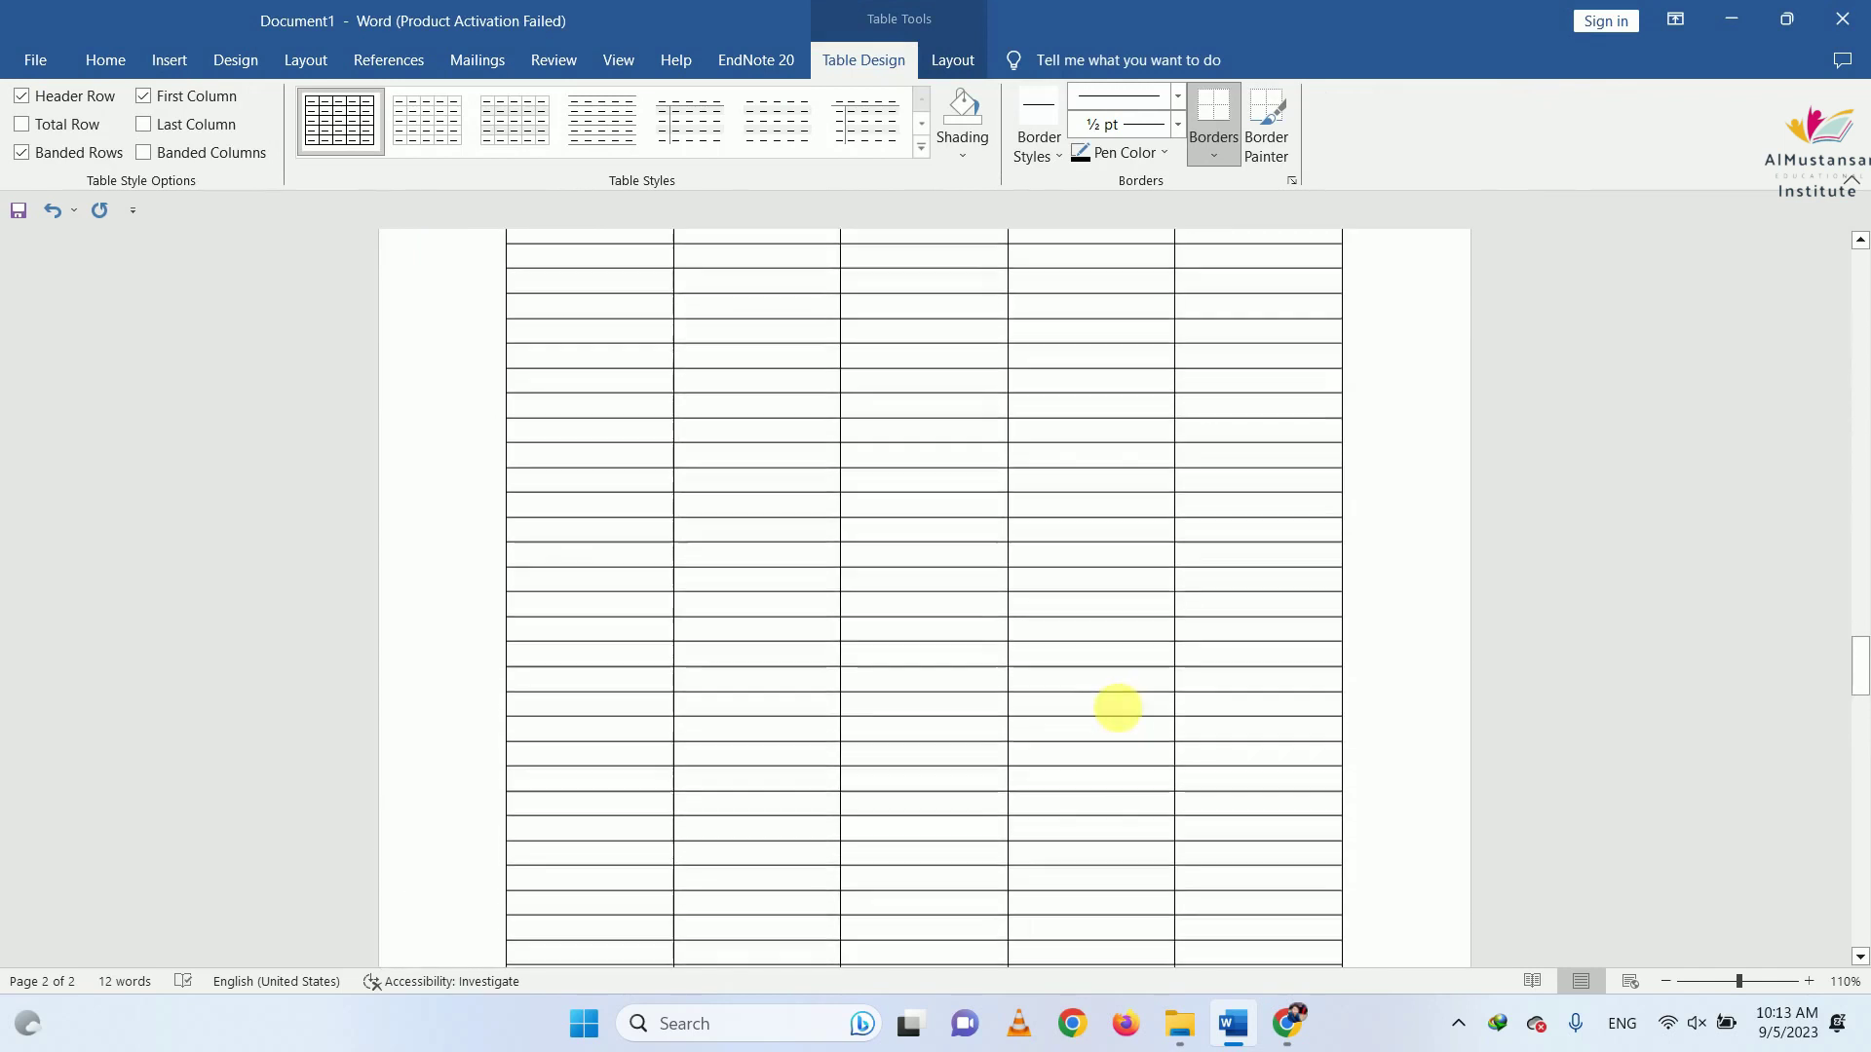
scroll(1121, 710, "down", 5)
scroll(1119, 714, "down", 5)
scroll(1118, 714, "down", 5)
scroll(1121, 701, "down", 5)
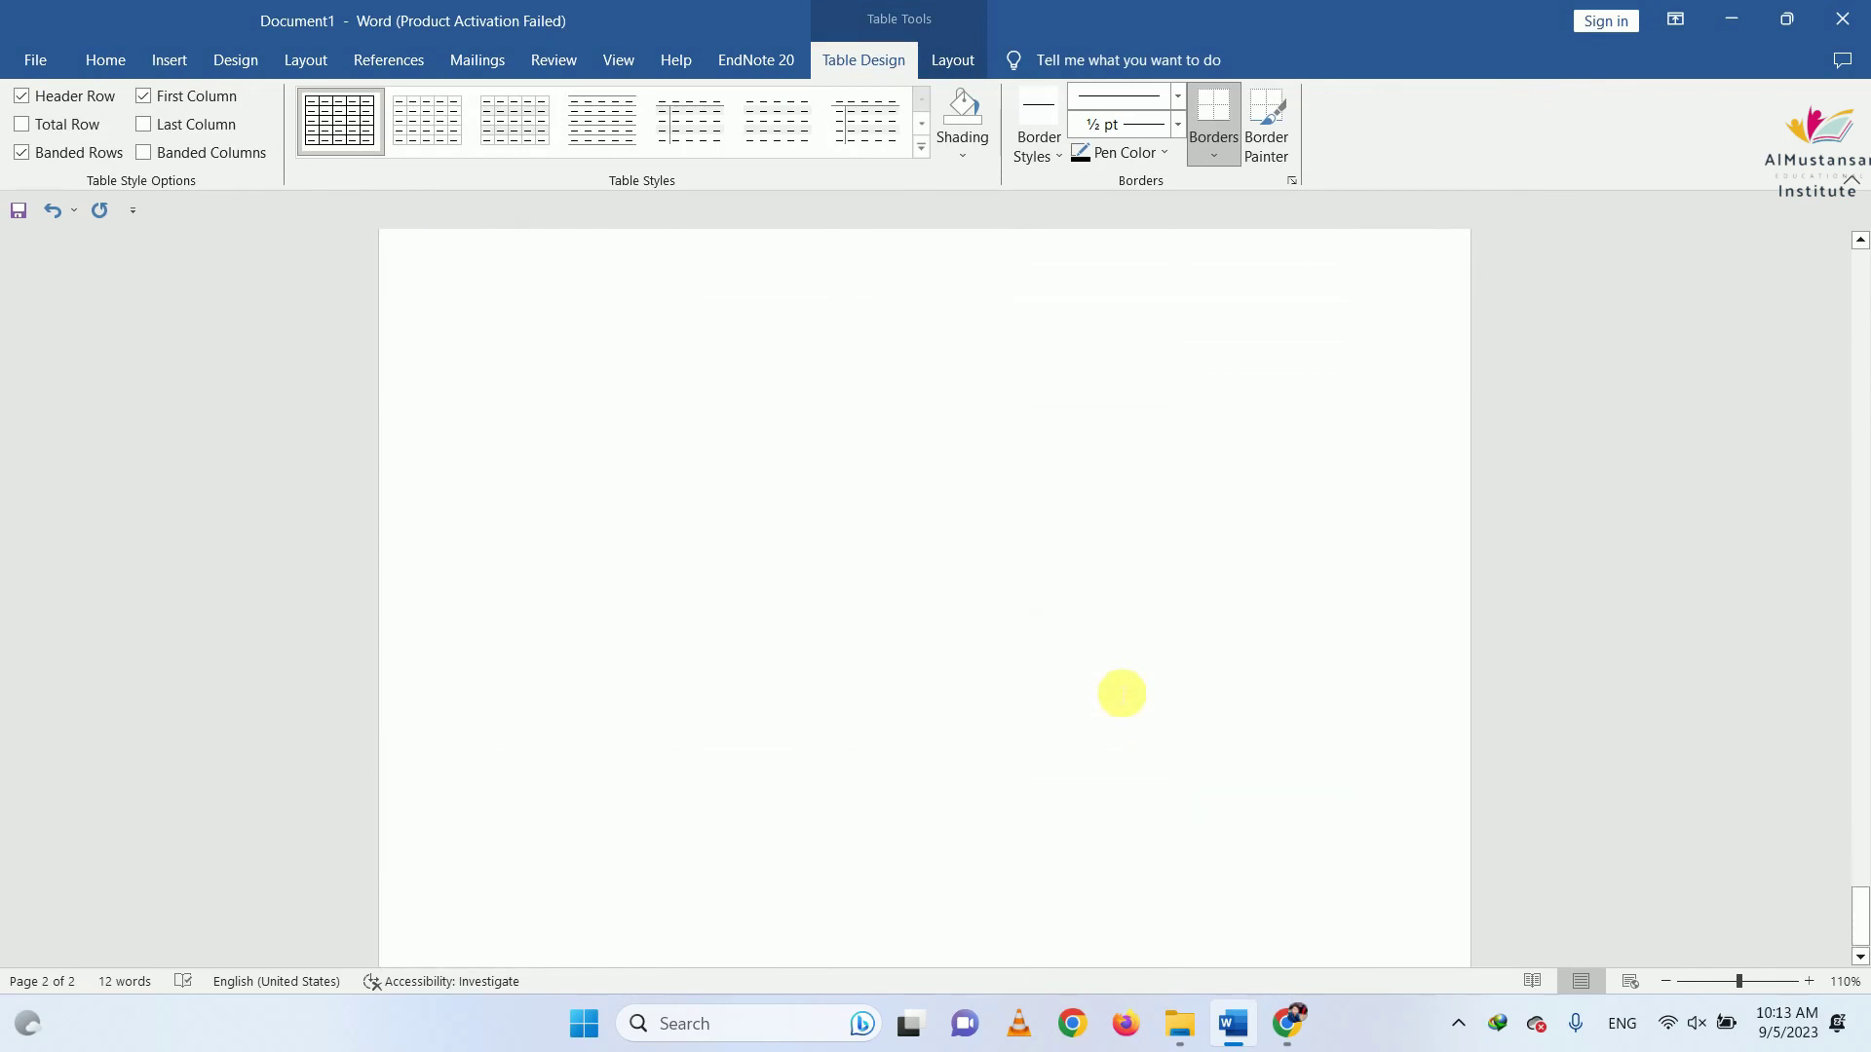
scroll(1121, 694, "up", 5)
scroll(1119, 693, "up", 5)
scroll(1073, 676, "up", 5)
scroll(1069, 680, "up", 5)
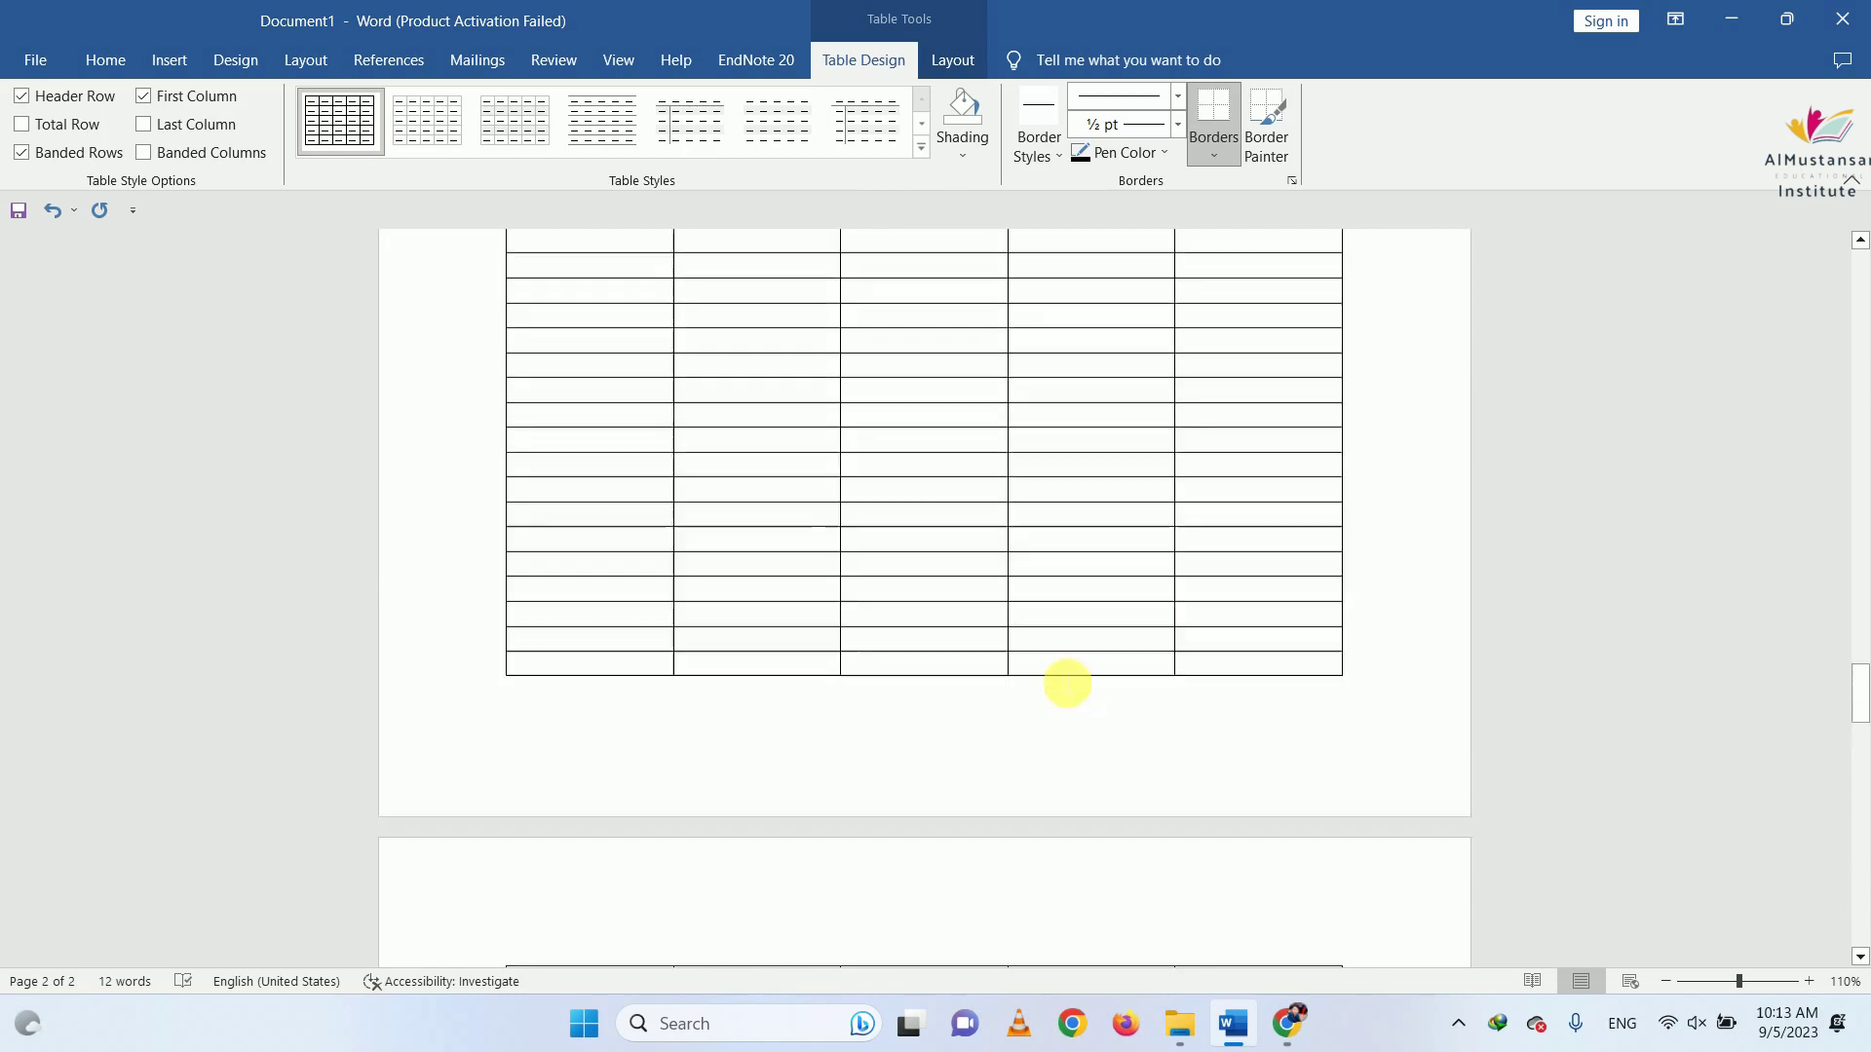
scroll(1067, 686, "up", 5)
scroll(1053, 693, "down", 5)
scroll(1036, 676, "up", 5)
scroll(1019, 672, "down", 5)
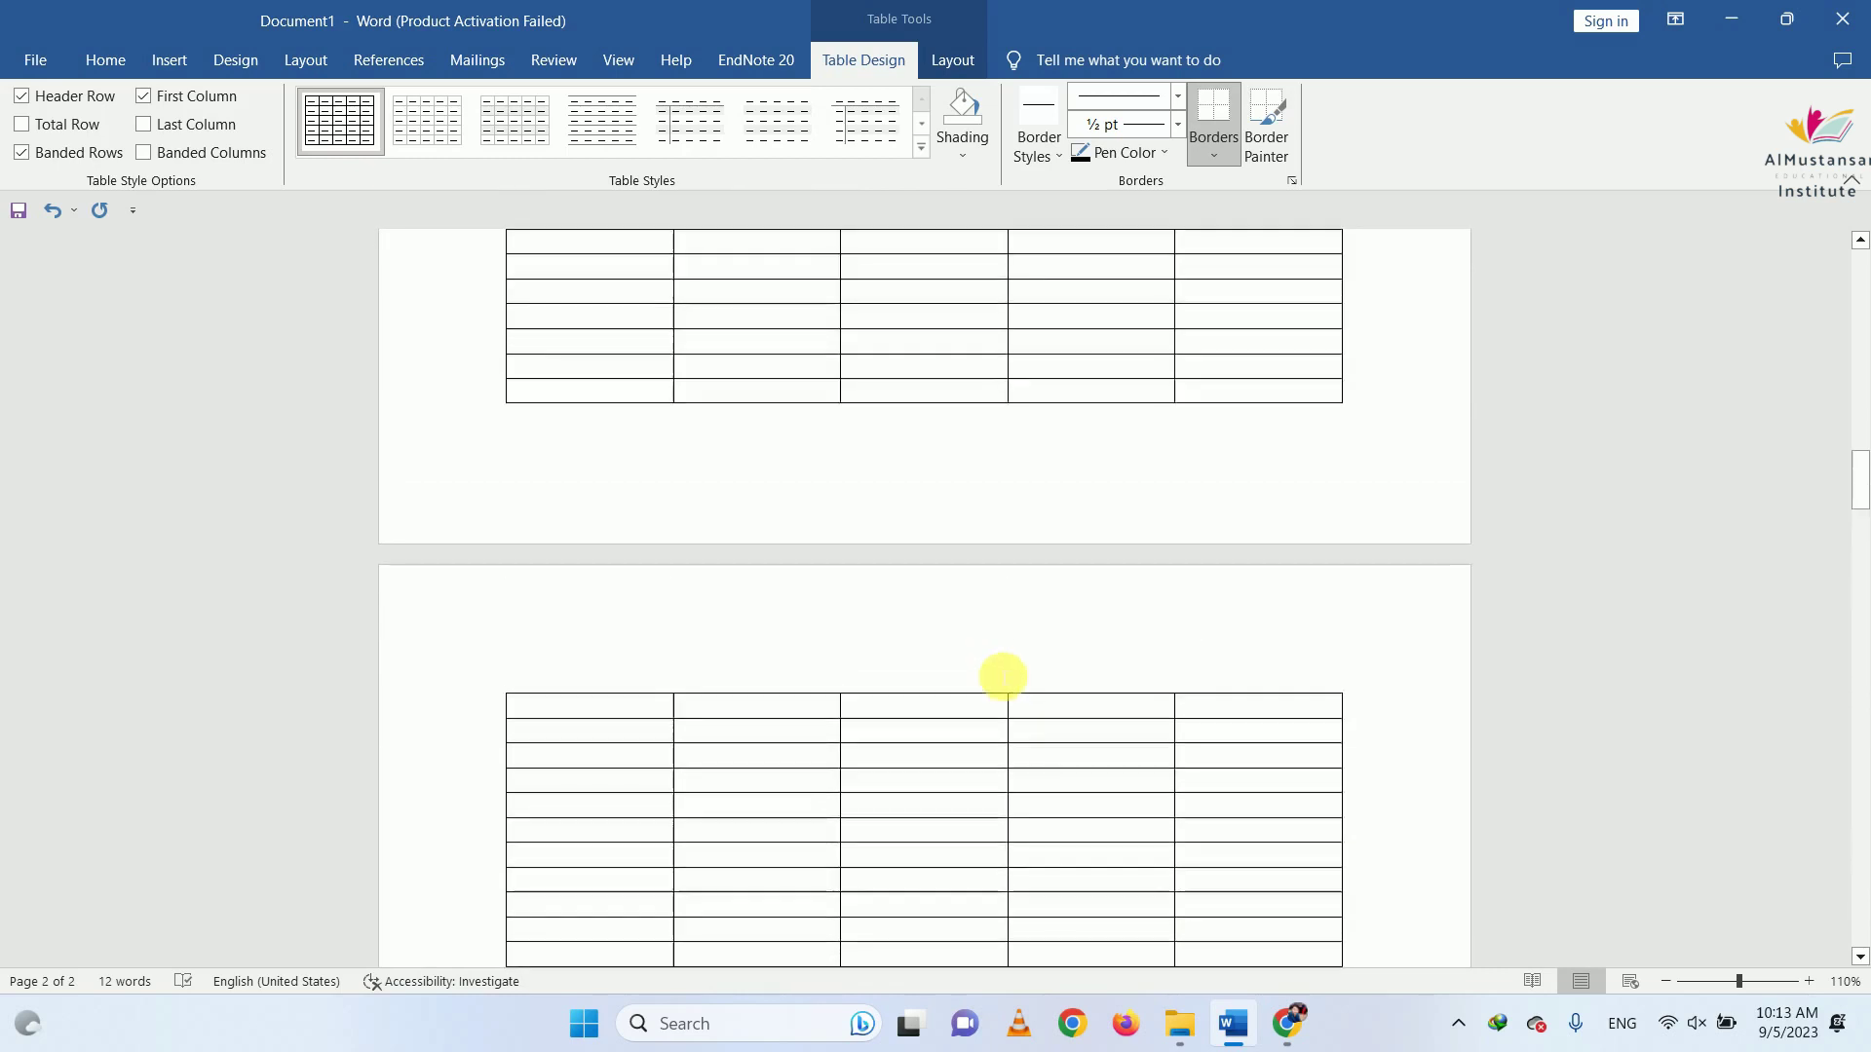
scroll(1003, 676, "up", 5)
scroll(877, 605, "up", 5)
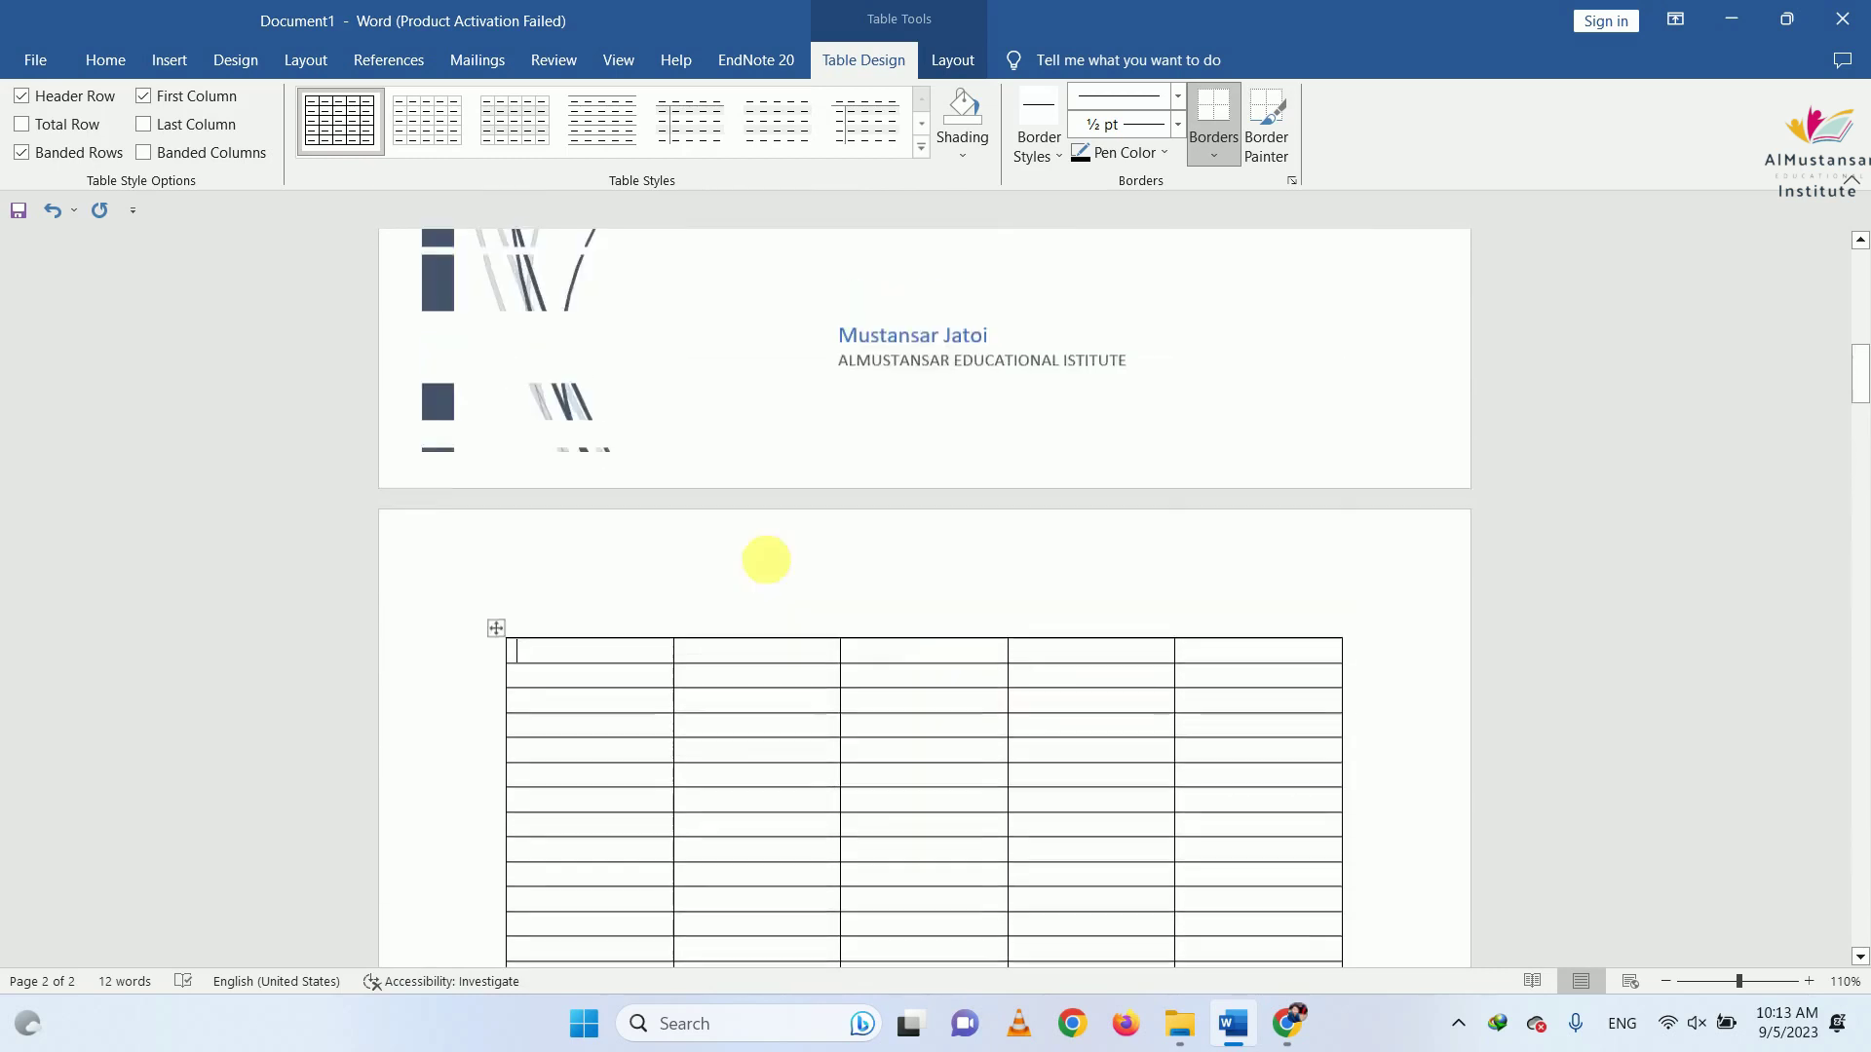
Undo the long table on page 2
left_click(107, 68)
left_click(148, 66)
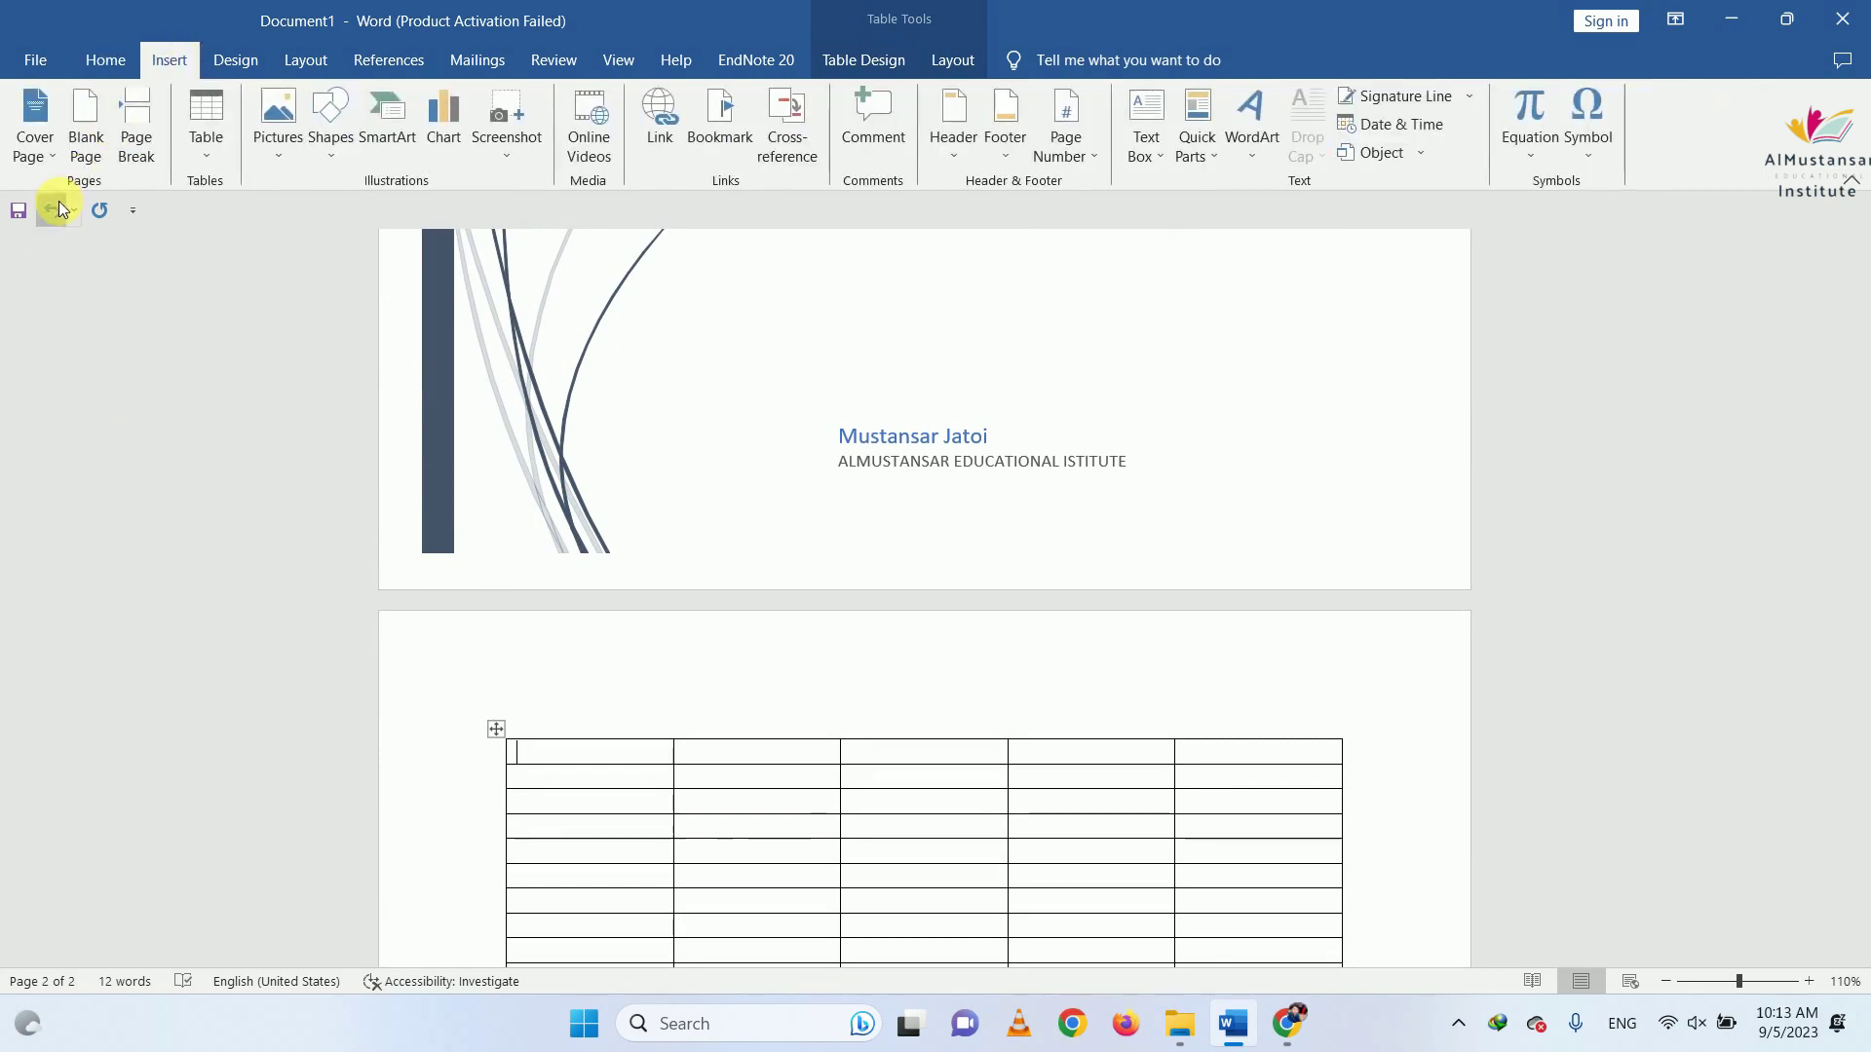
left_click(54, 210)
Hand-draw a table near the top of page 2 with several cells and a lower row
left_click(208, 142)
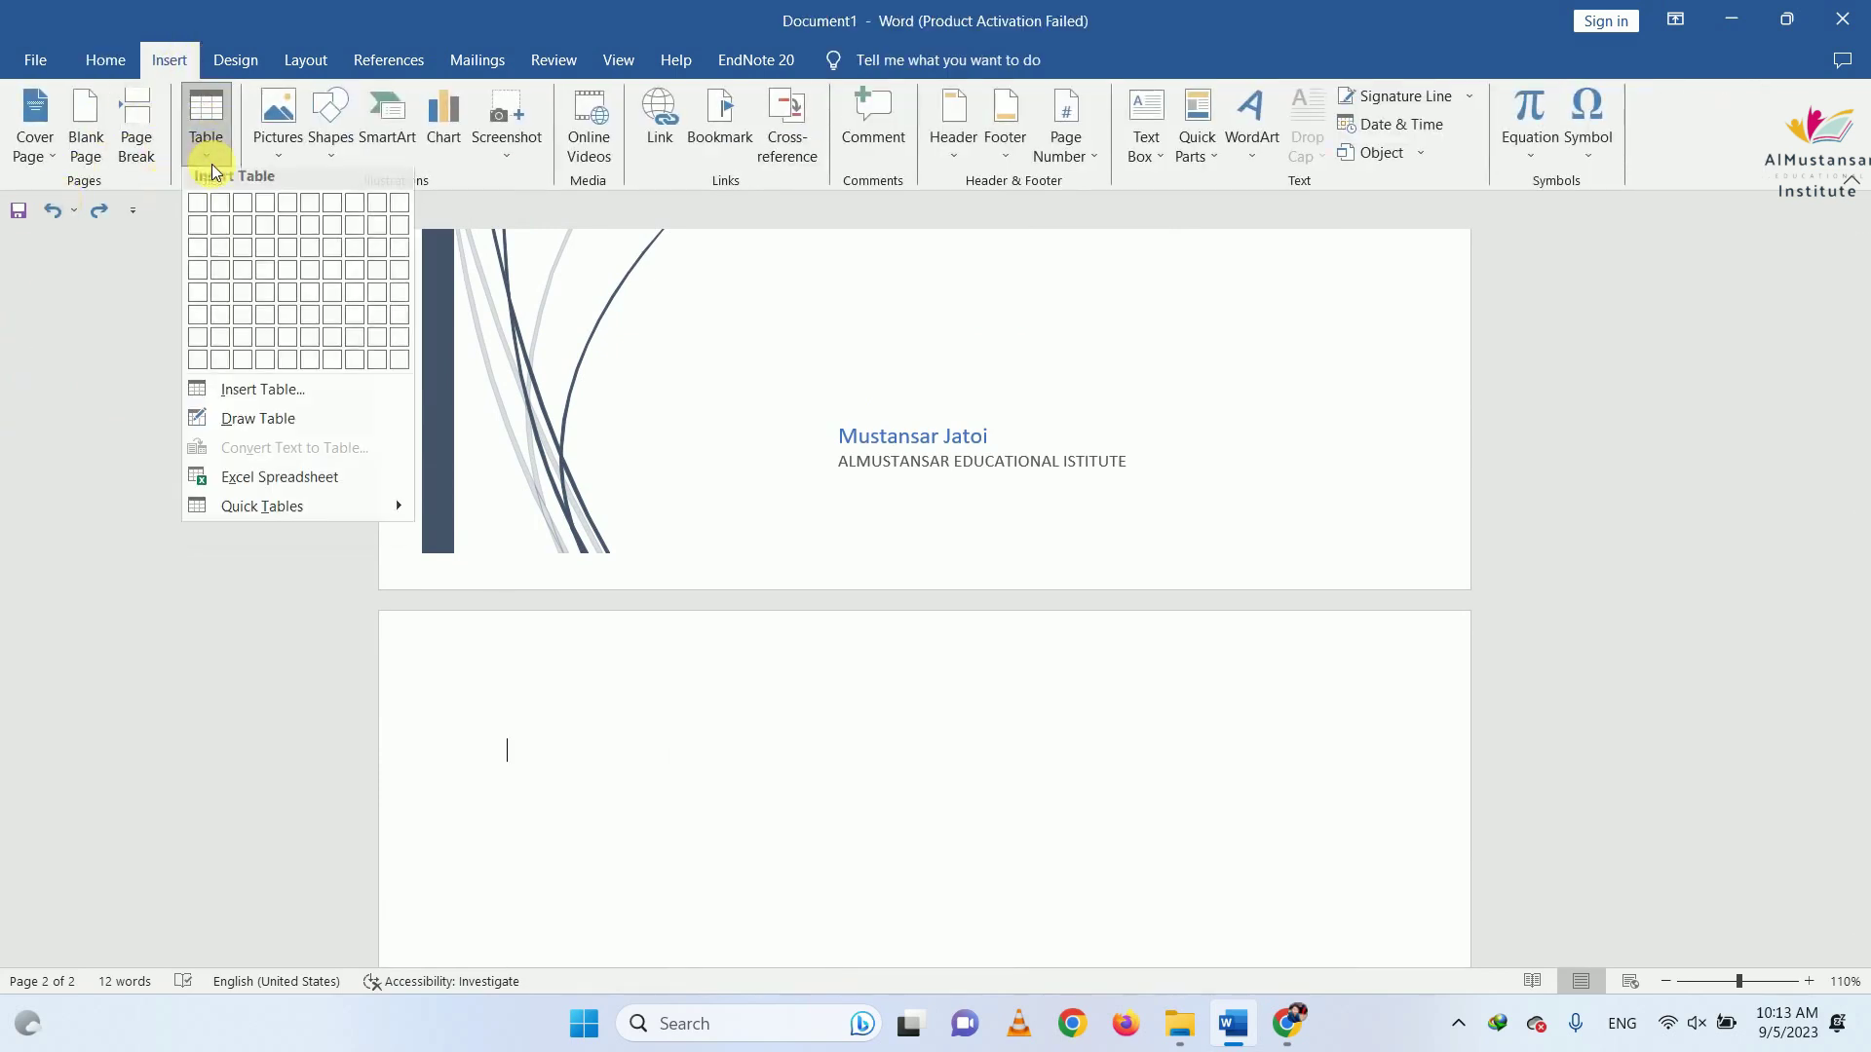
left_click(262, 427)
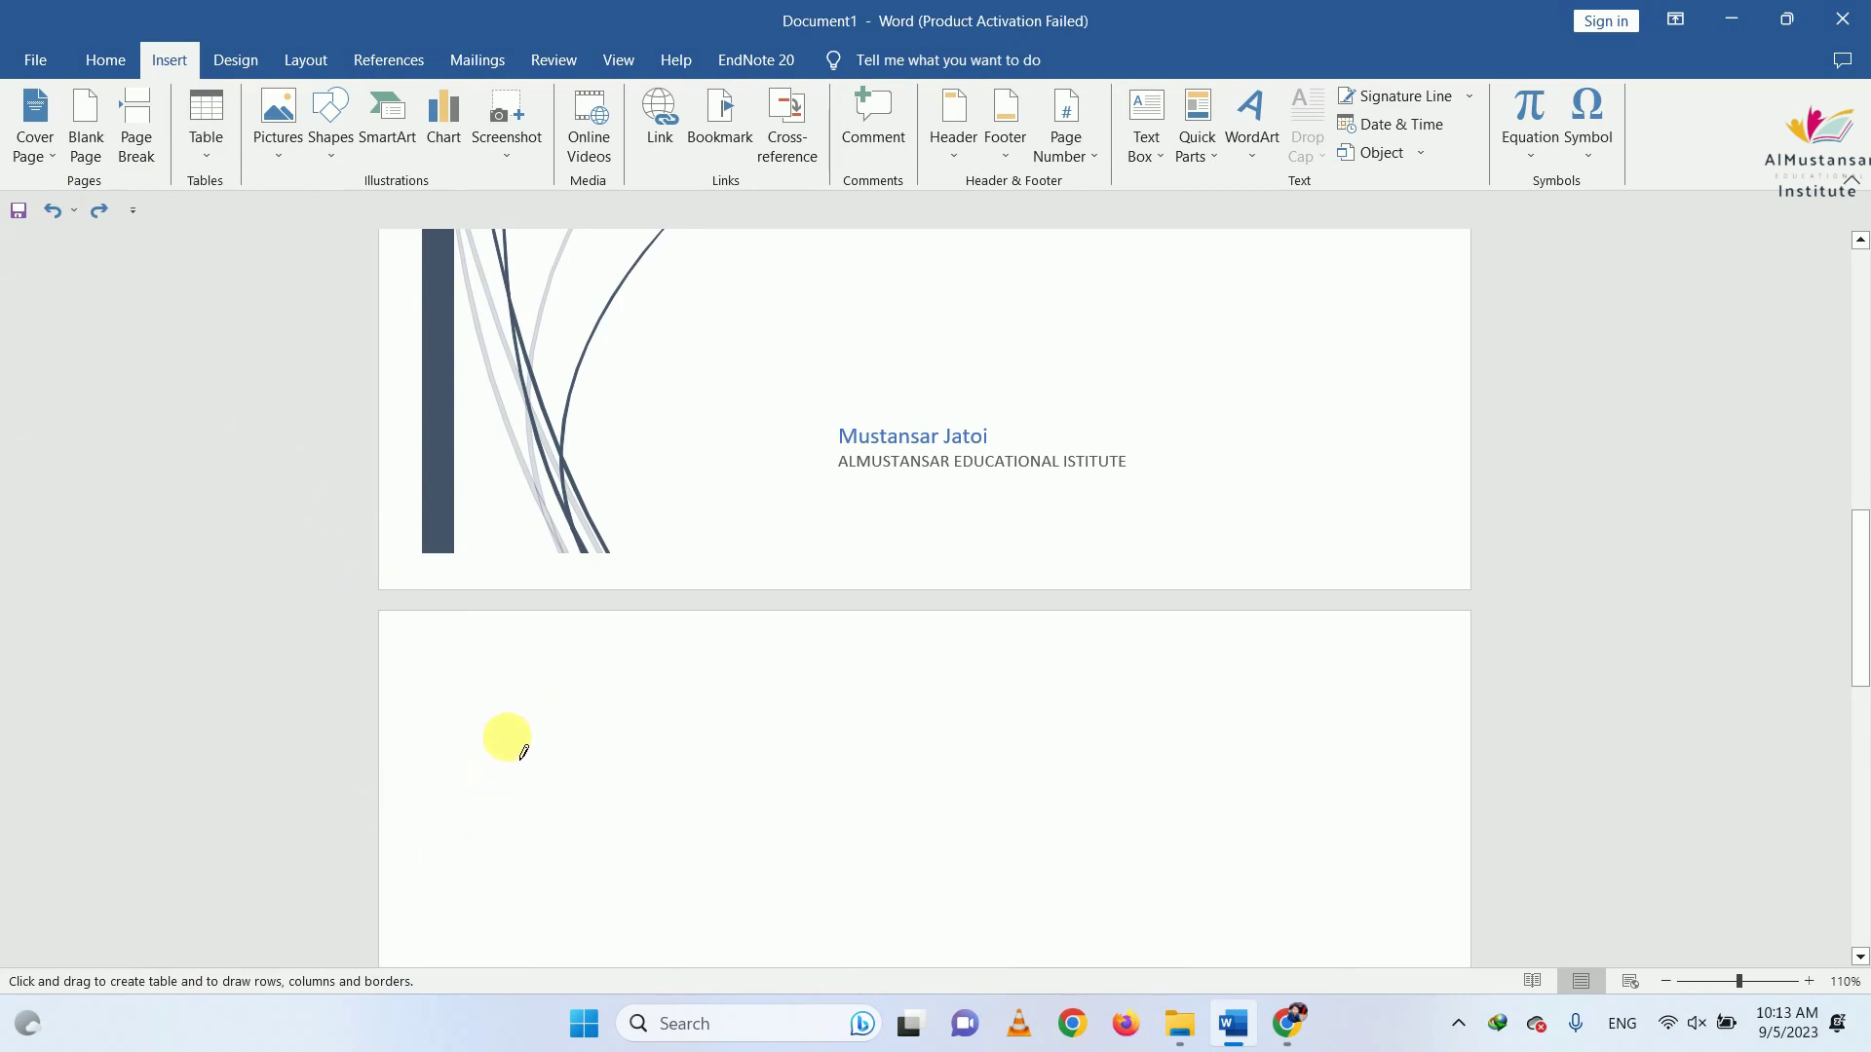
left_click_drag(510, 739, 731, 845)
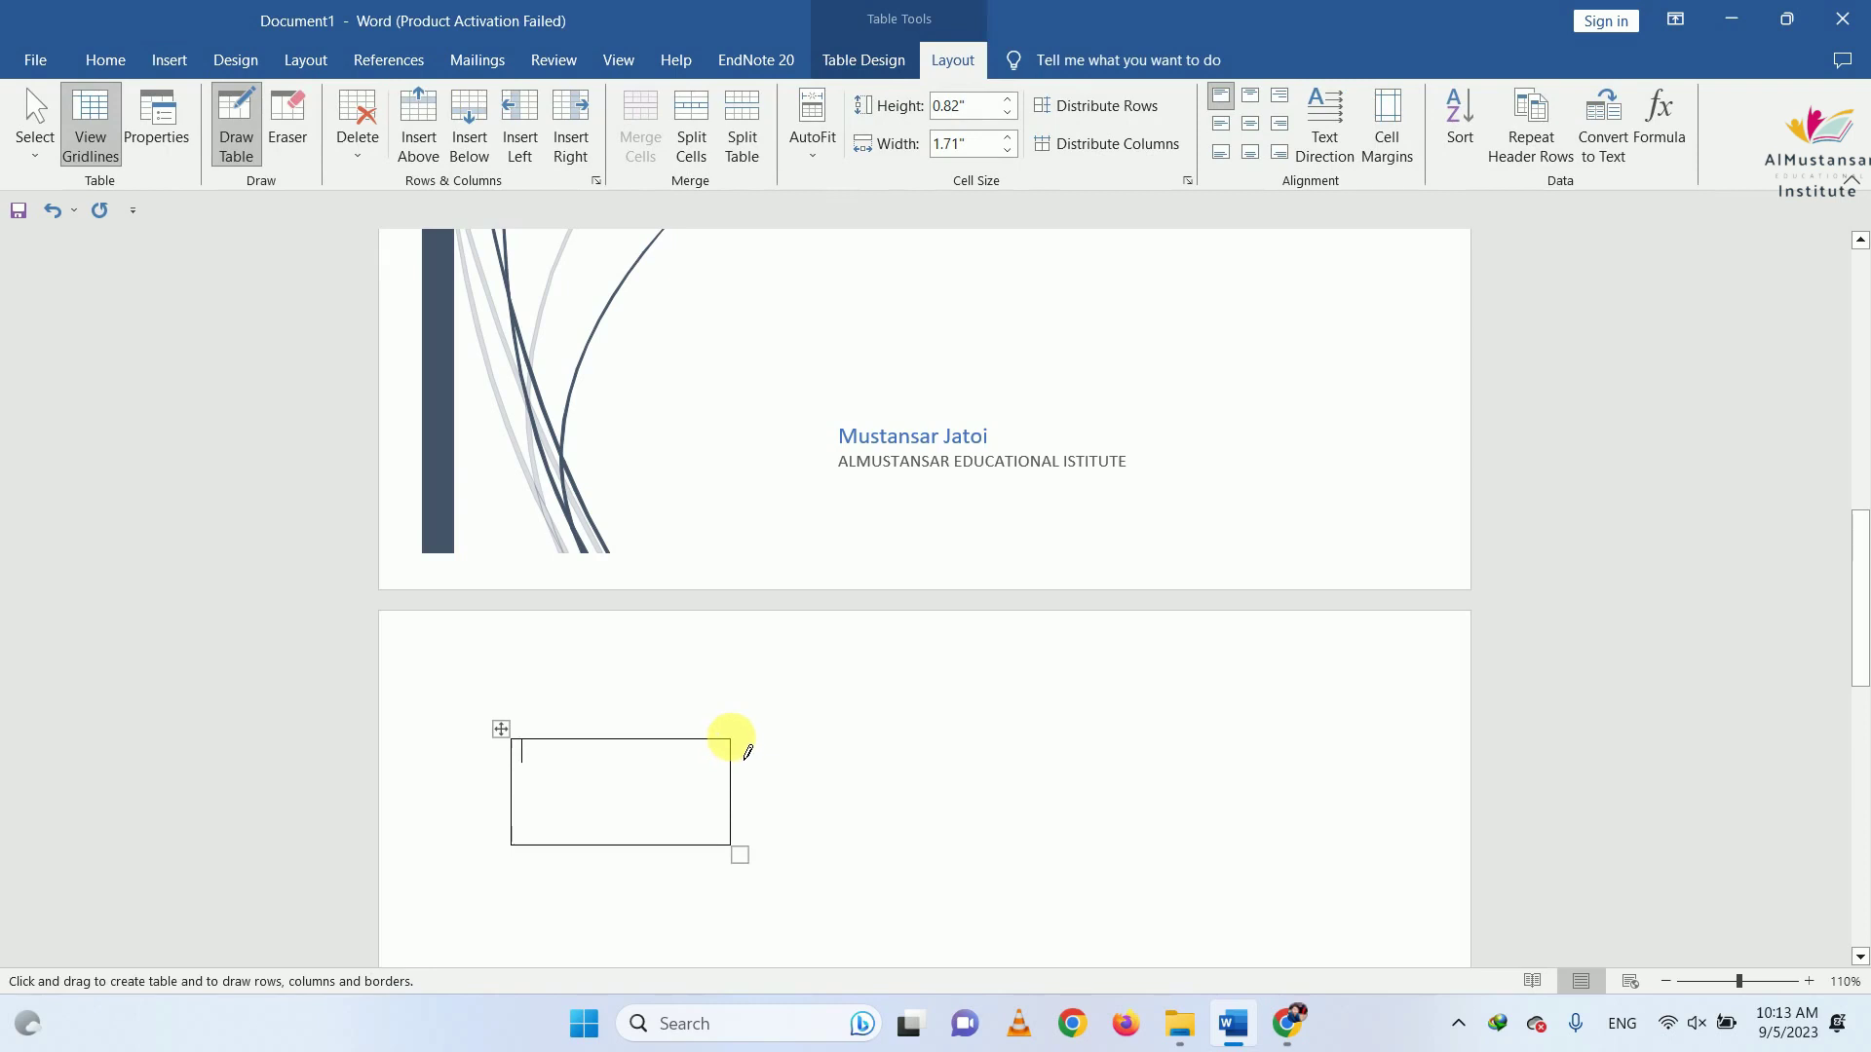
left_click_drag(747, 752, 1391, 889)
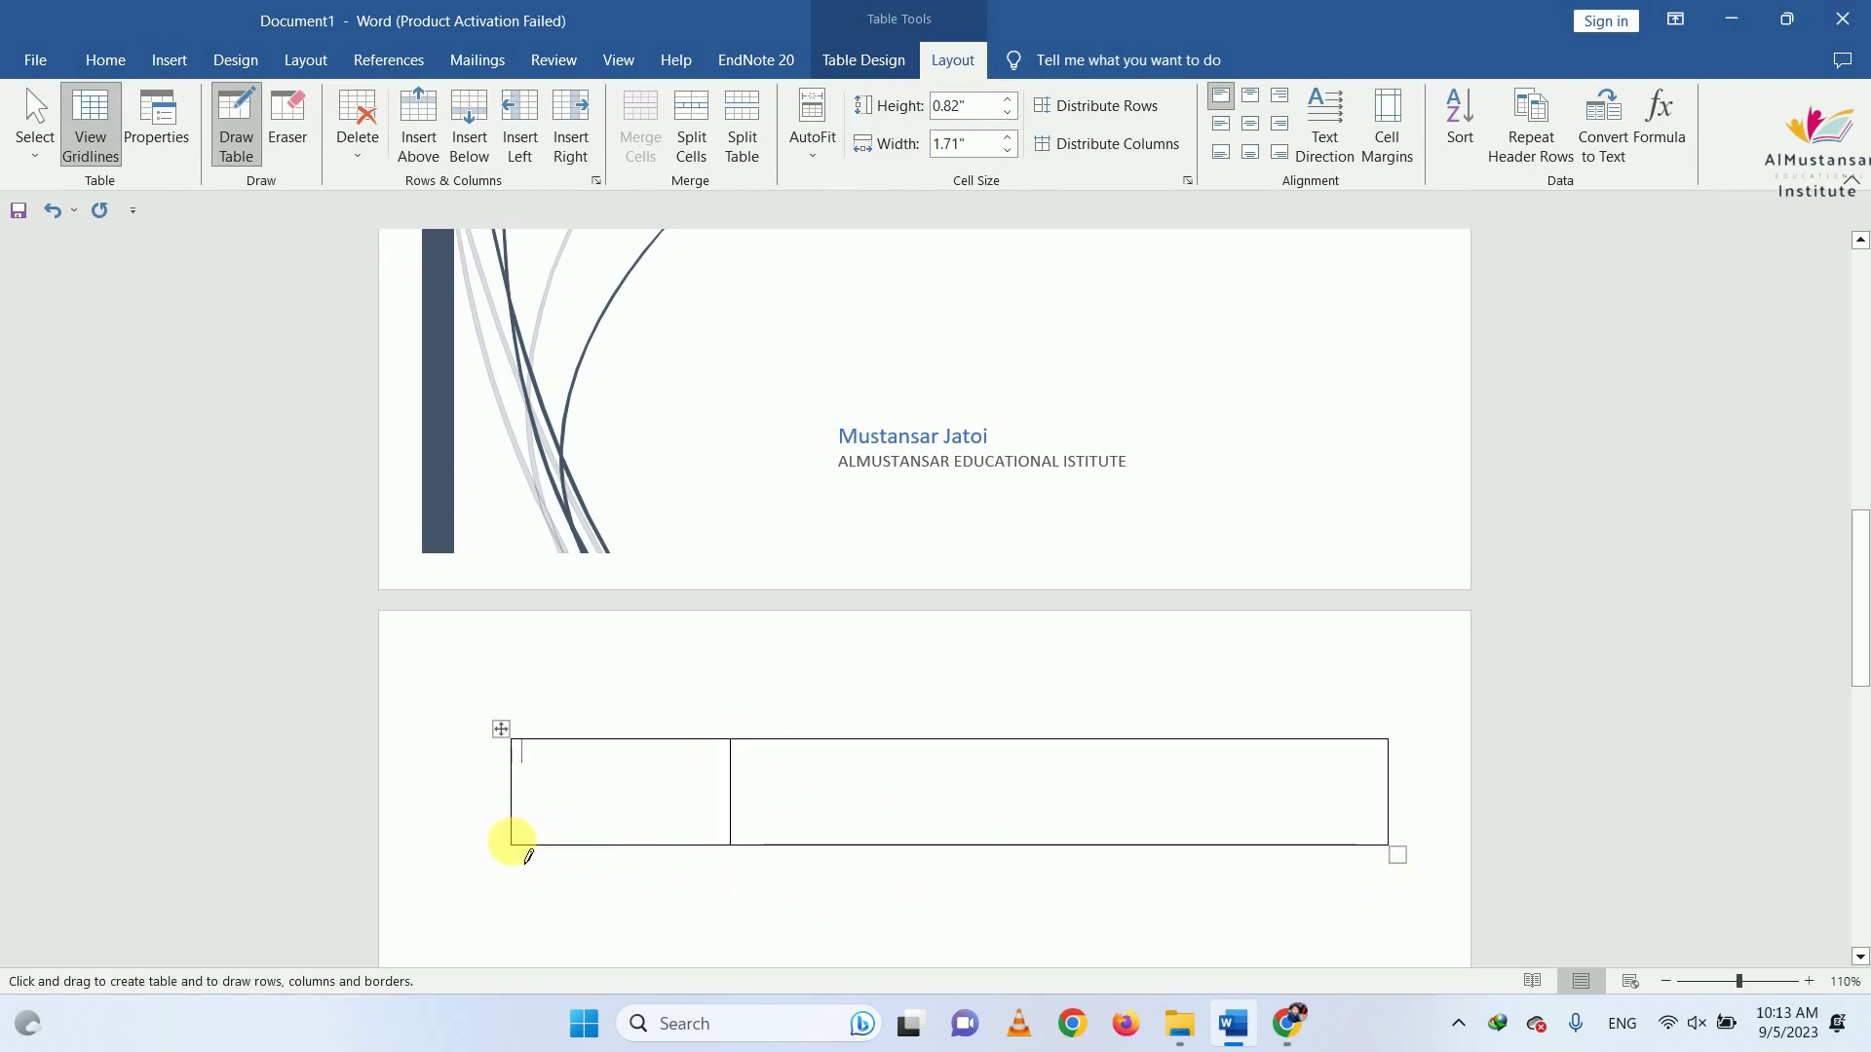
mouse_move(526, 855)
left_mouse_down()
mouse_move(929, 793)
mouse_move(913, 754)
left_mouse_up()
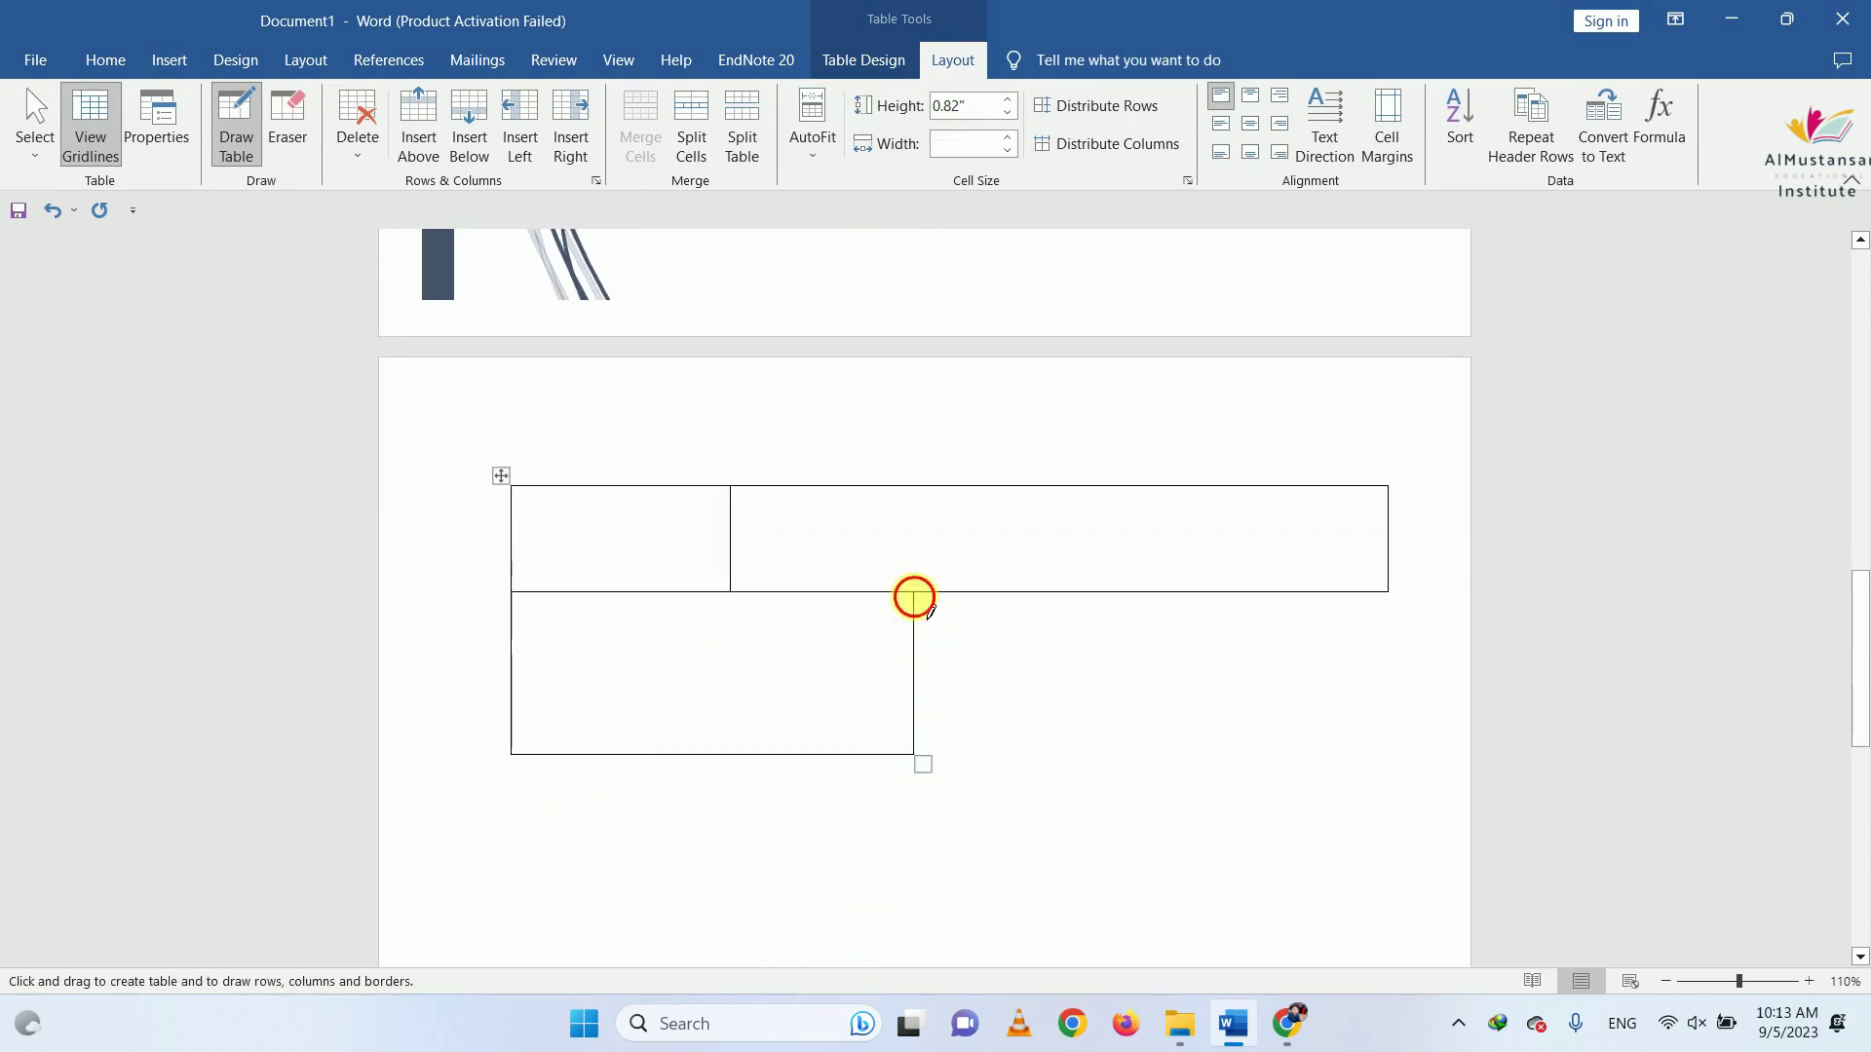
left_click_drag(914, 597, 1392, 766)
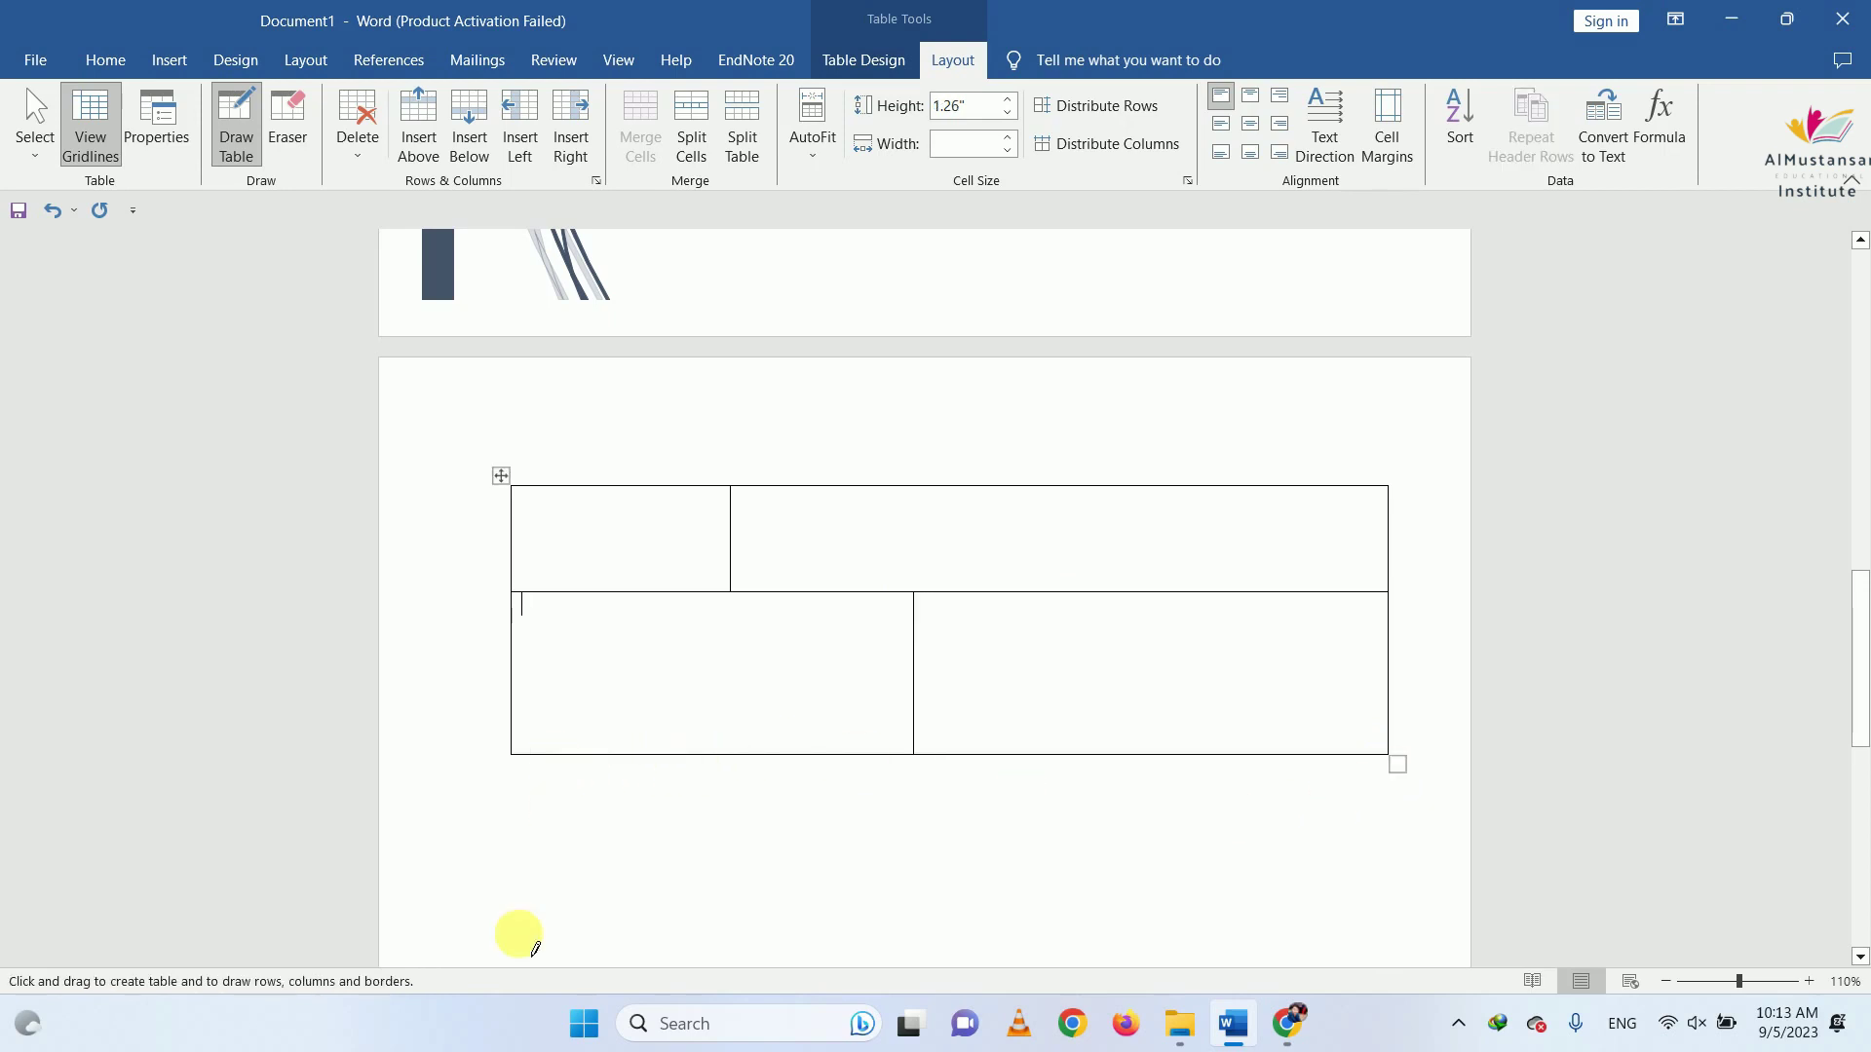
Undo the drawn table cells so page 2 is blank again
left_click(107, 60)
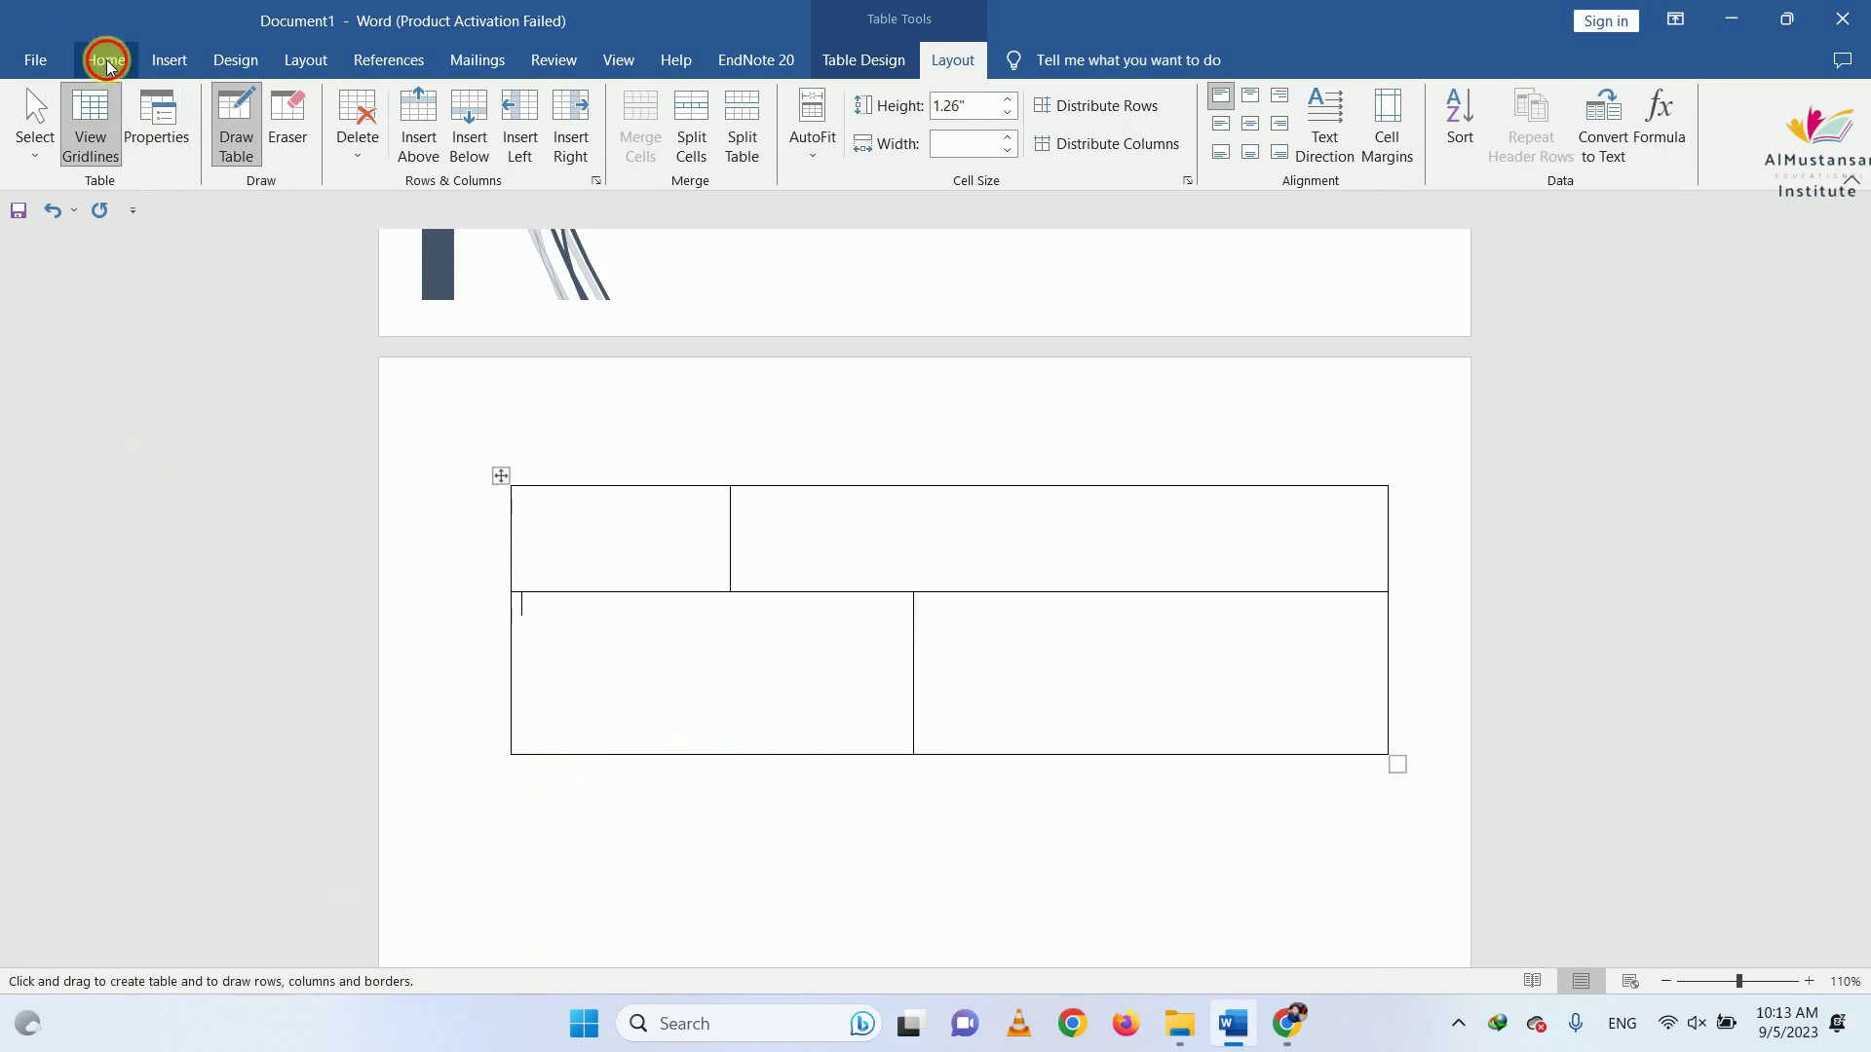
left_click(170, 60)
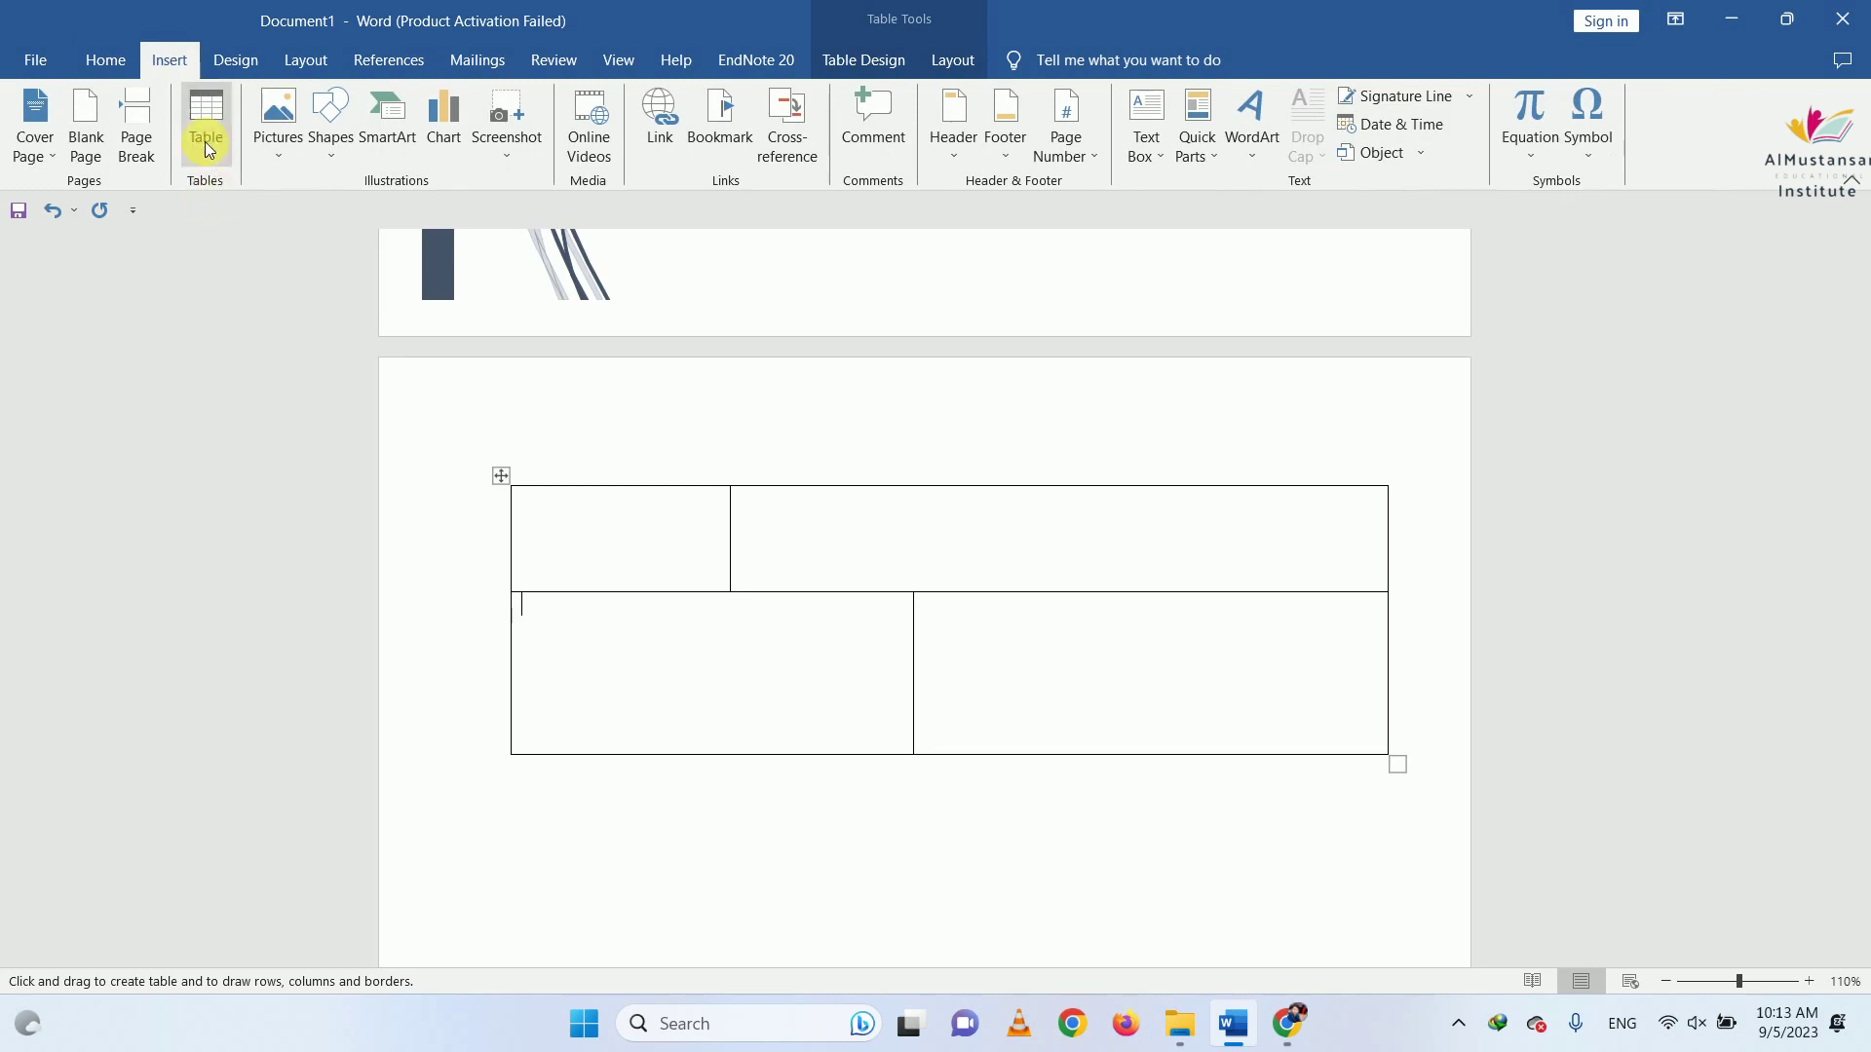
left_click(206, 146)
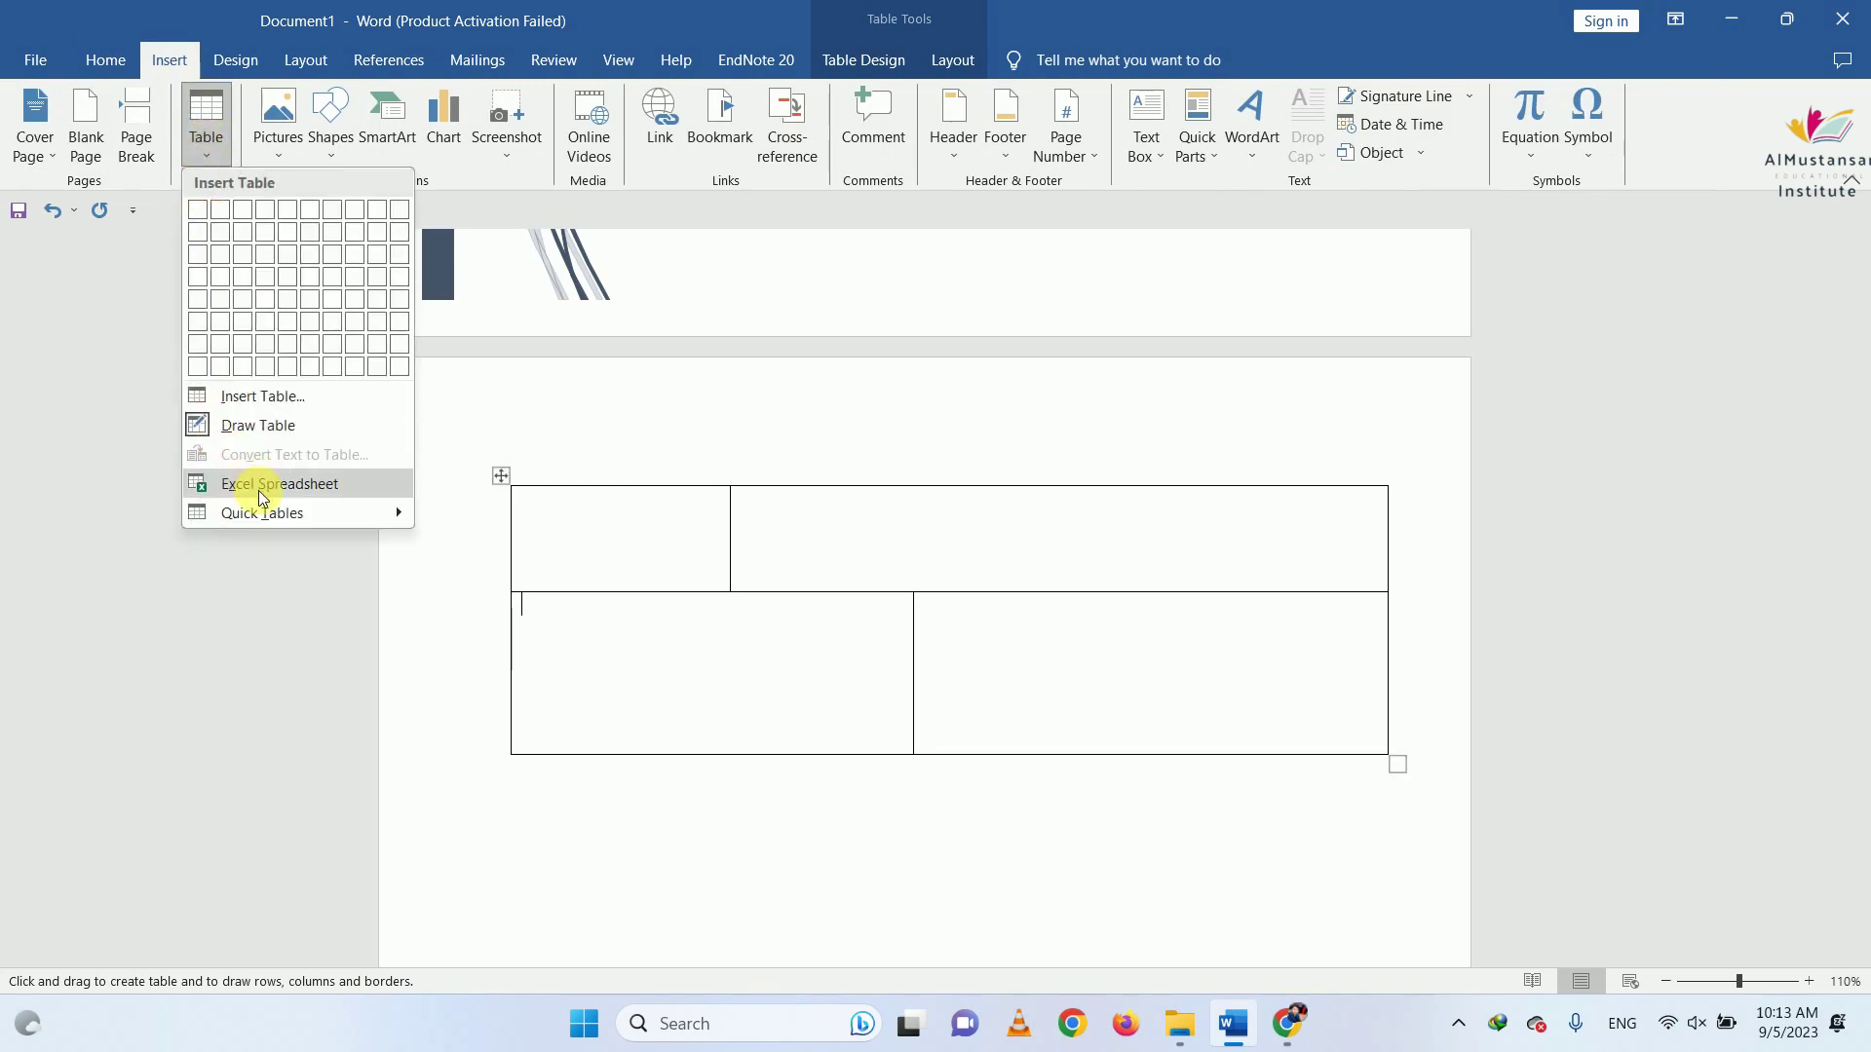
left_click(458, 707)
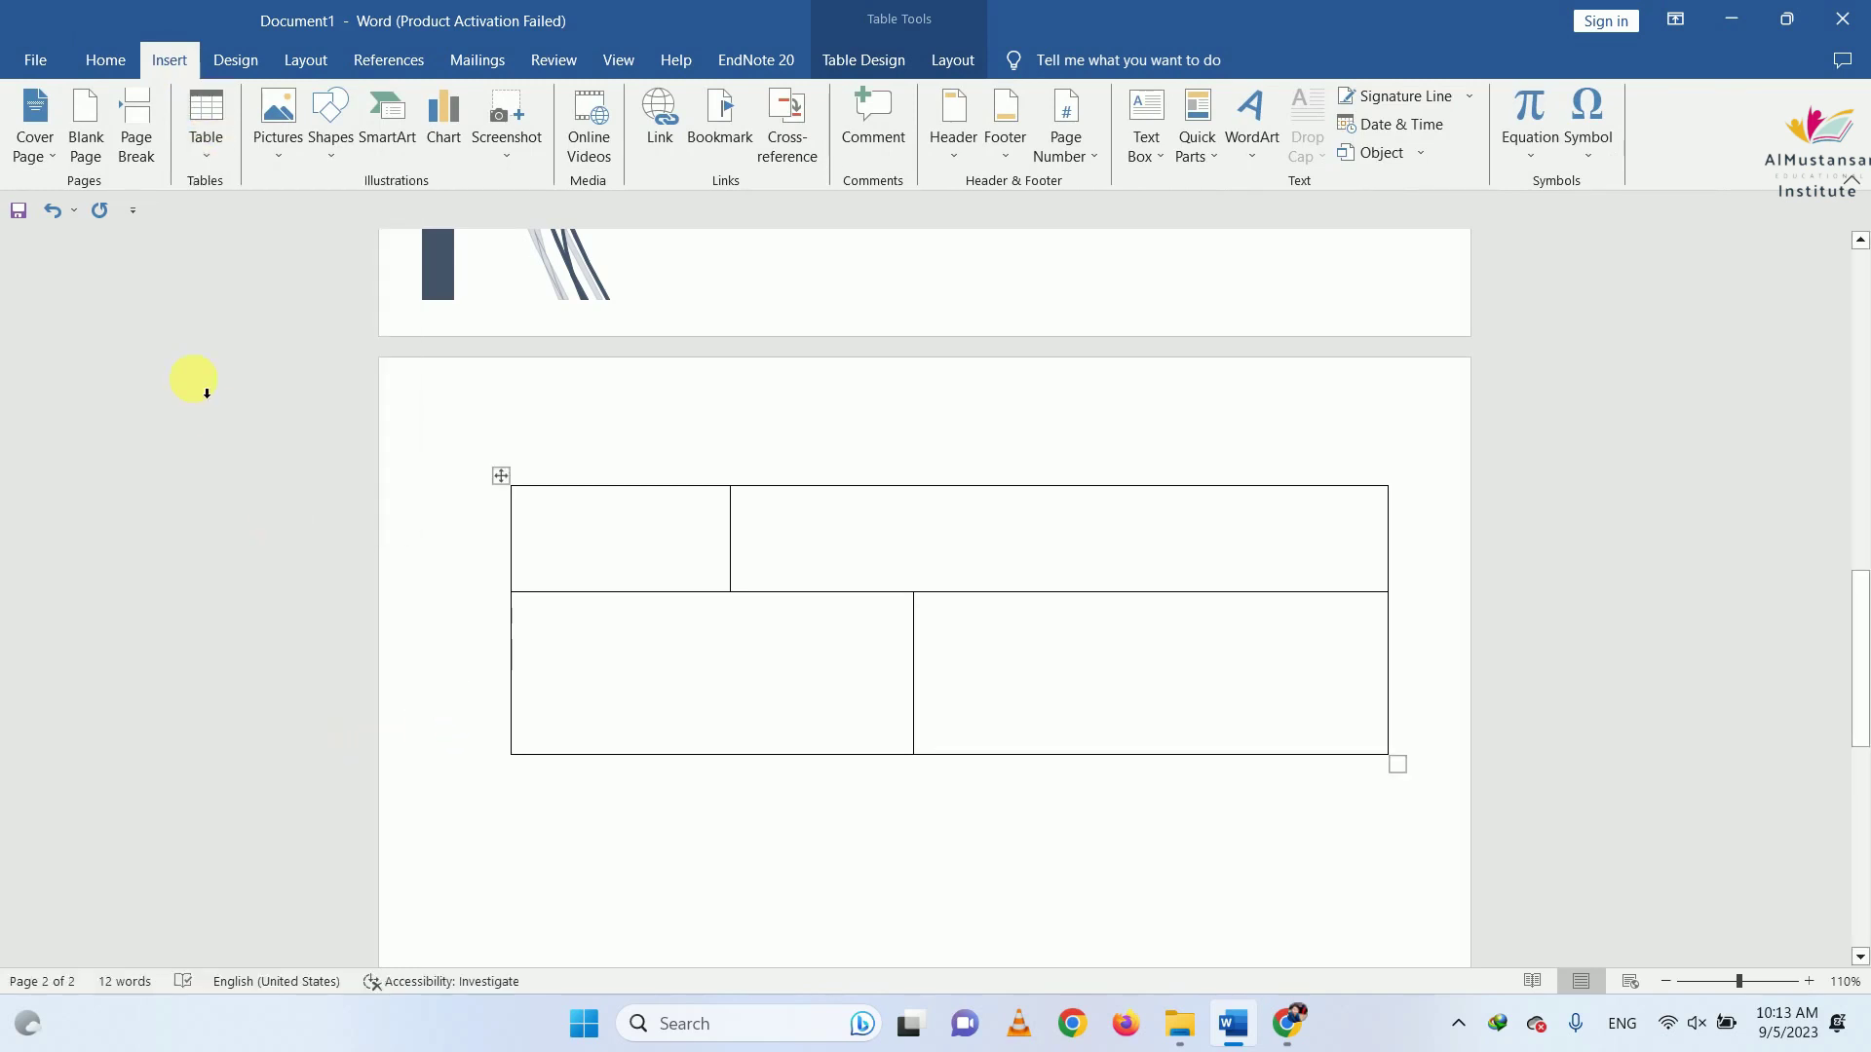
left_click(55, 209)
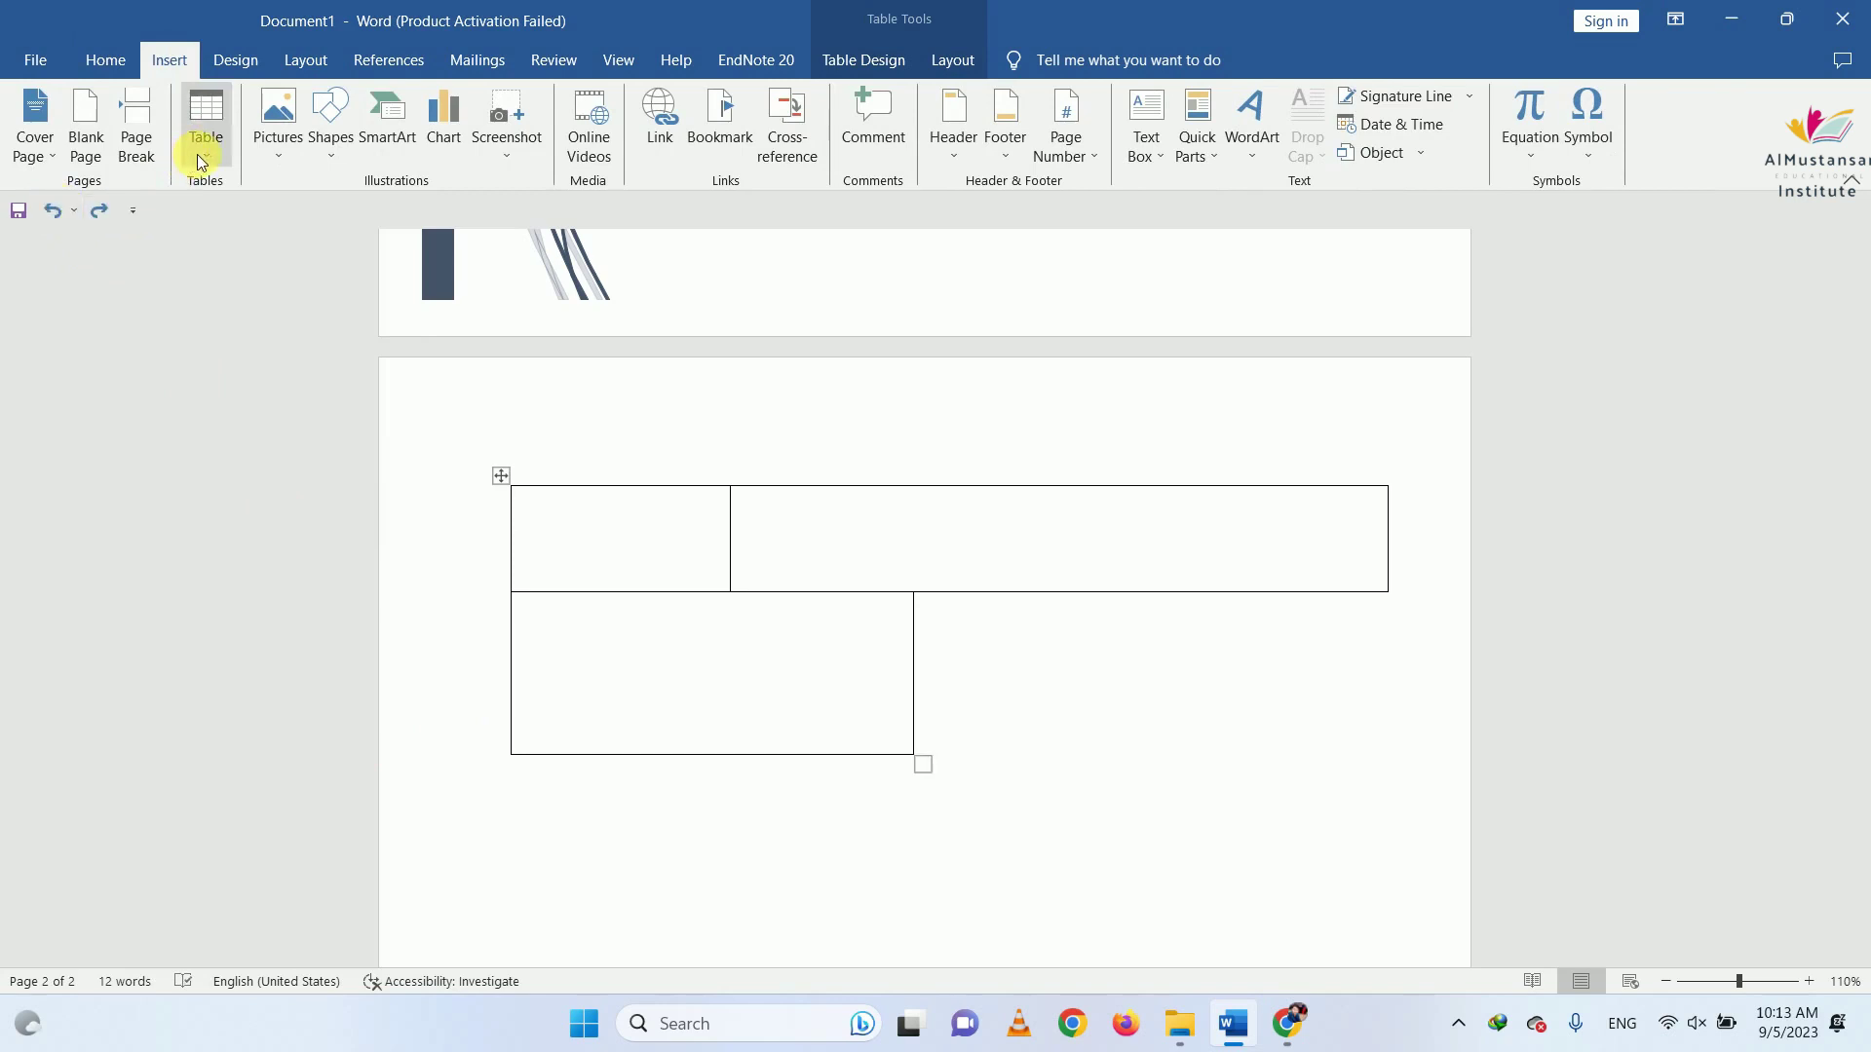
left_click(49, 221)
left_click(49, 220)
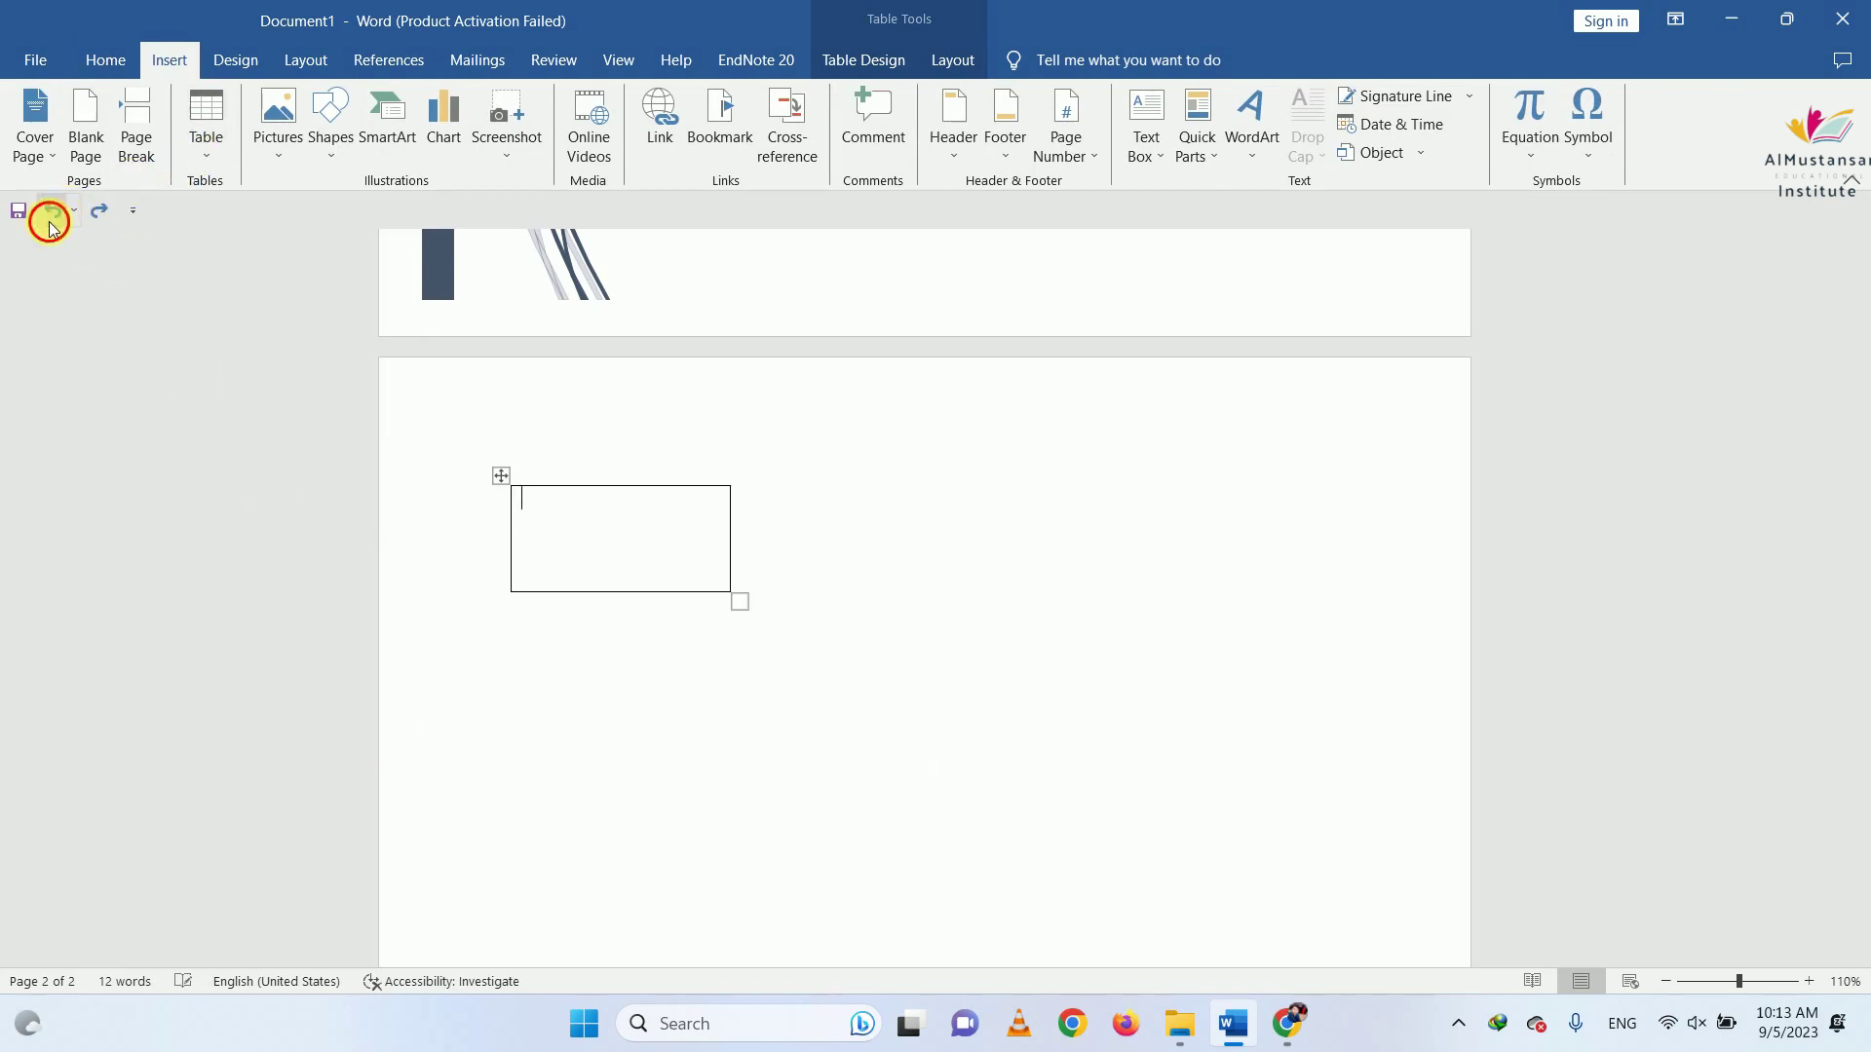
left_click(50, 221)
Embed an Excel spreadsheet on page 2 and dismiss the activation warning
left_click(206, 146)
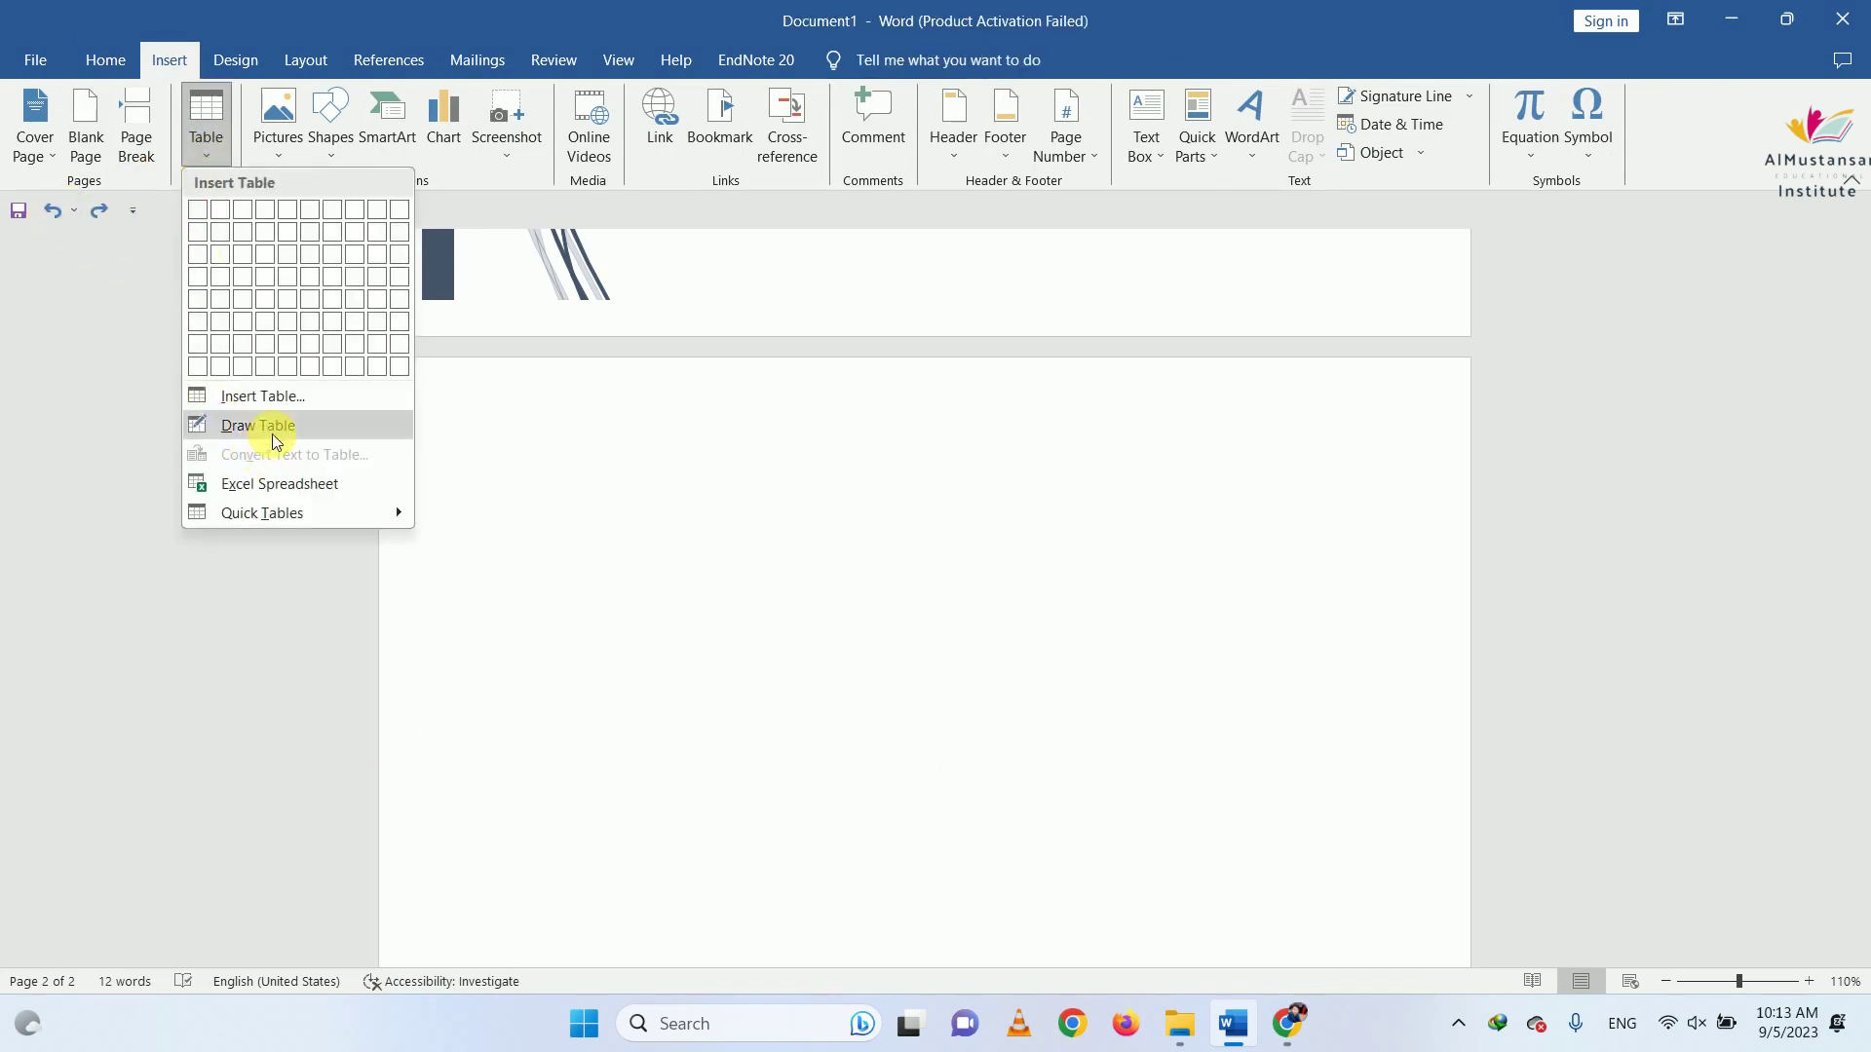
left_click(296, 482)
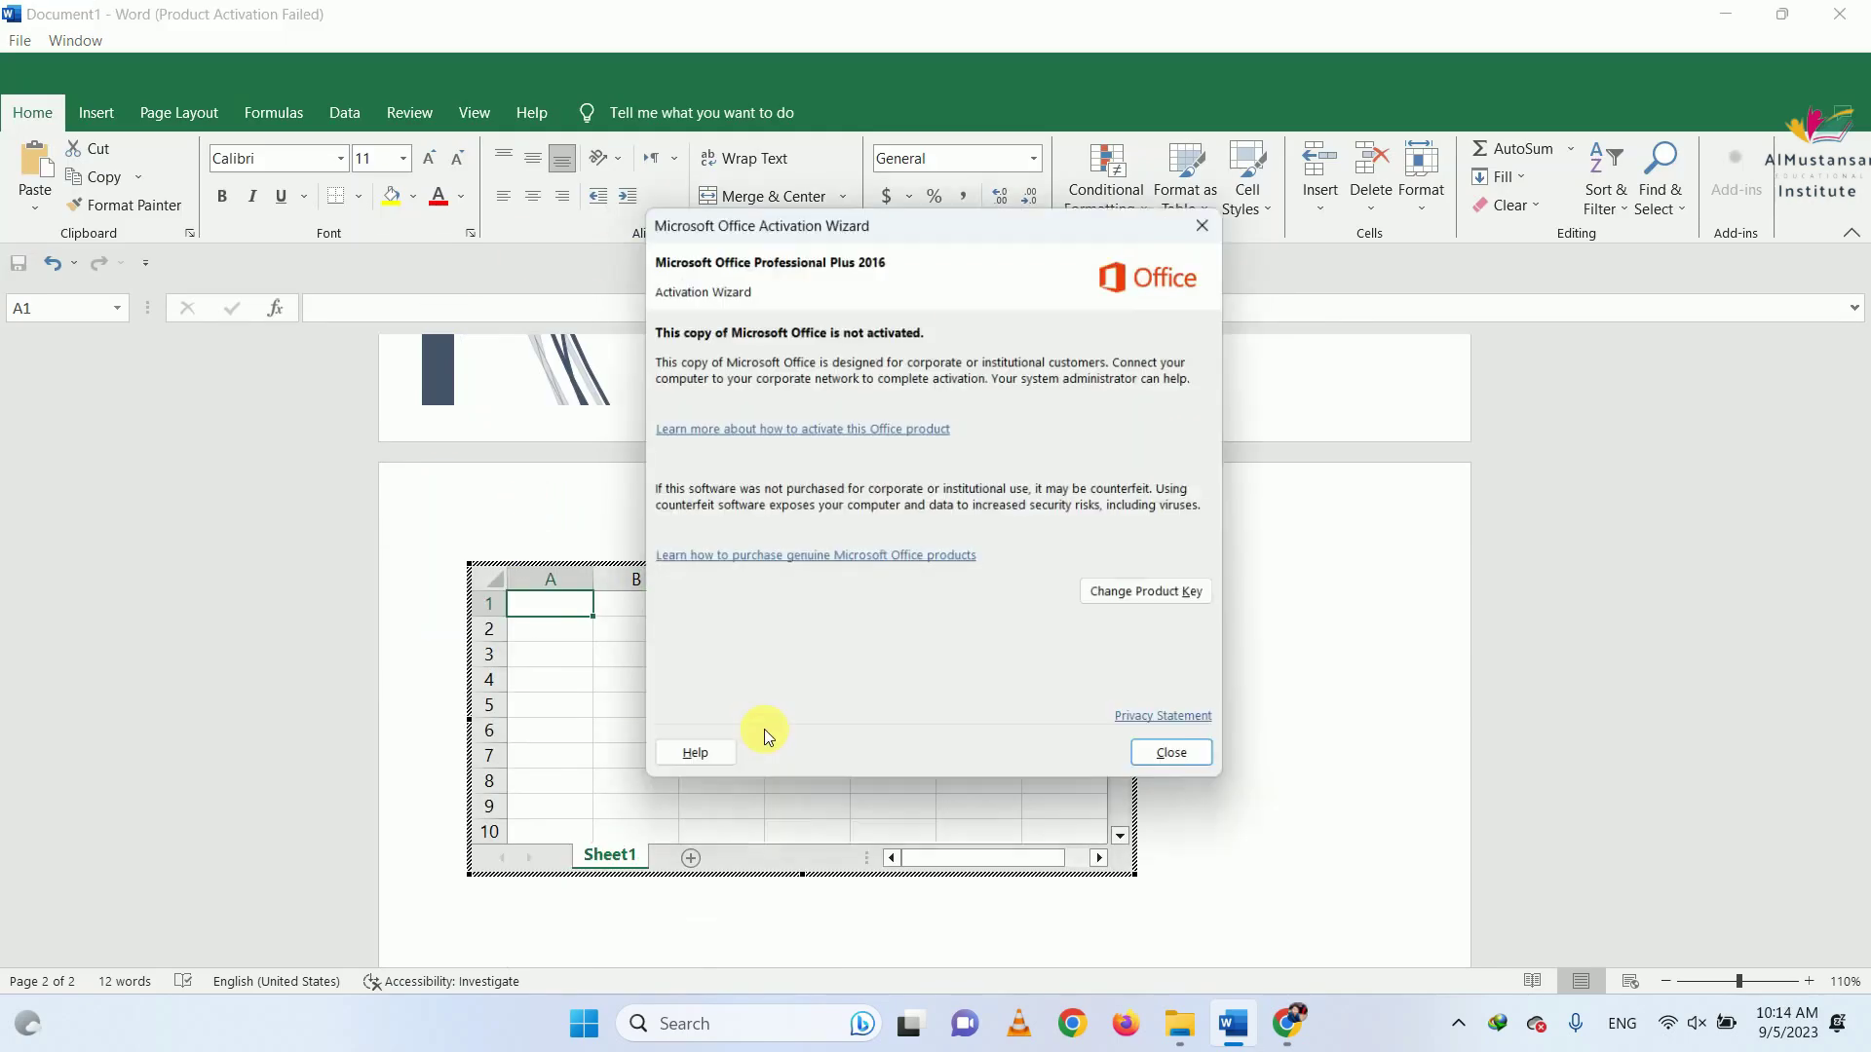
left_click(1230, 218)
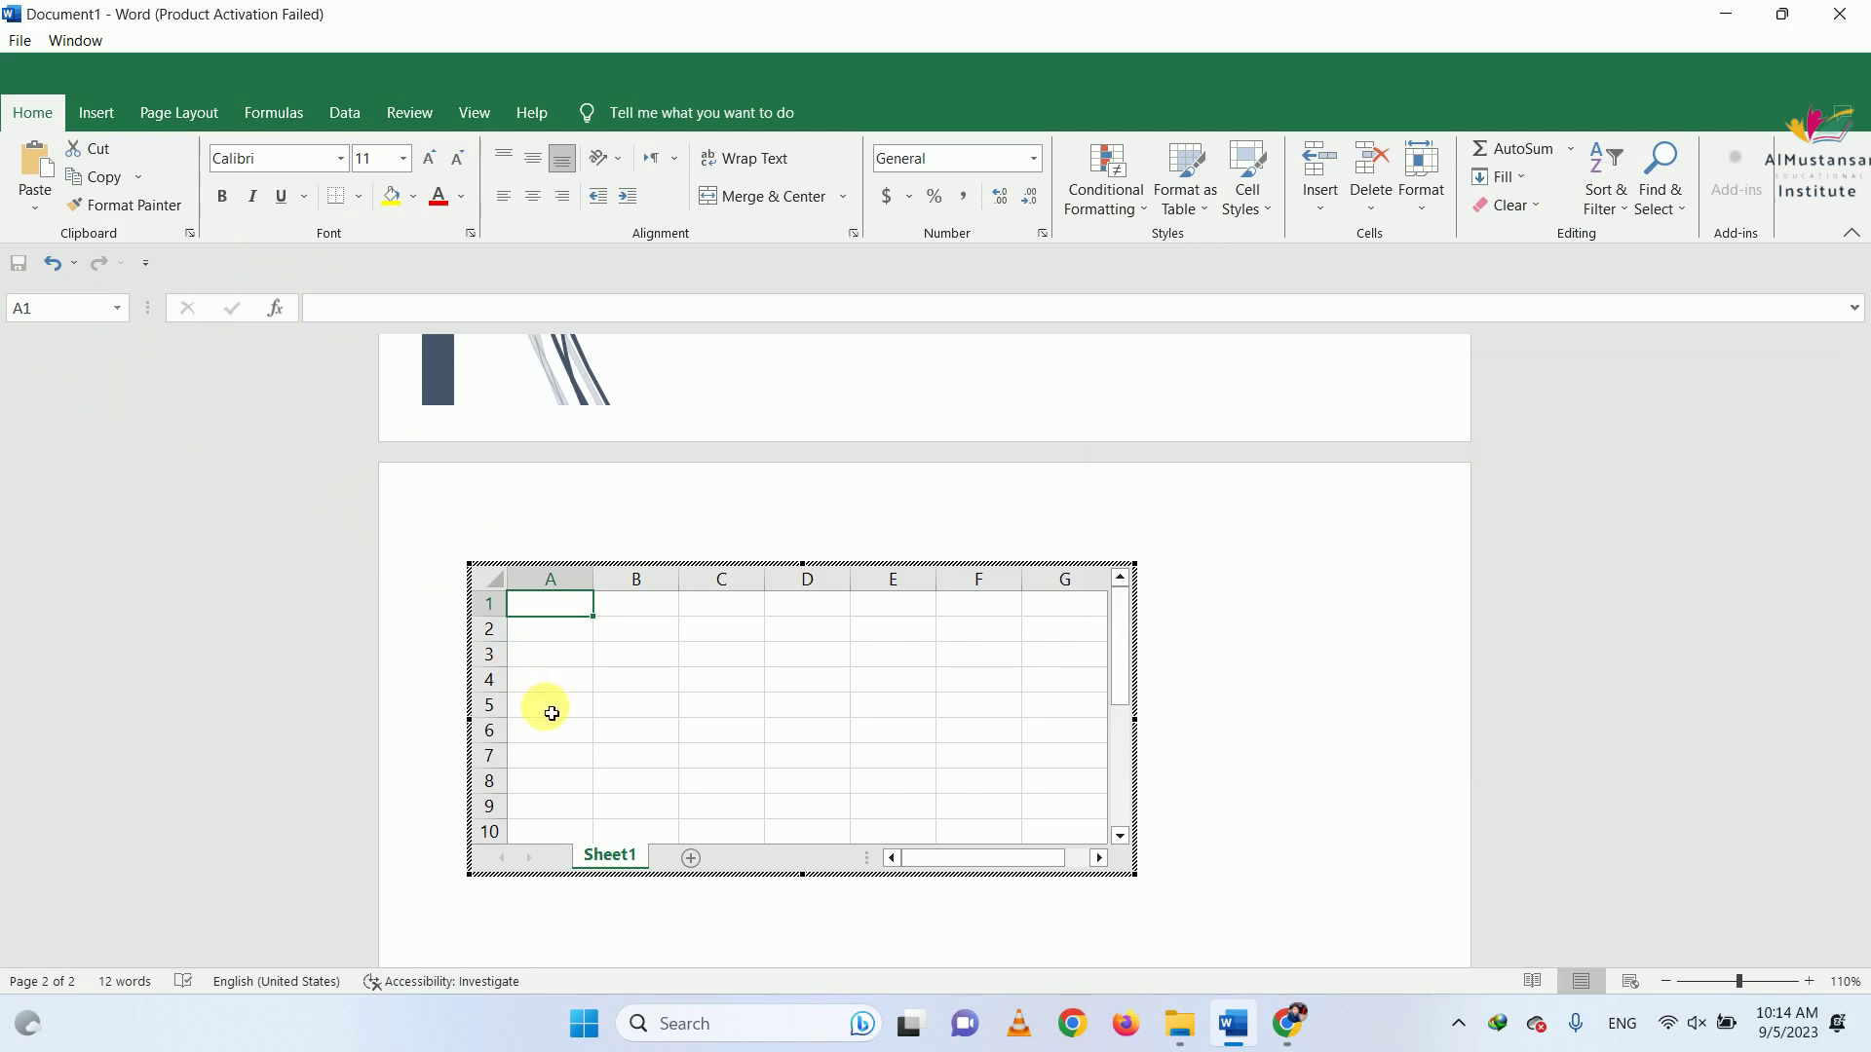
Select cells A2 through C2, then return to the Word document
left_click(559, 639)
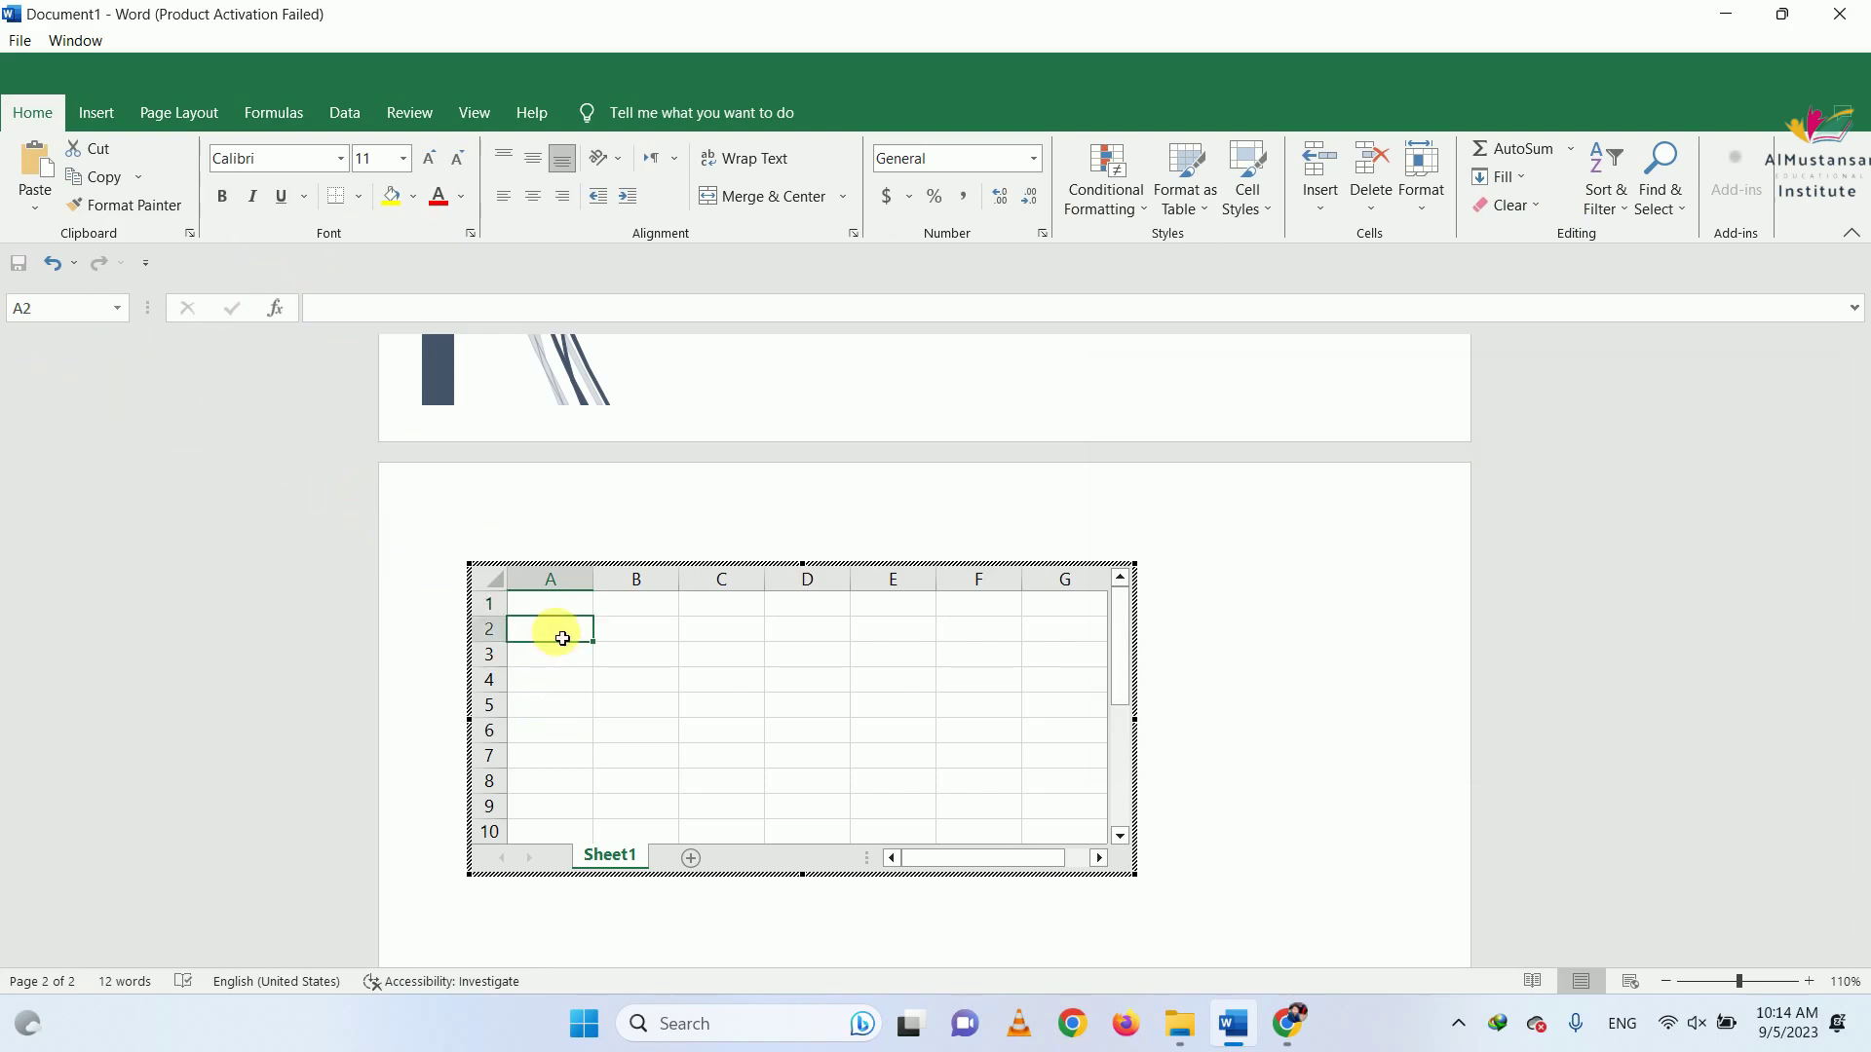
mouse_move(601, 650)
left_mouse_down()
mouse_move(731, 776)
mouse_move(681, 756)
left_mouse_up()
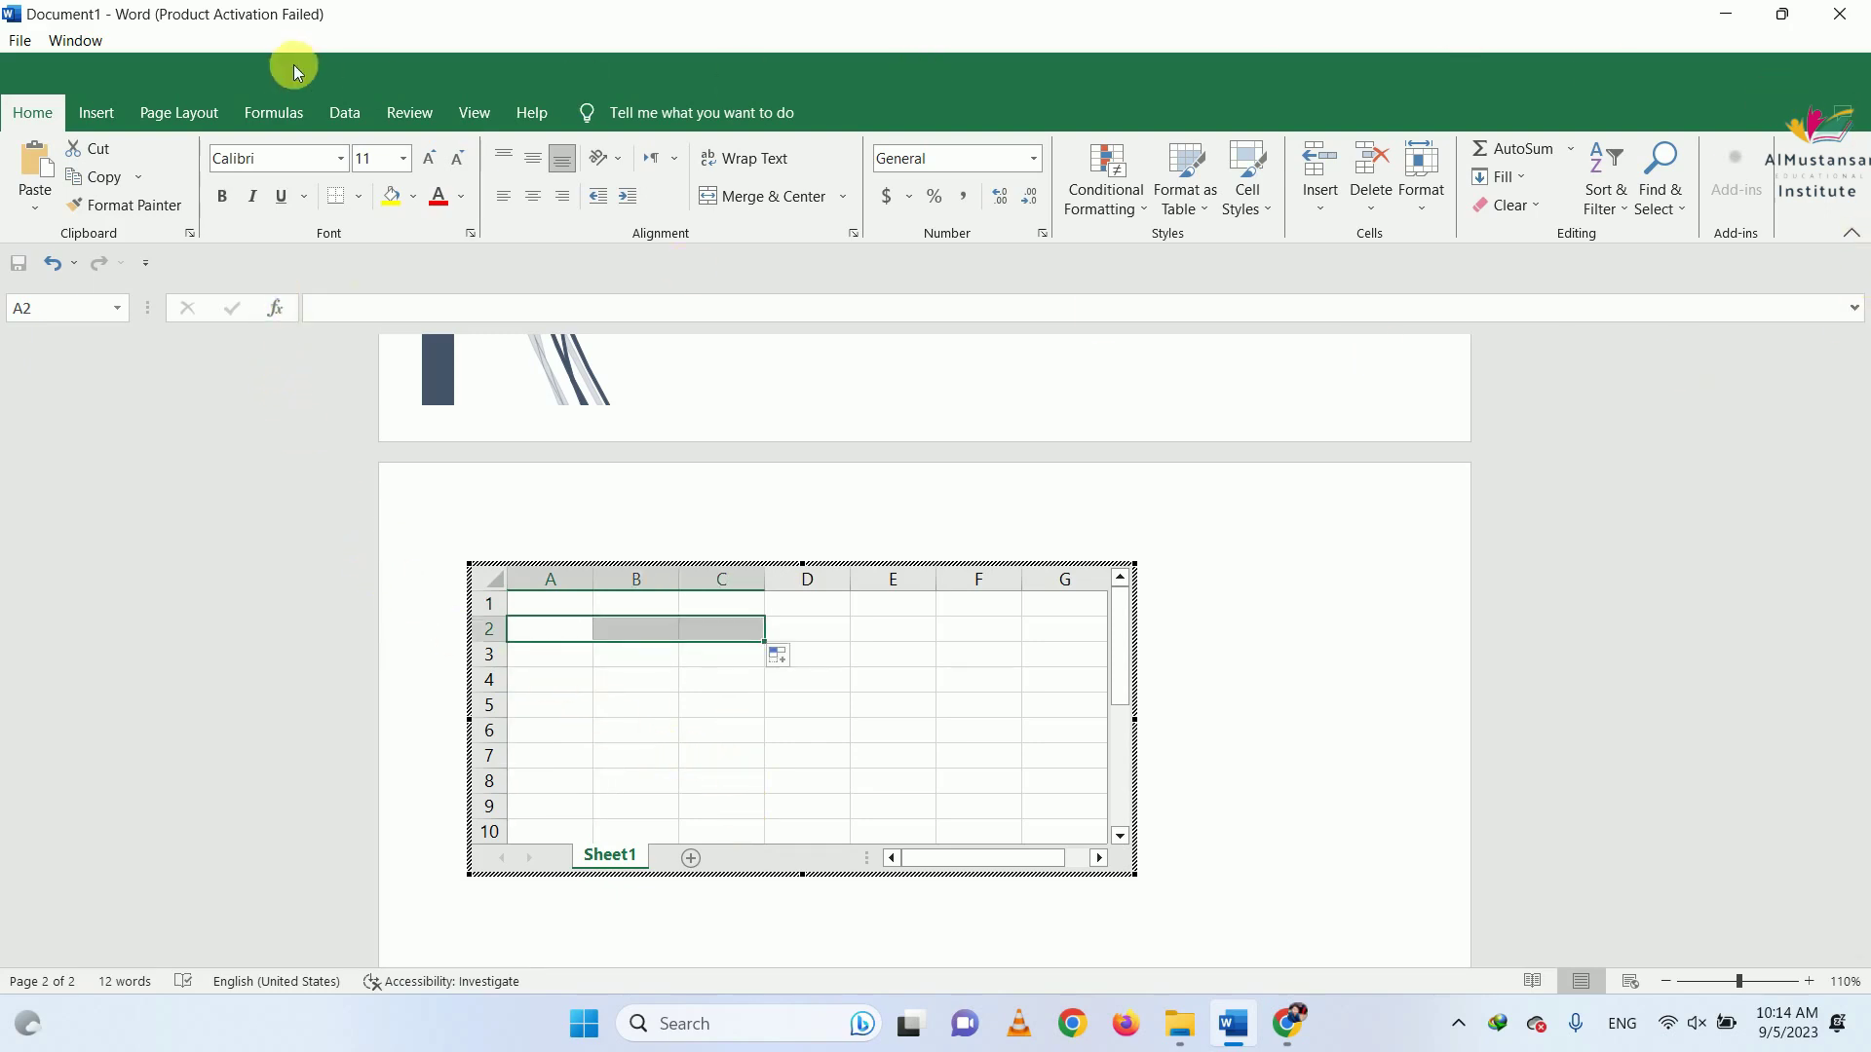
left_click(20, 40)
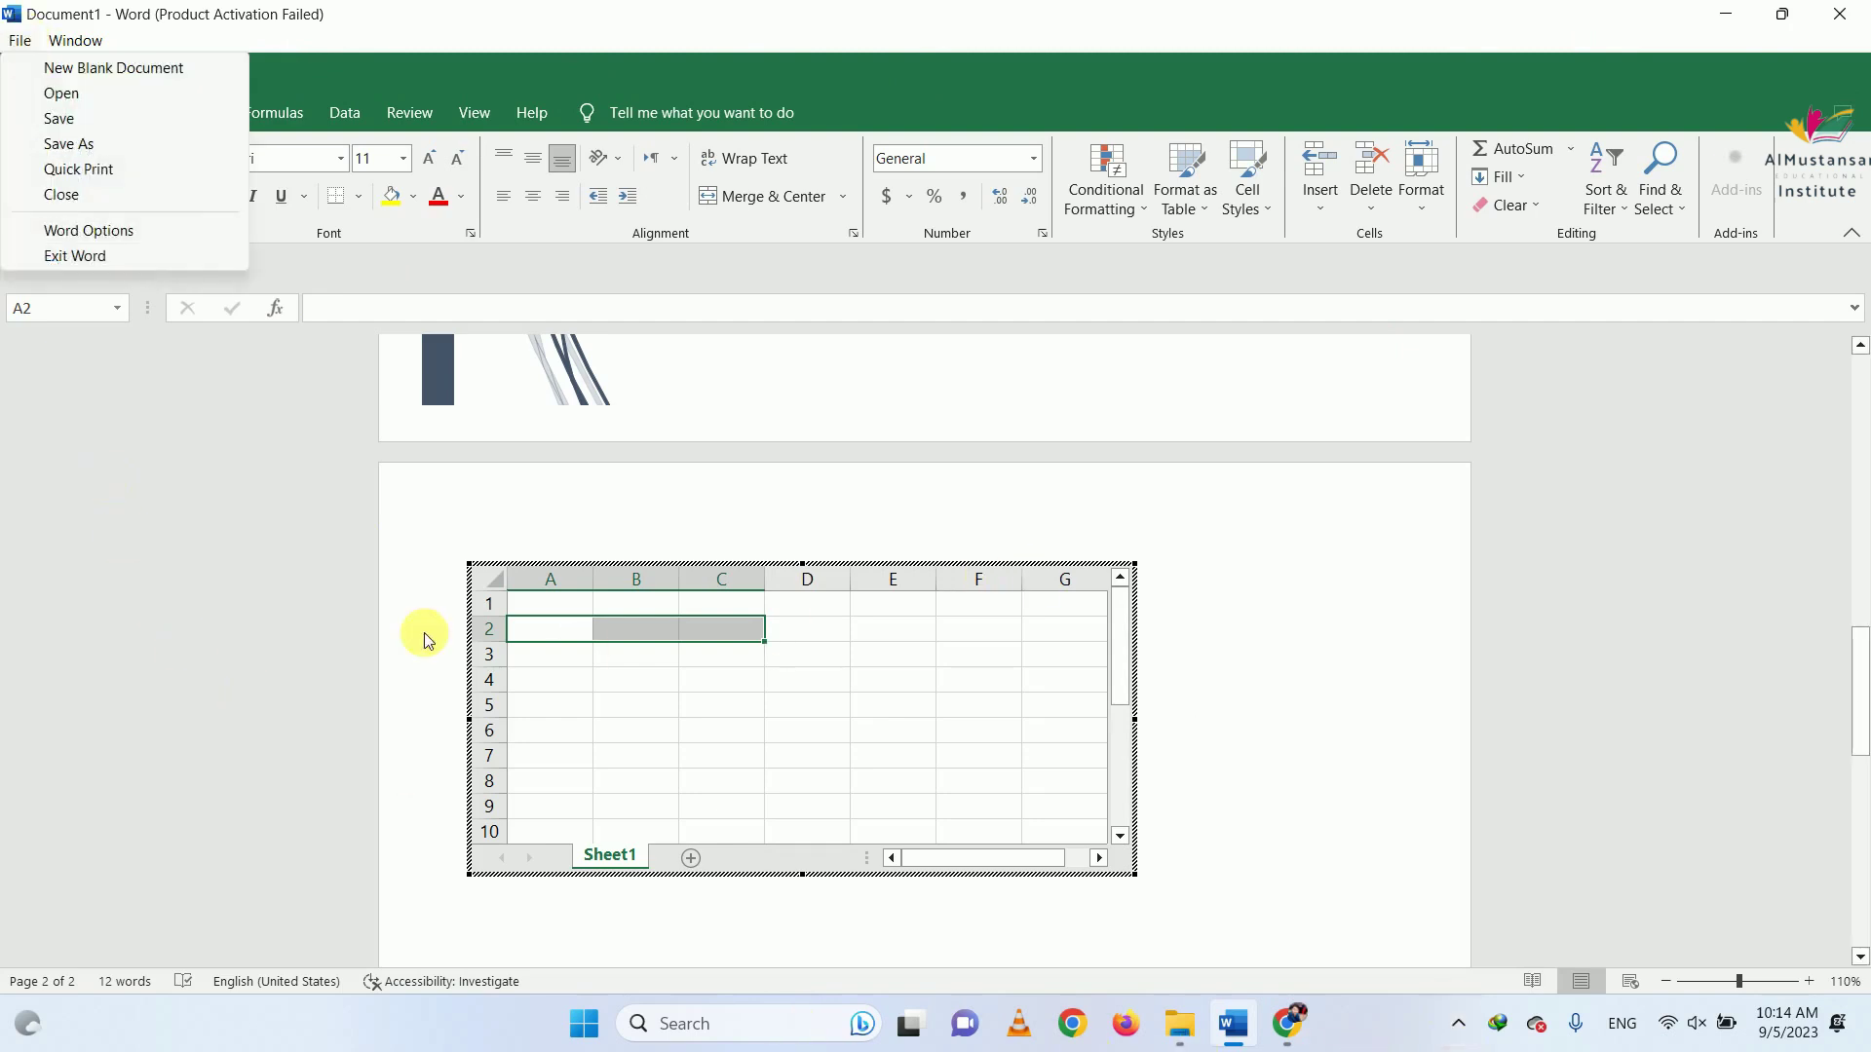
left_click(173, 518)
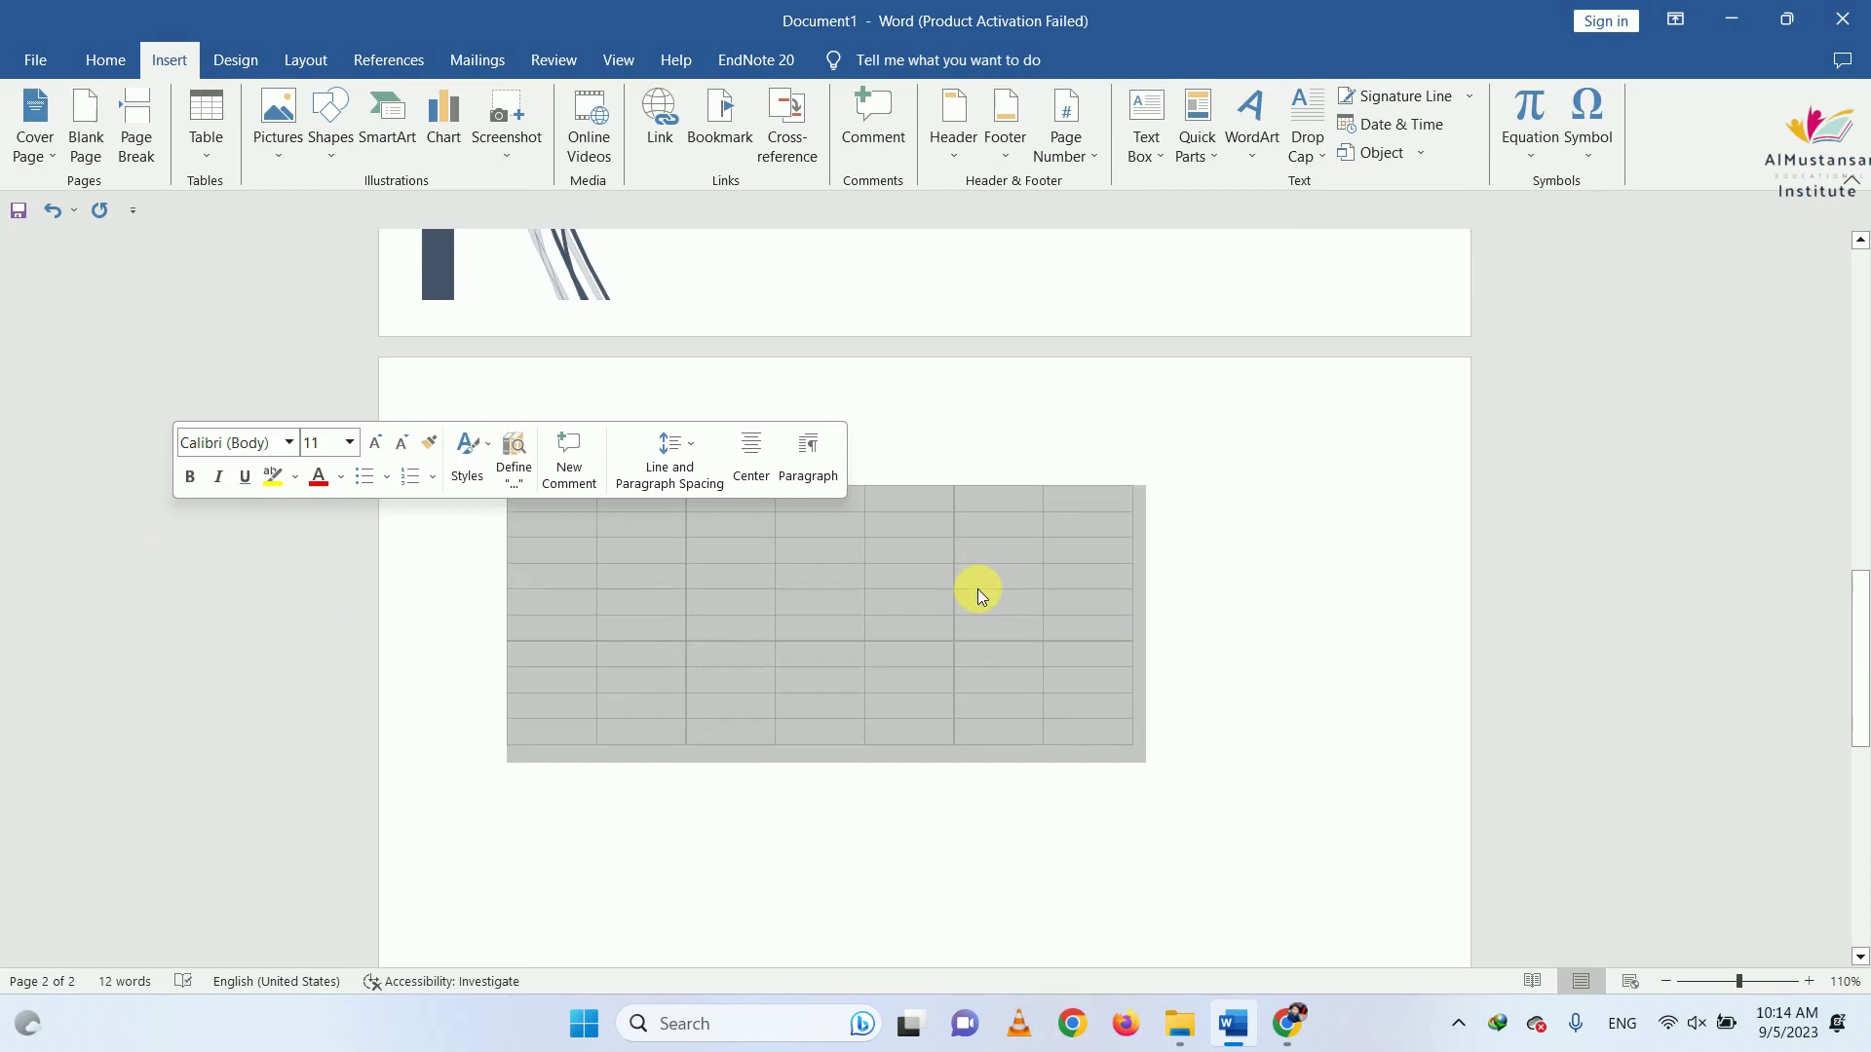
left_click(50, 211)
left_click(205, 136)
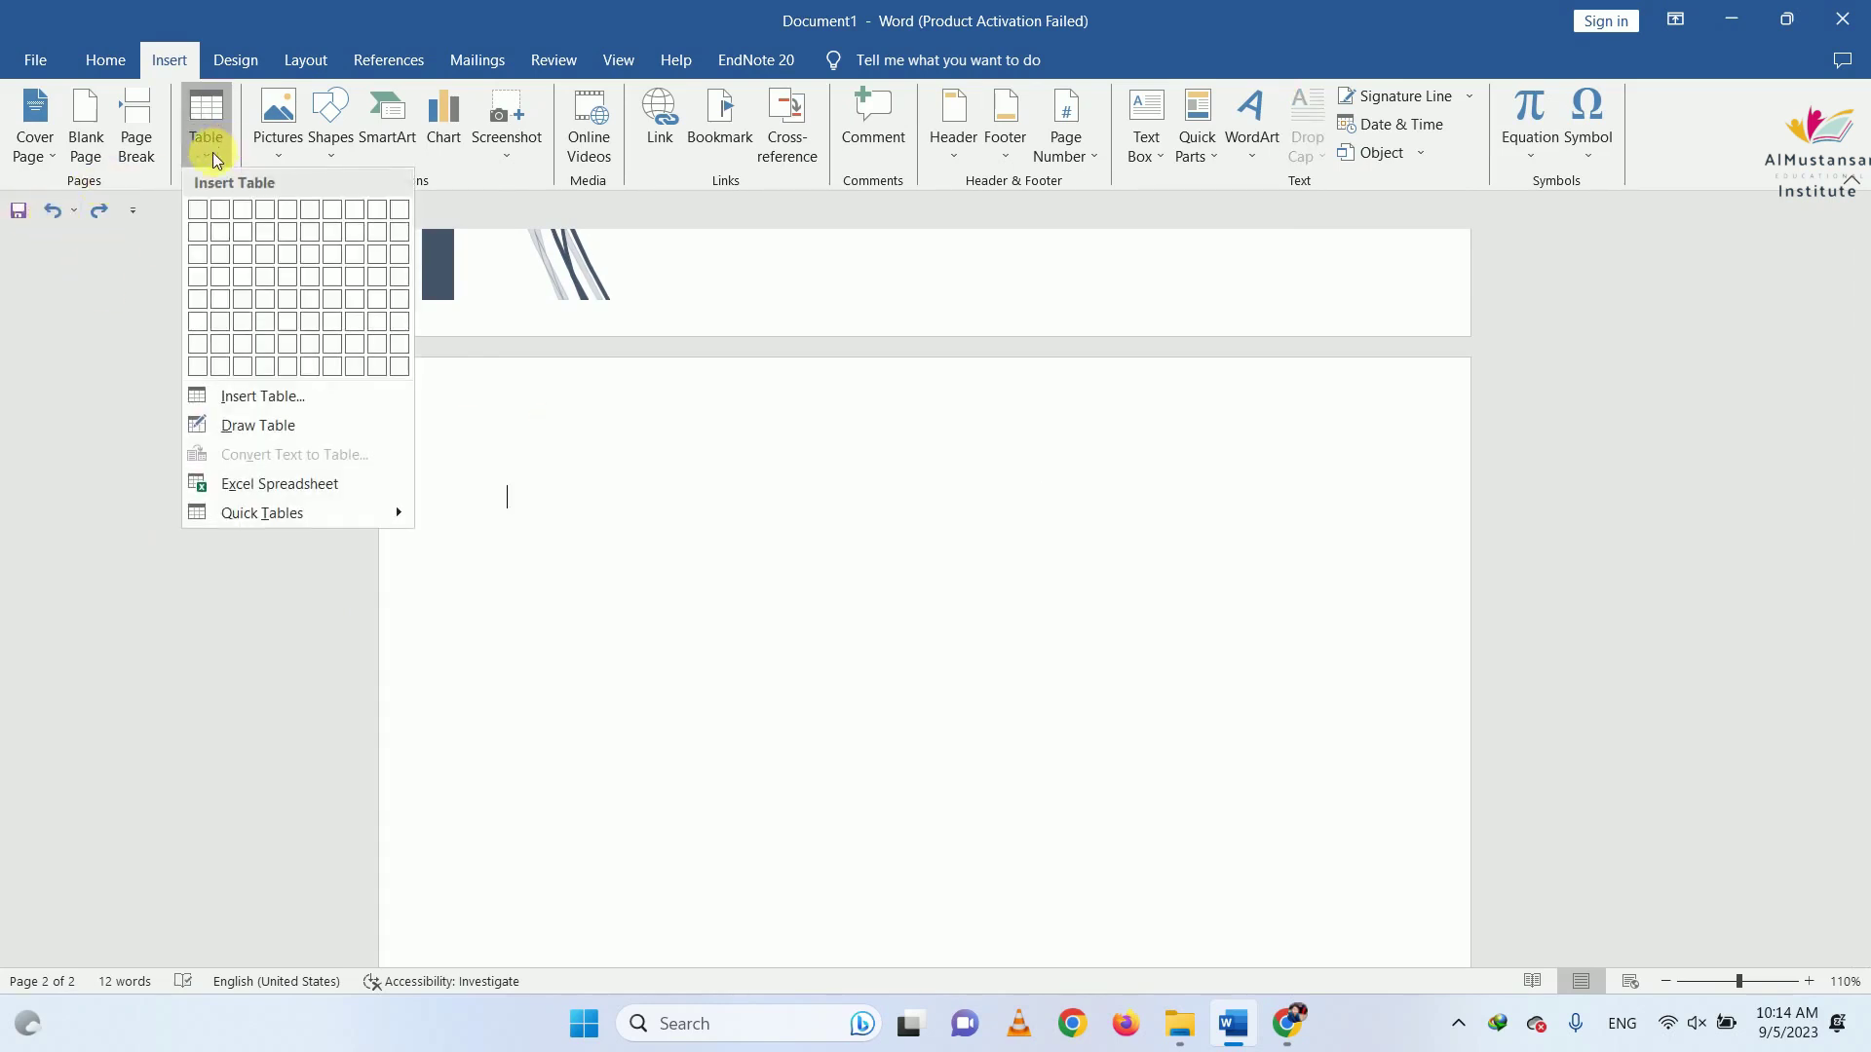
mouse_move(261, 513)
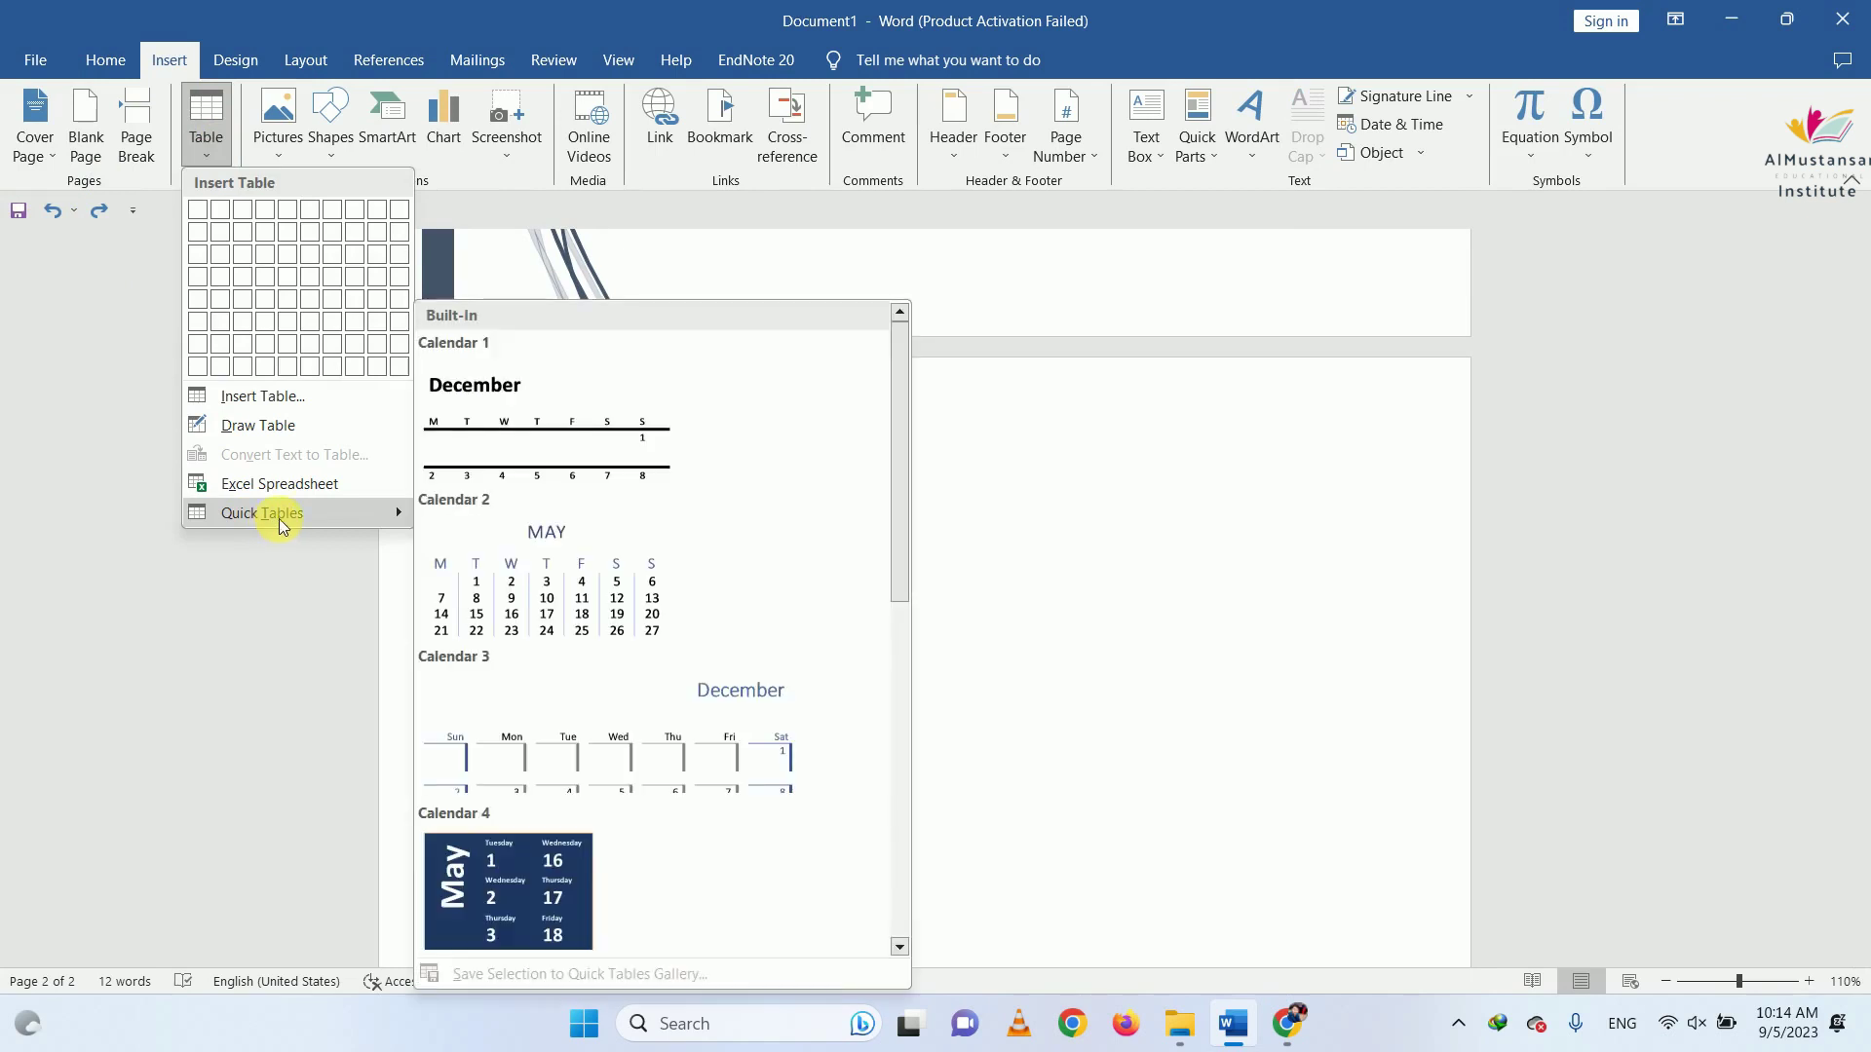
scroll(507, 460, "down", 5)
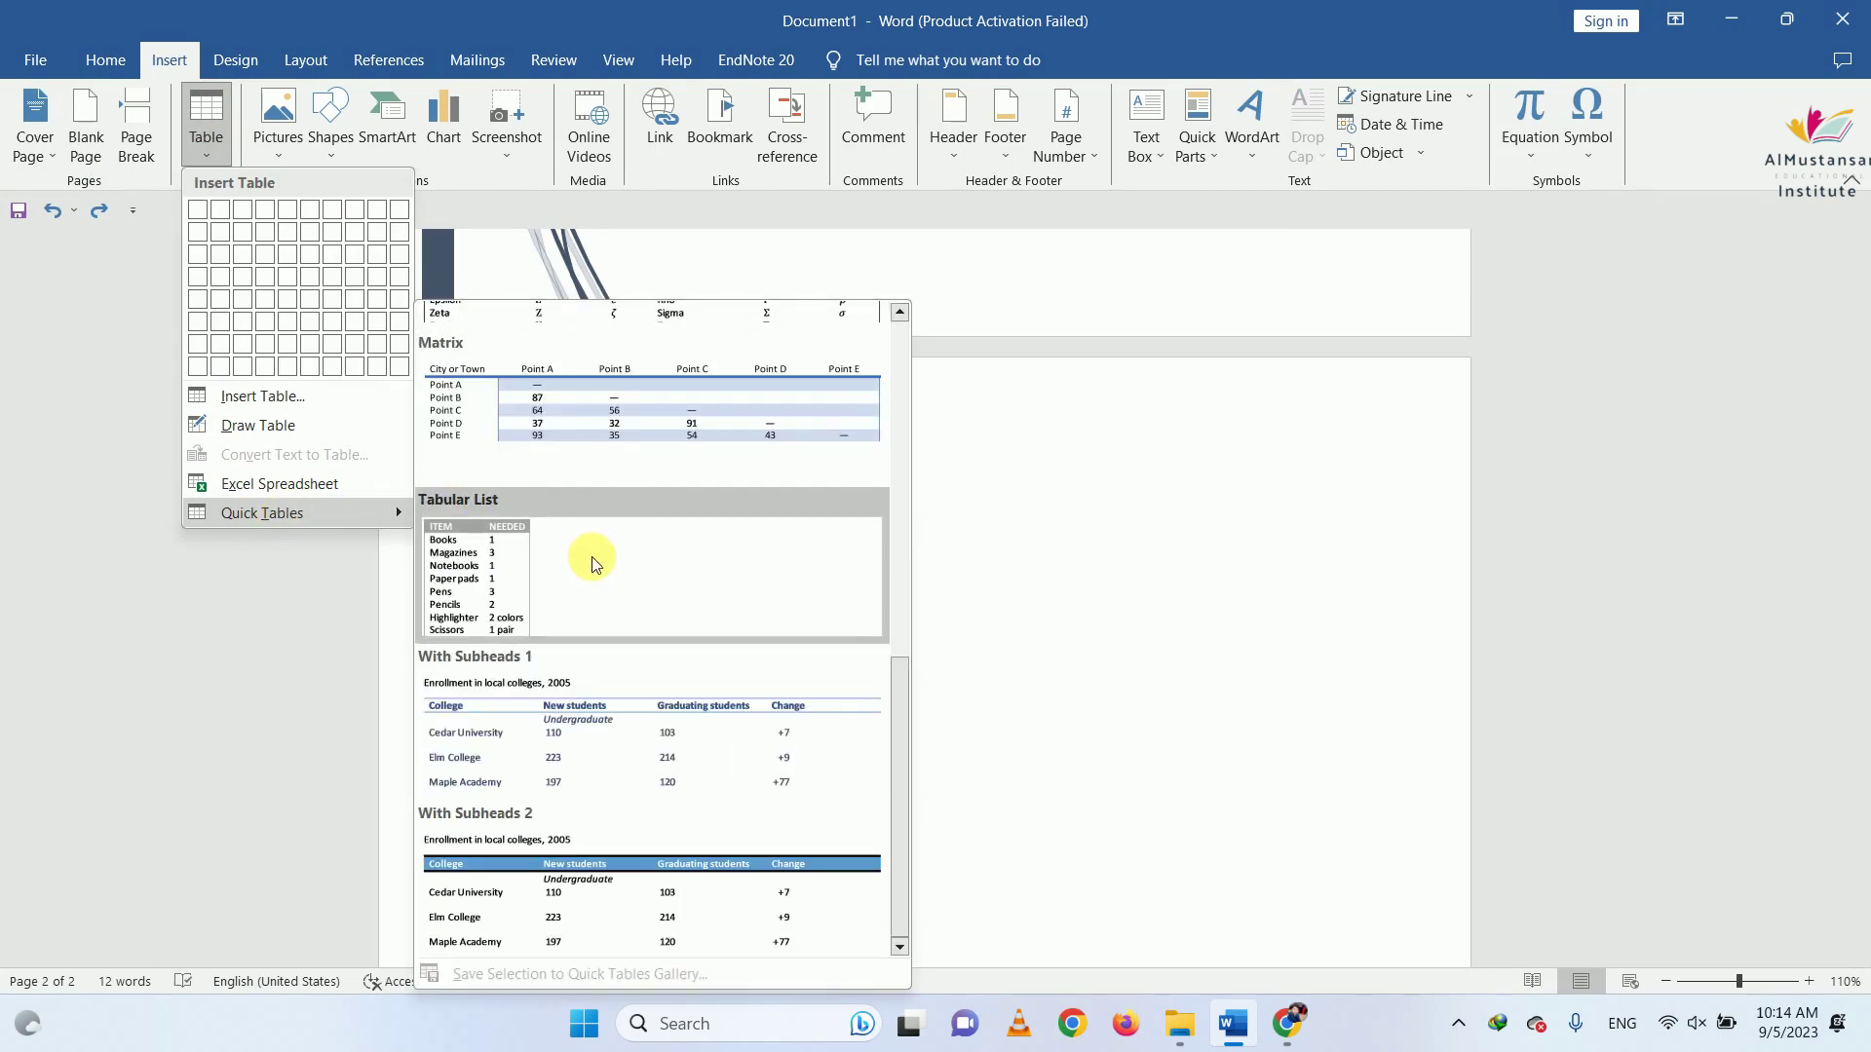
scroll(598, 555, "up", 5)
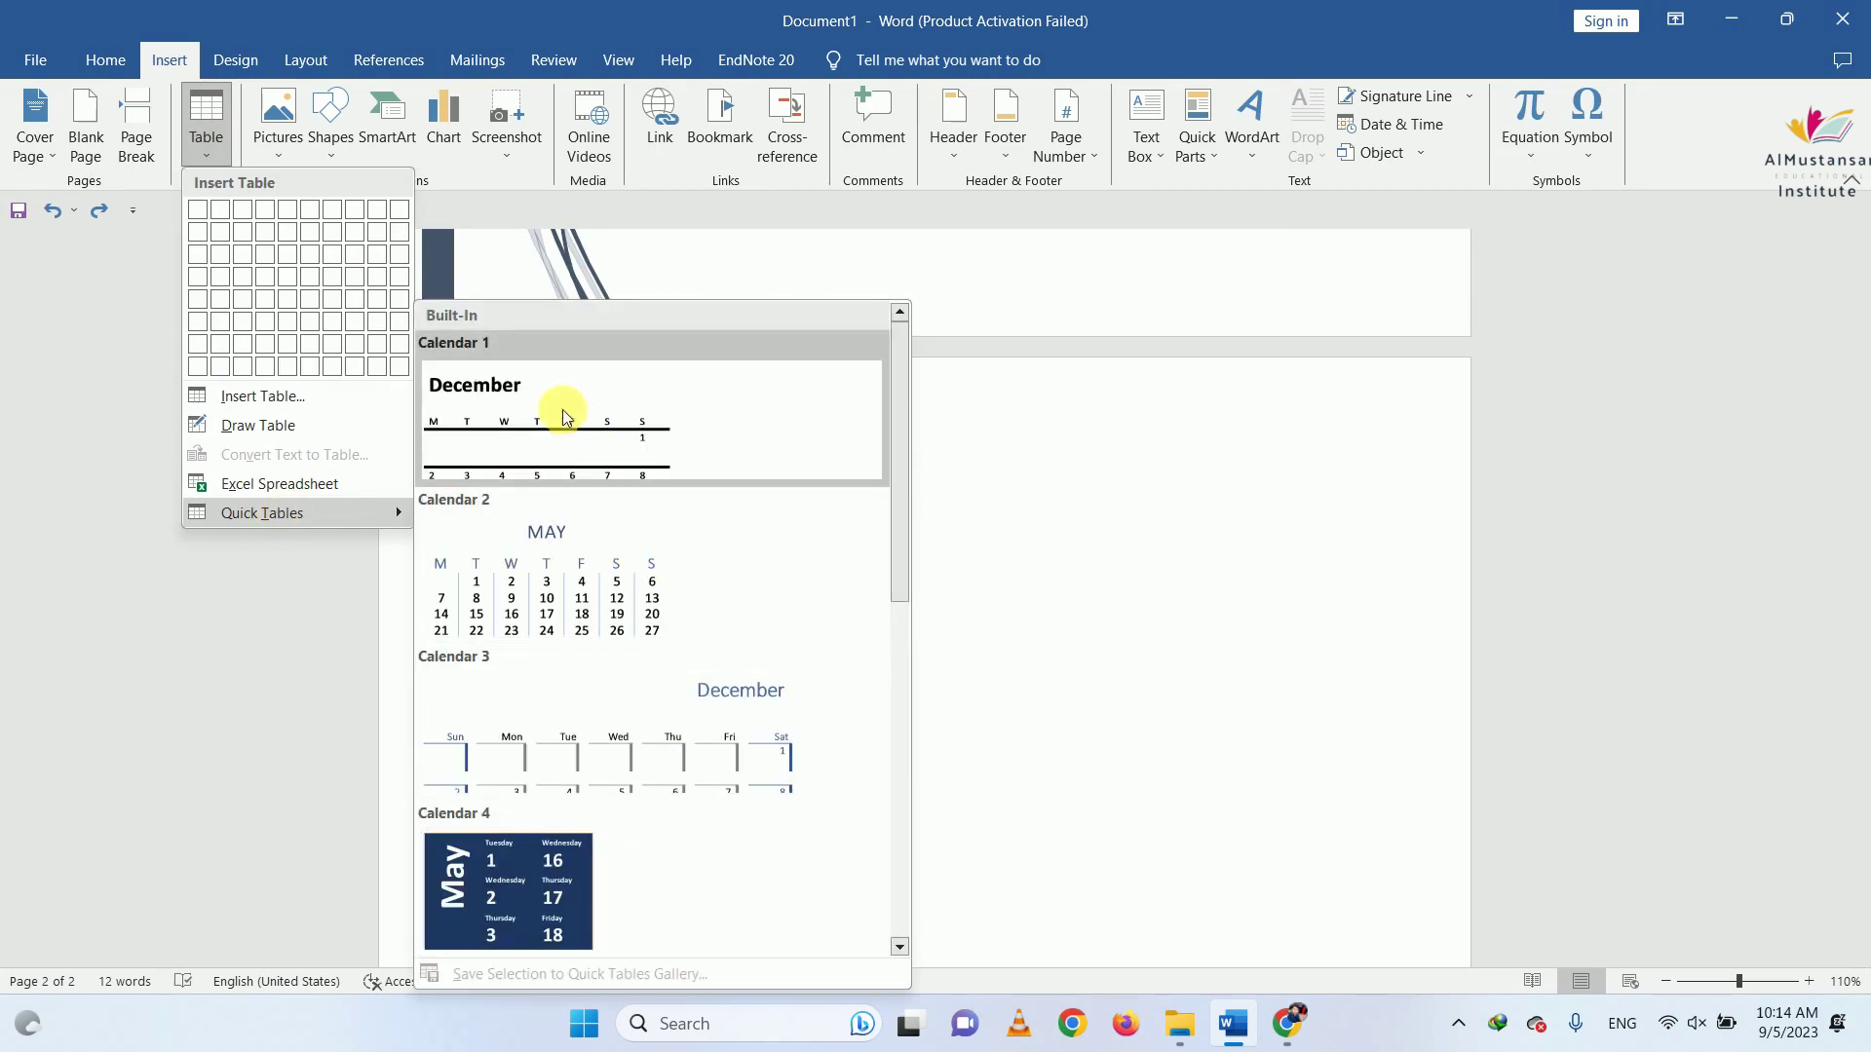
scroll(546, 620, "down", 5)
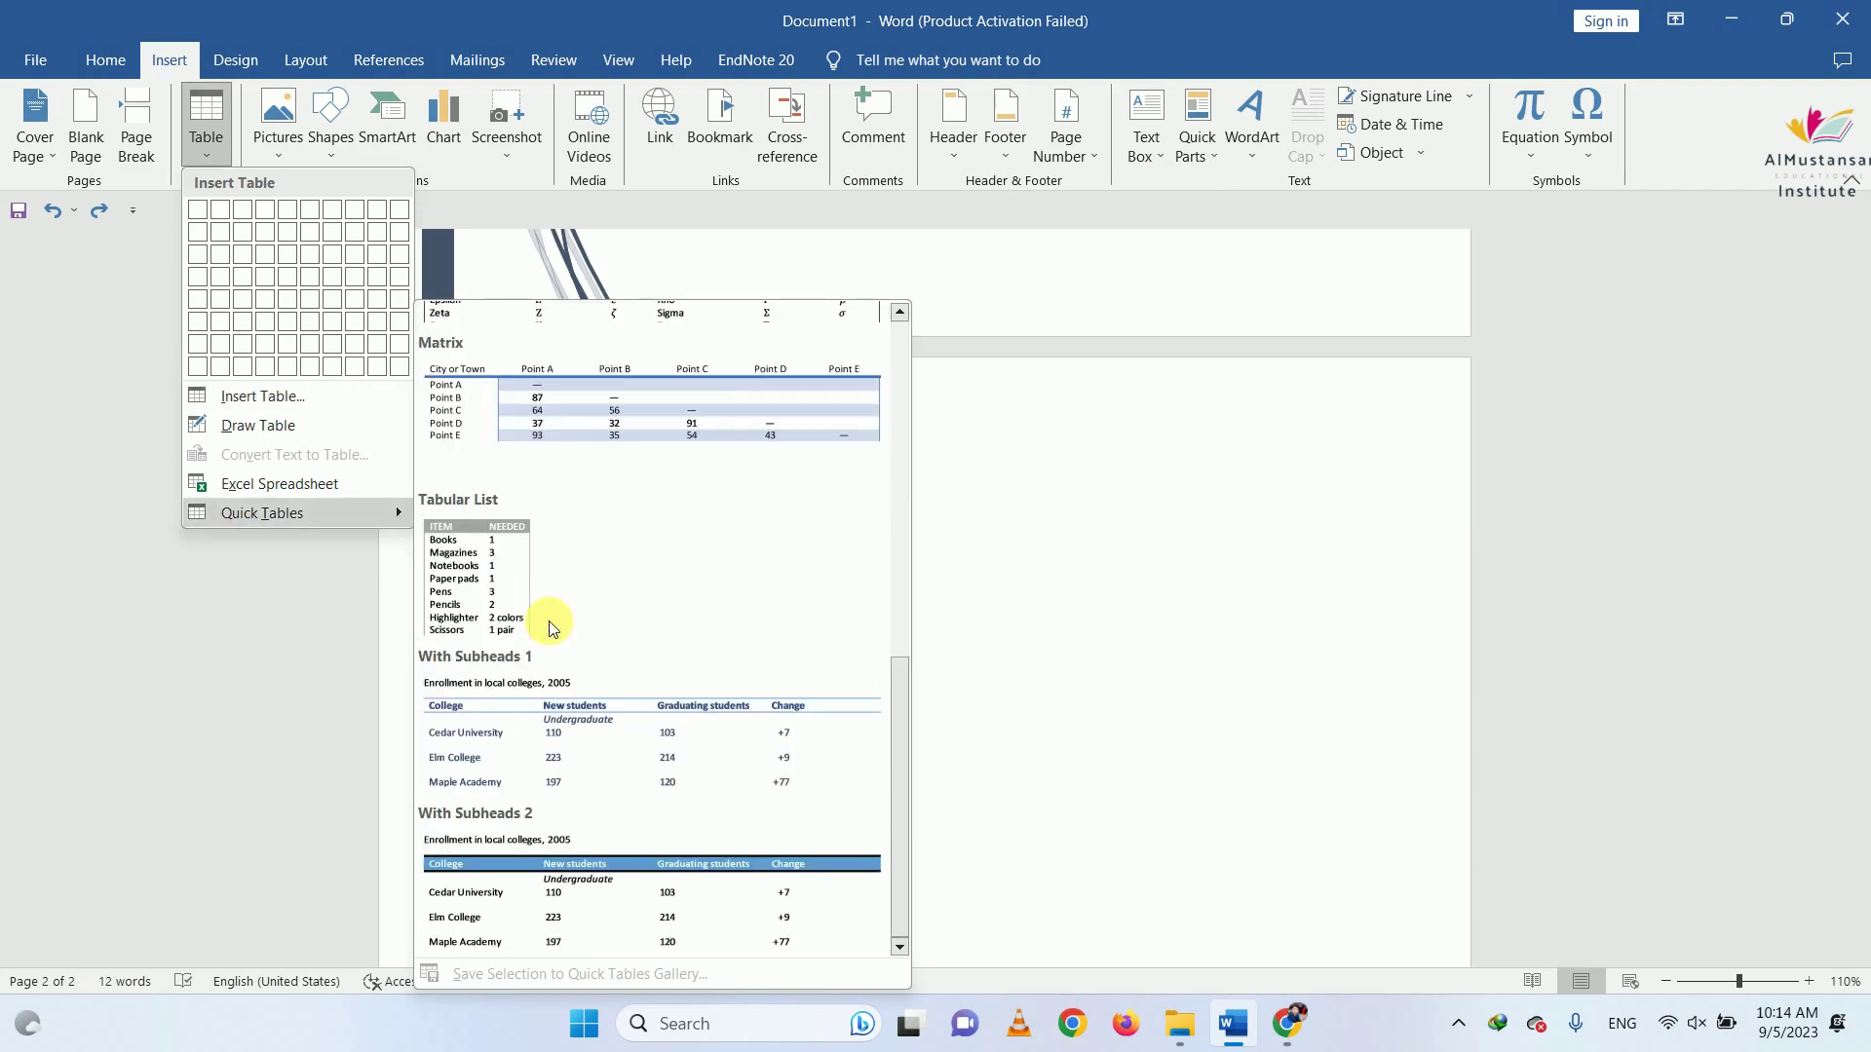
scroll(548, 621, "up", 5)
scroll(551, 625, "down", 3)
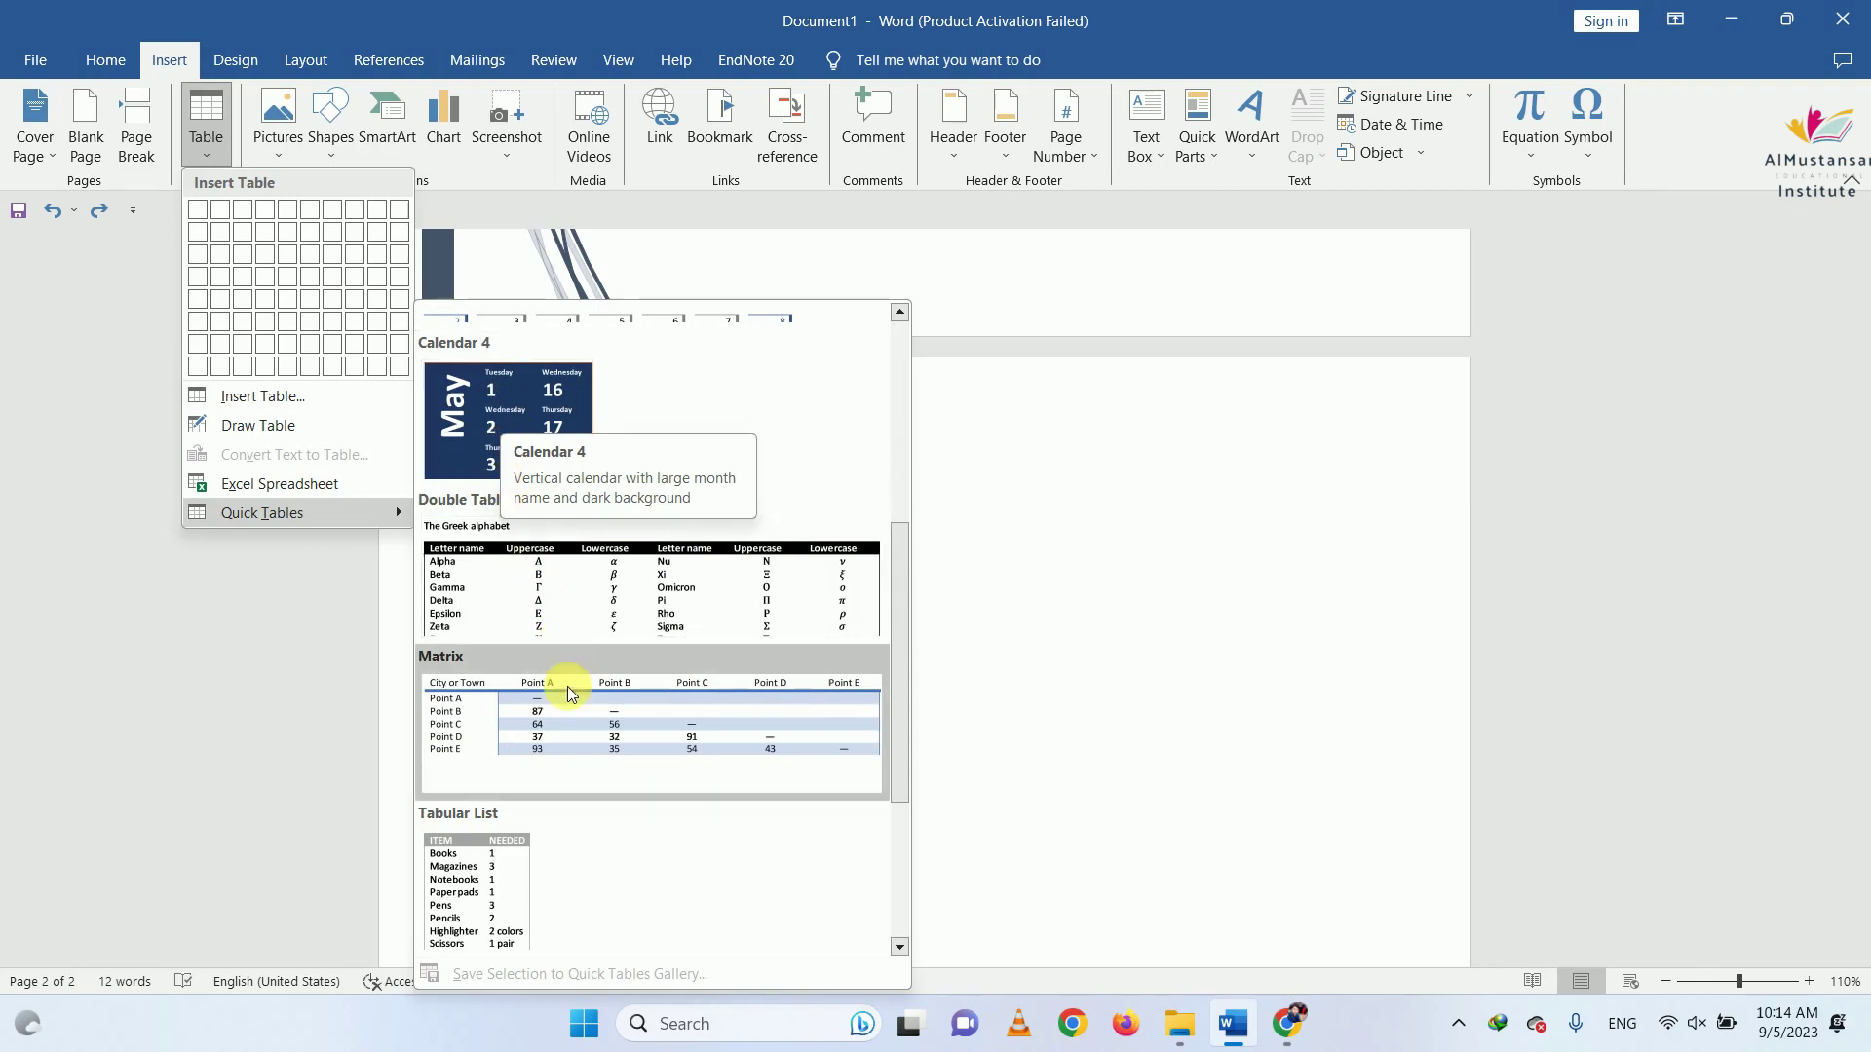
scroll(470, 882, "down", 3)
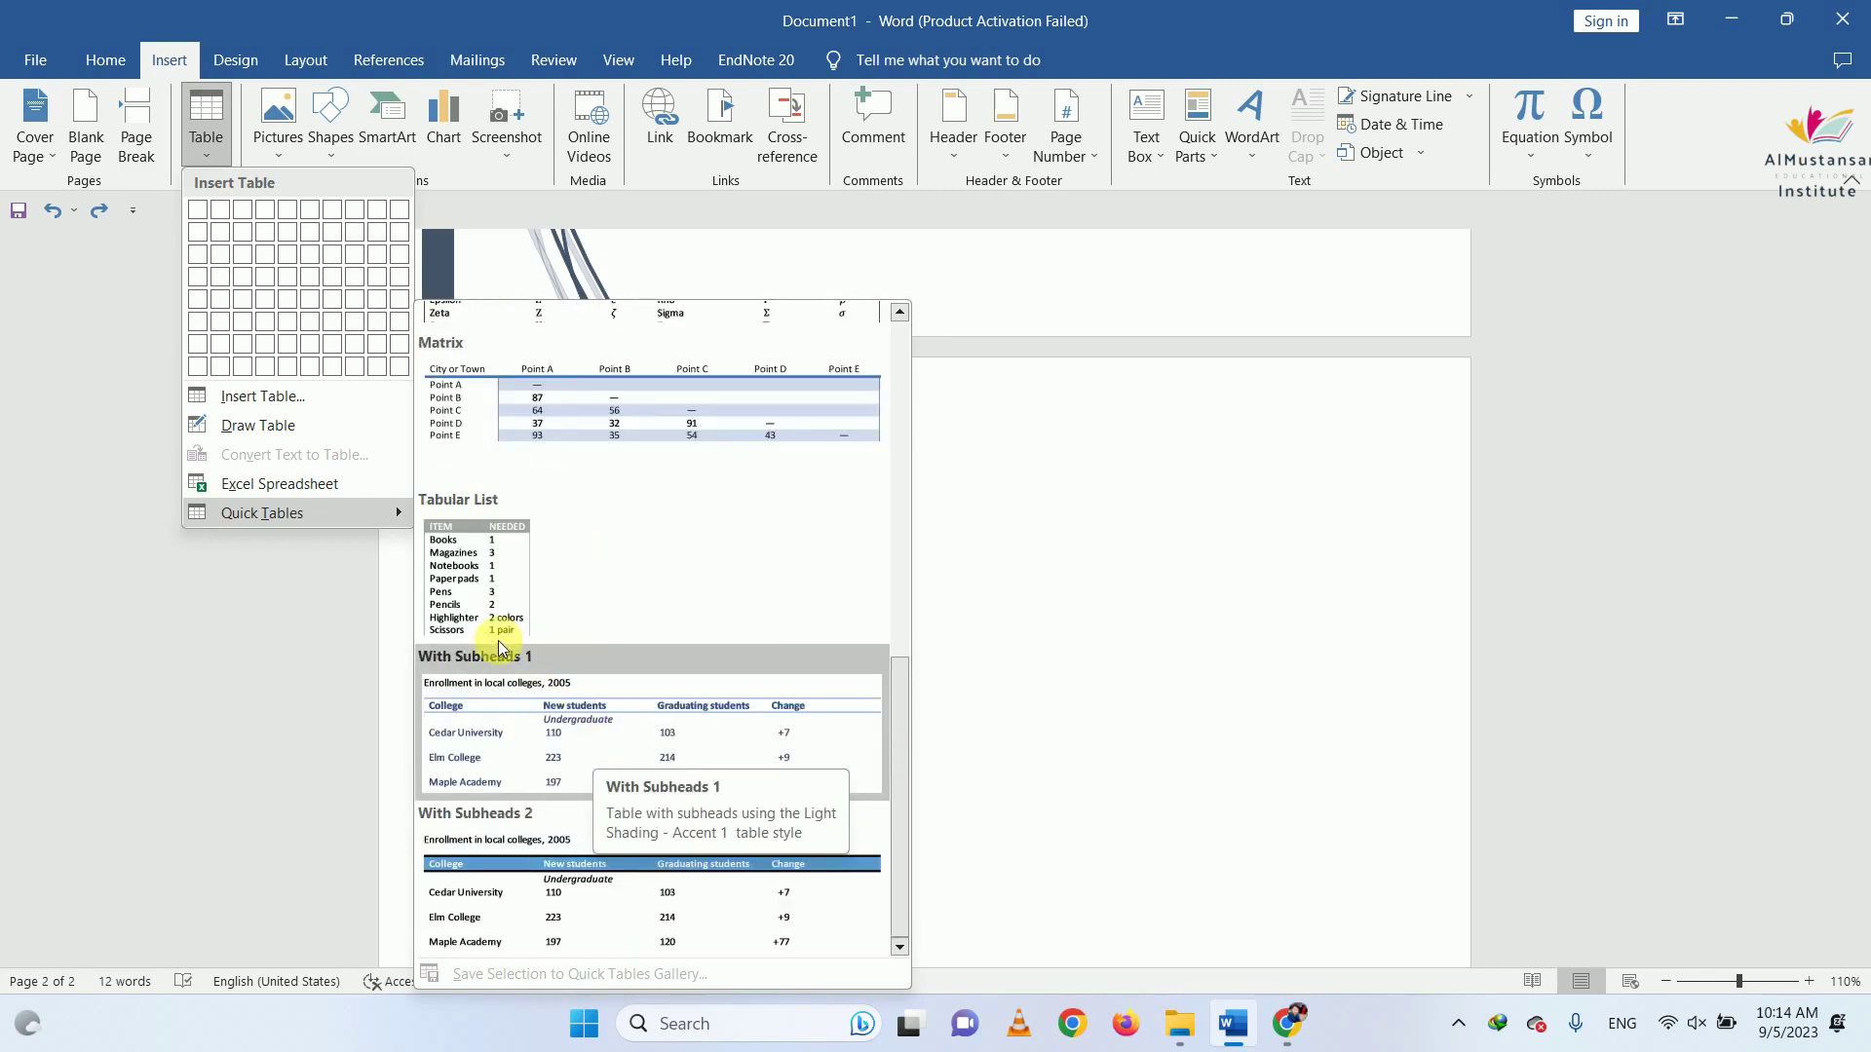
left_click(493, 608)
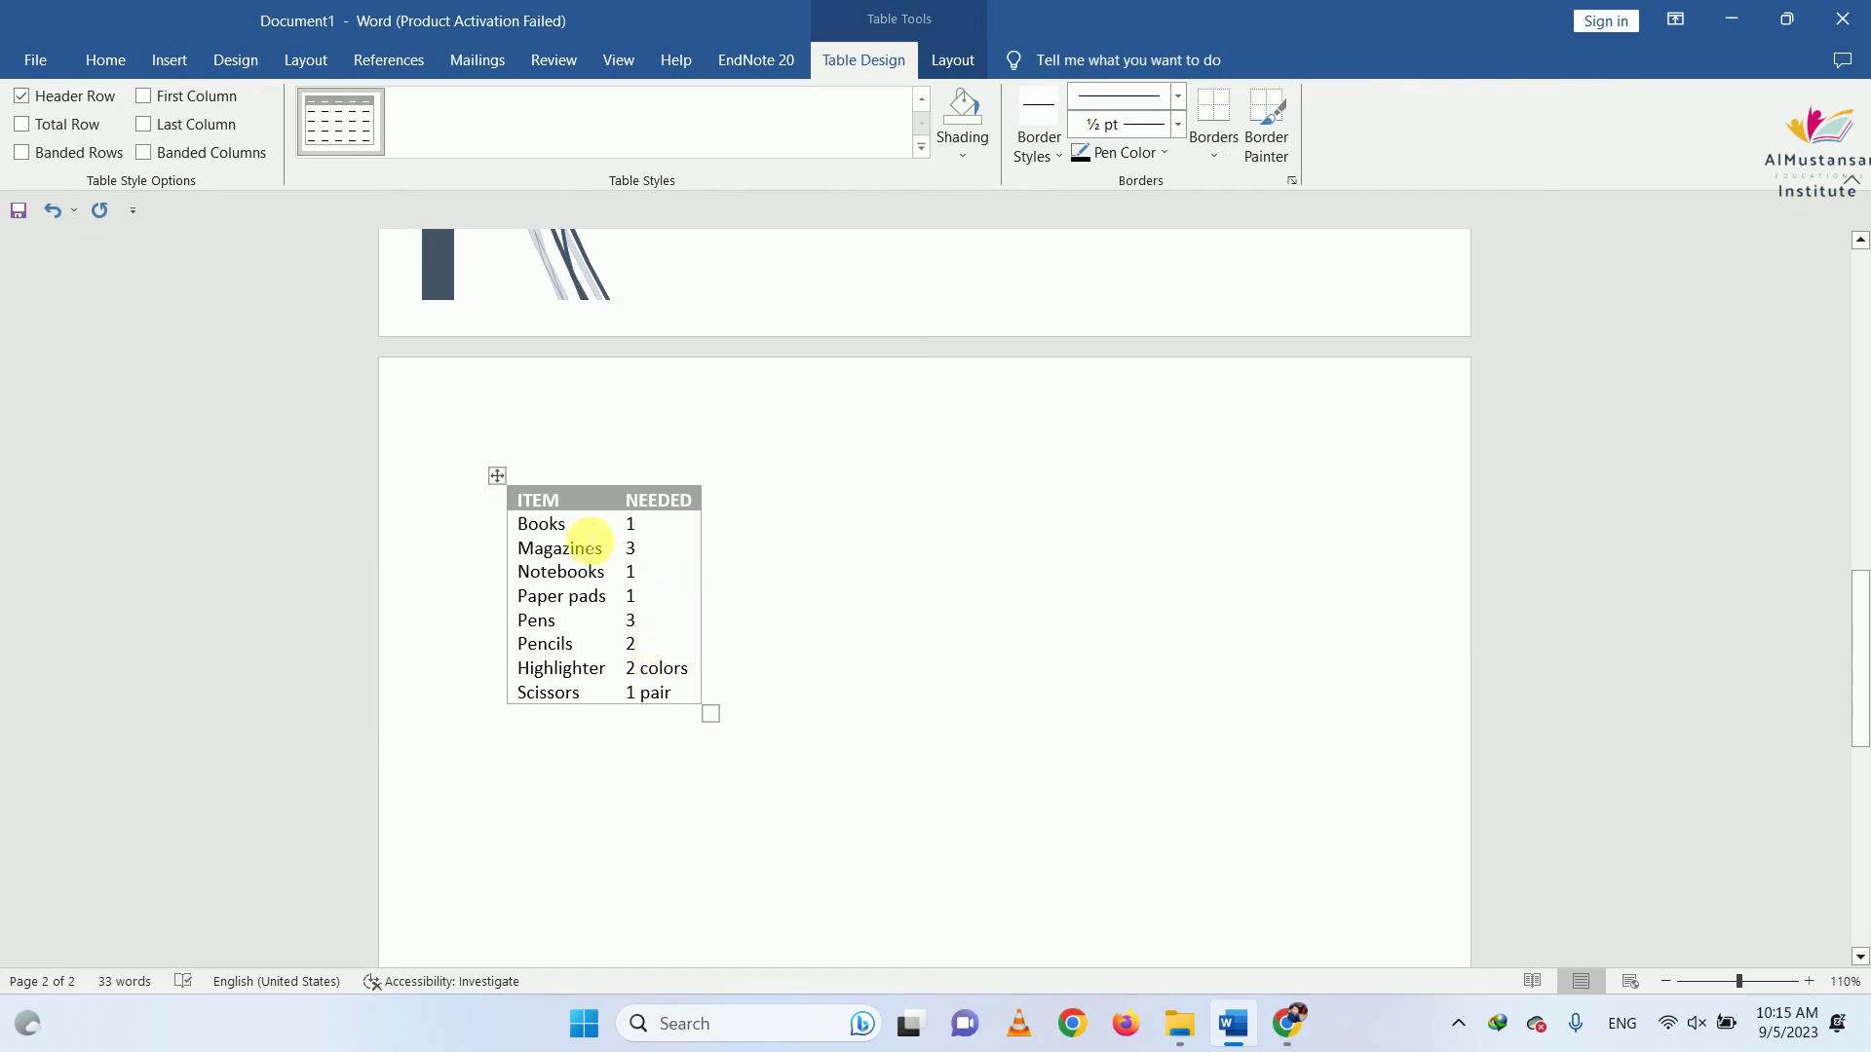
double_click(532, 525)
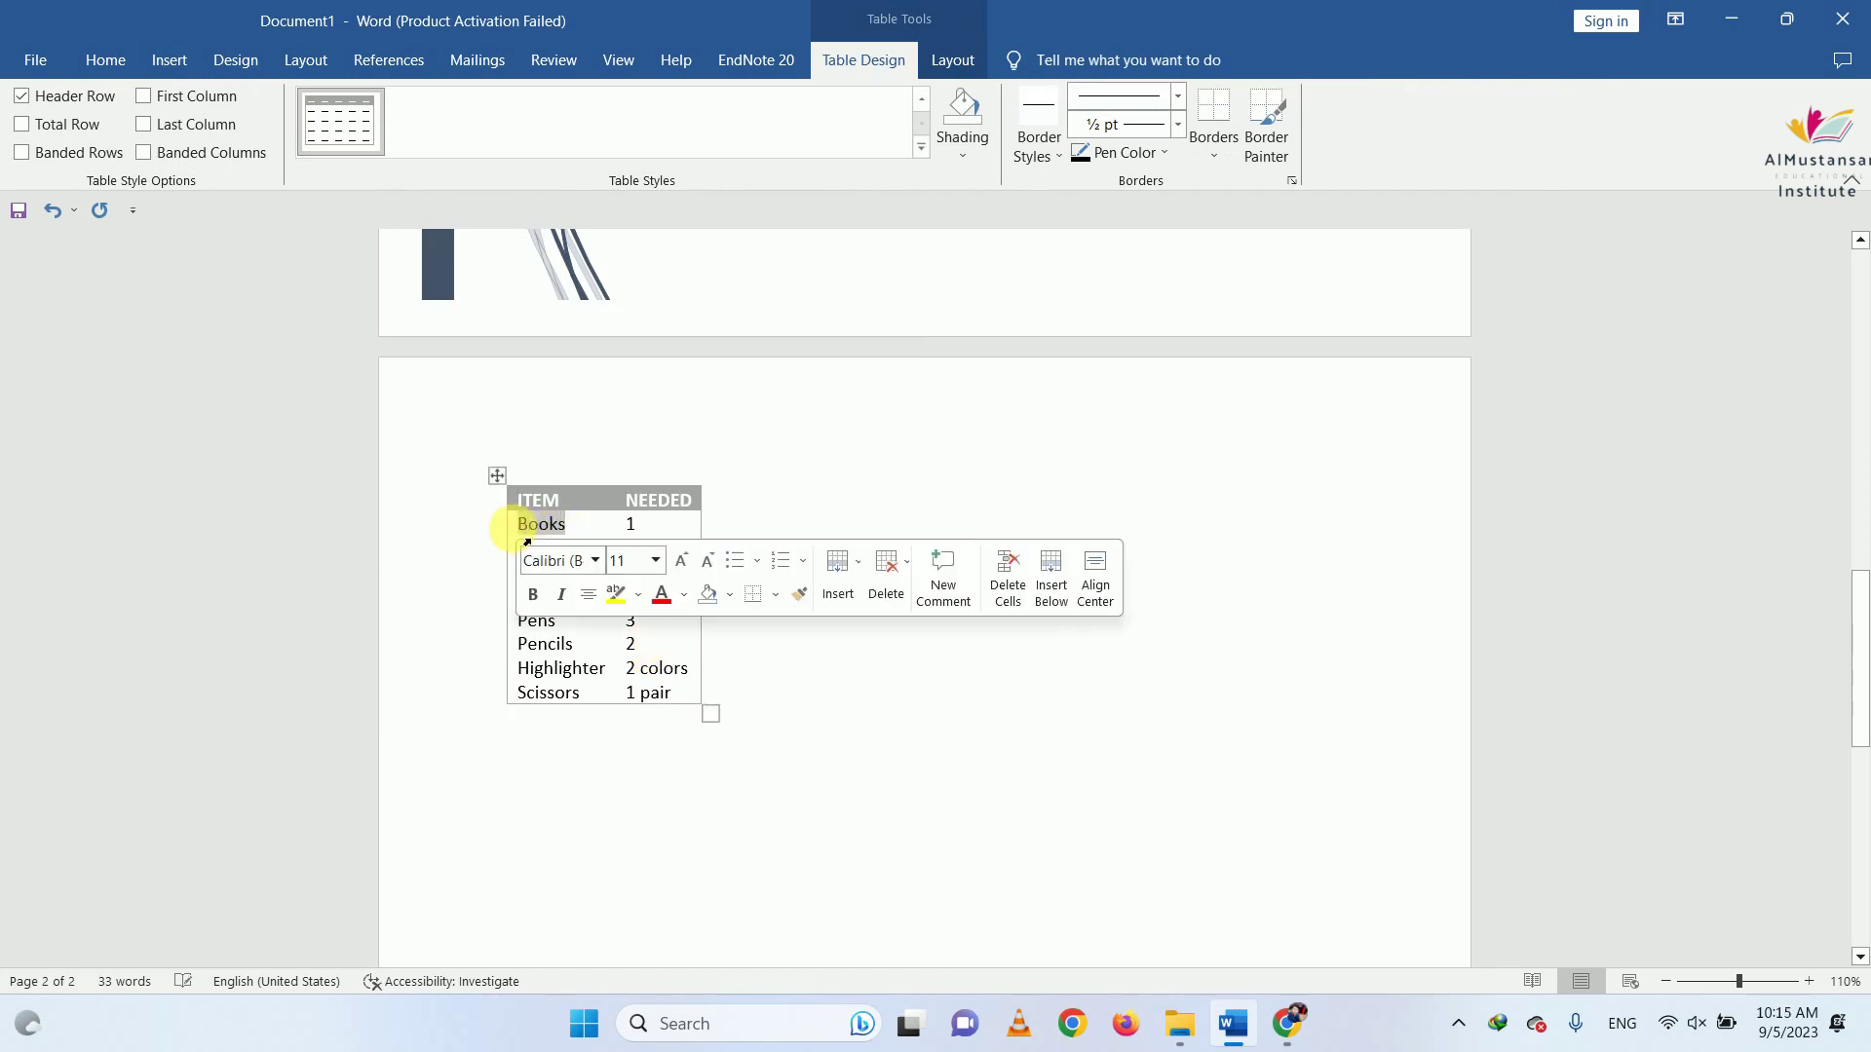
left_click(684, 499)
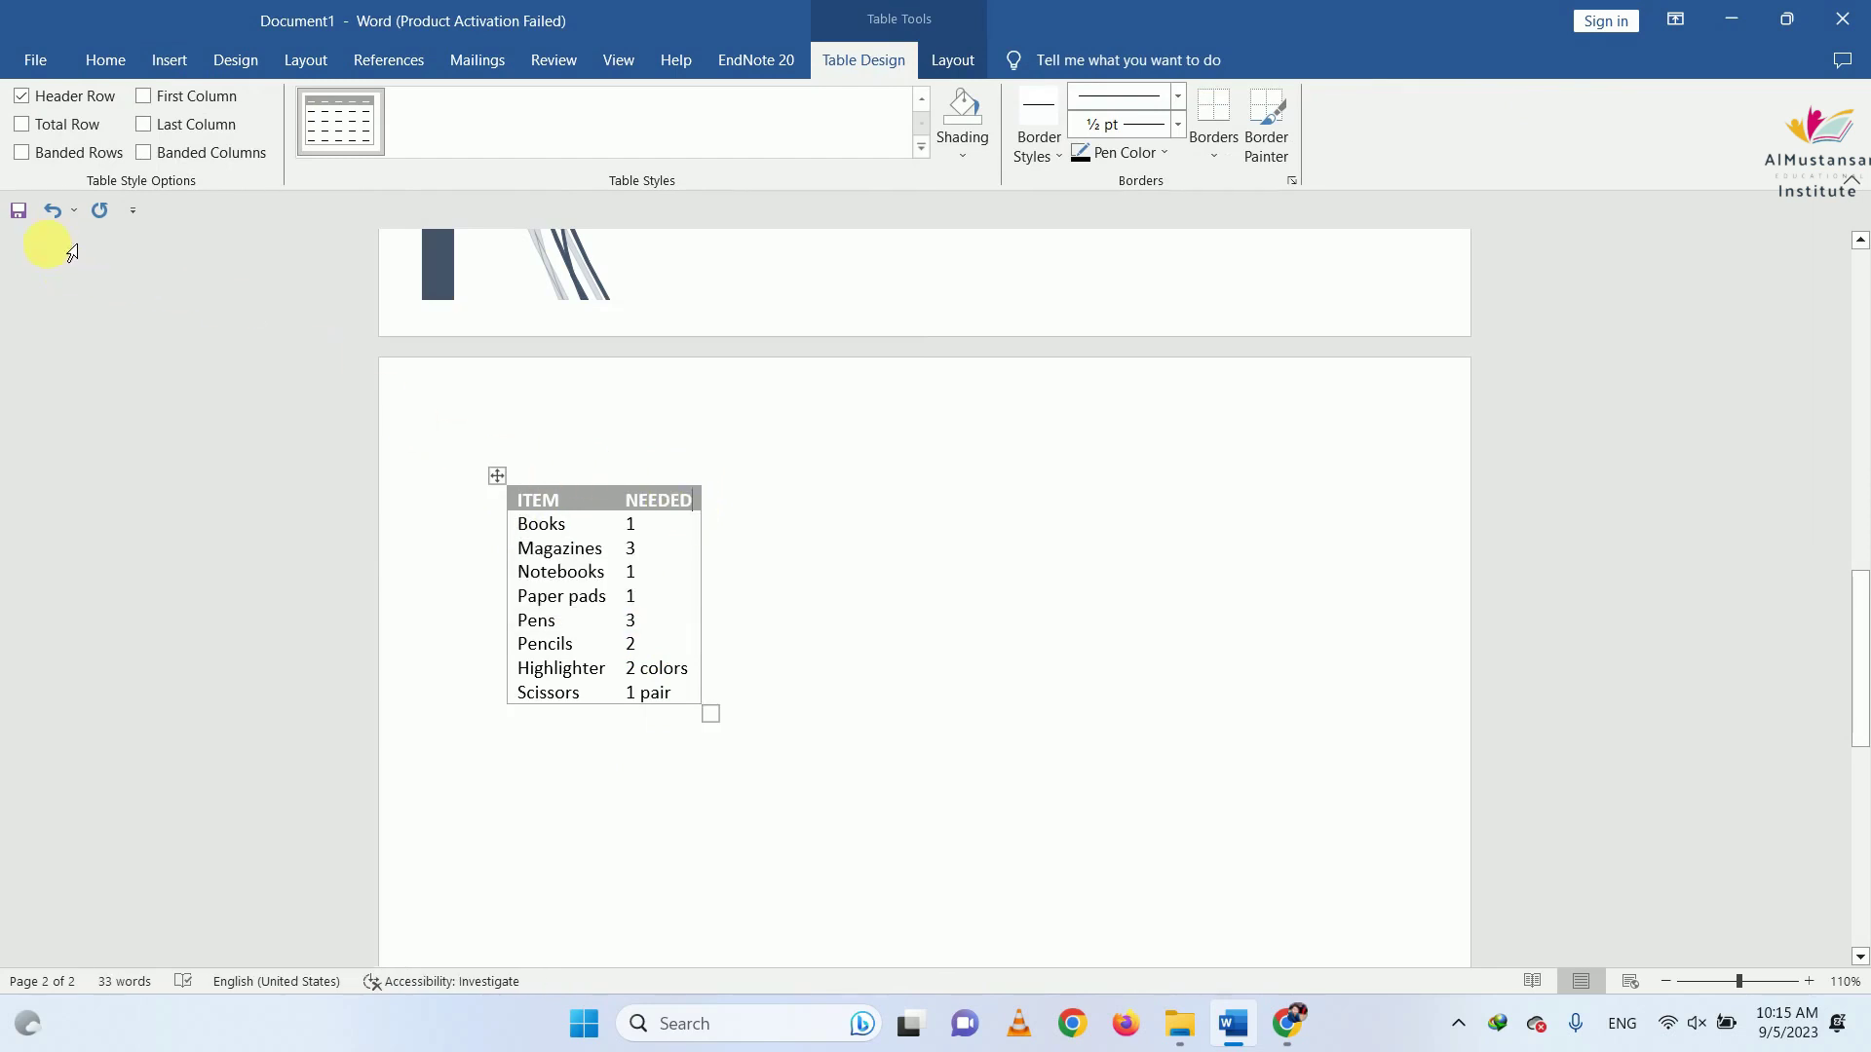
left_click(54, 211)
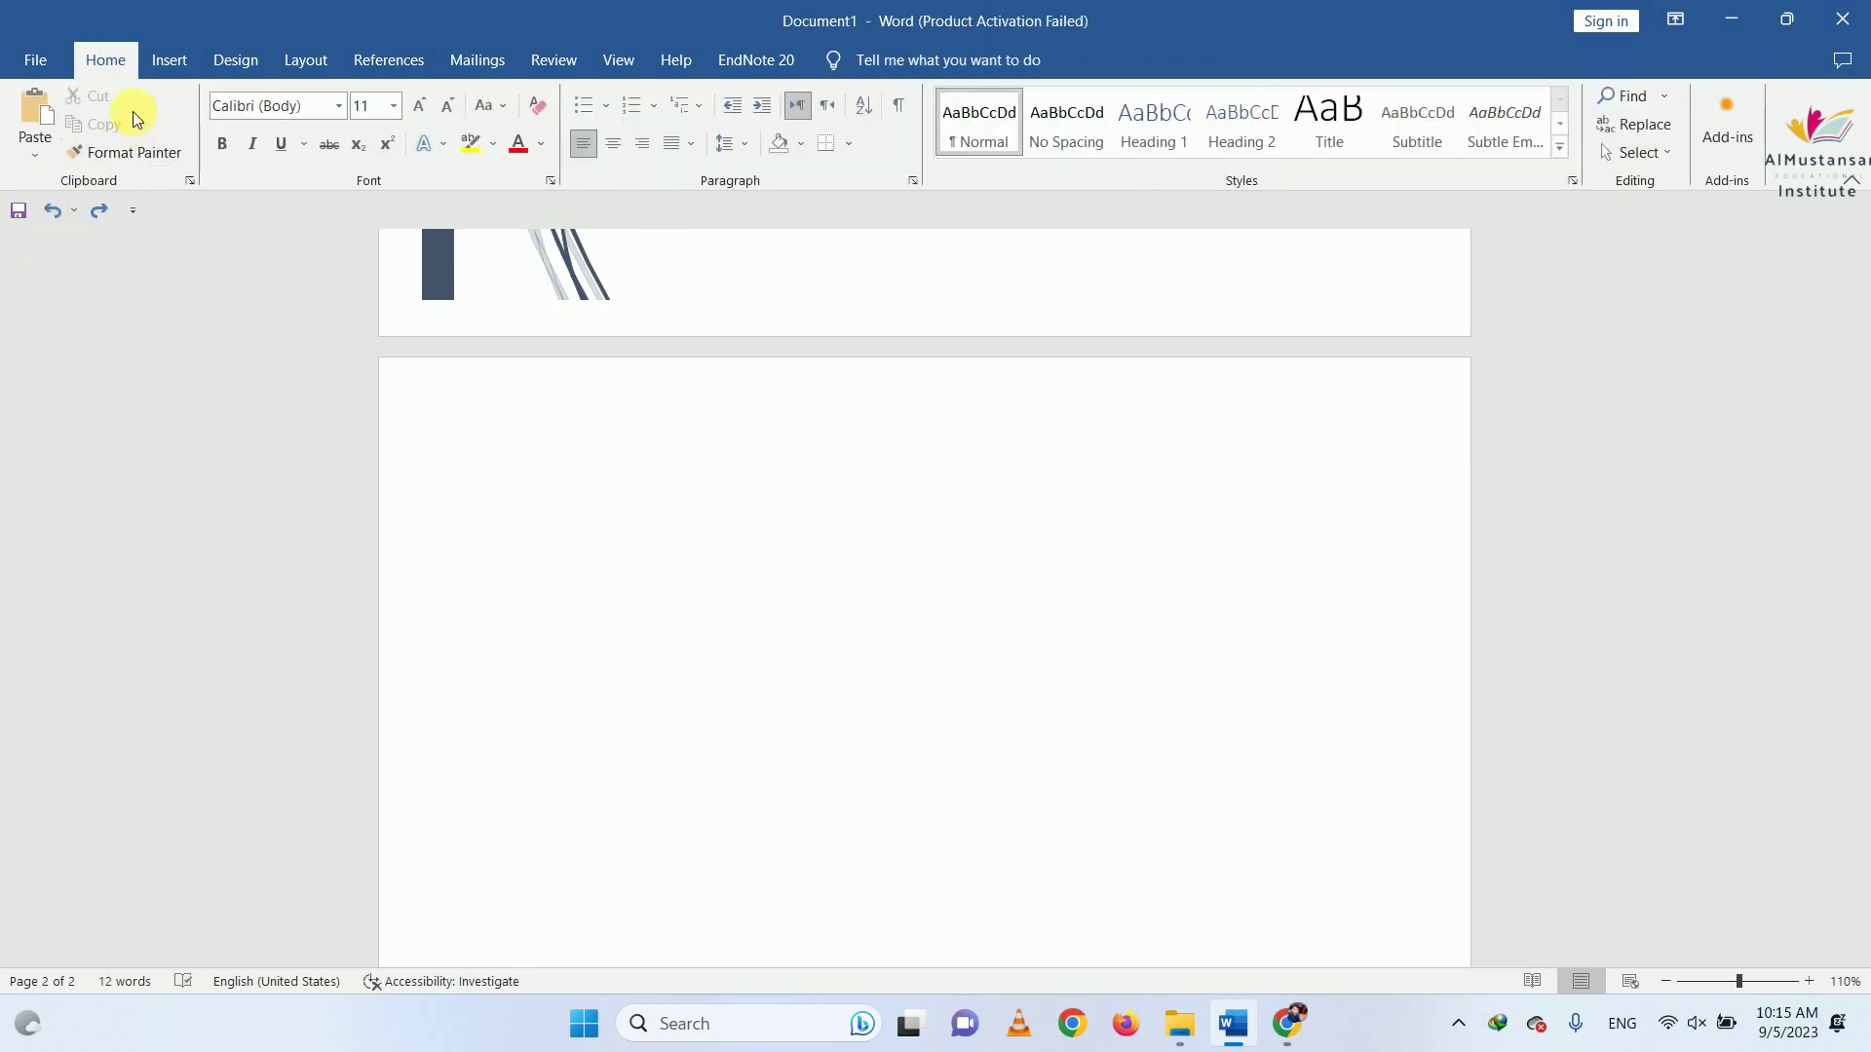
Insert a 3-column, 5-row table on page 2, briefly toggling Total Row styling on and off
left_click(172, 60)
left_click(199, 154)
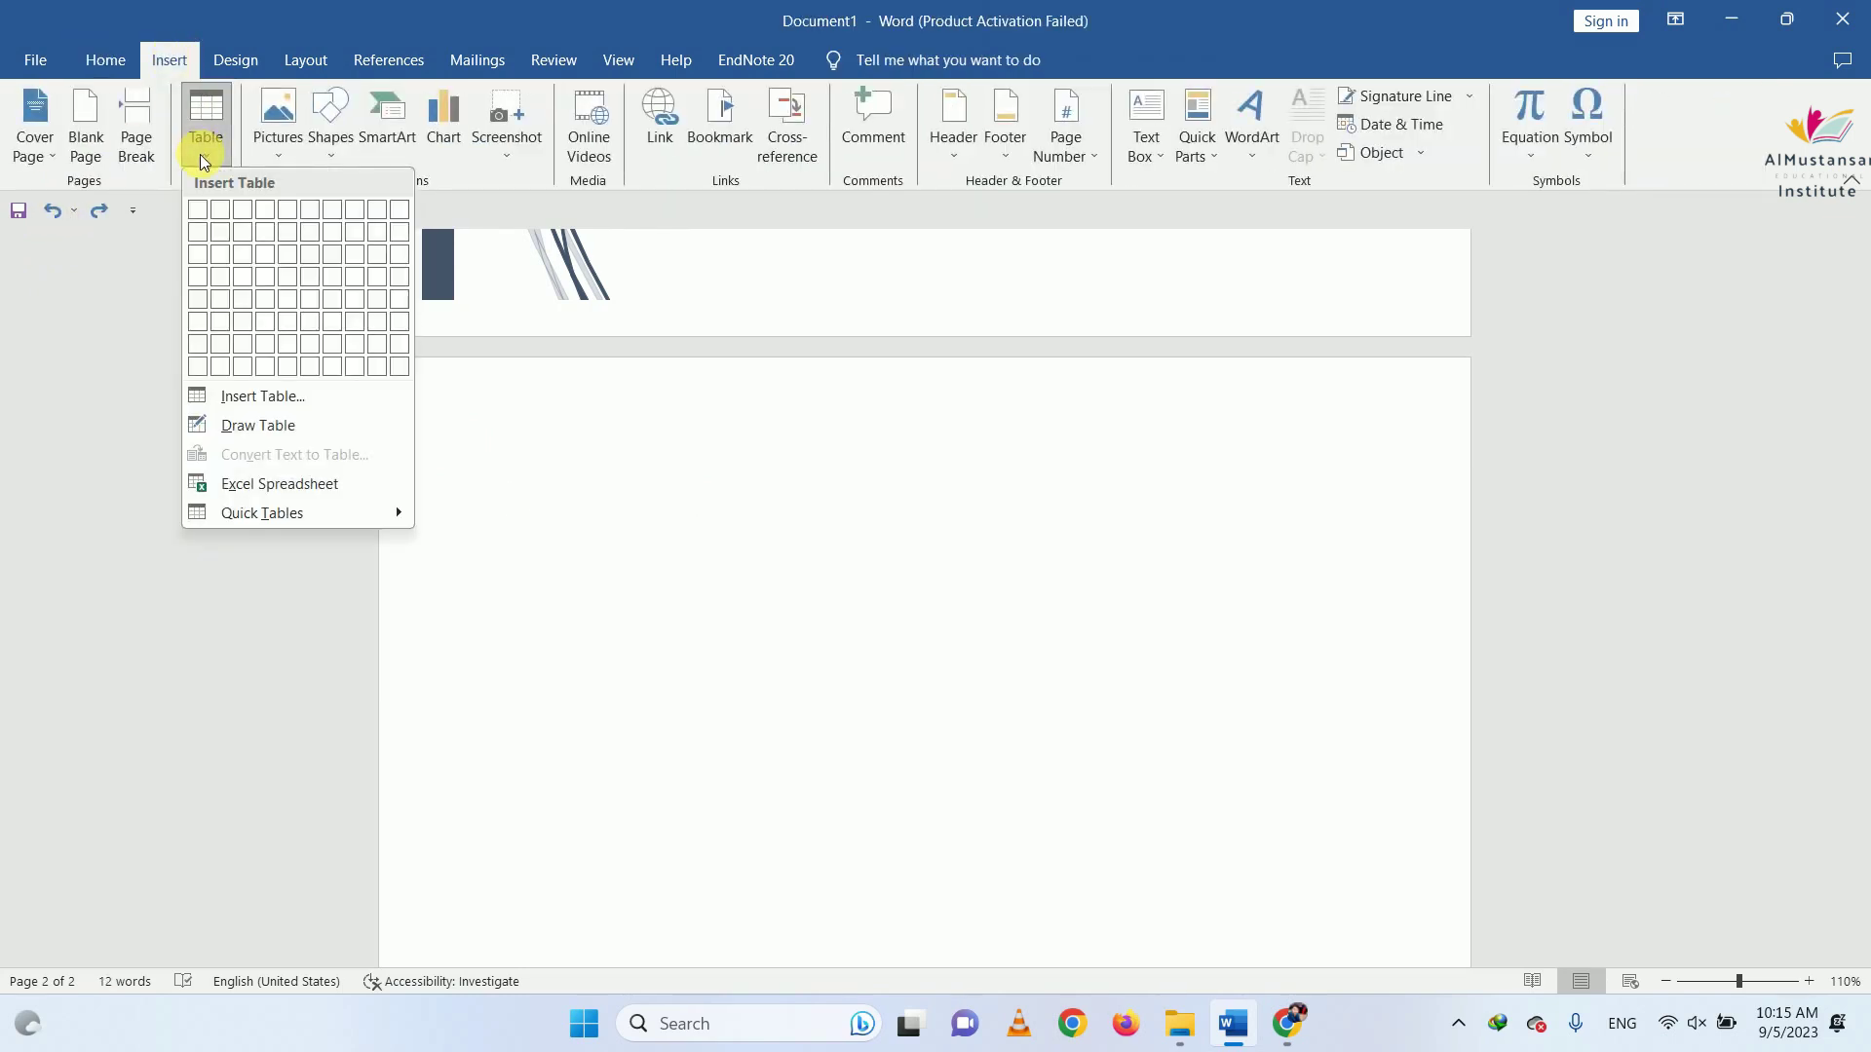
left_click(247, 291)
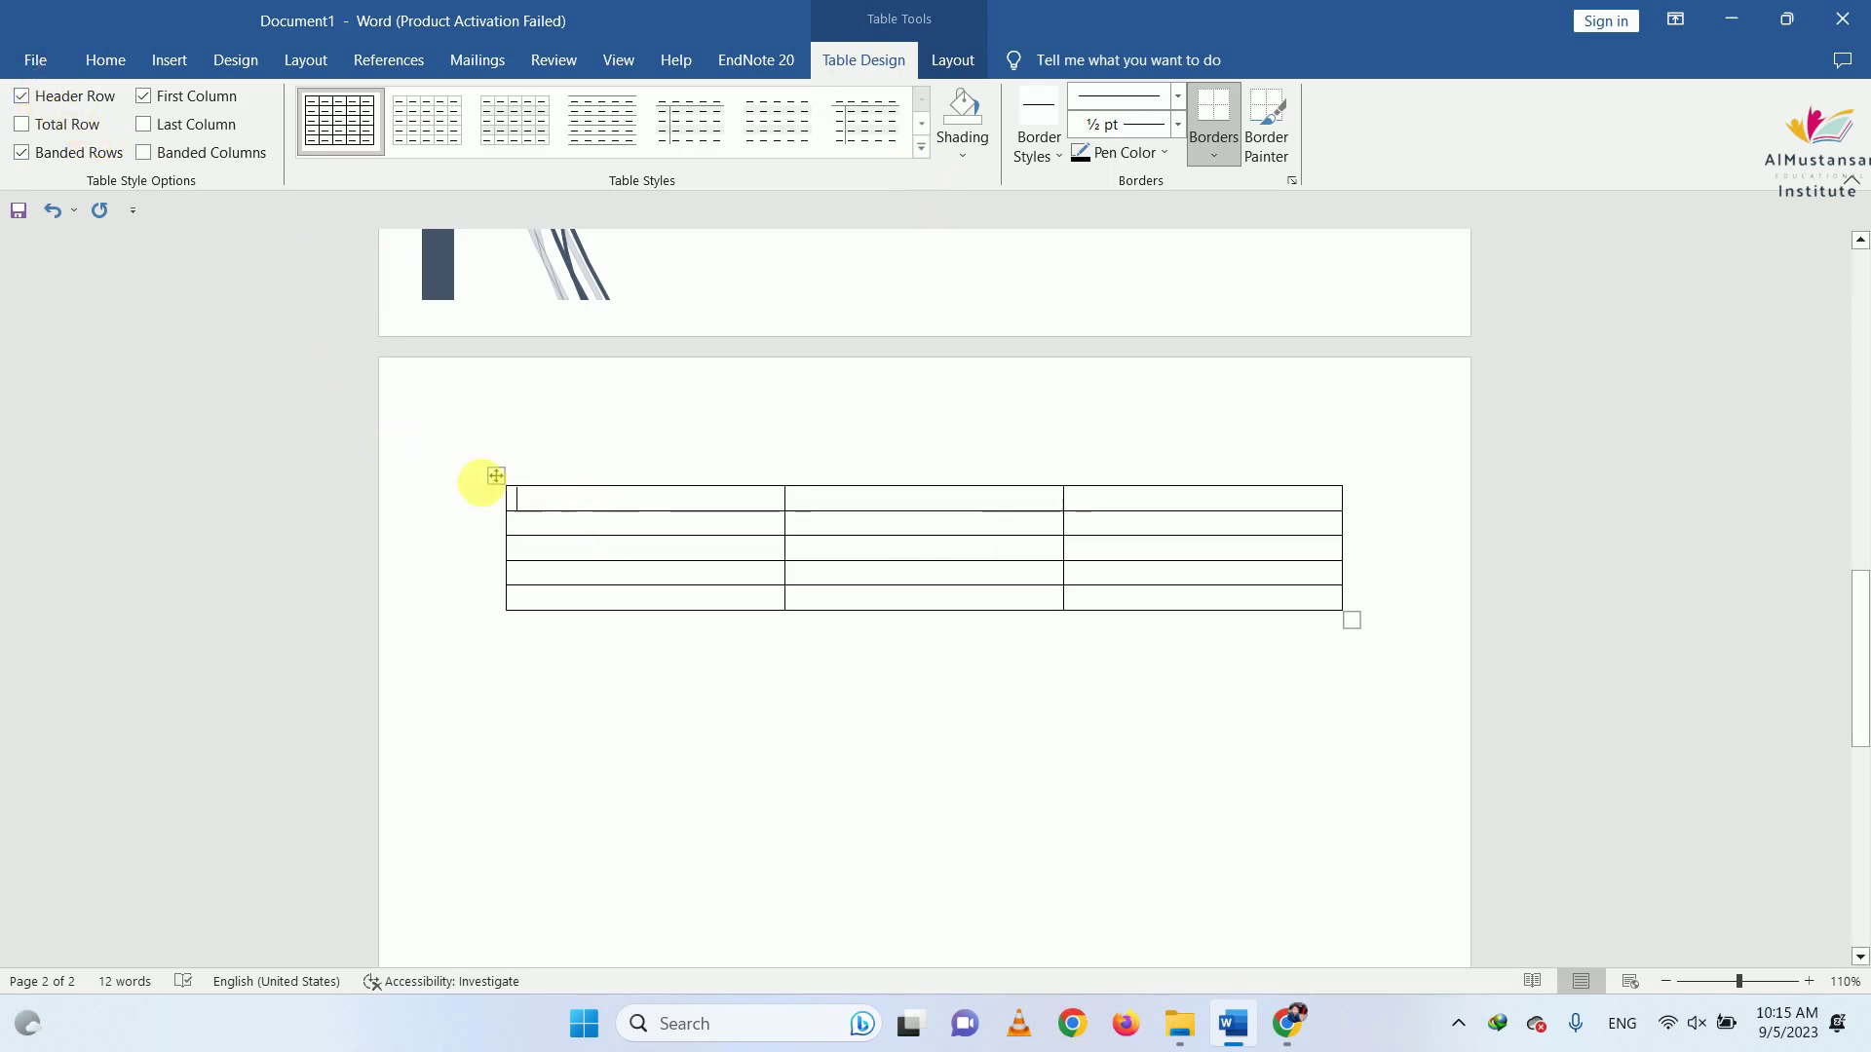
left_click(75, 129)
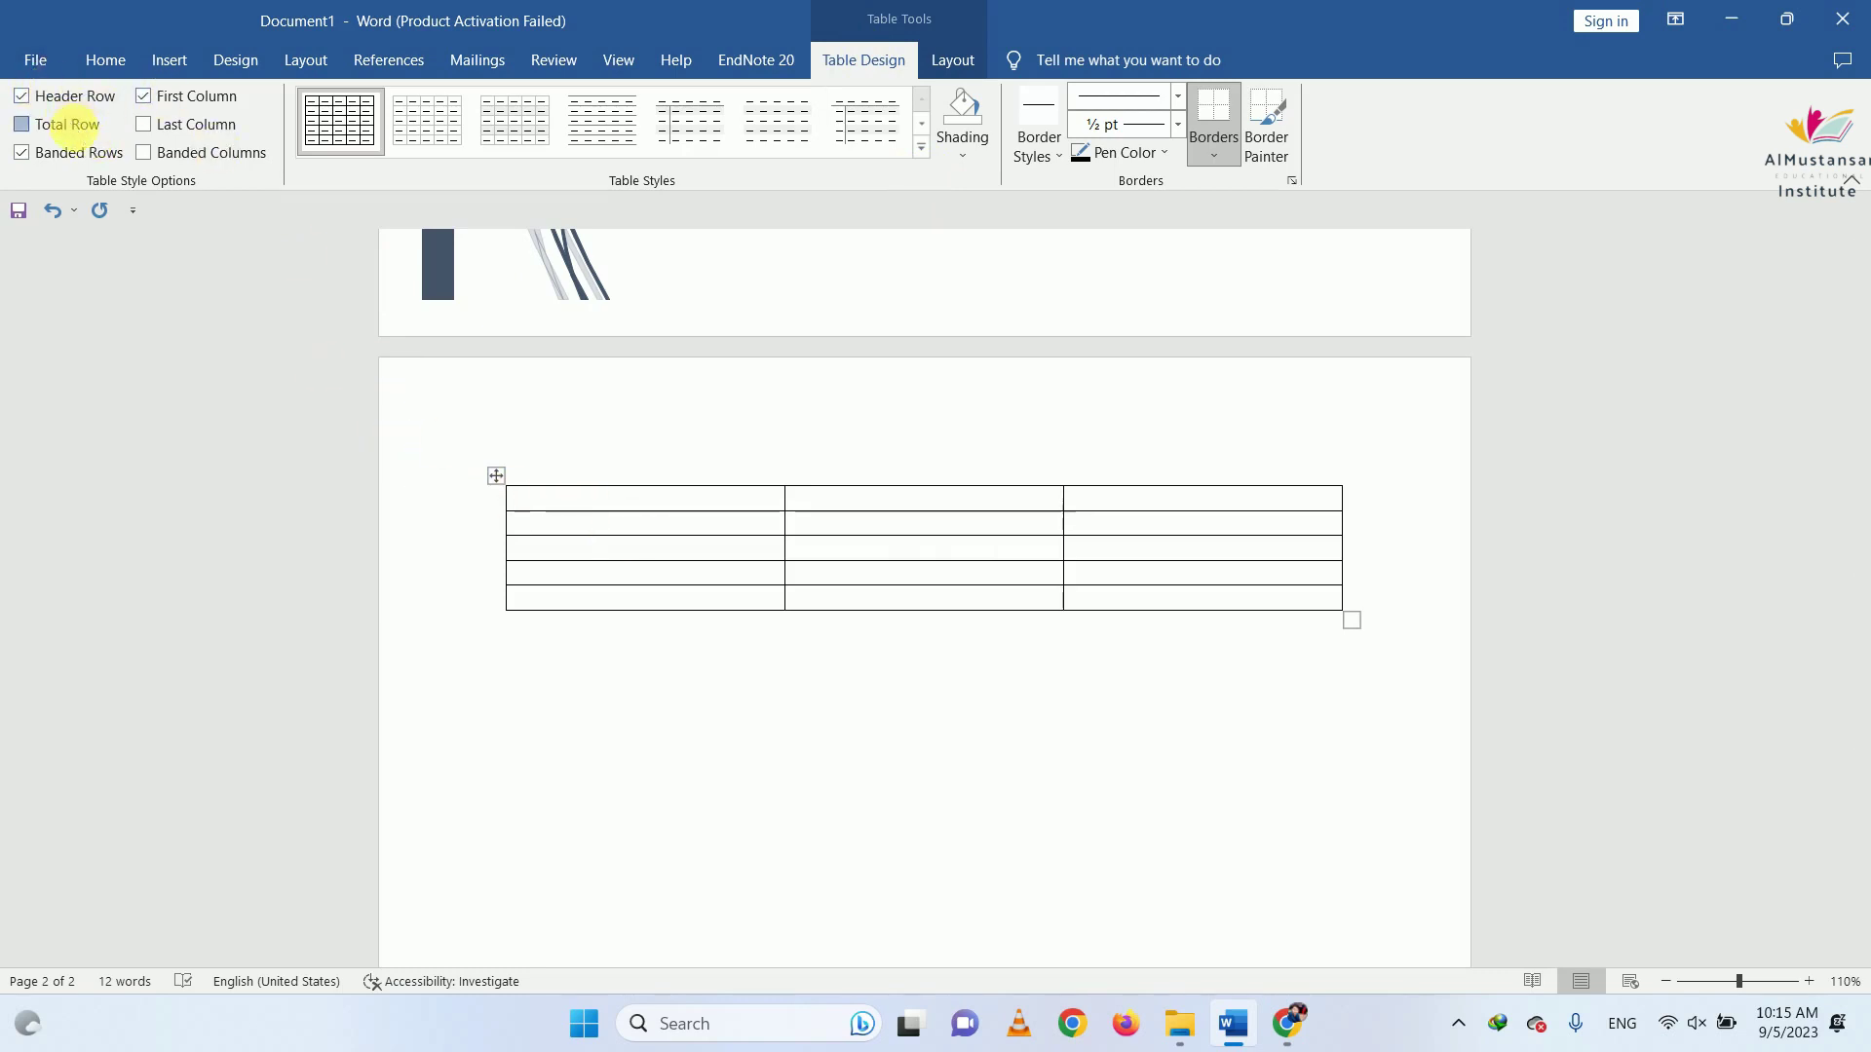
left_click(75, 133)
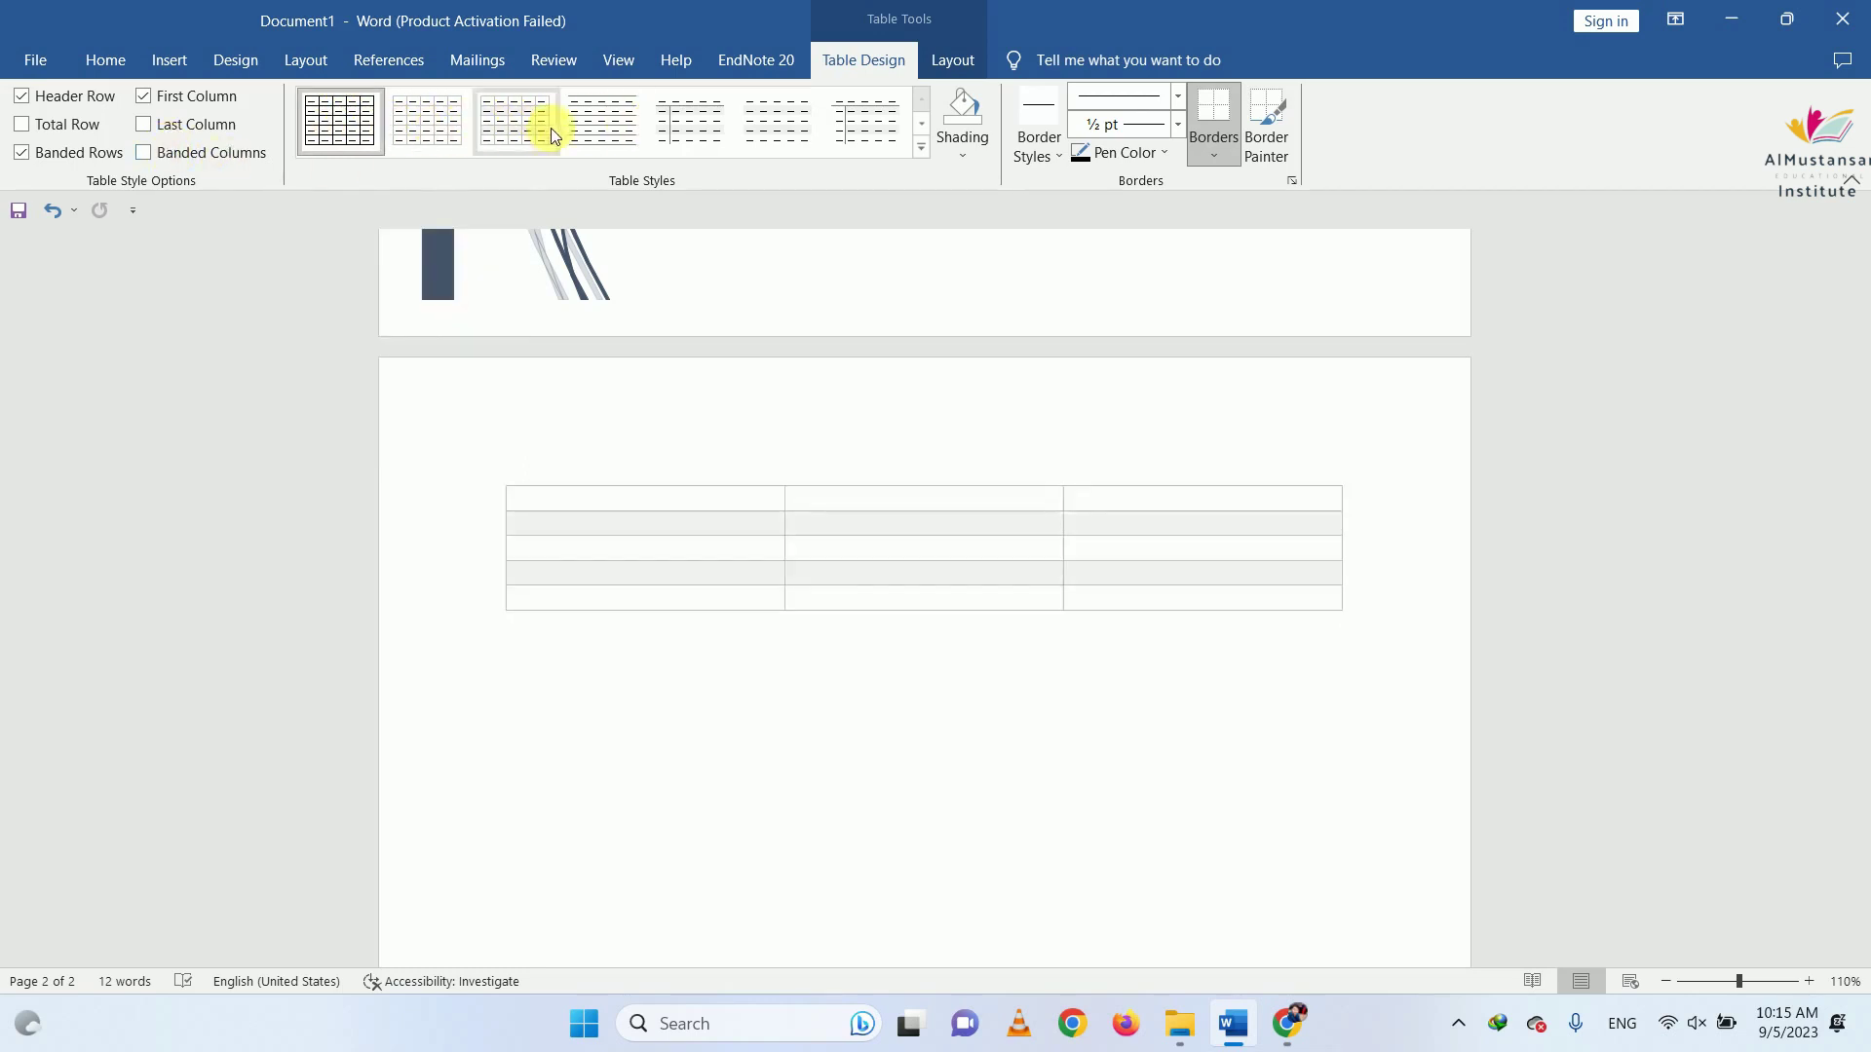
Clear the table's styling and apply a plain light grid table style
left_click(922, 147)
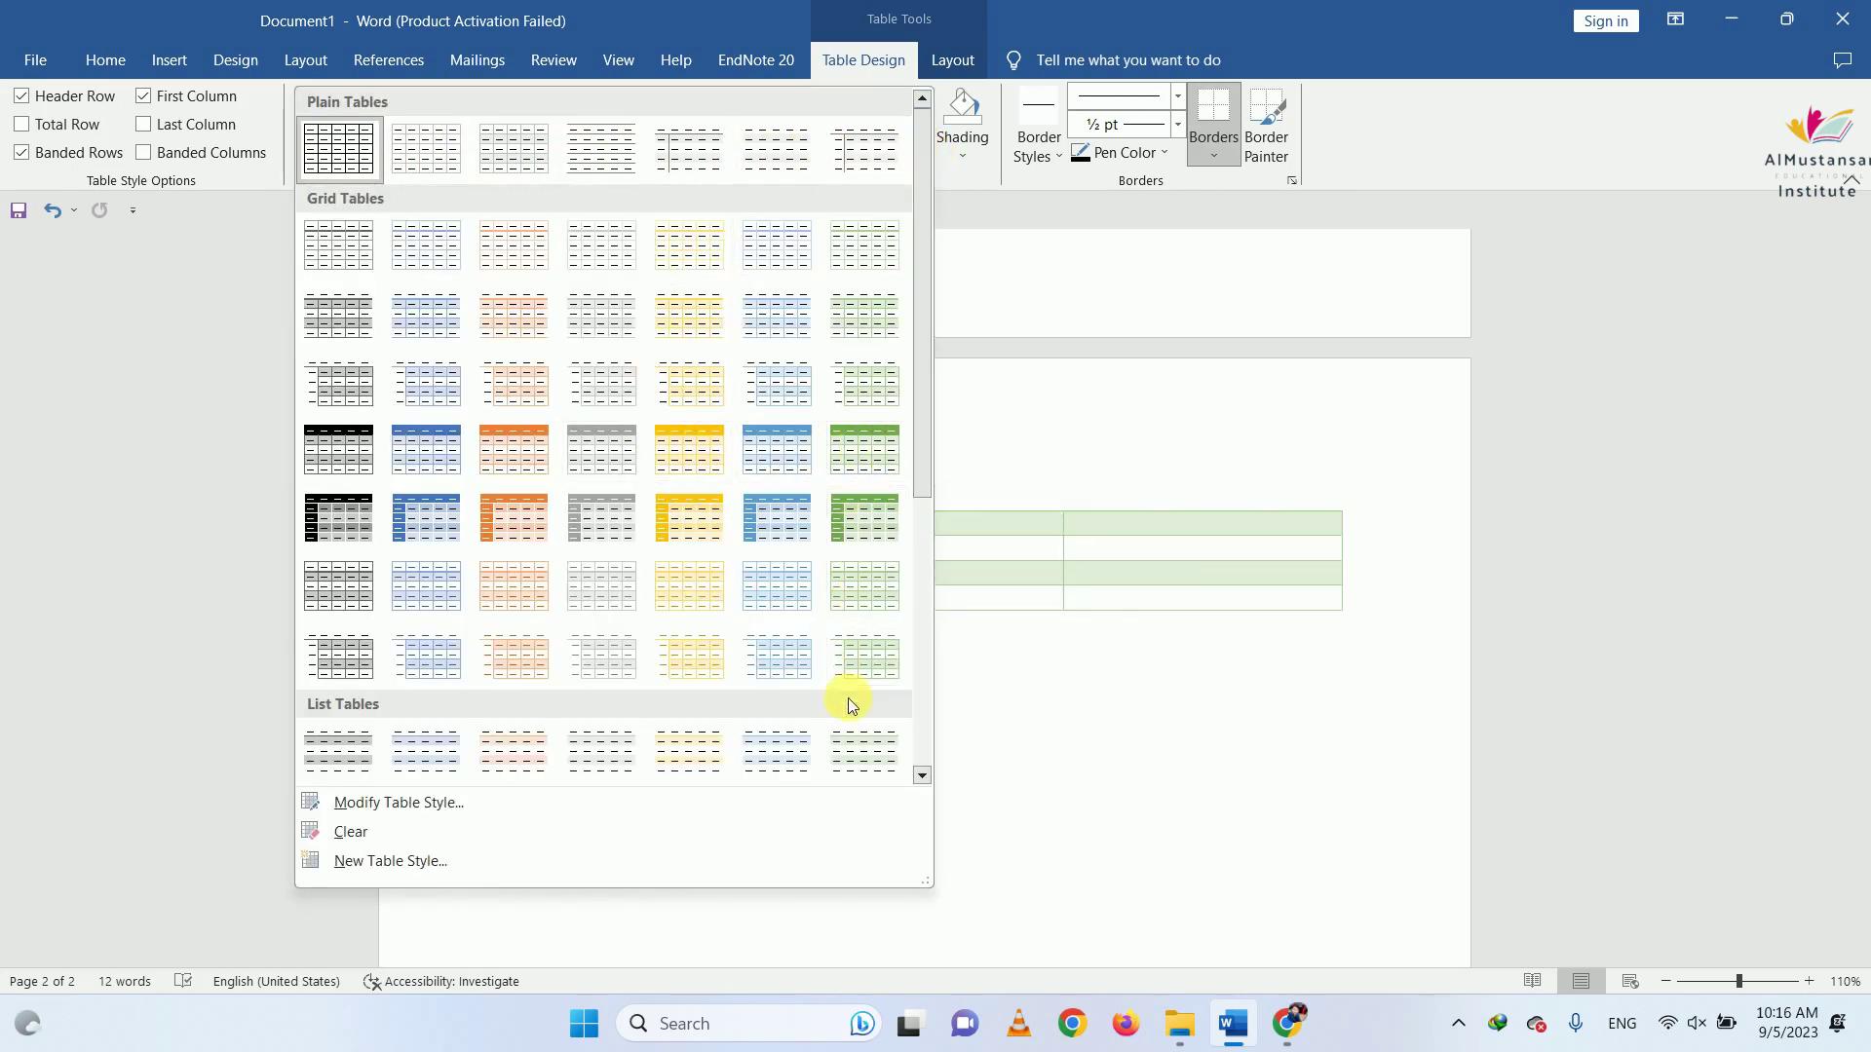
left_click(411, 804)
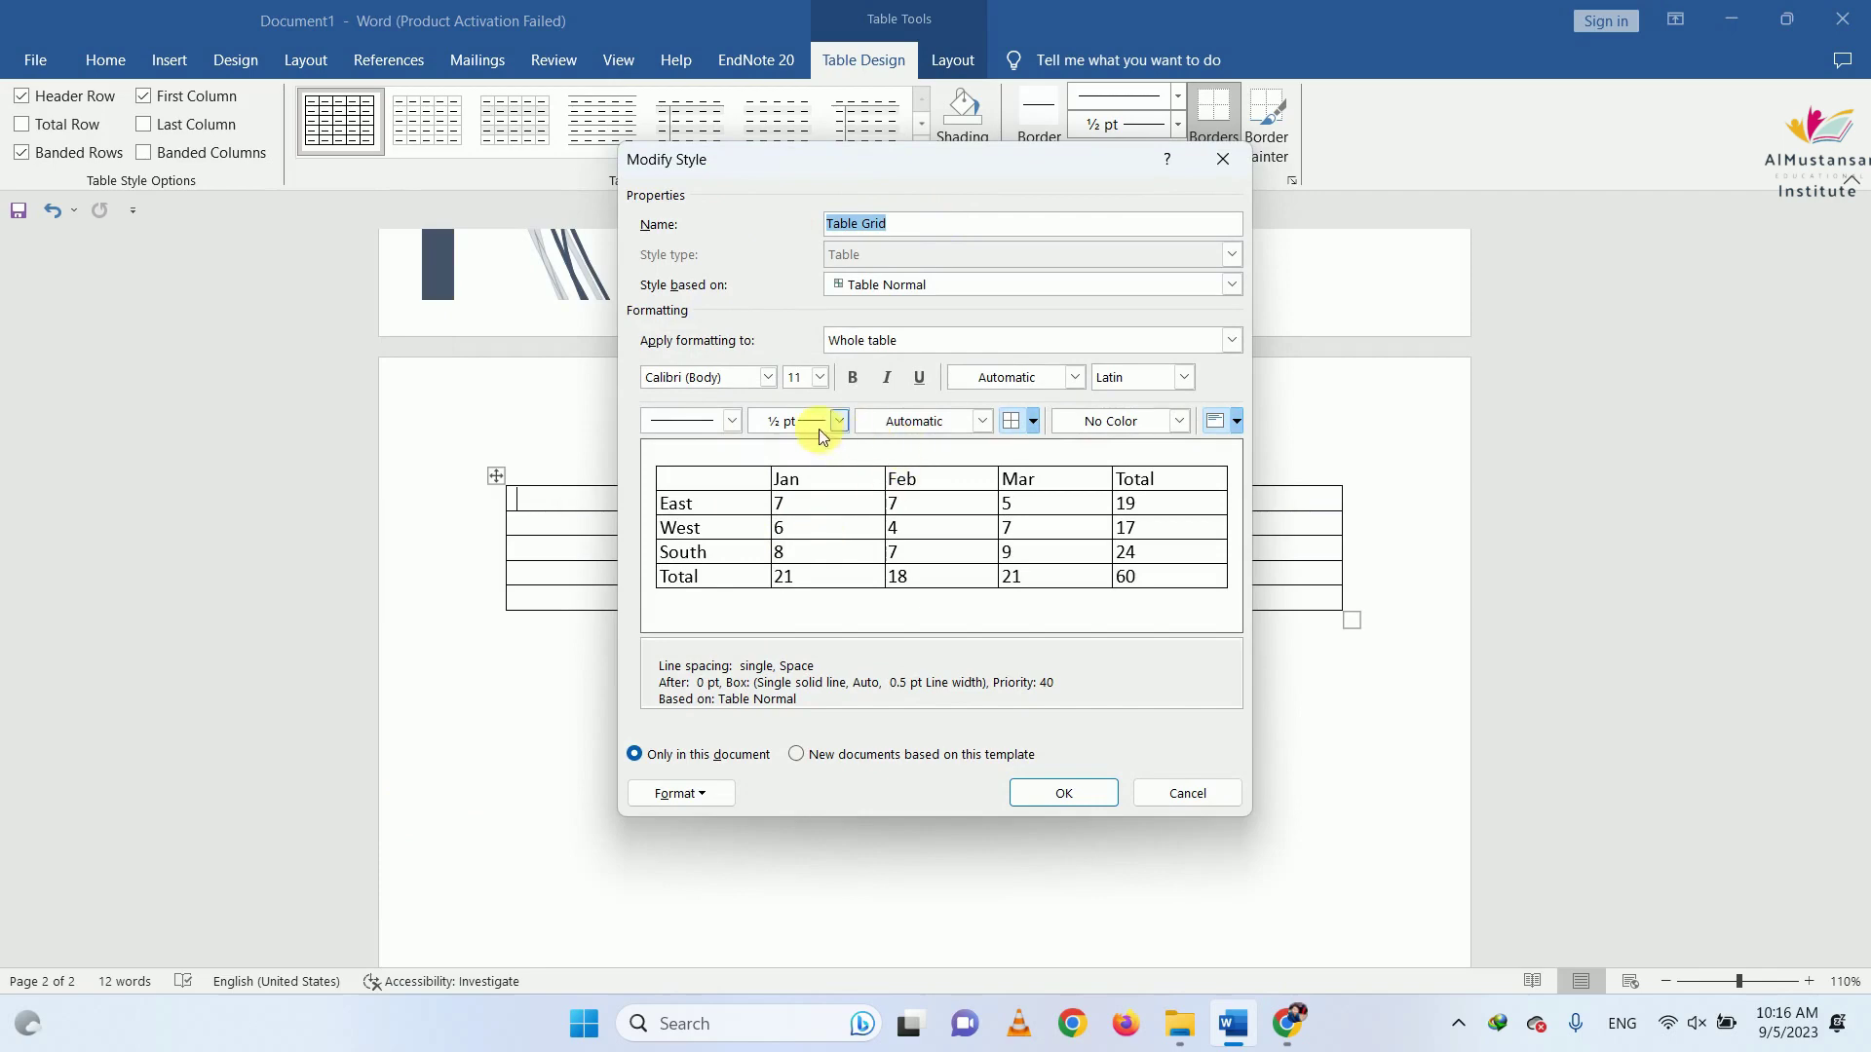
left_click(1096, 795)
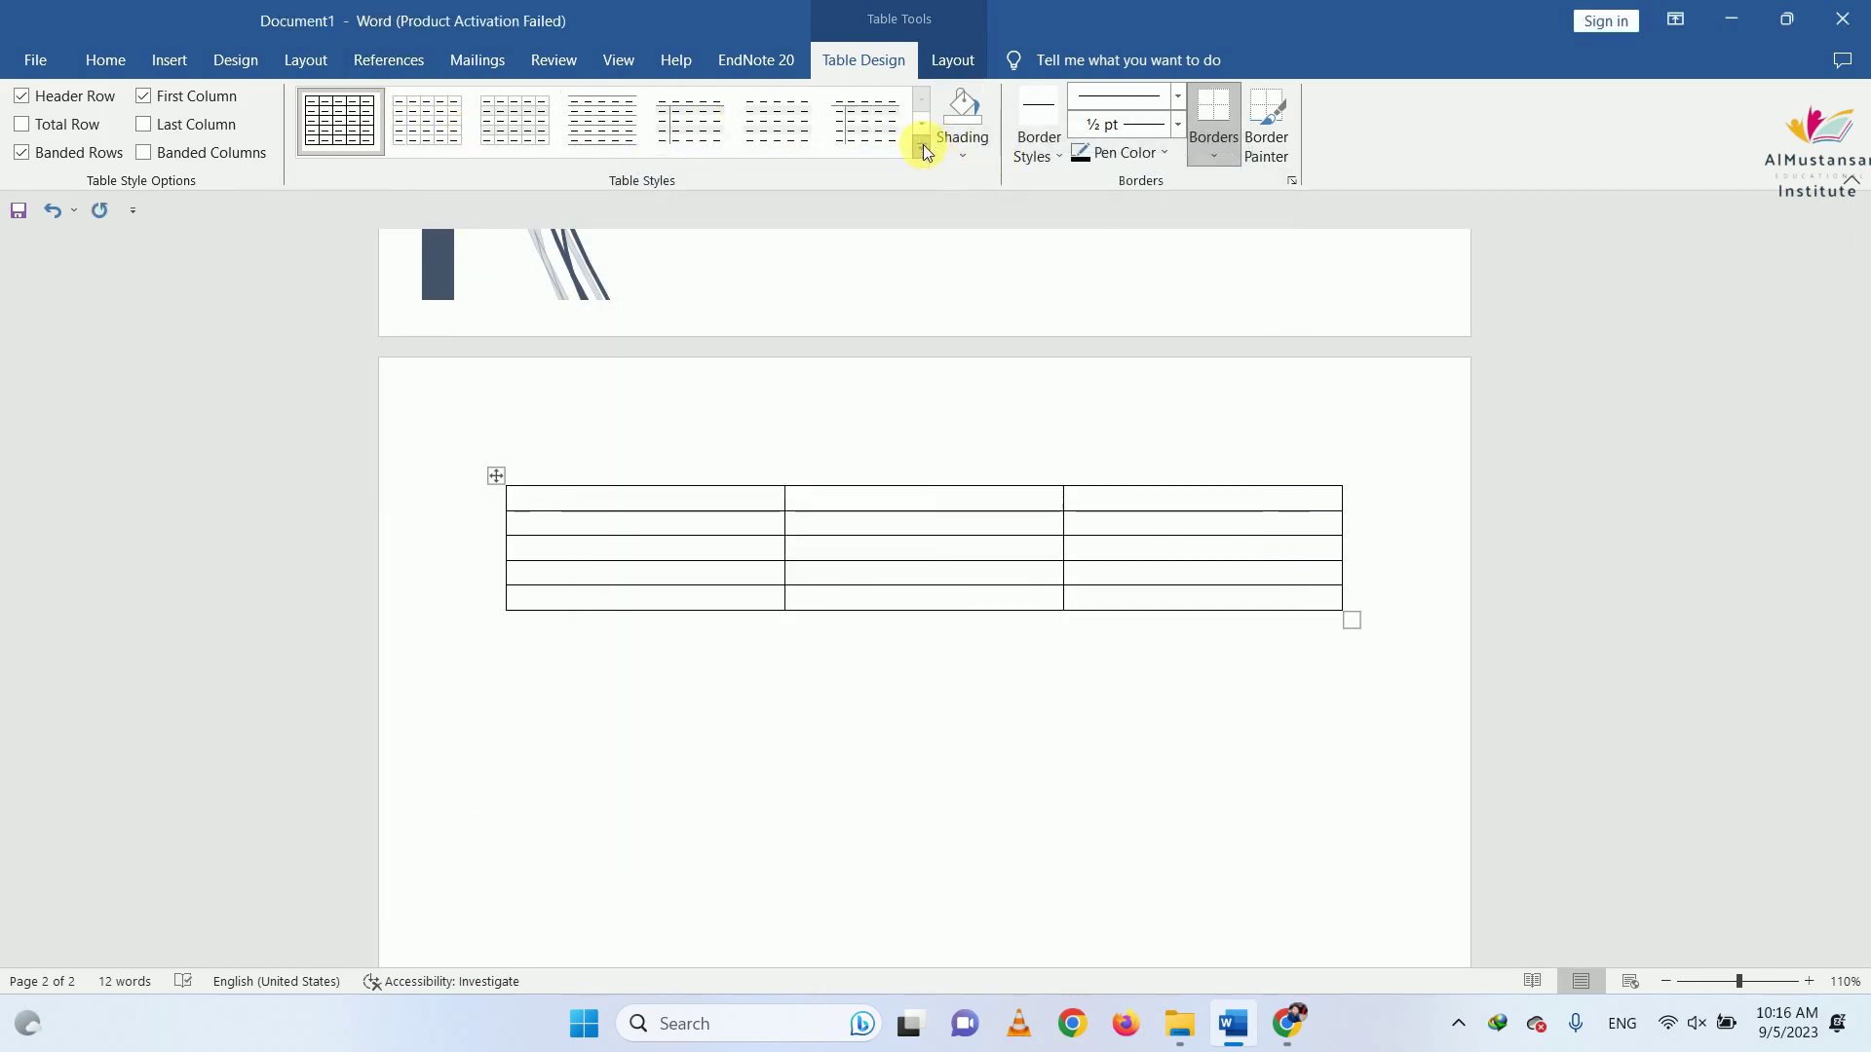
left_click(922, 148)
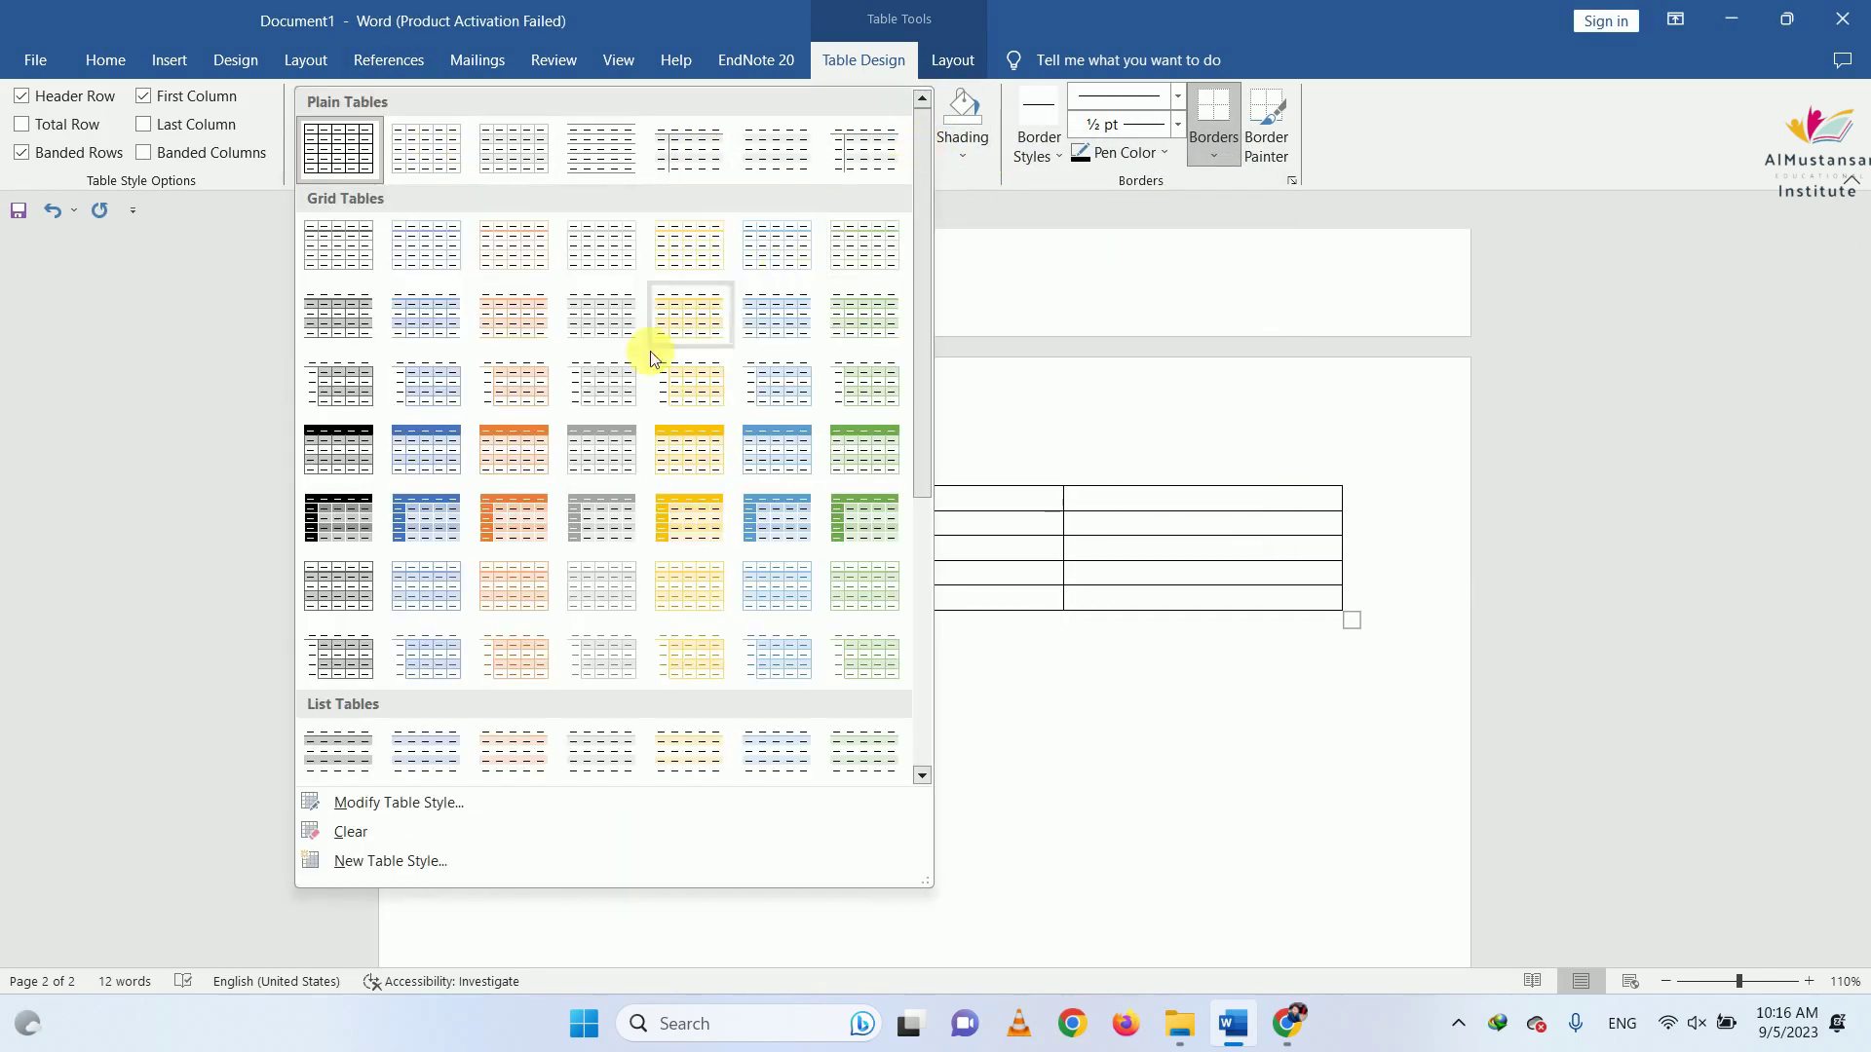
left_click(373, 834)
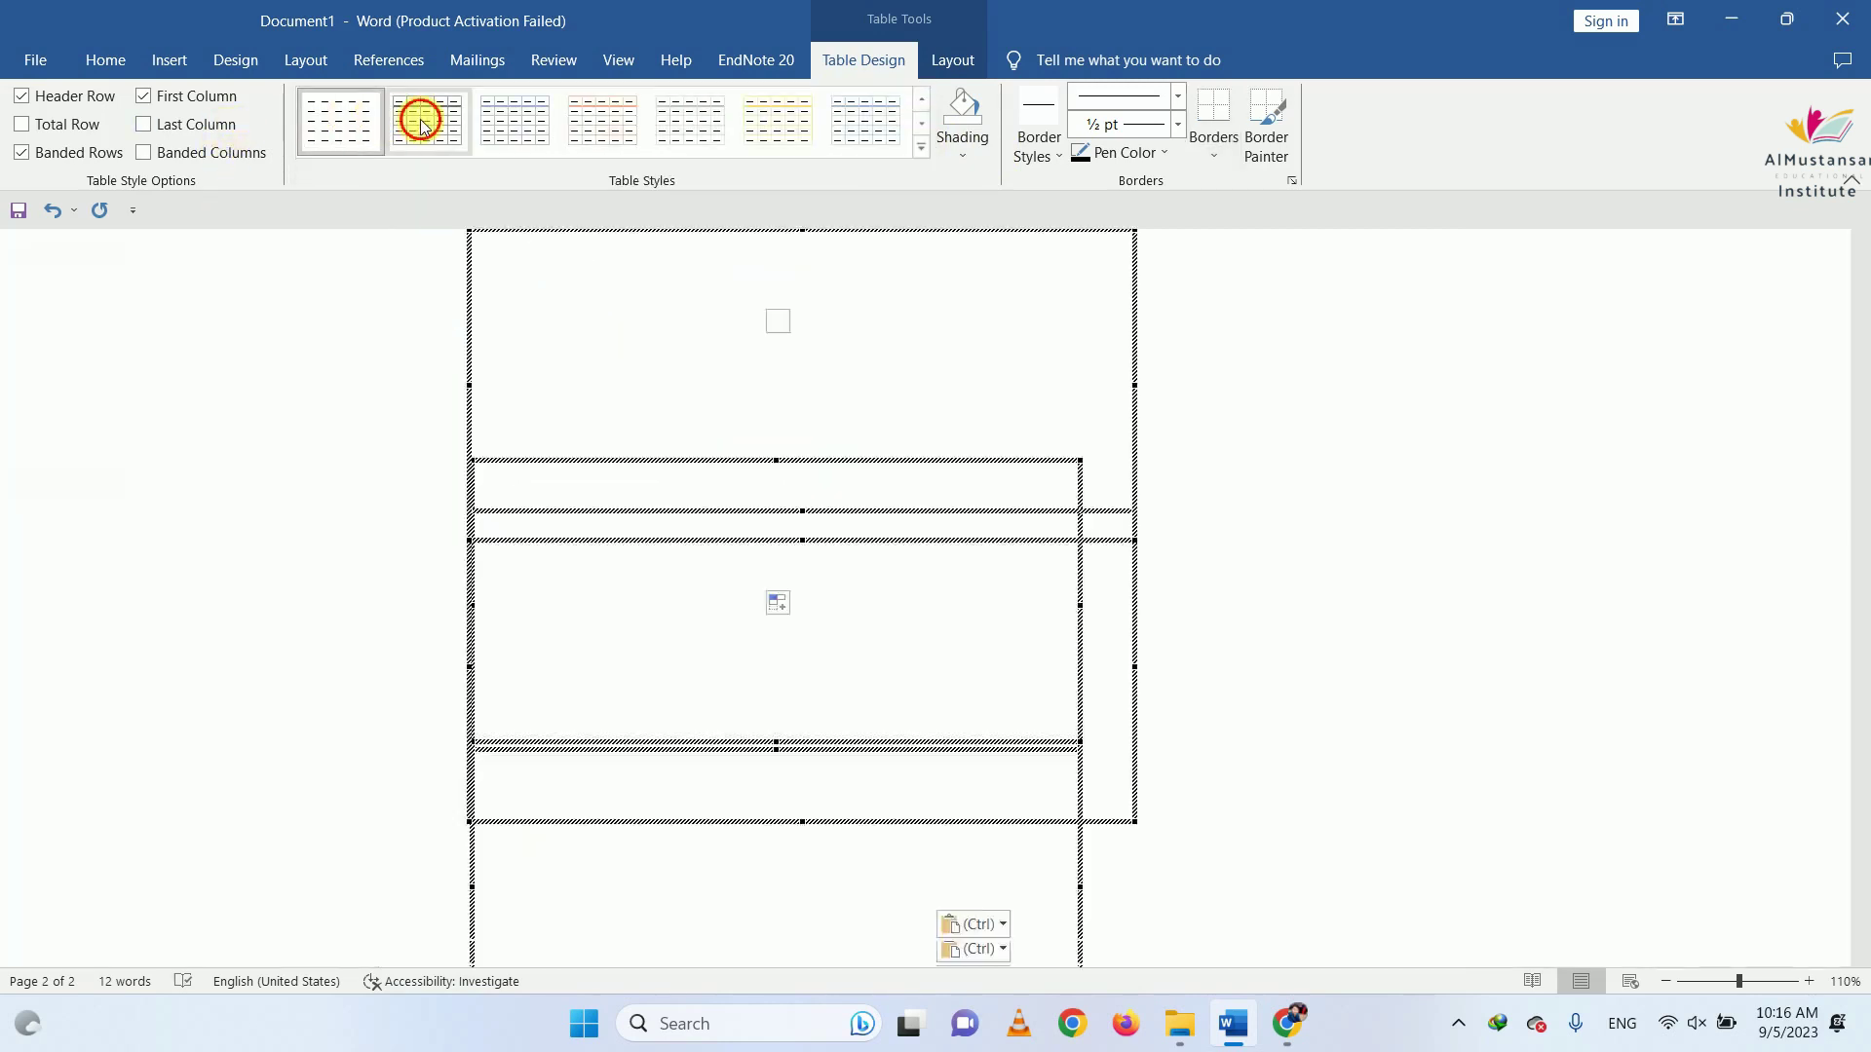
left_click(427, 120)
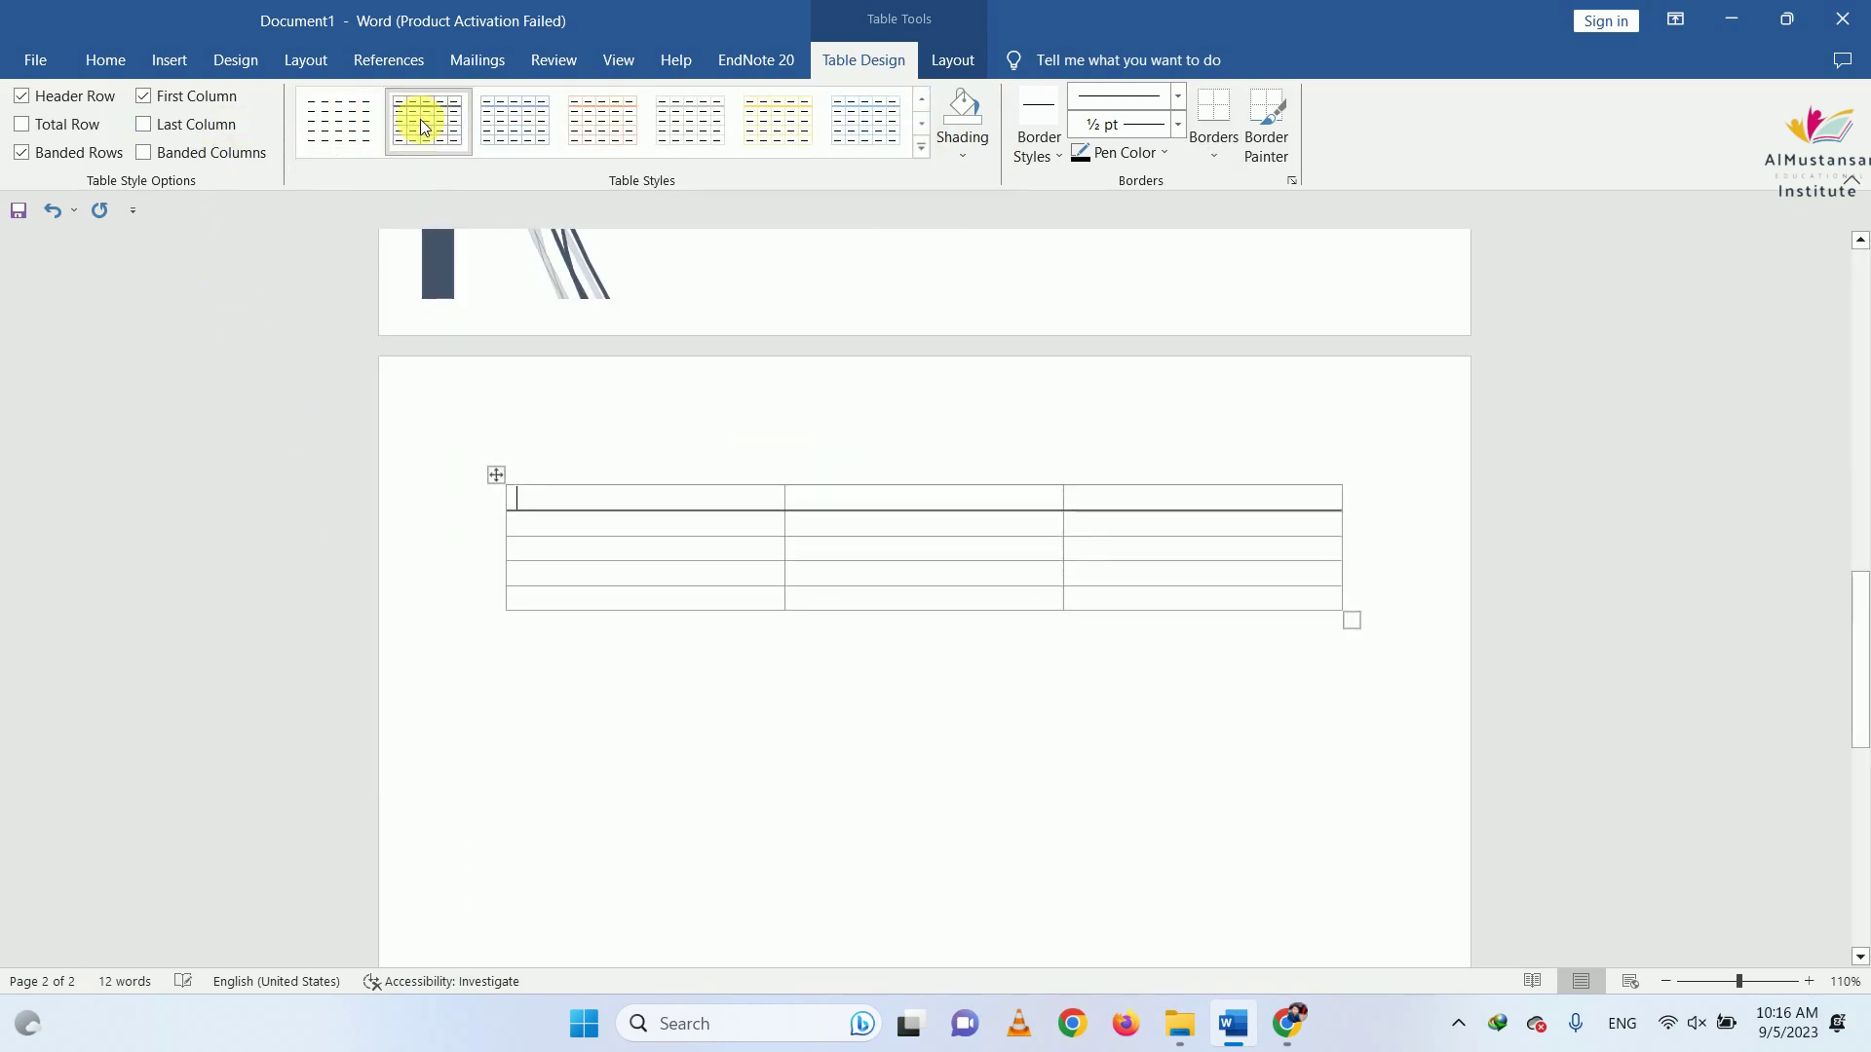
Create a new custom table style named Style1
left_click(920, 146)
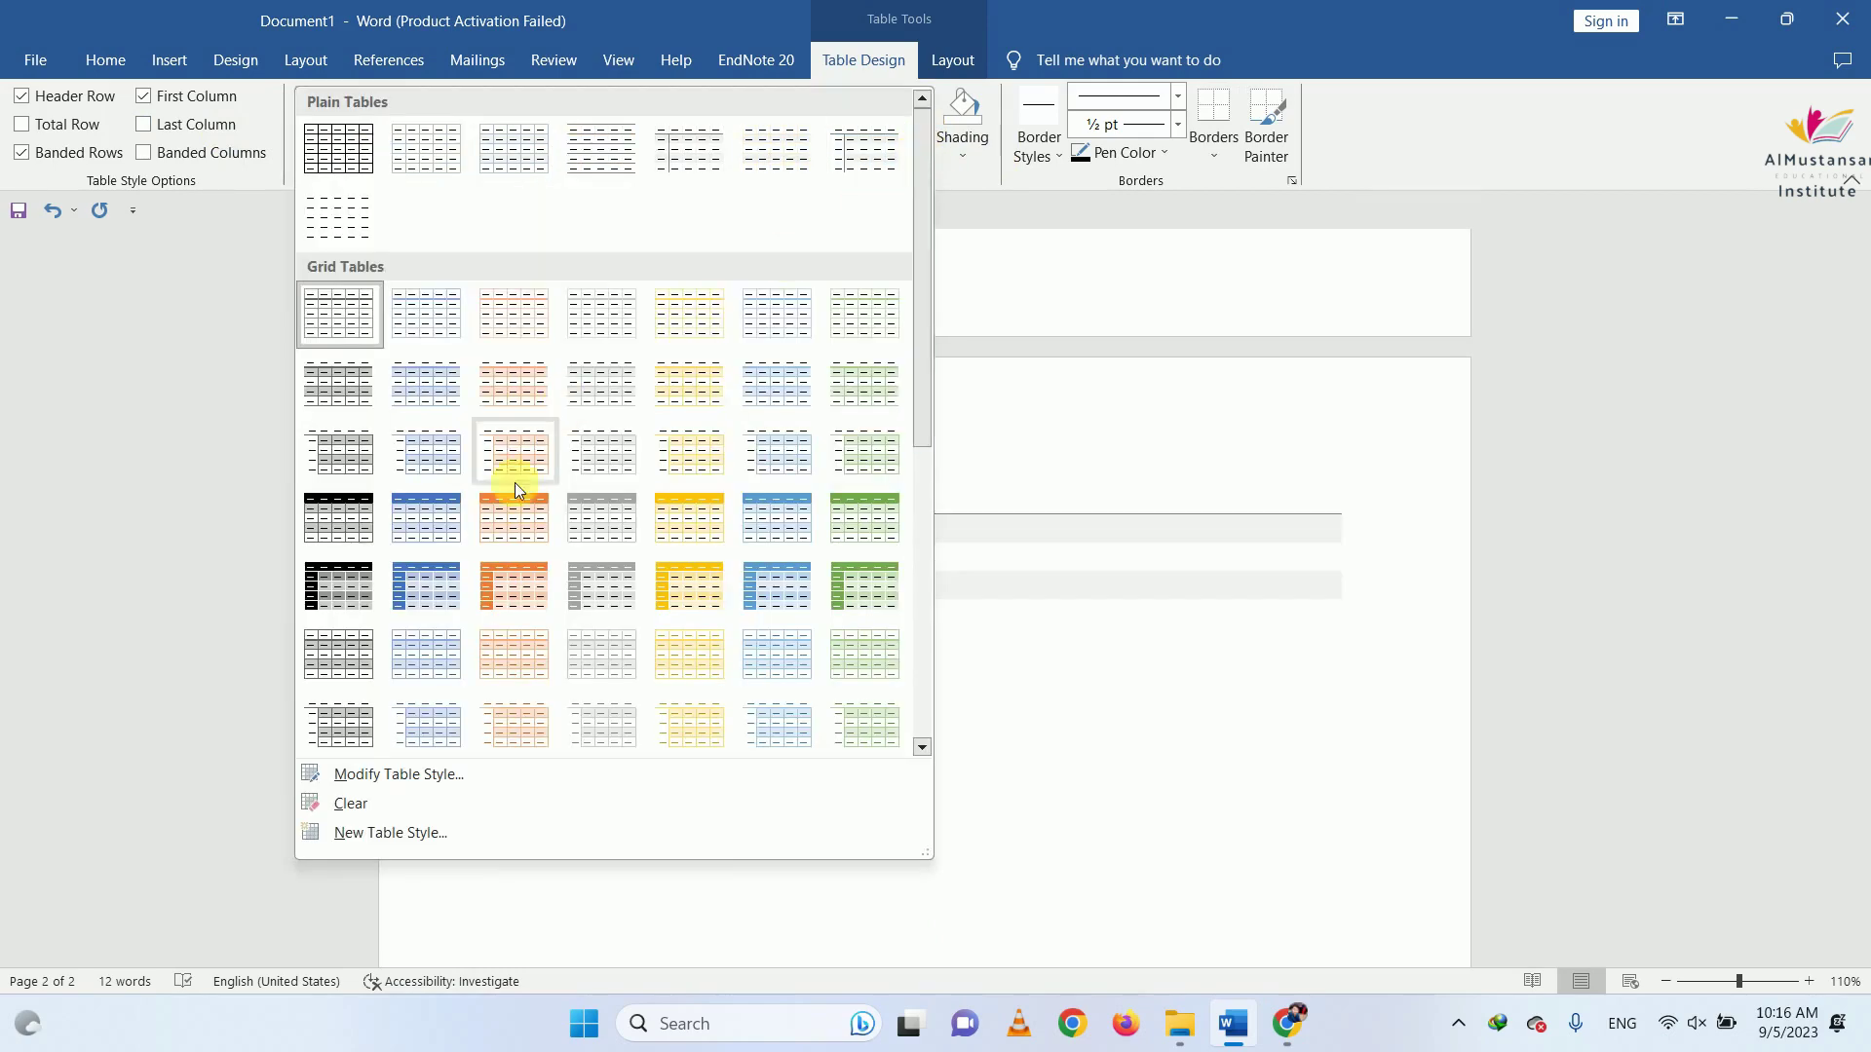
left_click(431, 832)
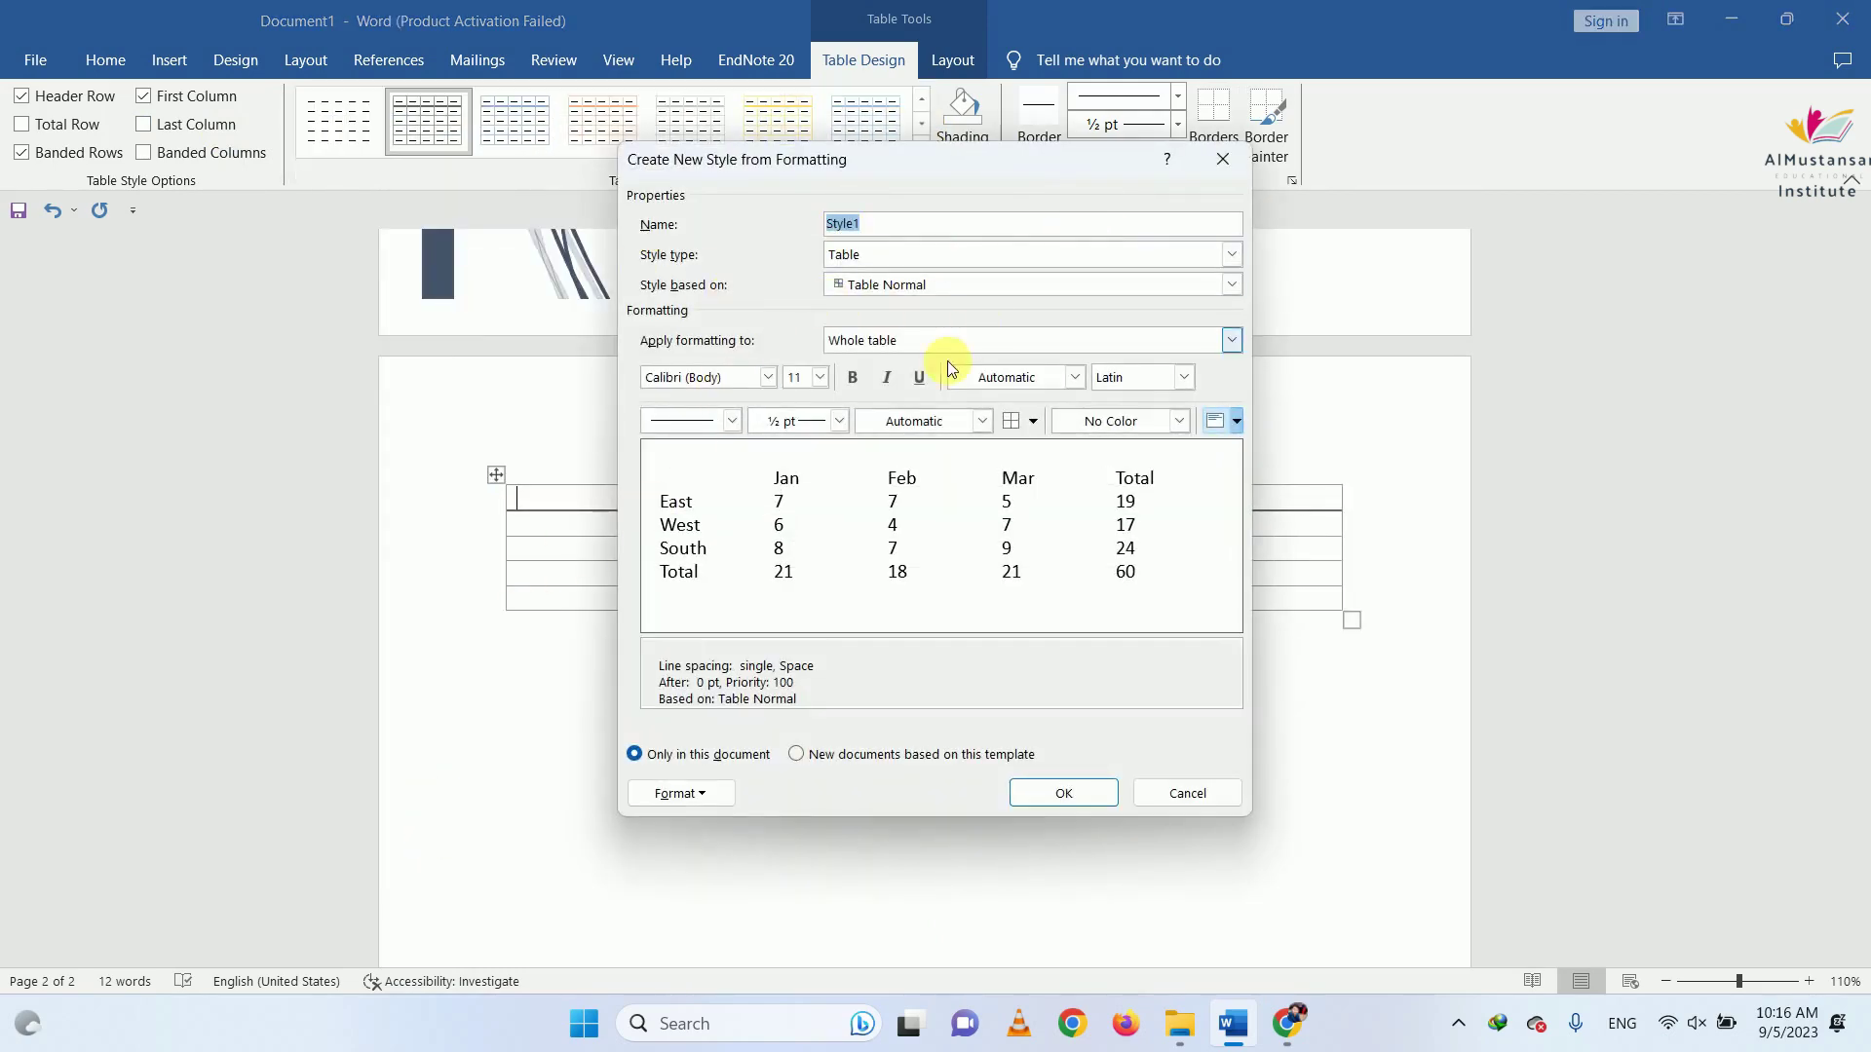
left_click(1065, 793)
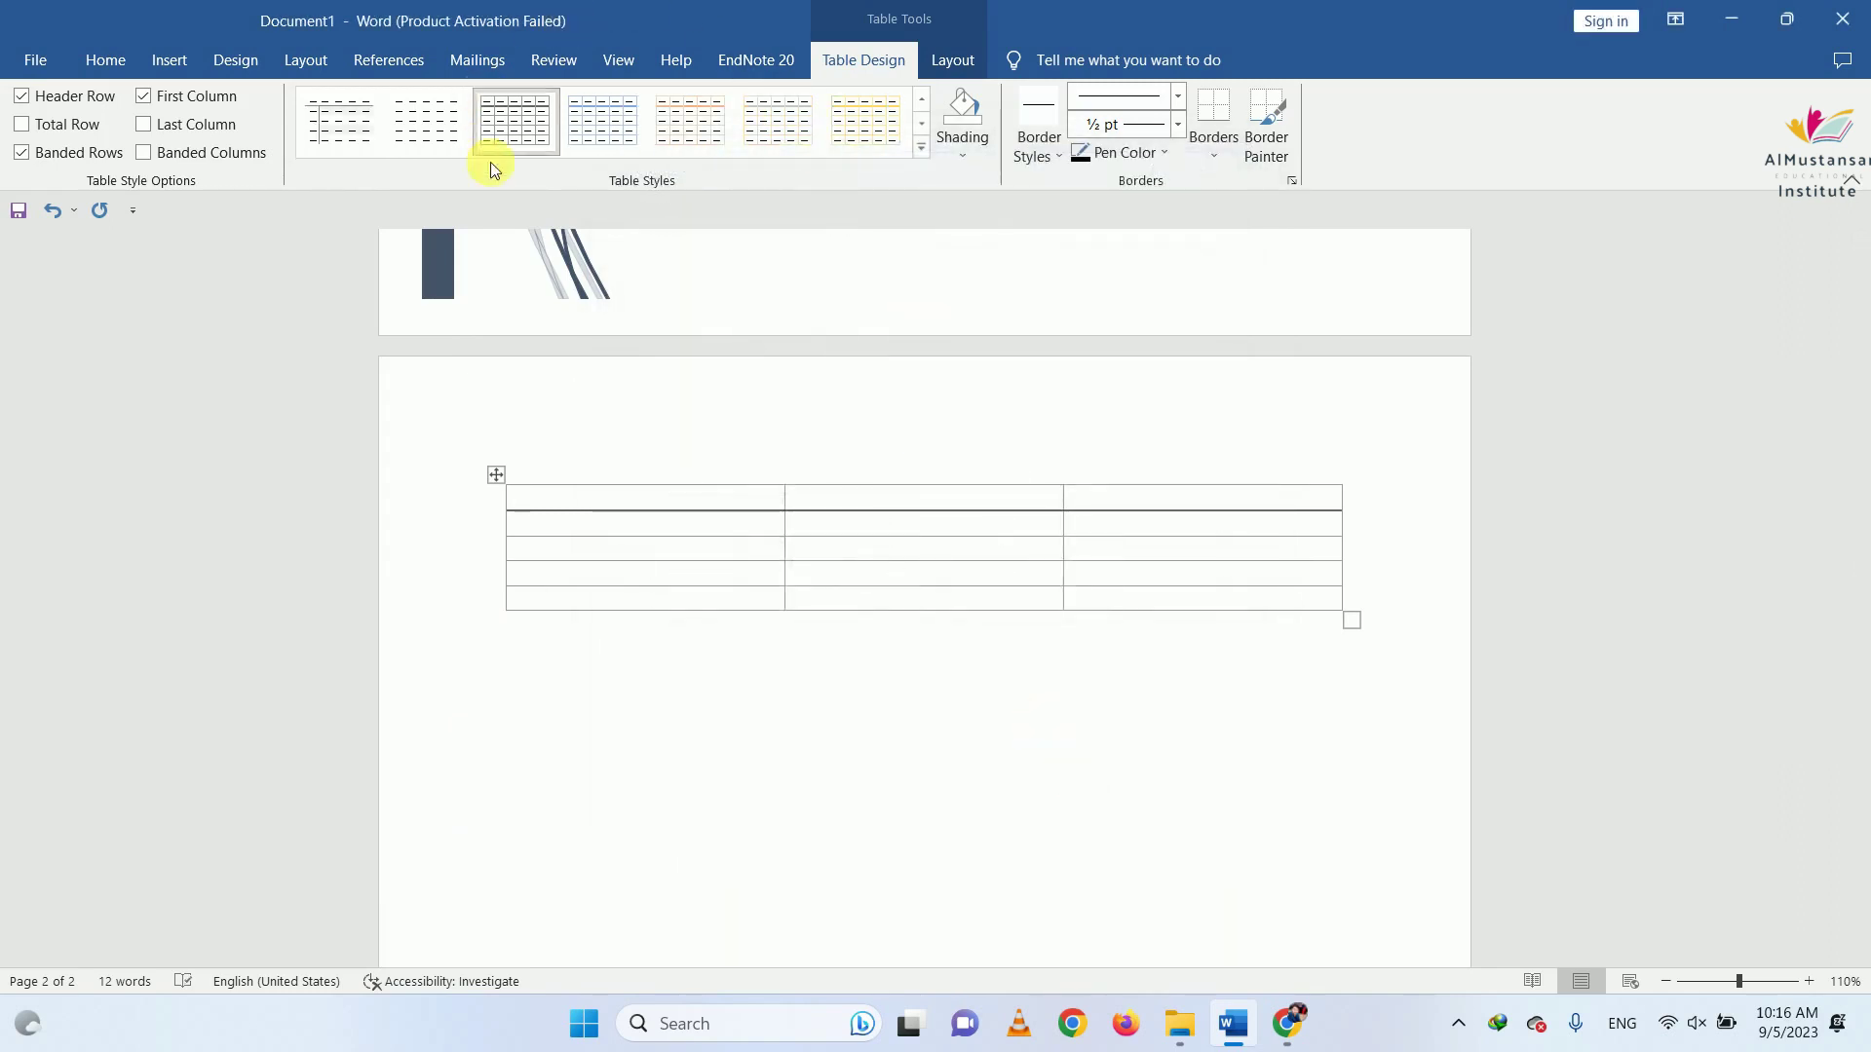
Shade the table's header row Gold, Accent 4, Lighter 60%
left_click(968, 156)
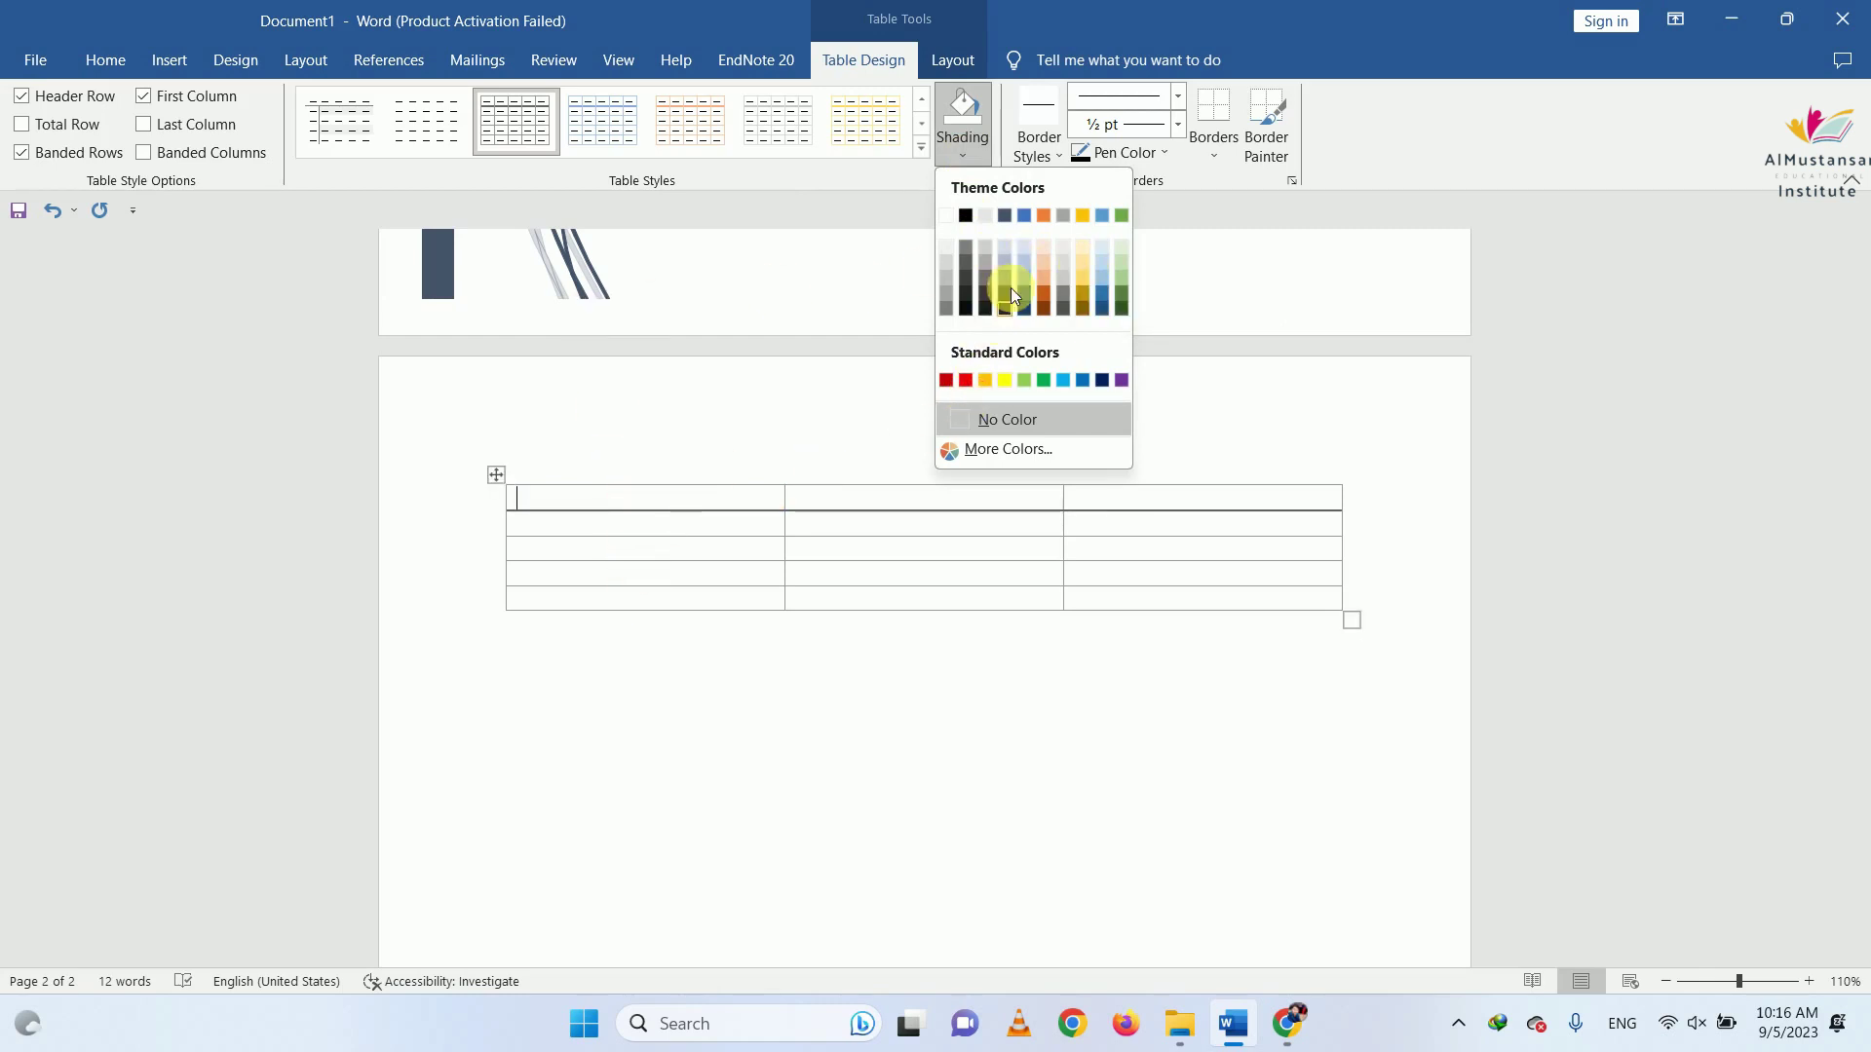
left_click(1084, 261)
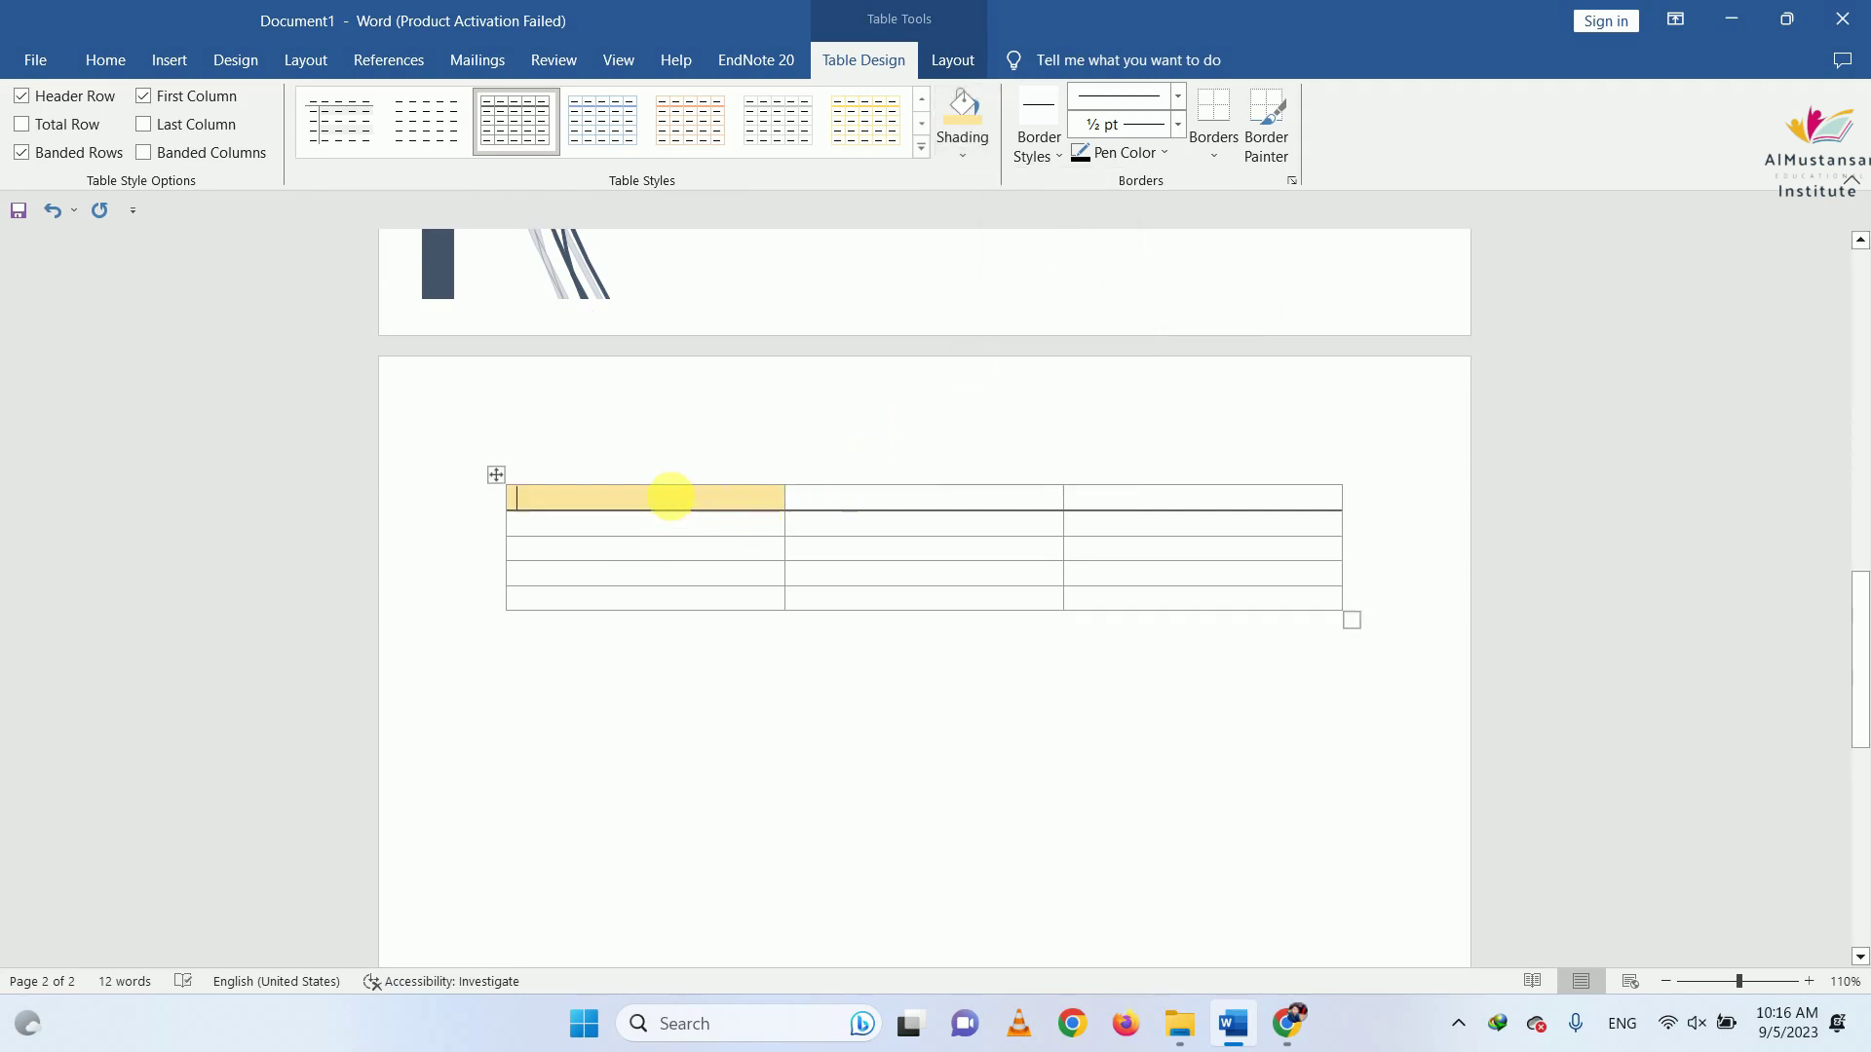
left_click_drag(592, 497, 1131, 500)
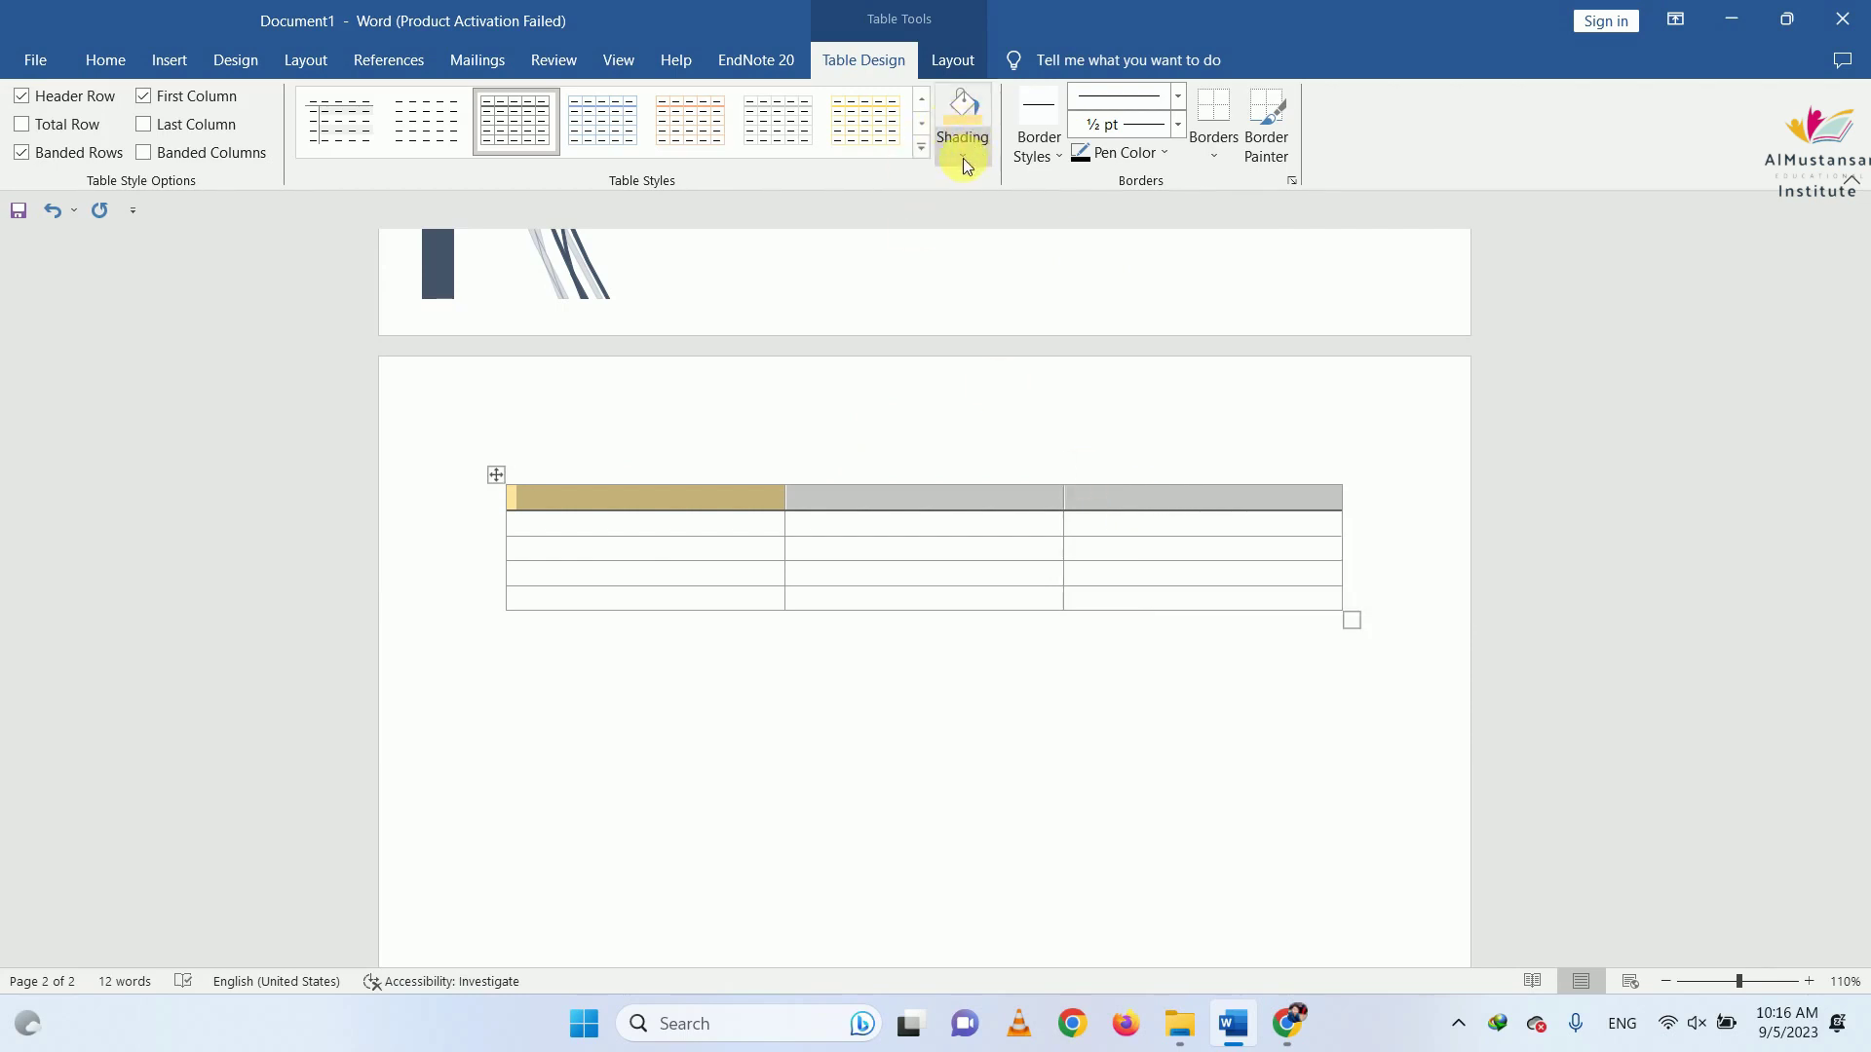
left_click(959, 113)
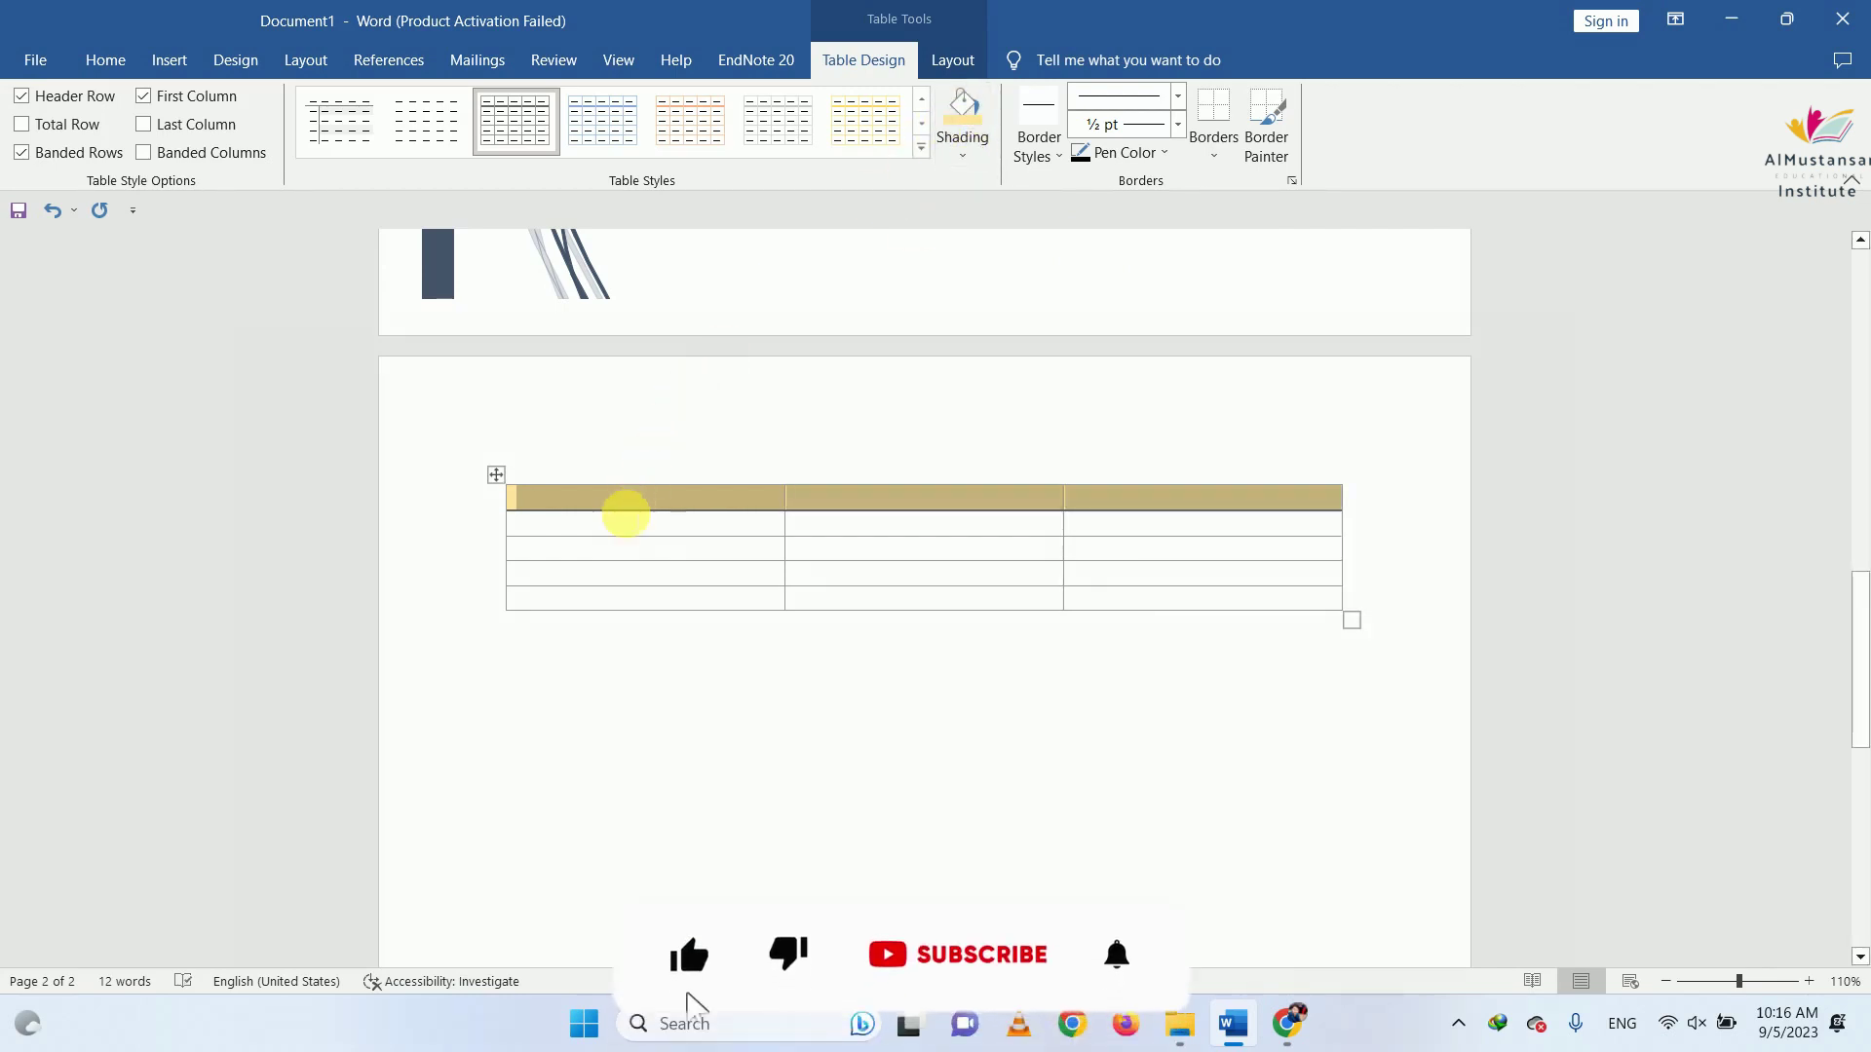
Shade the table's entire first column in the same light gold
left_click_drag(623, 521, 621, 560)
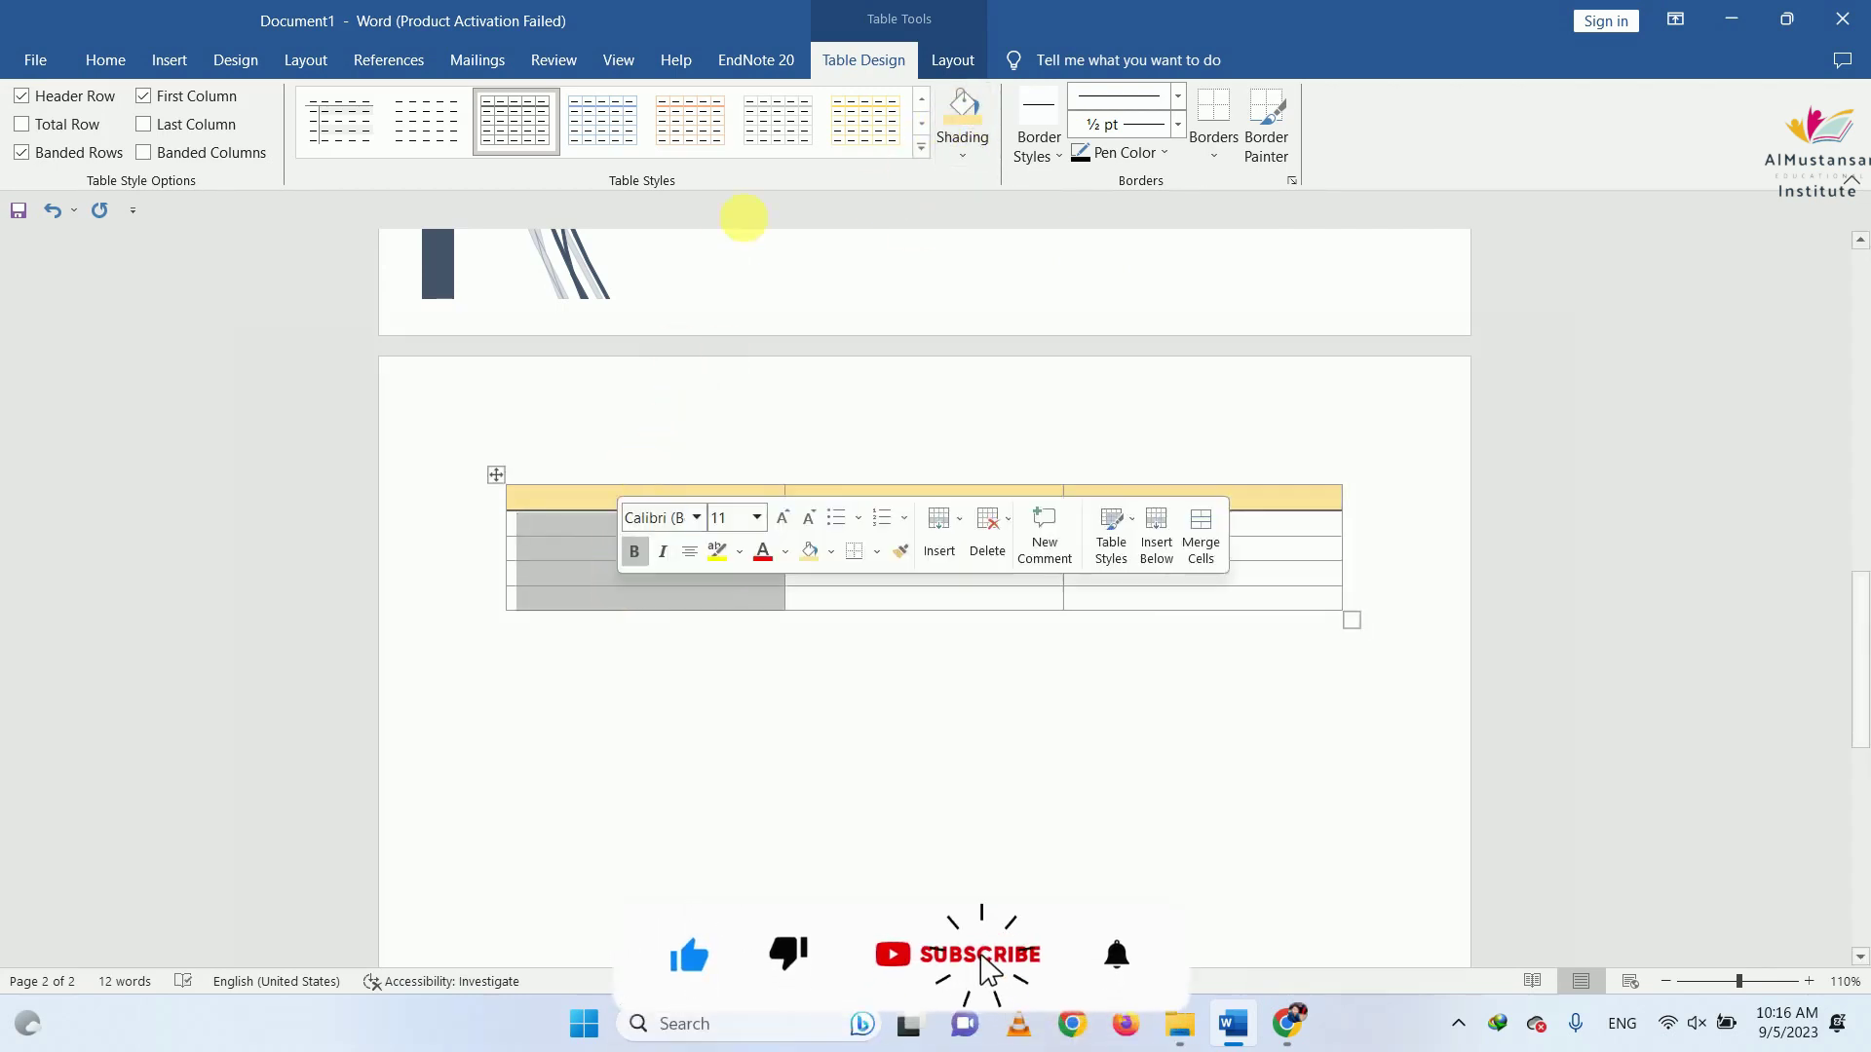
left_click(962, 158)
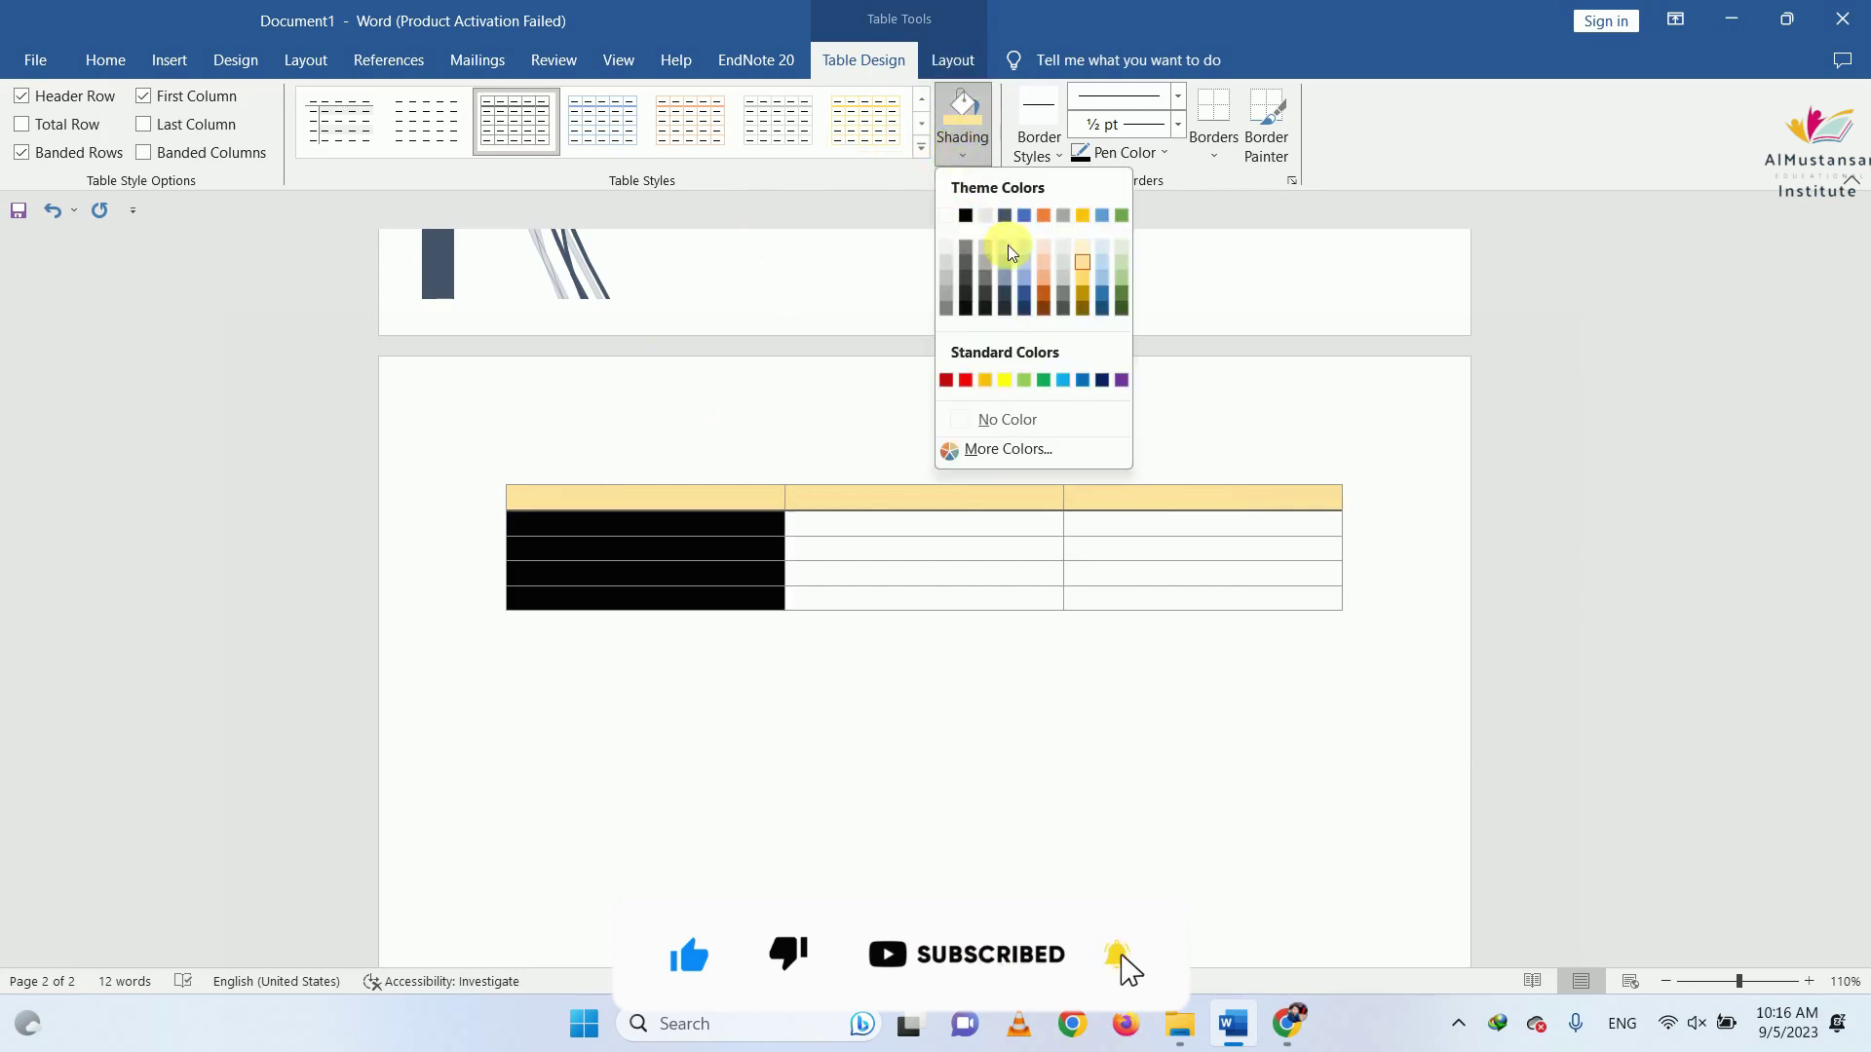
left_click(1087, 265)
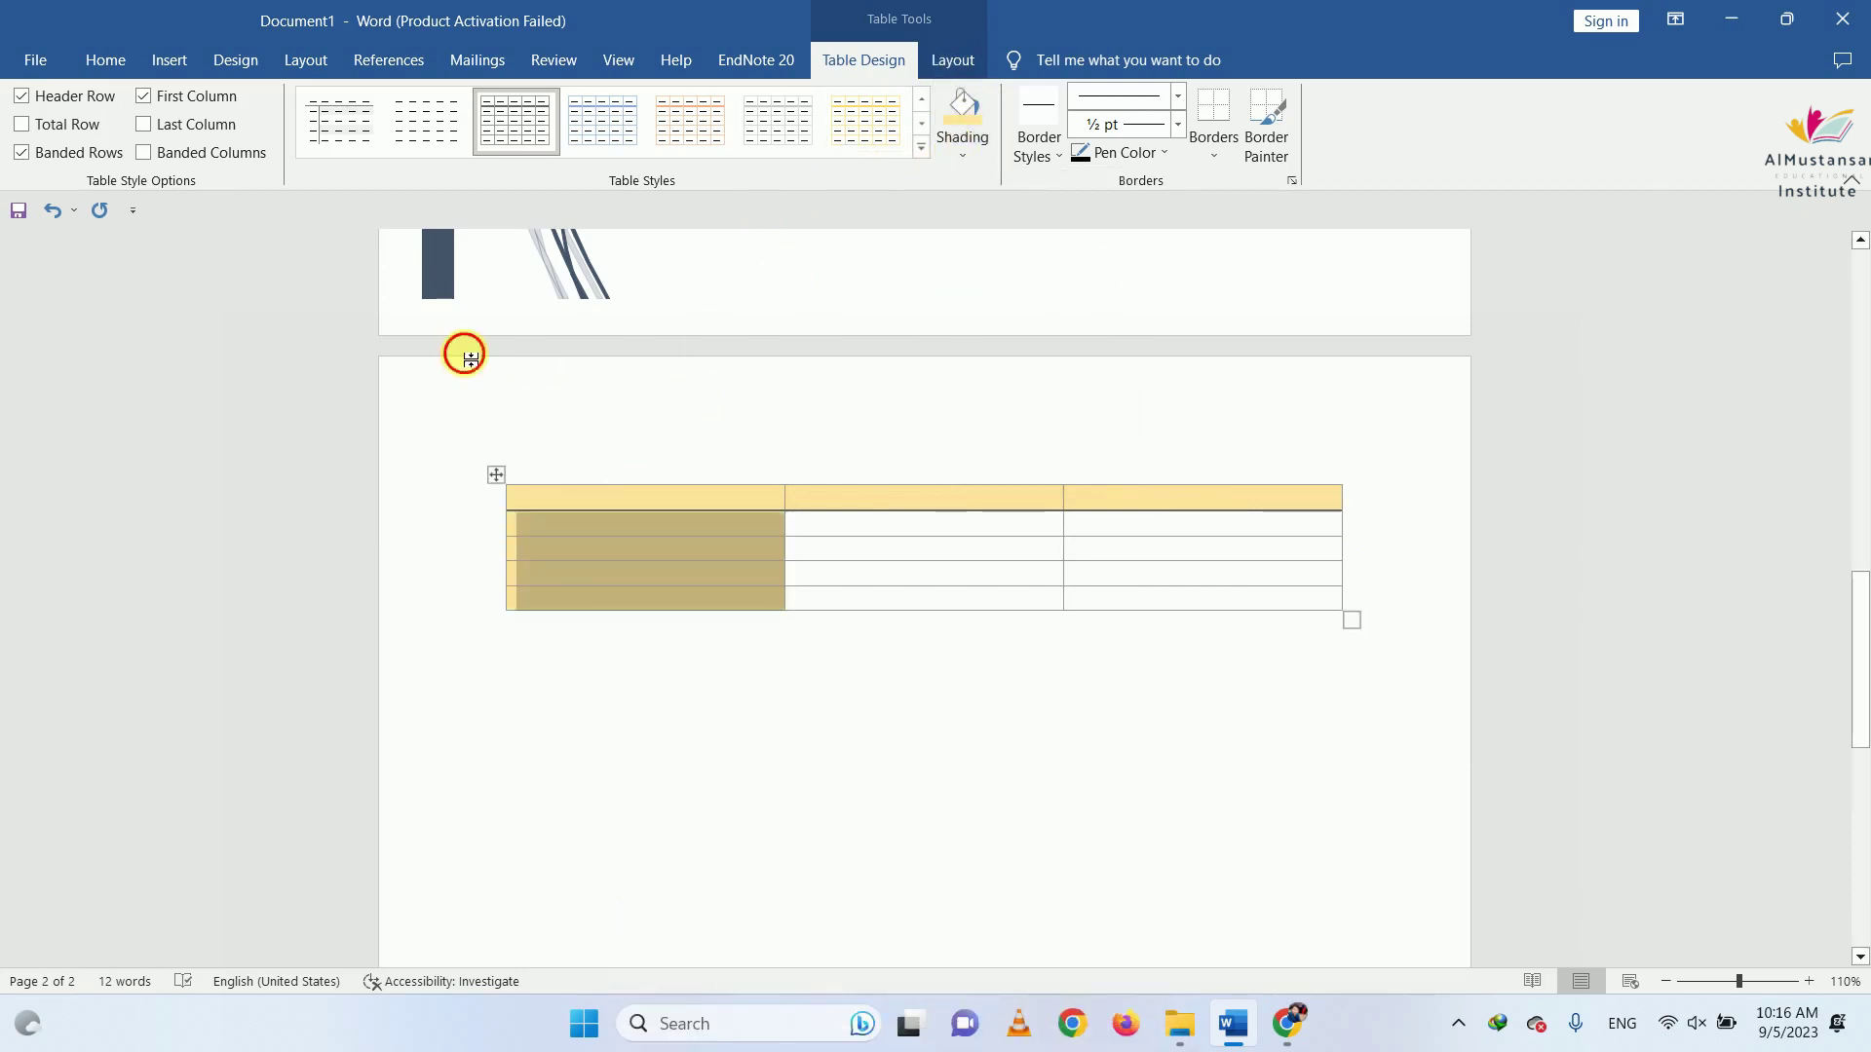
left_click(464, 397)
left_click(595, 458)
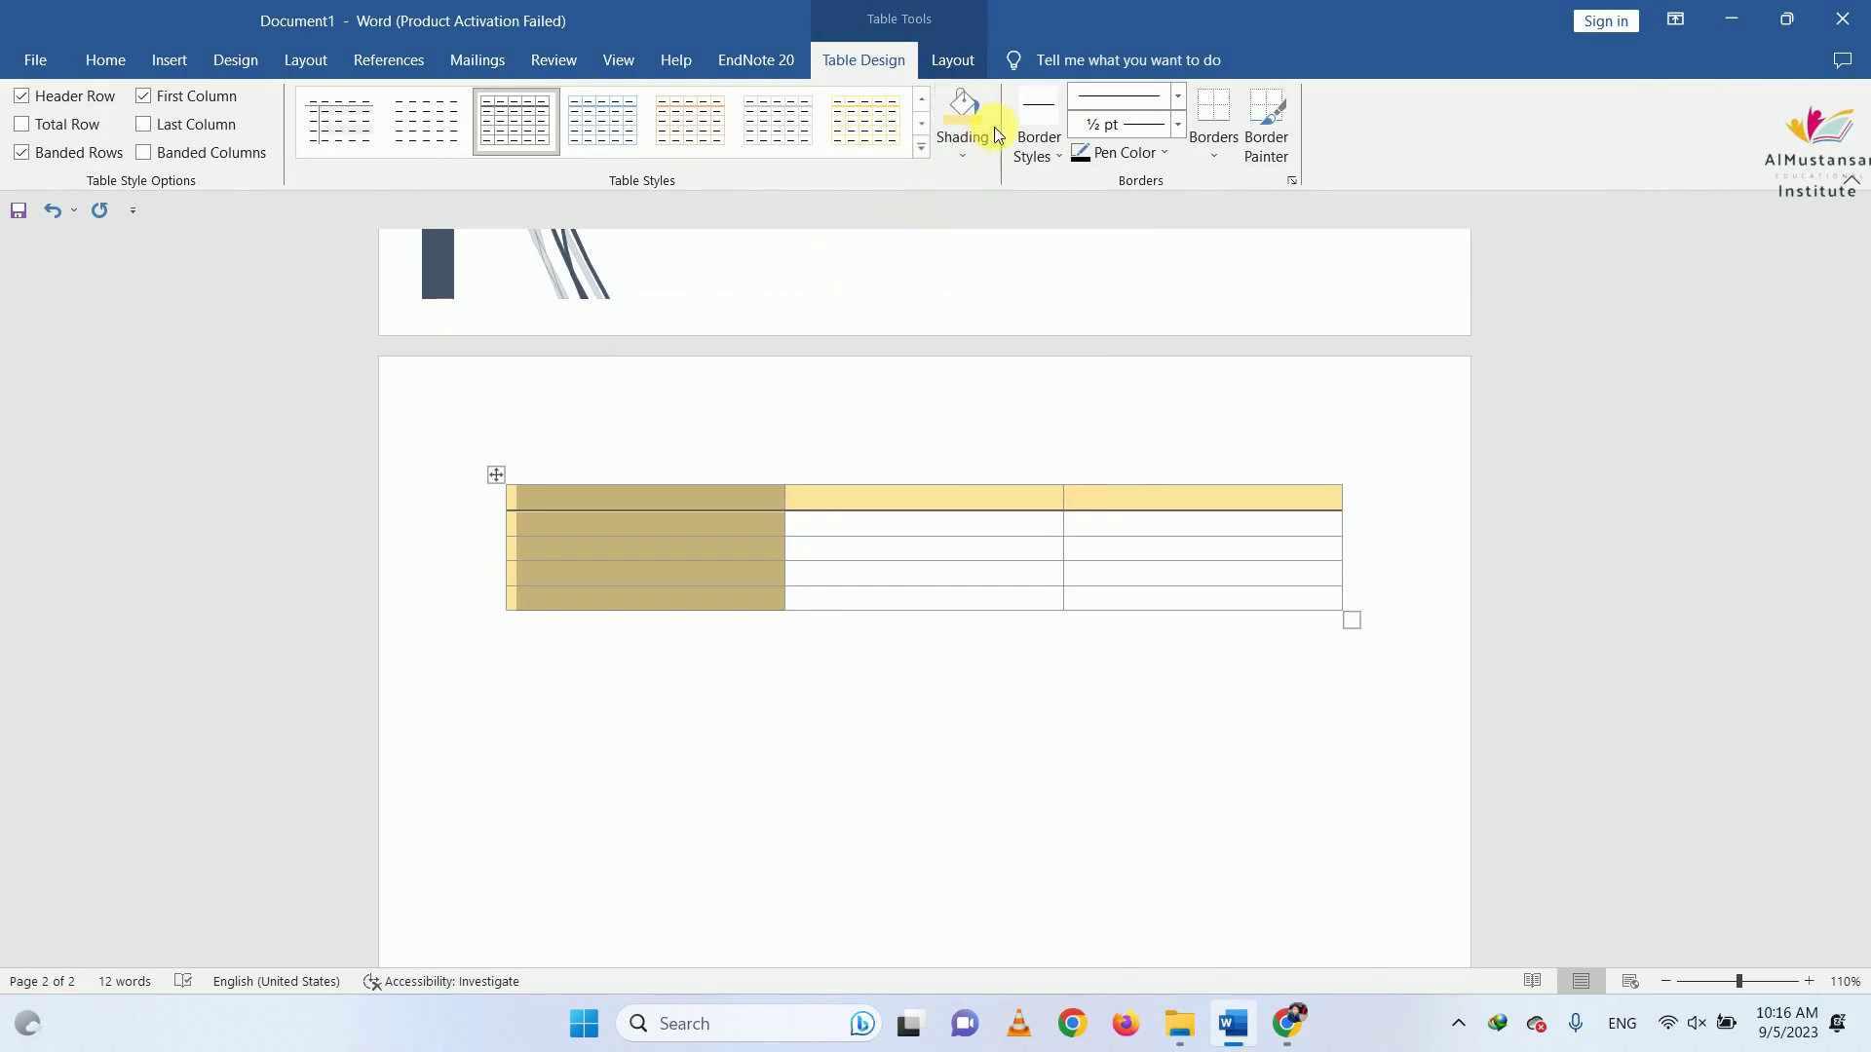